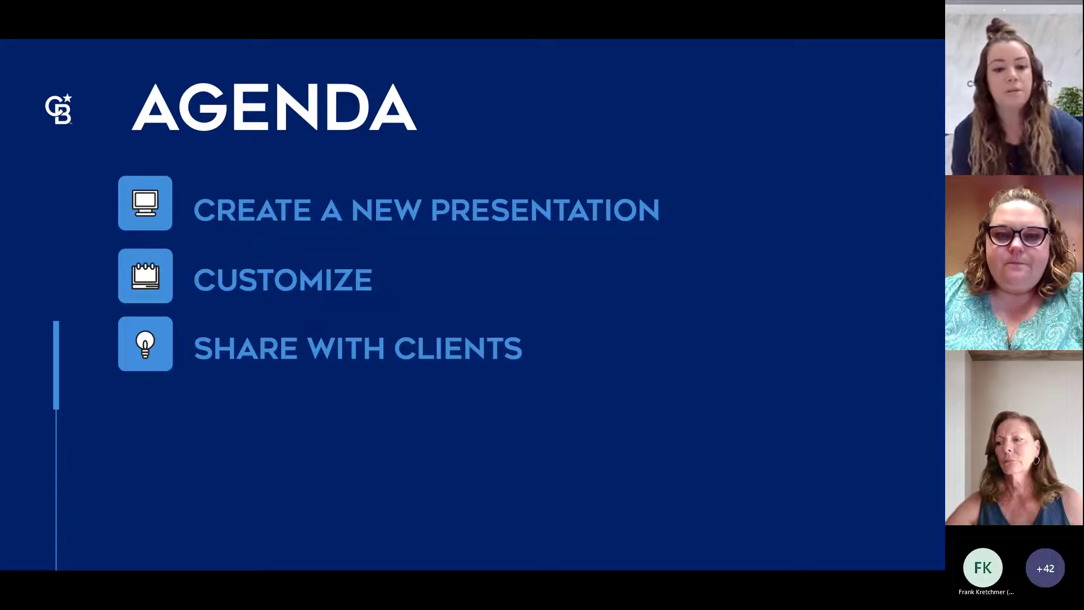
- Exit the slideshow back to Normal view on the Agenda slide
key(Escape)
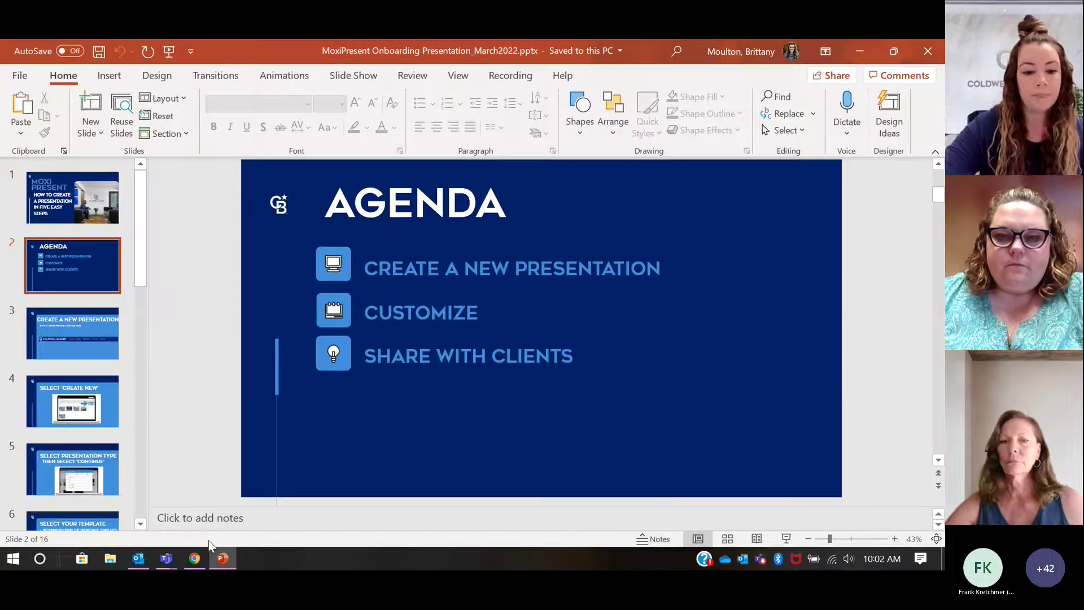
- Bring Chrome forward on the Desk apps page and scroll to the MoxiWorks tile
click(191, 562)
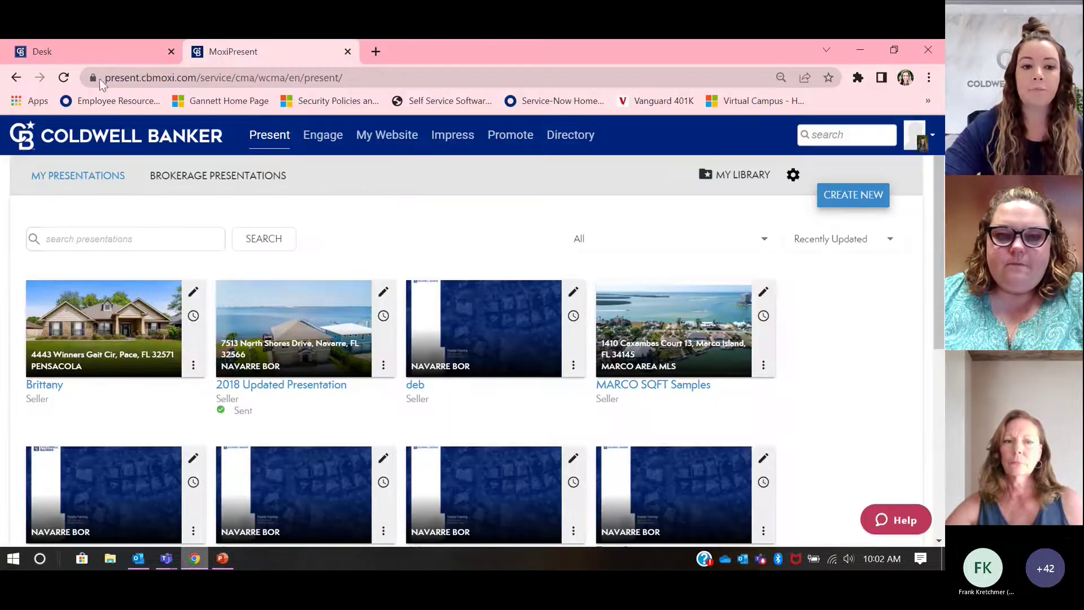
click(68, 51)
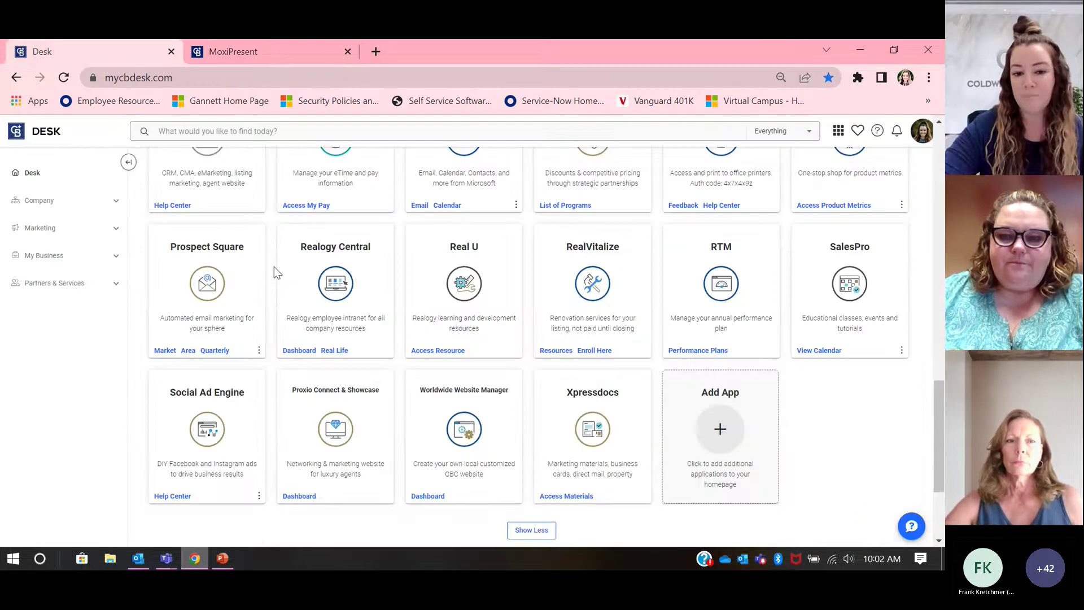
scroll(273, 267, up, 3)
scroll(273, 267, up, 2)
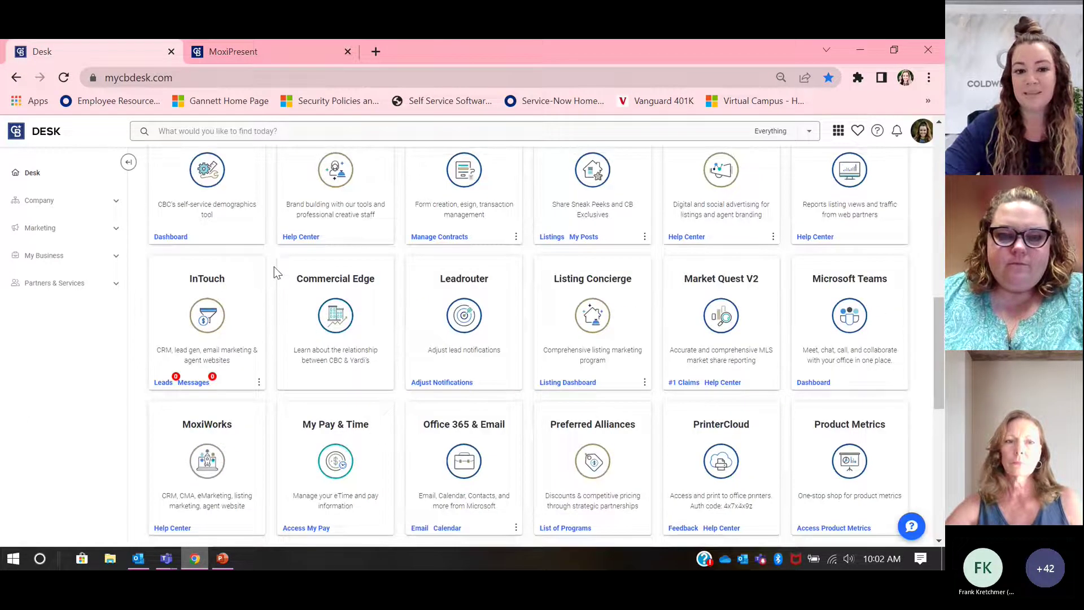
scroll(274, 267, down, 1)
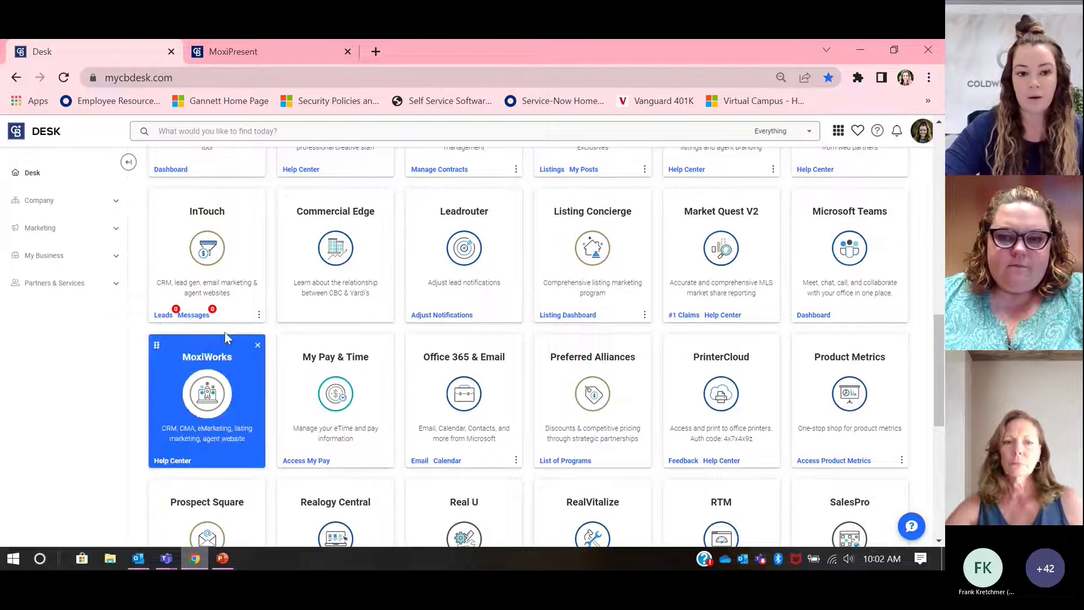
- Launch MoxiWorks from its Desk tile, opening the Florida Training profile in a new tab
click(220, 424)
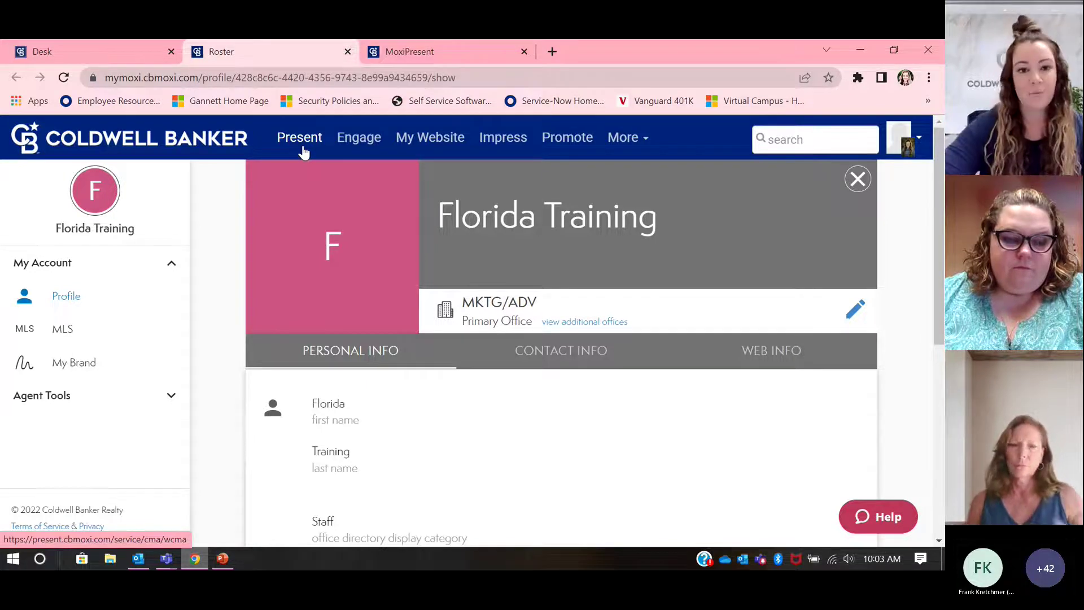
- Return to My Presentations and start a new presentation with CREATE NEW
click(433, 46)
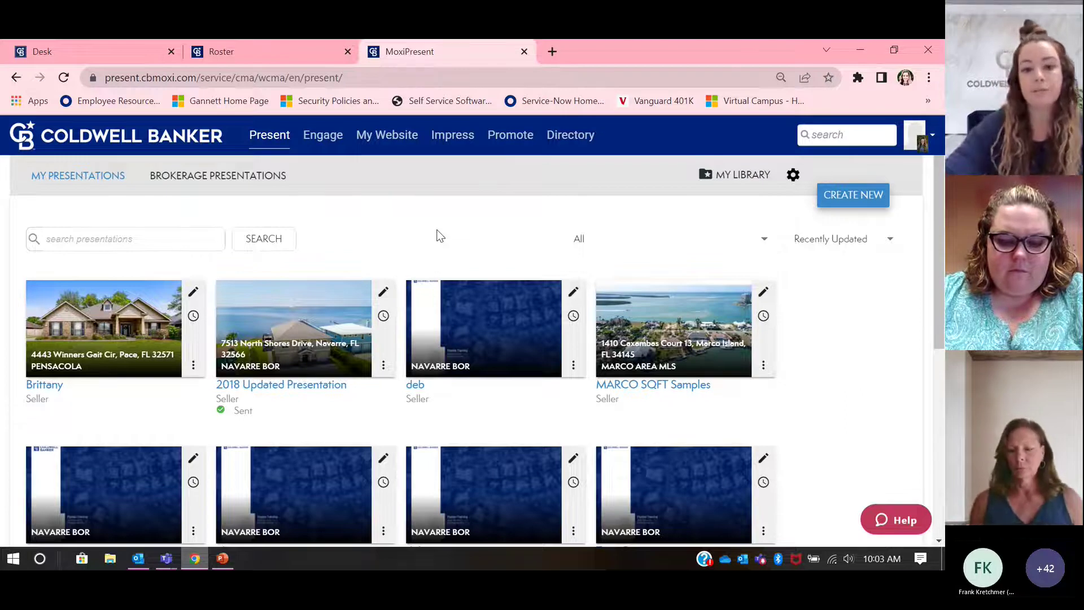
click(854, 198)
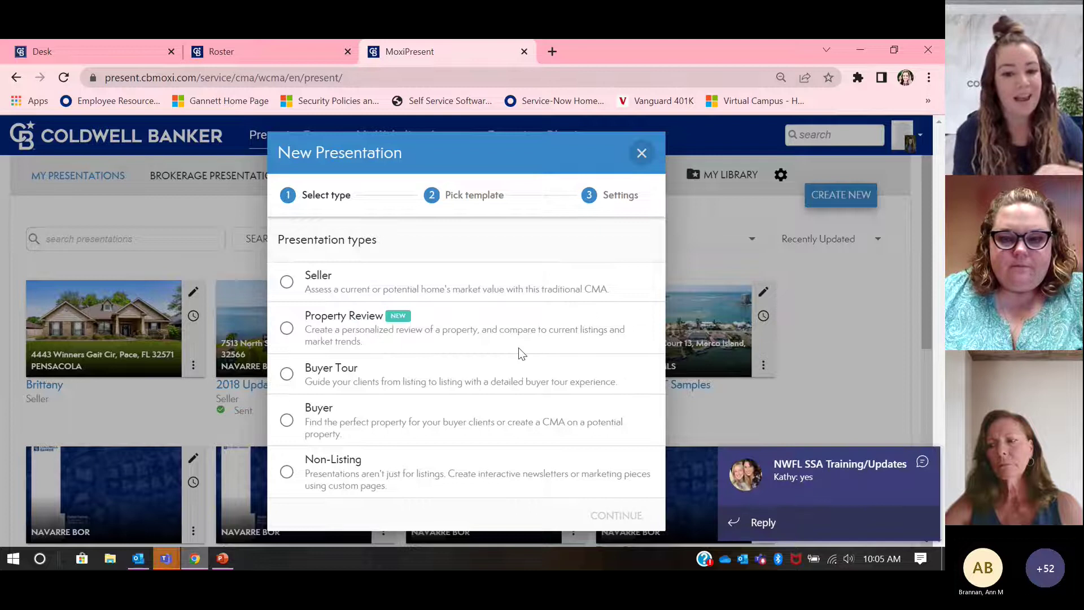
- Choose Seller, then pick FL-NW | Gold | 12 Minutes Listing Presentation from Coldwell Banker Templates
click(418, 291)
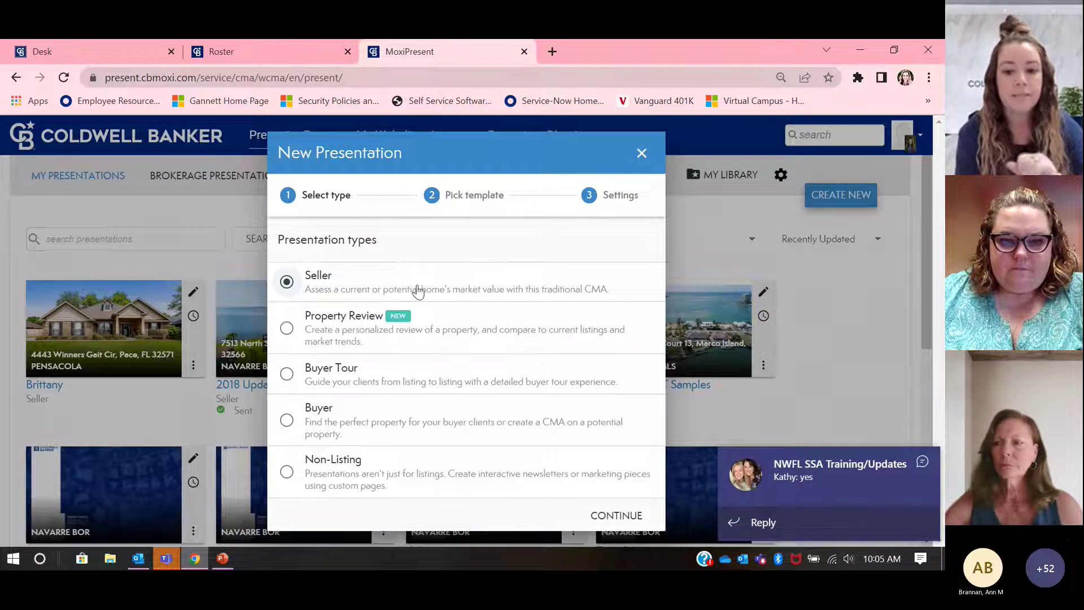
click(645, 511)
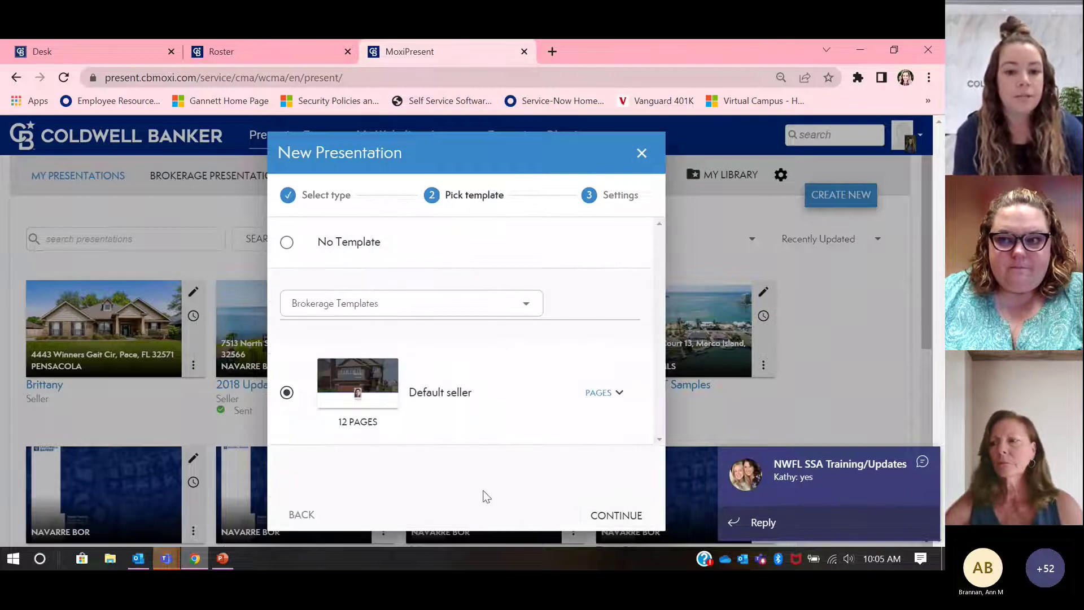
click(336, 314)
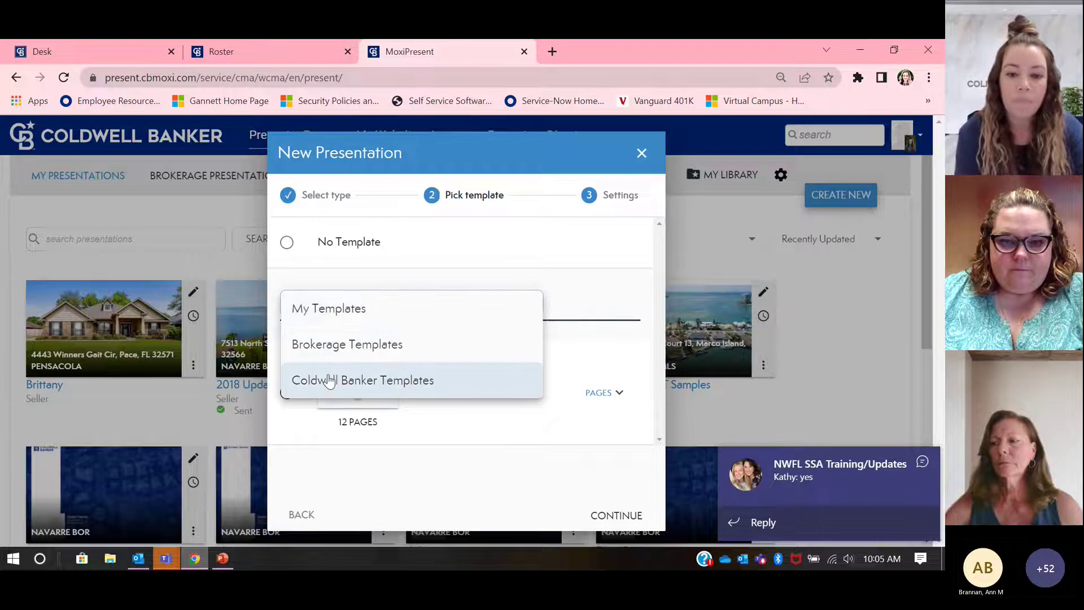
click(329, 381)
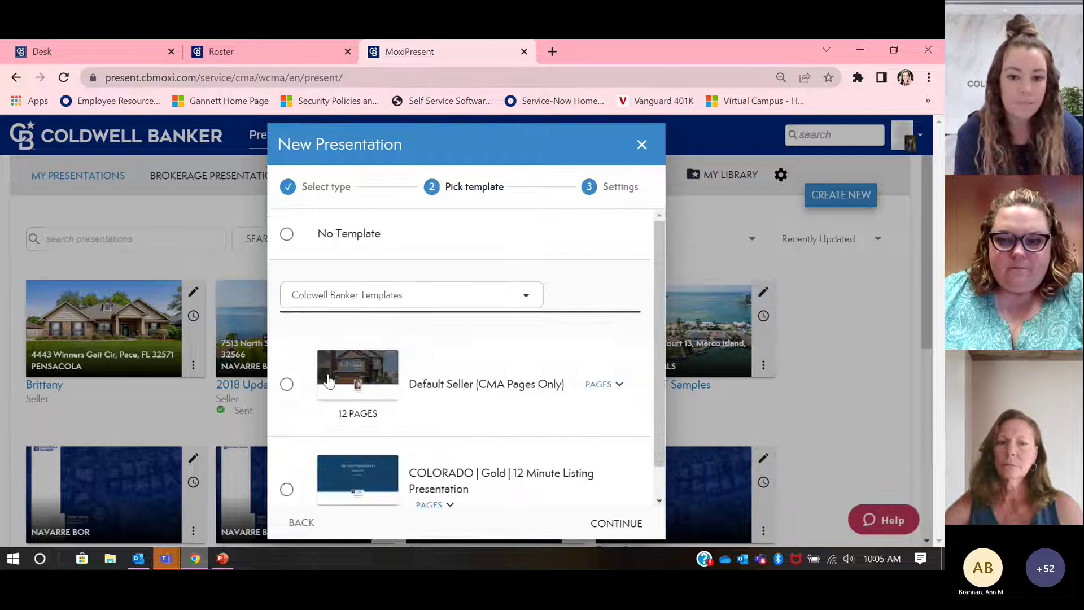
scroll(329, 380, down, 2)
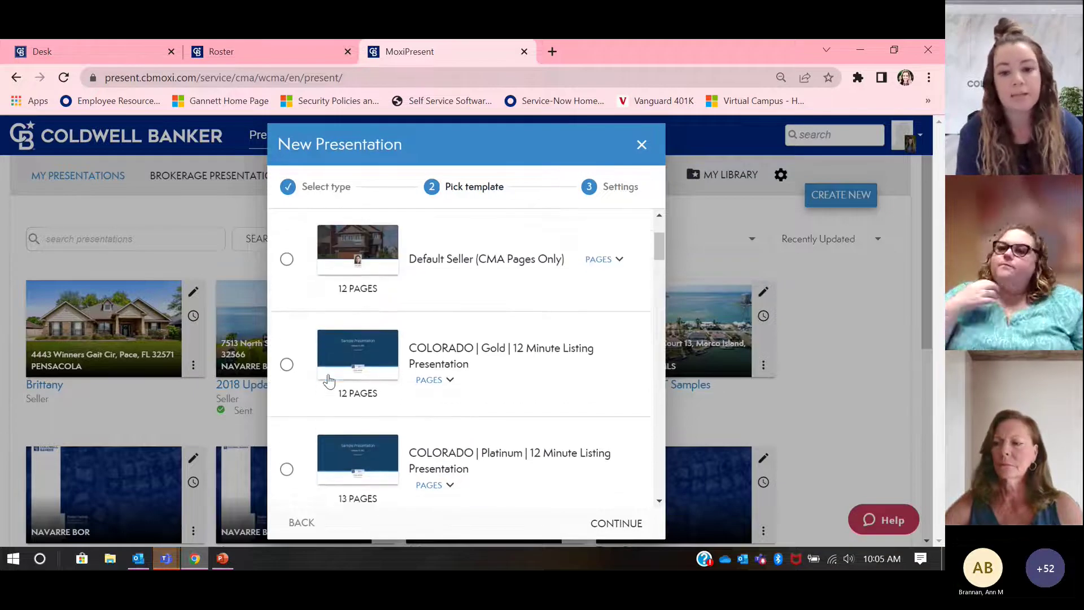
scroll(329, 380, down, 4)
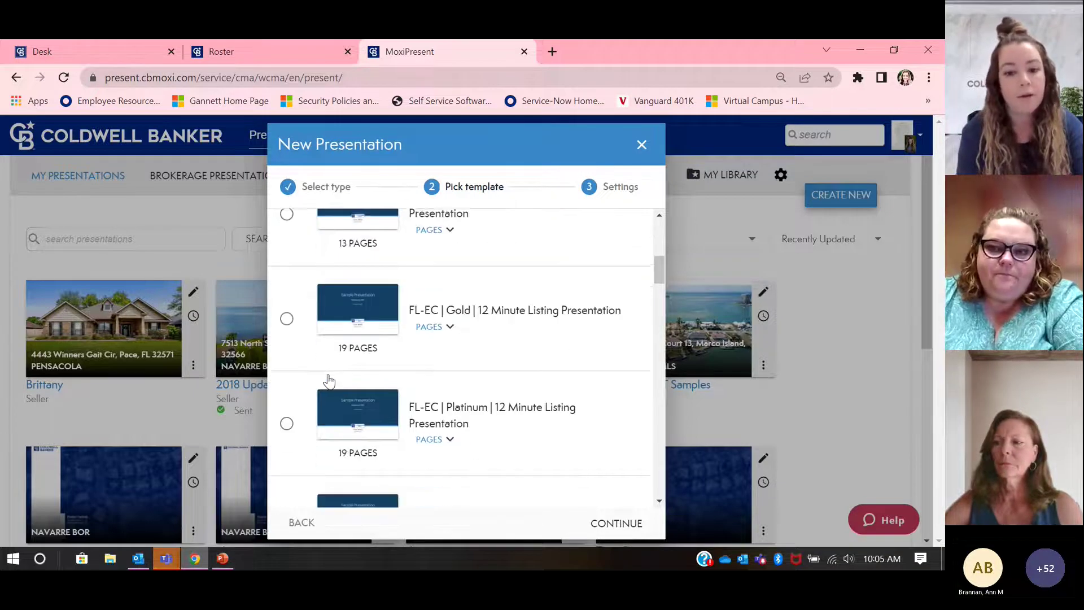
scroll(329, 380, down, 4)
scroll(329, 382, down, 3)
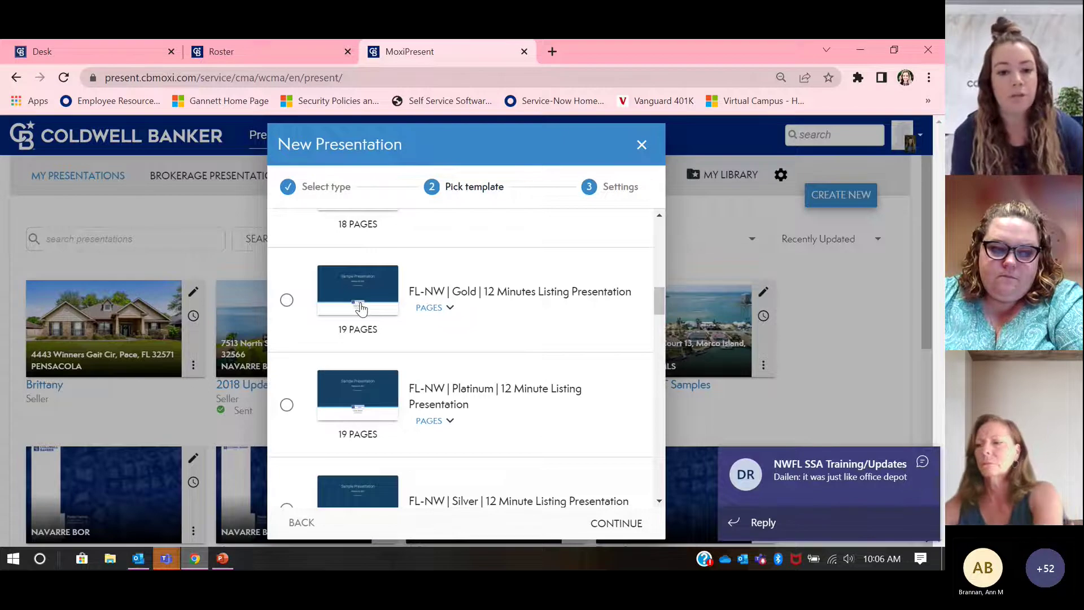
click(287, 300)
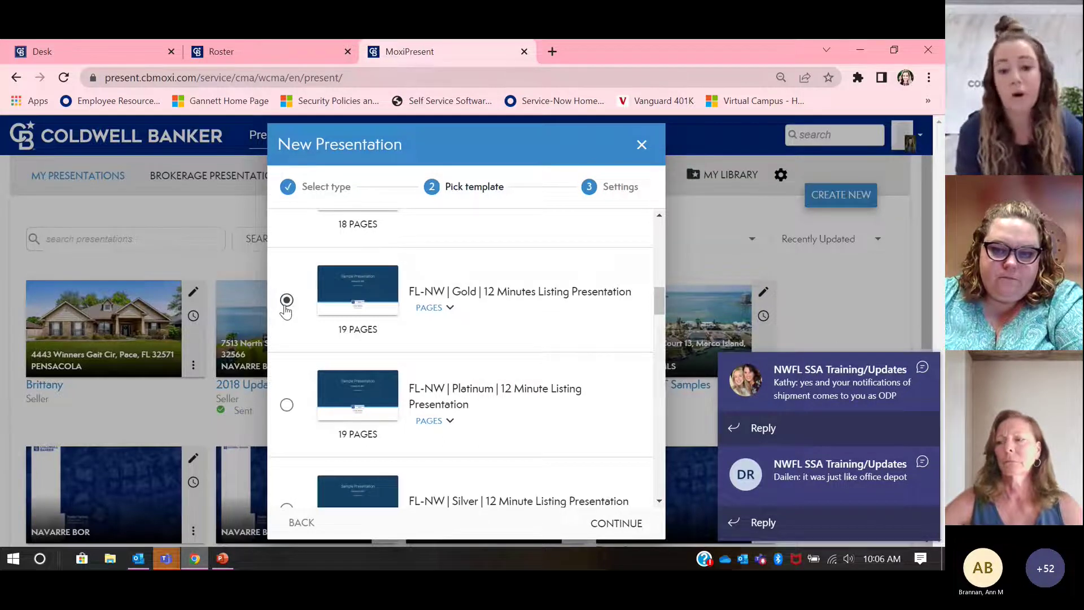
- On the Settings step, enter the clients' family name as Prepared for and choose PENSACOLA listing source
click(641, 525)
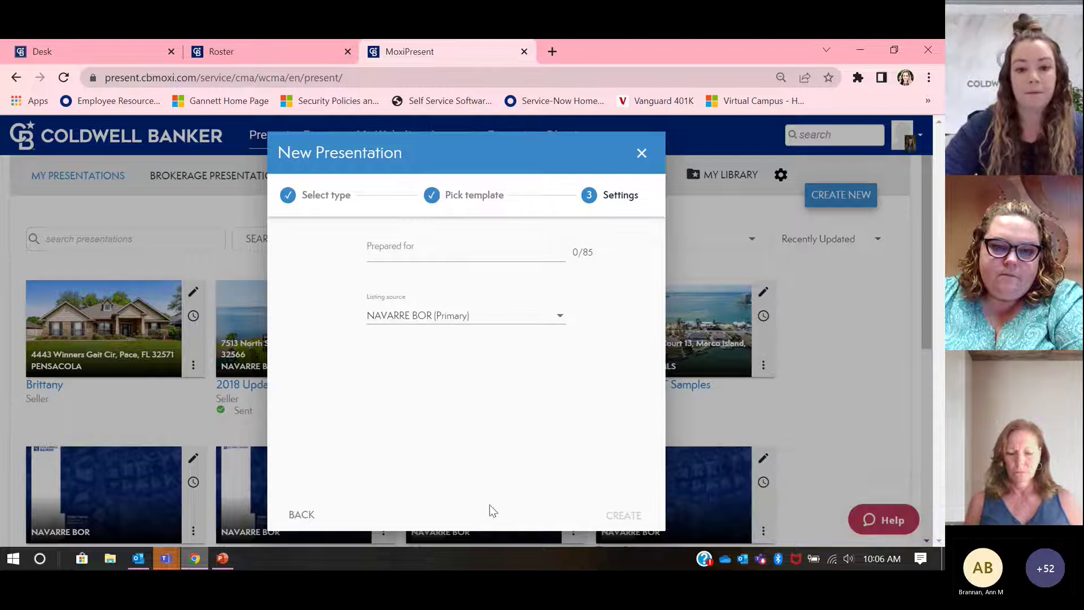
click(438, 246)
text(The sm)
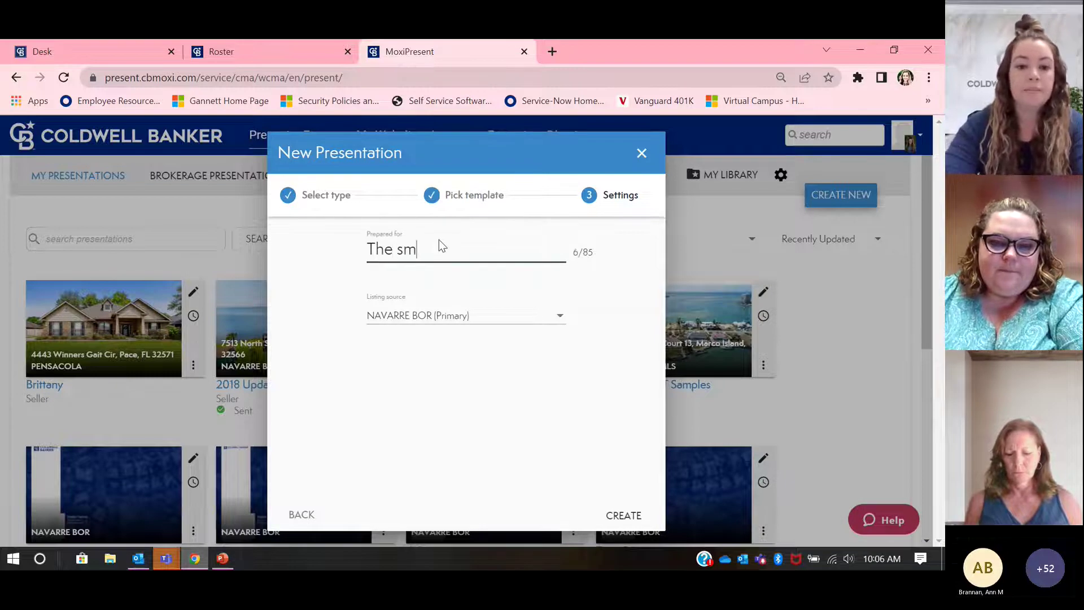
key(BackSpace)
key(BackSpace)
text(Smith's)
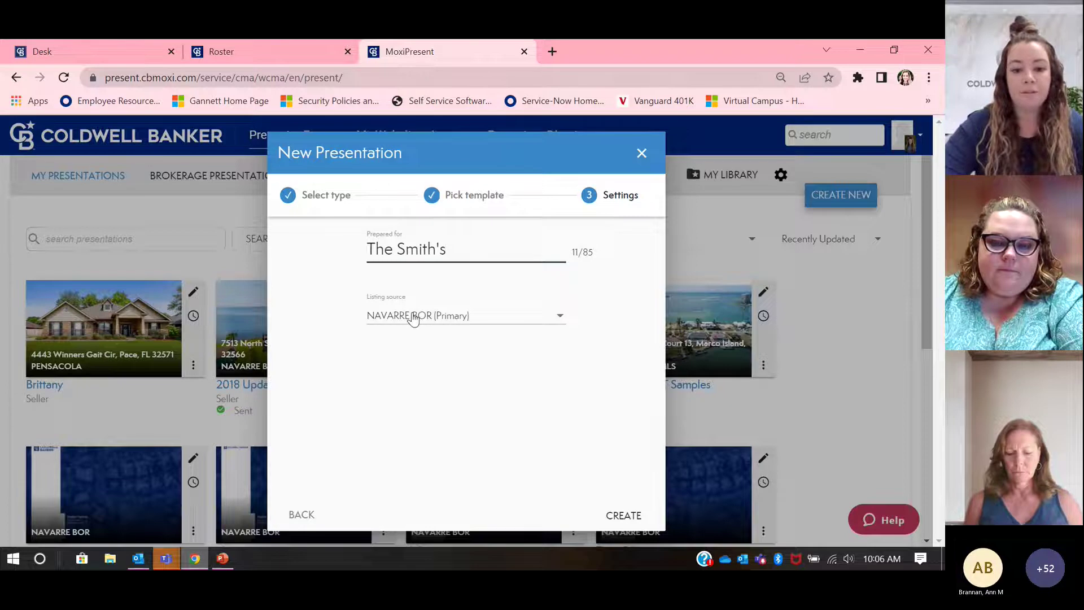
click(413, 316)
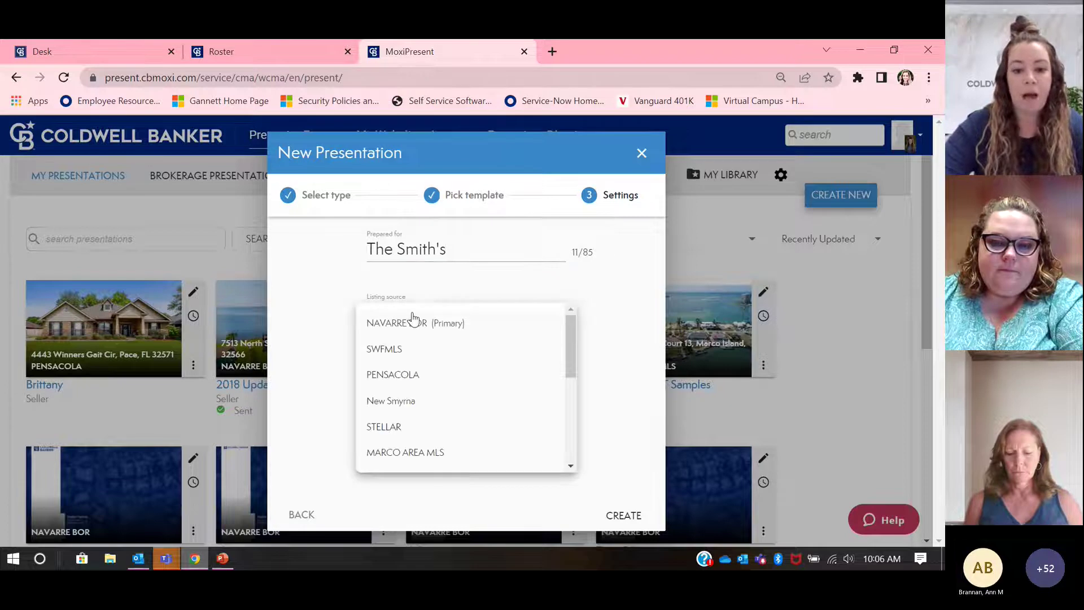
click(414, 377)
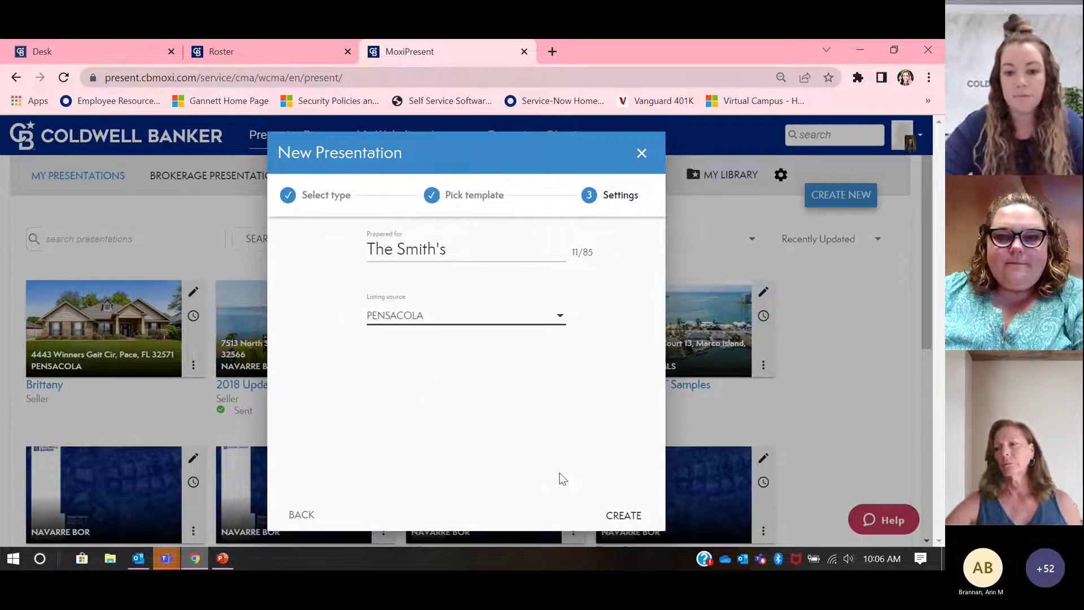
- Create the presentation and review the empty Subject Property location, community and detail fields
click(617, 515)
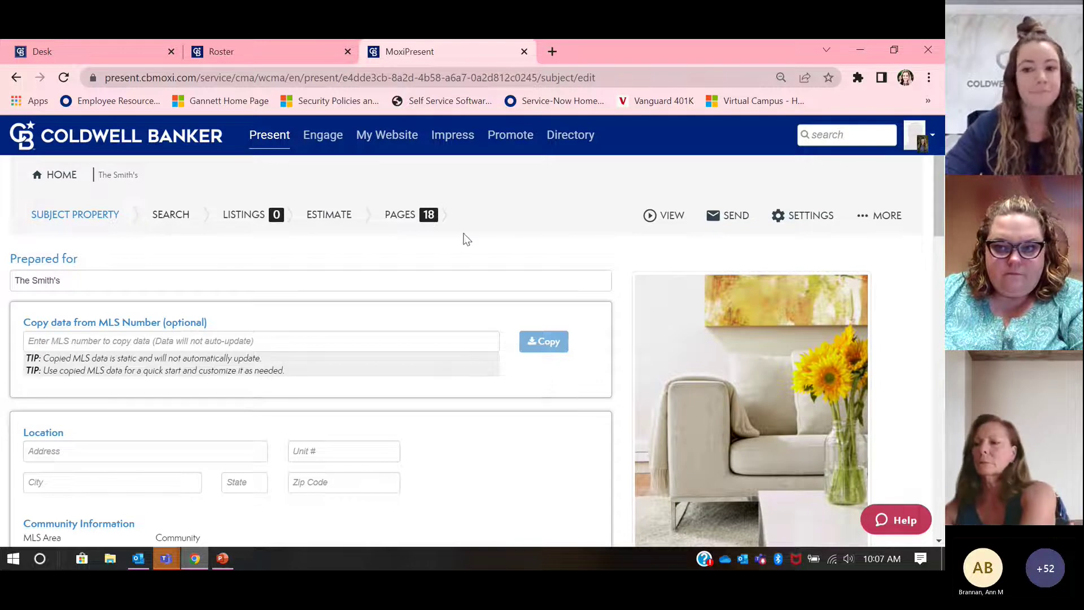
scroll(209, 327, down, 1)
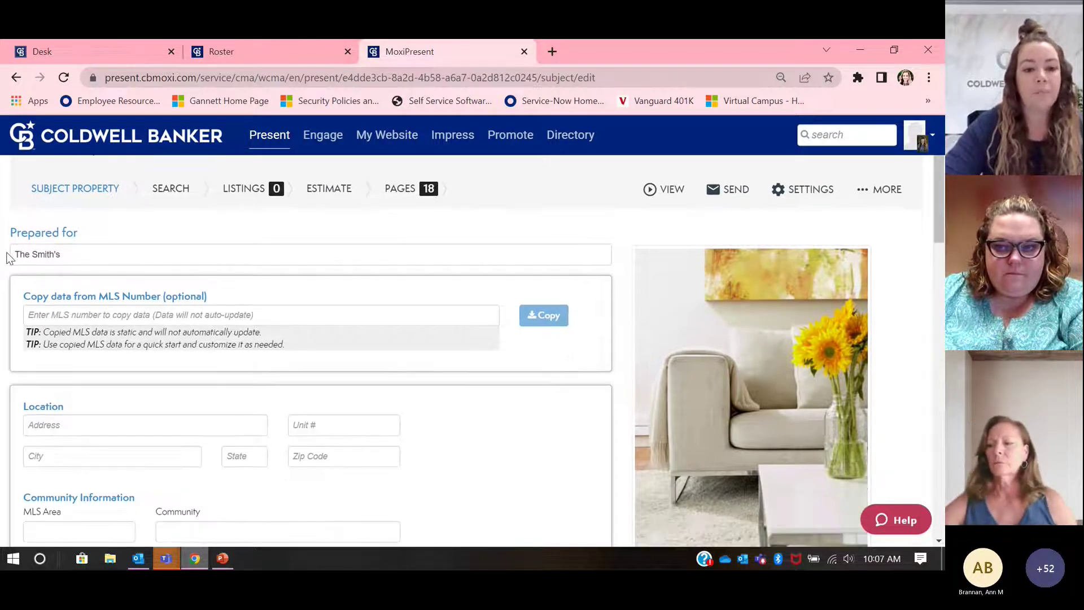
scroll(92, 307, down, 2)
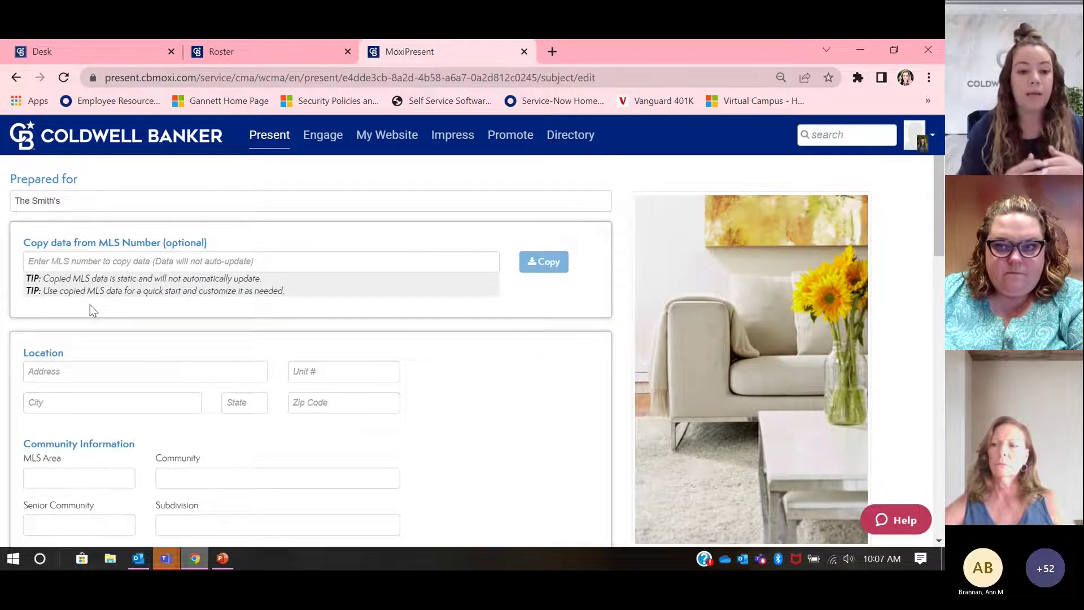
scroll(90, 309, down, 3)
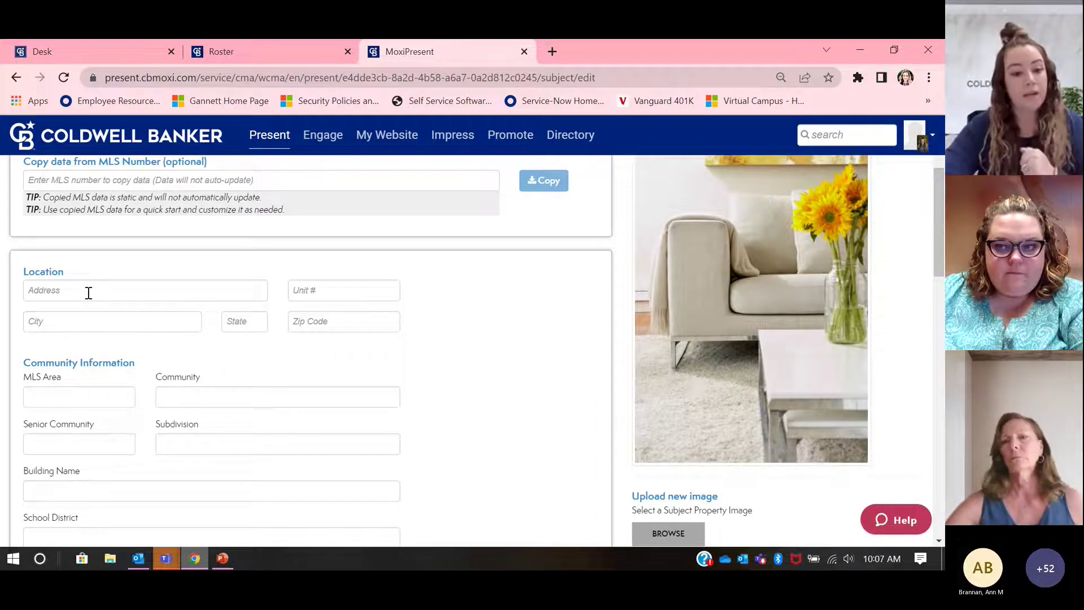
scroll(88, 293, down, 5)
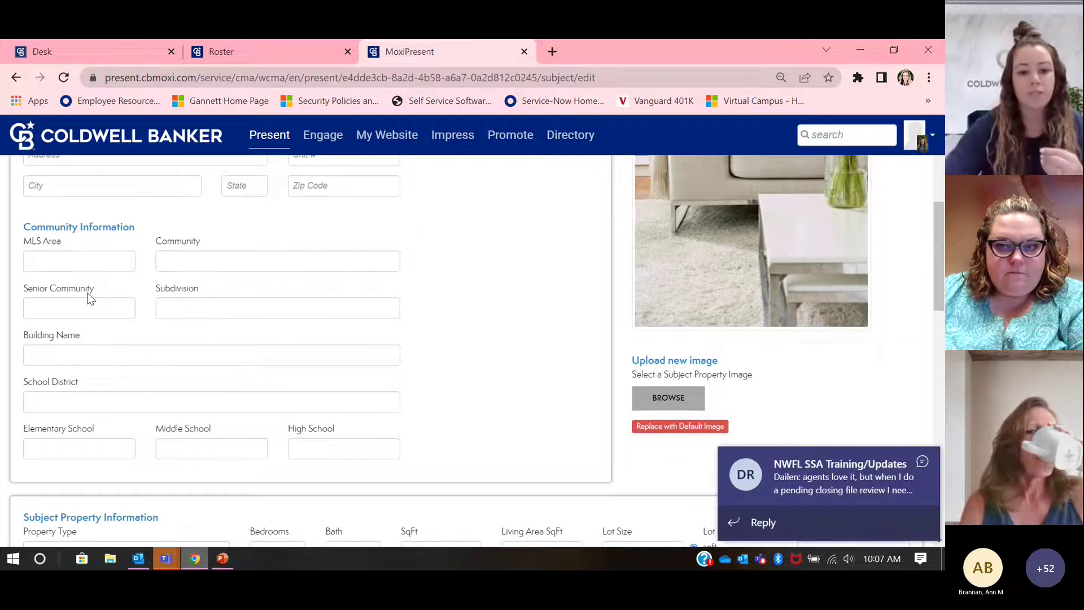
scroll(88, 293, down, 6)
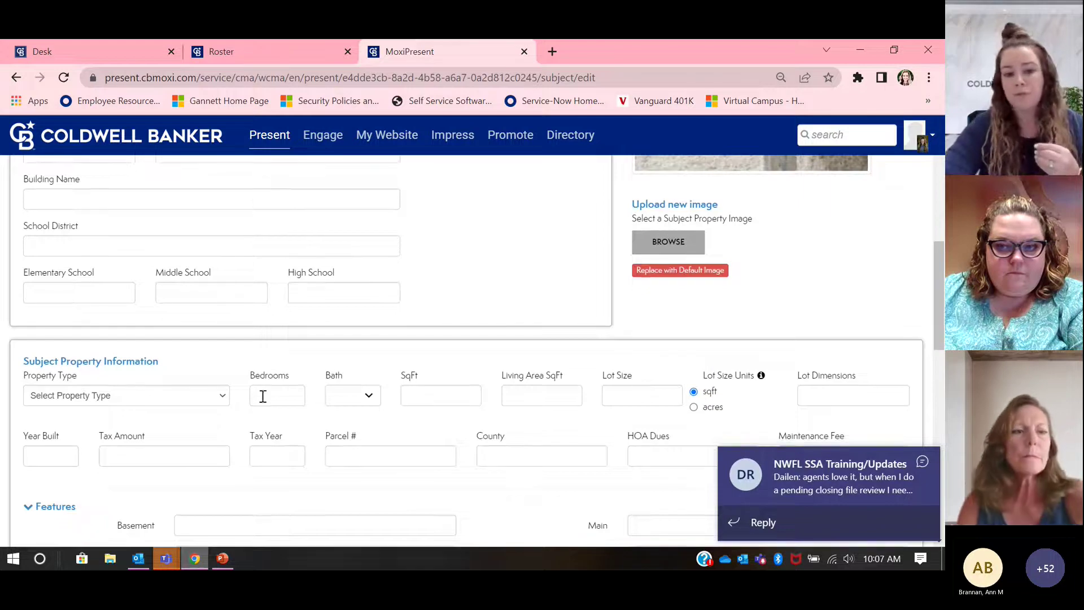
scroll(462, 412, down, 2)
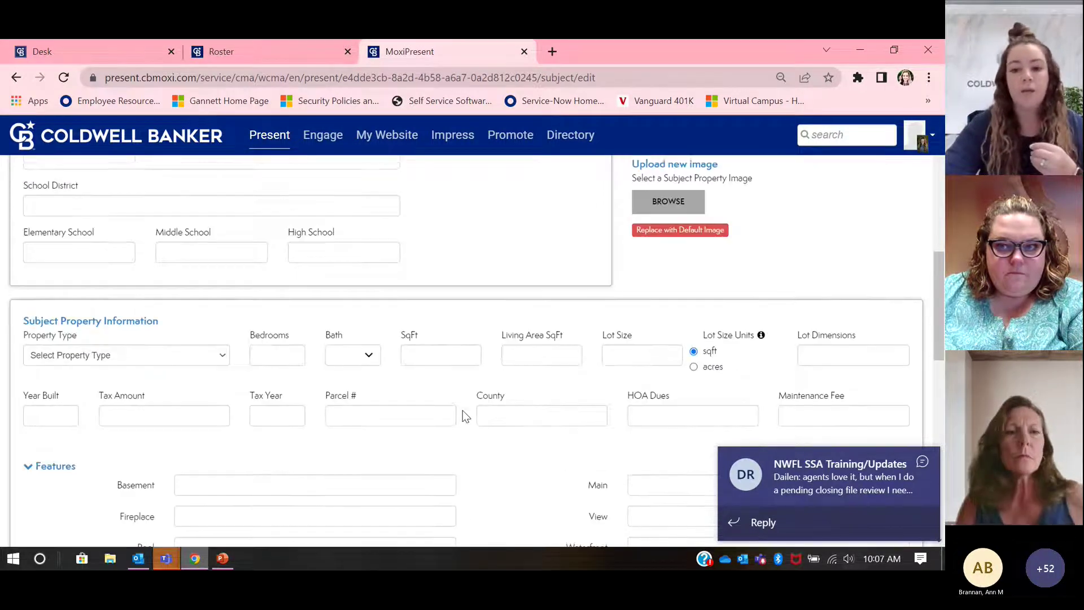
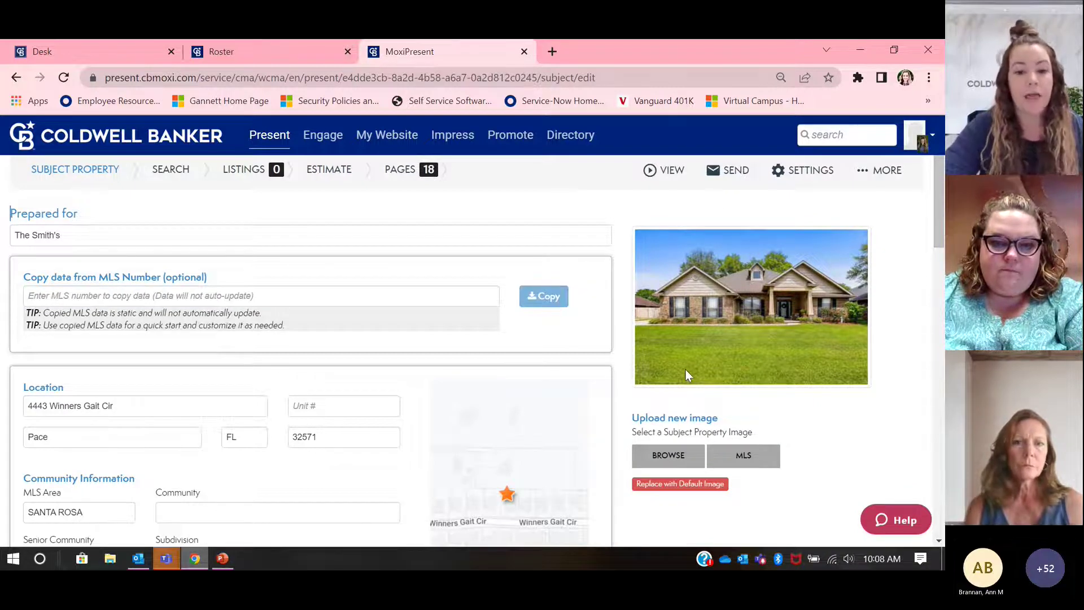
- Look over the subject form, visiting the Floors field and selecting then deselecting the Remarks text
scroll(685, 369, down, 6)
scroll(685, 375, down, 2)
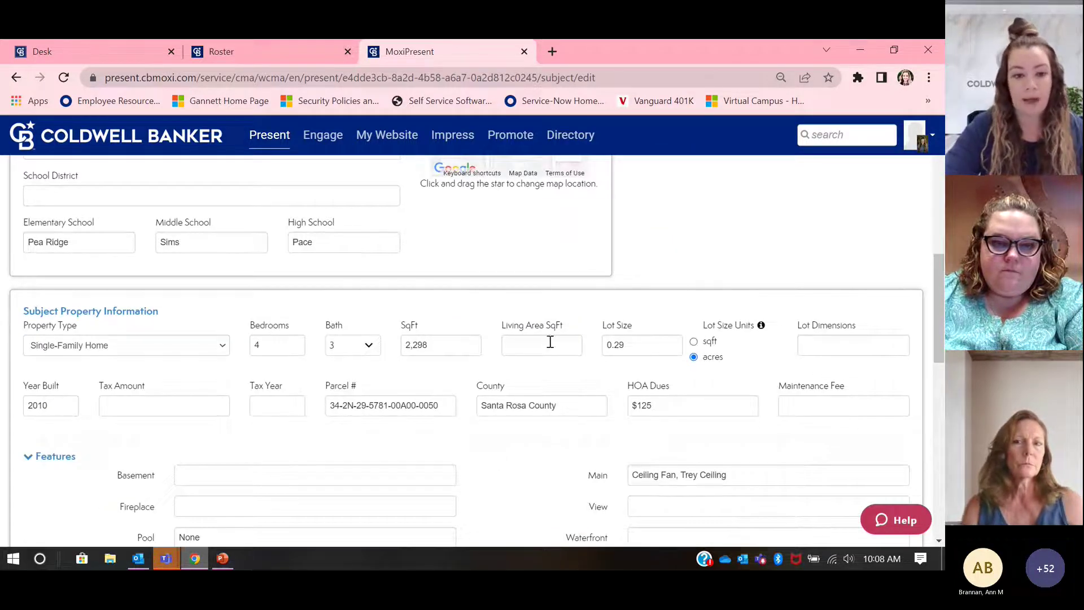
scroll(330, 361, down, 5)
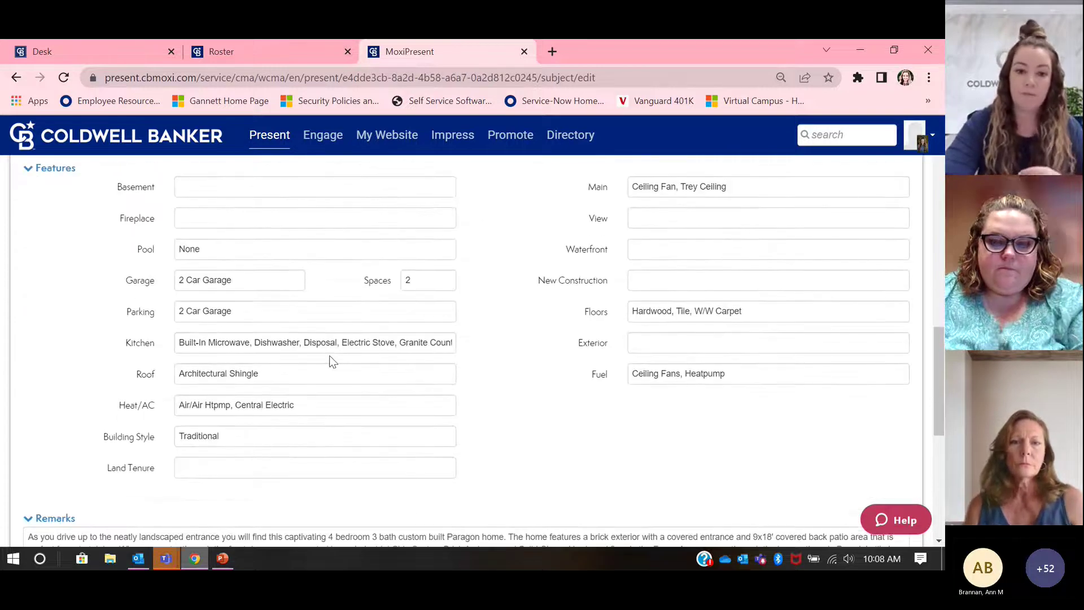
scroll(329, 355, up, 1)
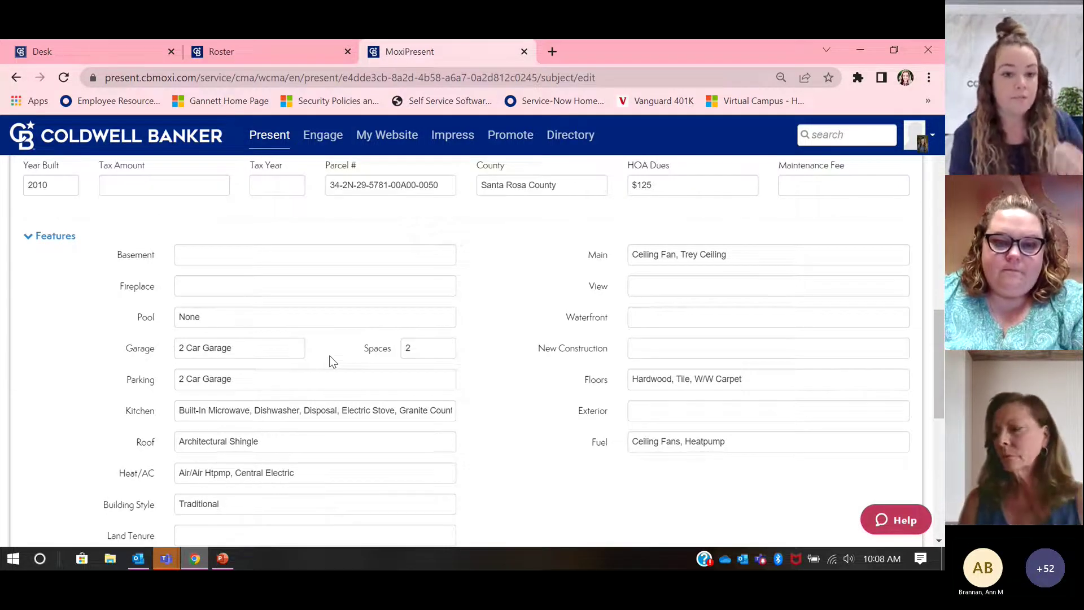
click(755, 381)
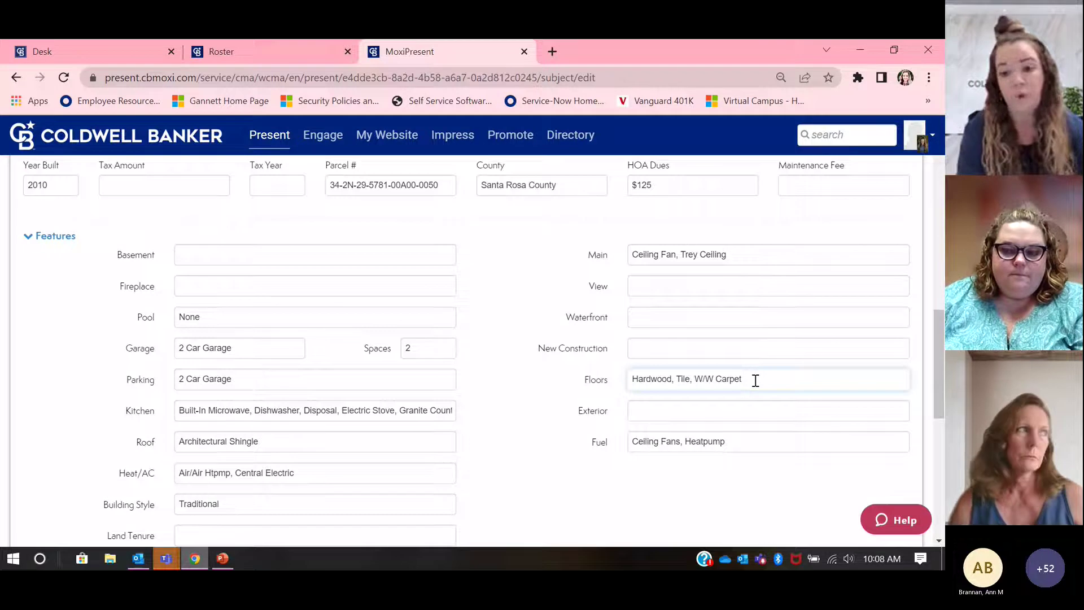
scroll(755, 380, down, 4)
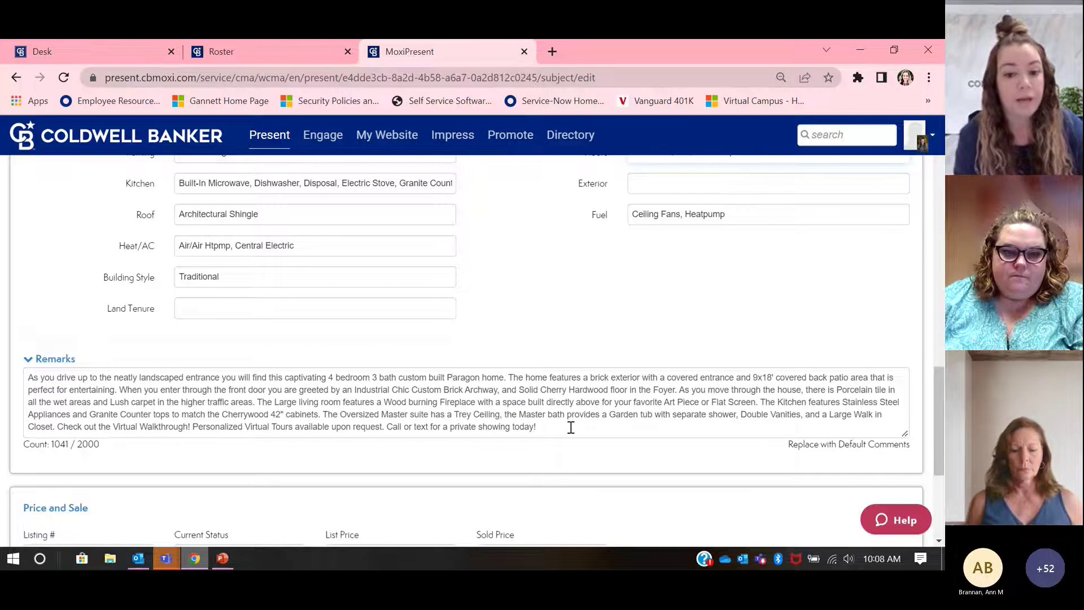
click(570, 427)
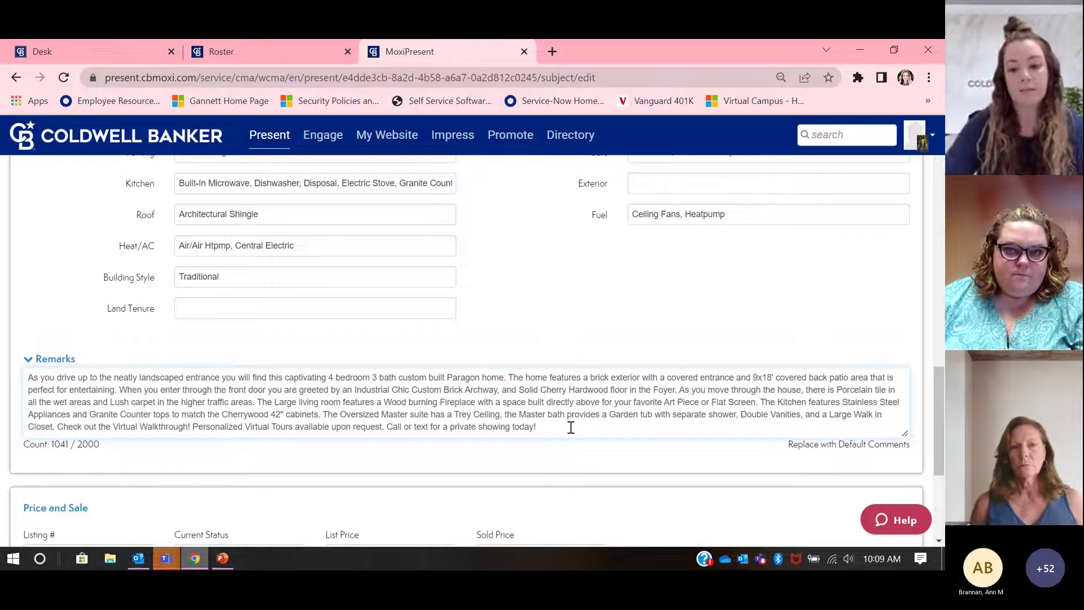
drag(570, 427, 25, 372)
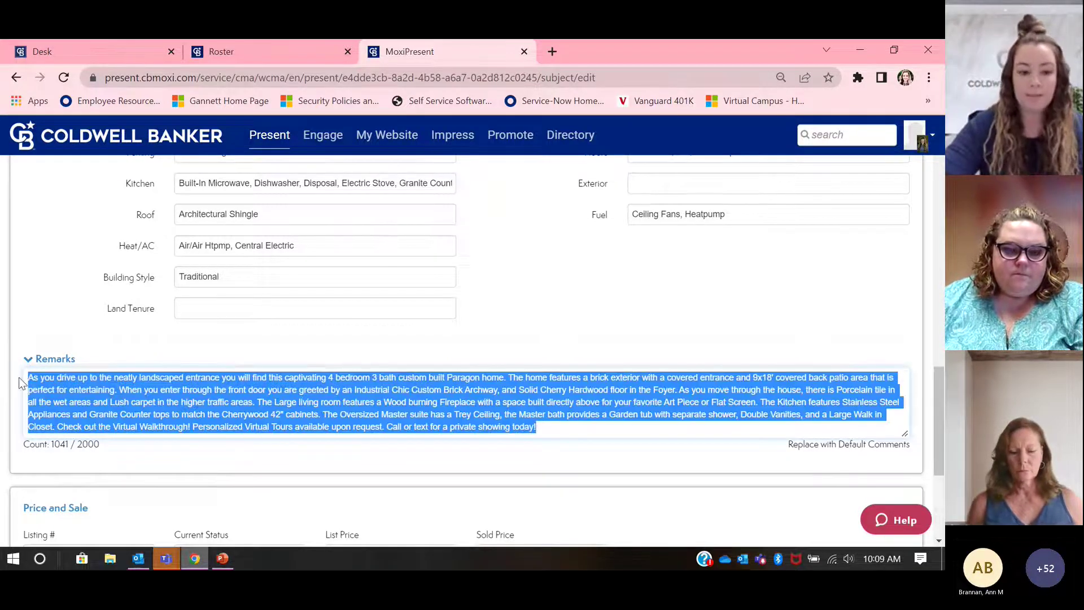
click(590, 423)
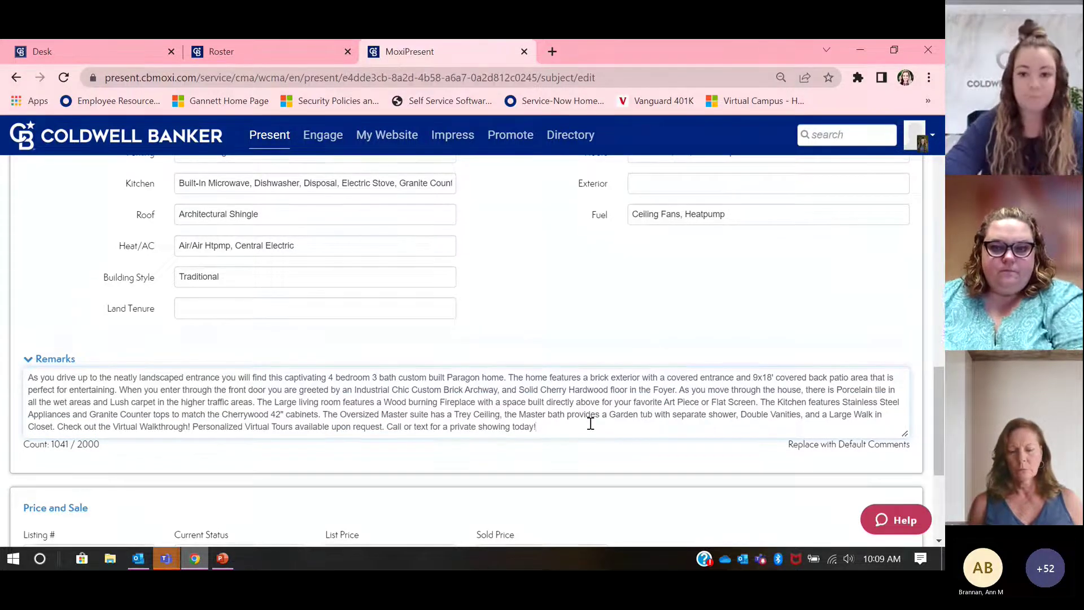
- Replace the house exterior photo with the default property image
scroll(590, 423, up, 8)
scroll(590, 425, up, 7)
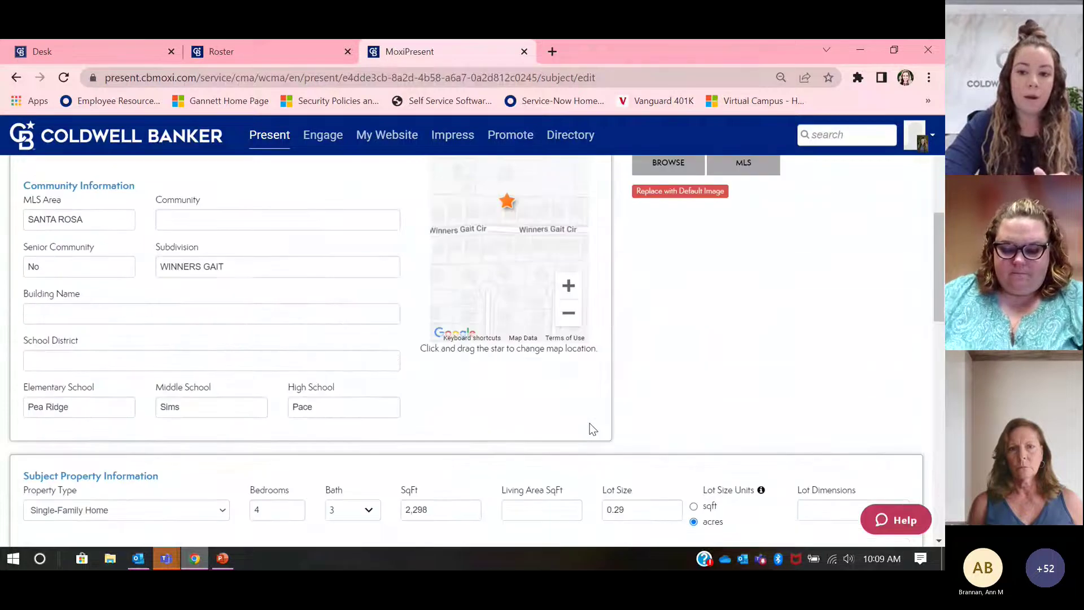
scroll(589, 422, up, 2)
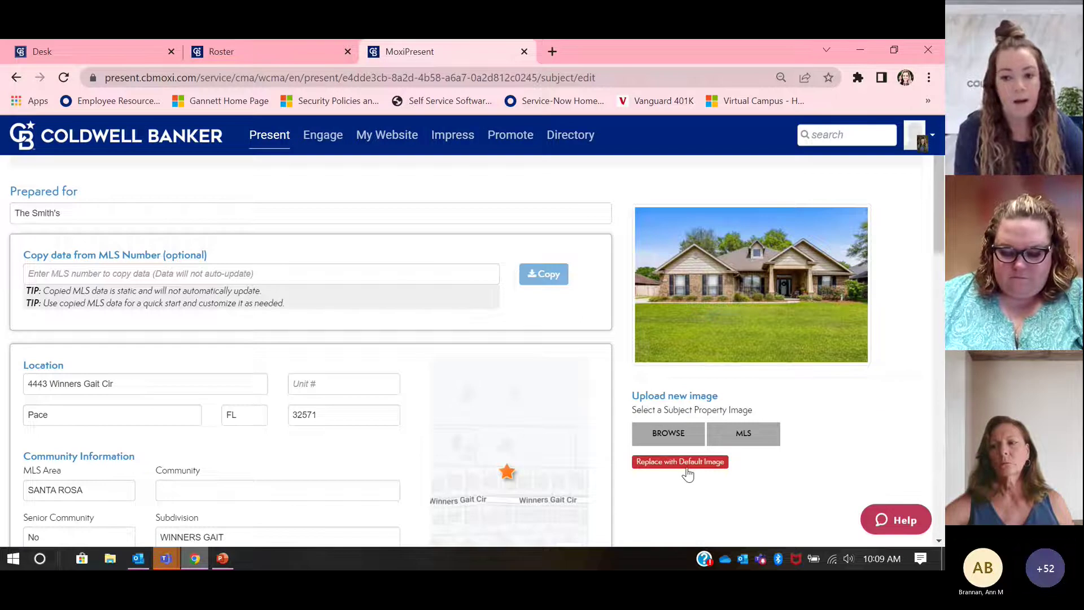
click(682, 464)
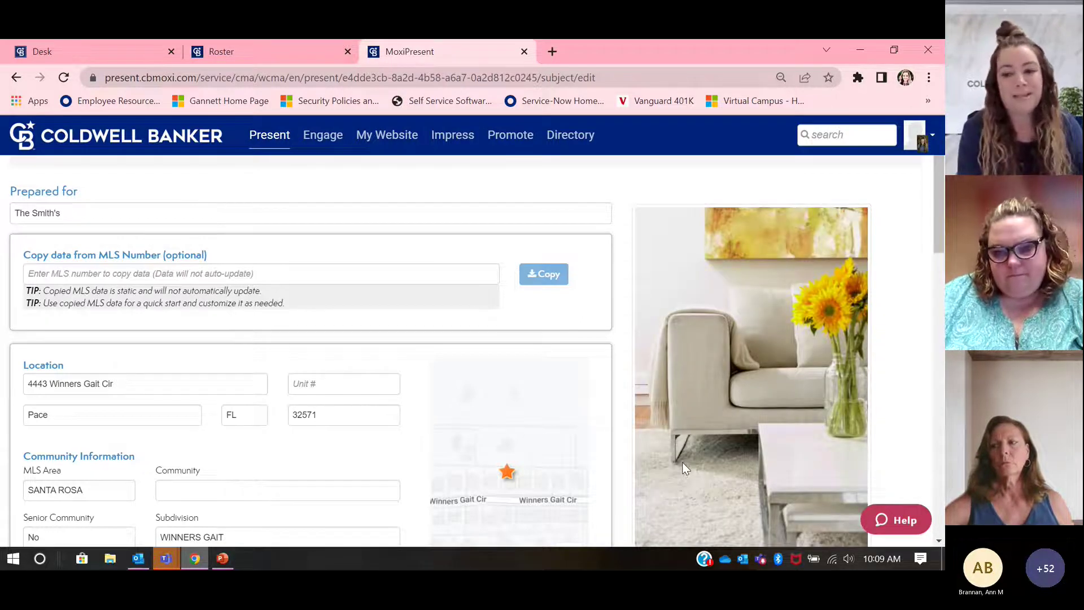
- Bring up the photo upload dialog with BROWSE and cancel it without choosing a file
scroll(682, 461, down, 2)
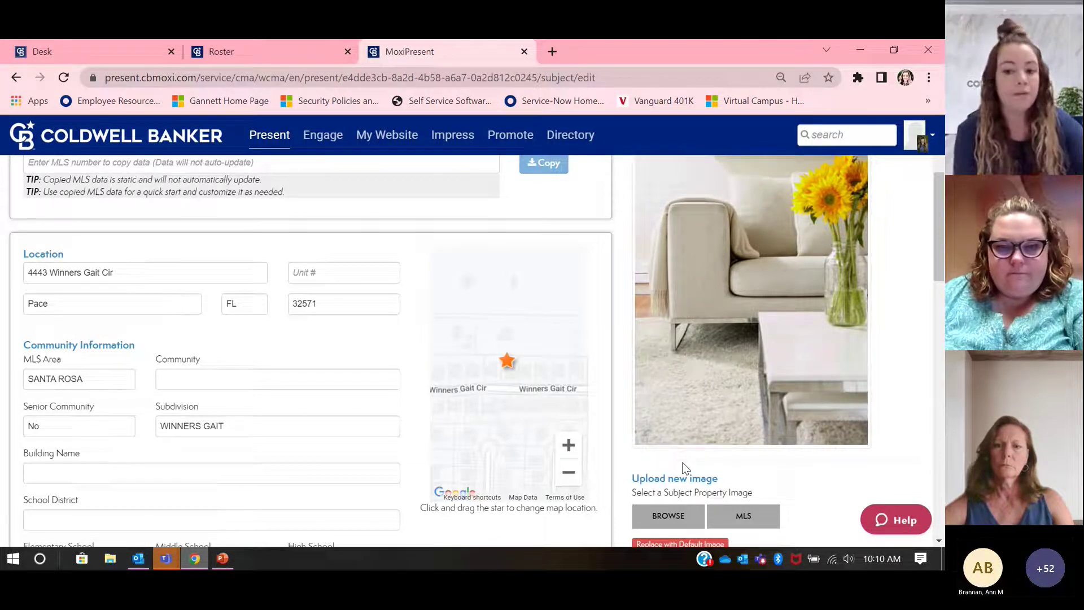
scroll(684, 468, down, 1)
click(677, 459)
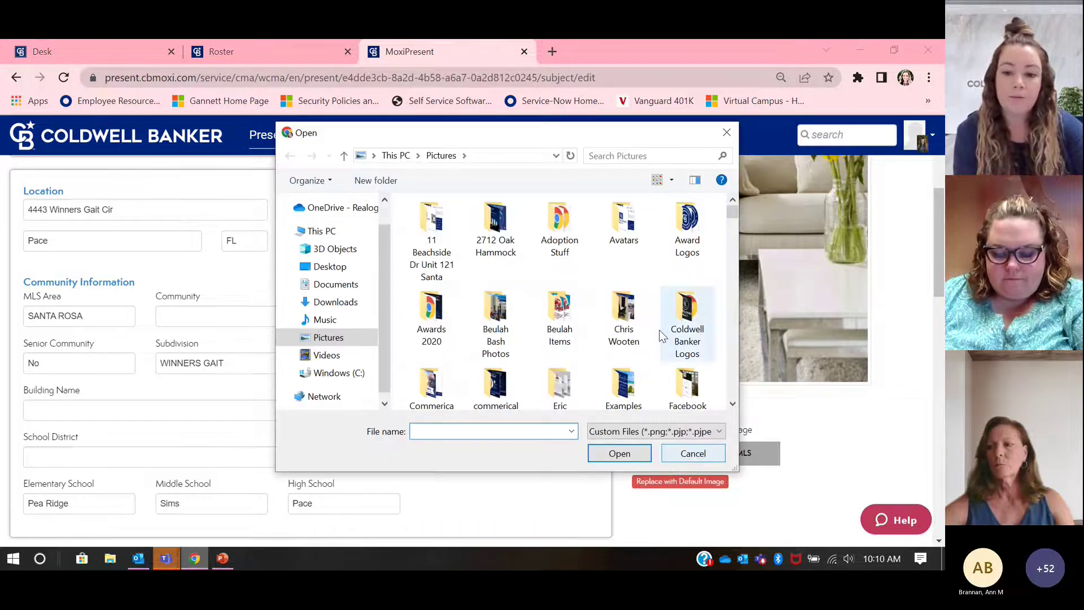
click(725, 135)
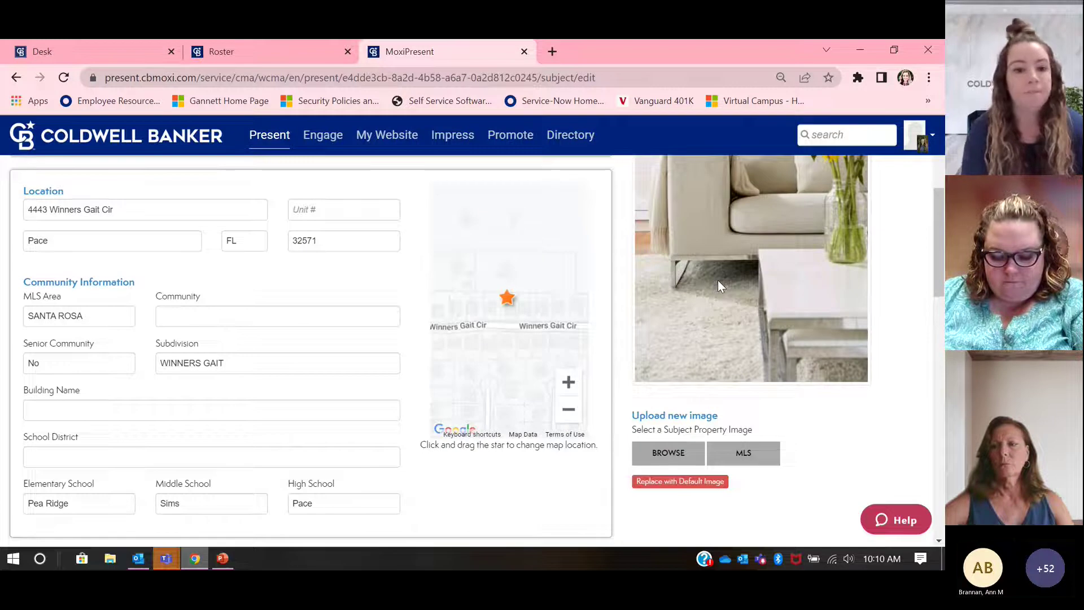
scroll(717, 279, down, 1)
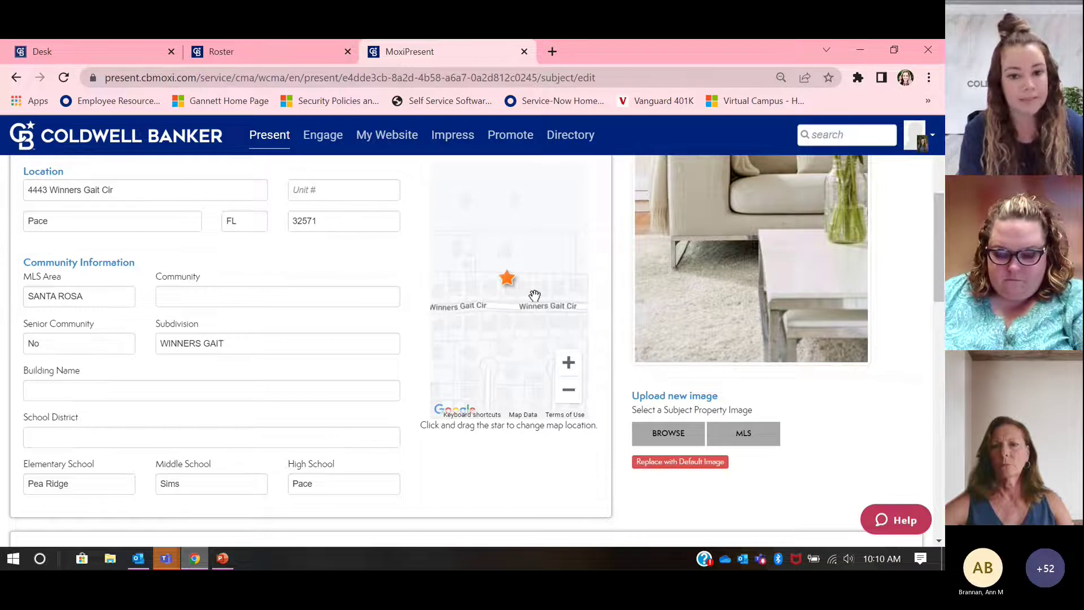
- Scroll down to Price and Sale and continue to the comparable search, which lists 16 nearby listings
scroll(535, 295, up, 2)
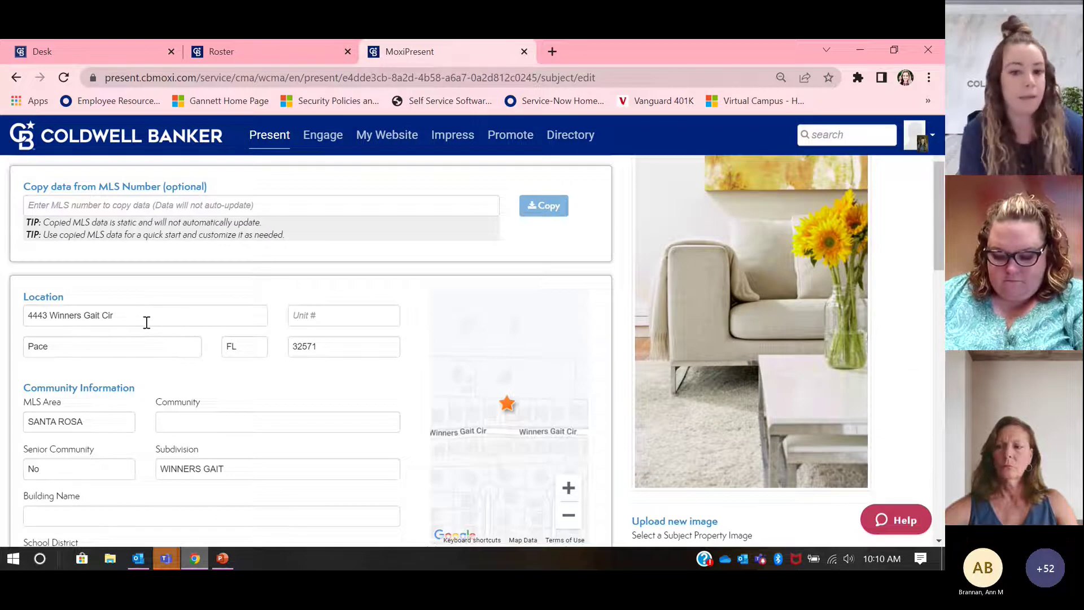
scroll(146, 322, down, 5)
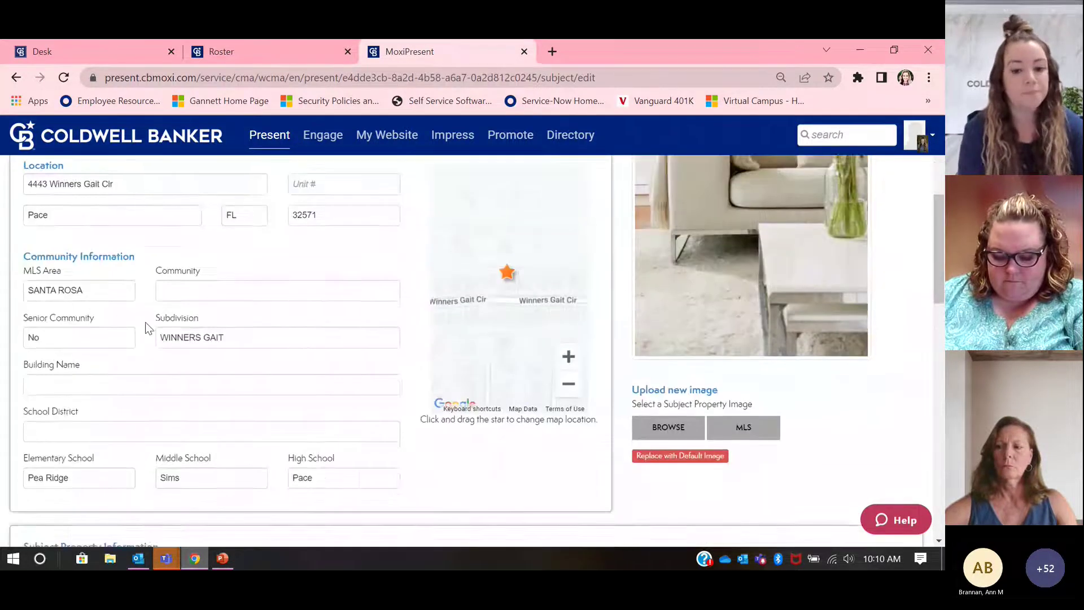
scroll(146, 324, down, 3)
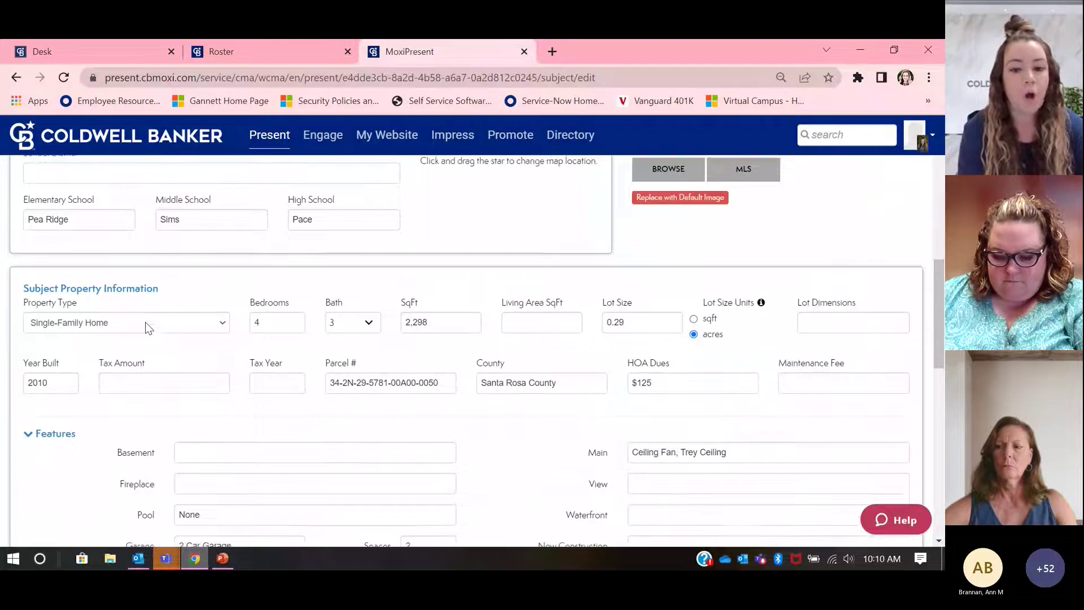
scroll(145, 323, down, 6)
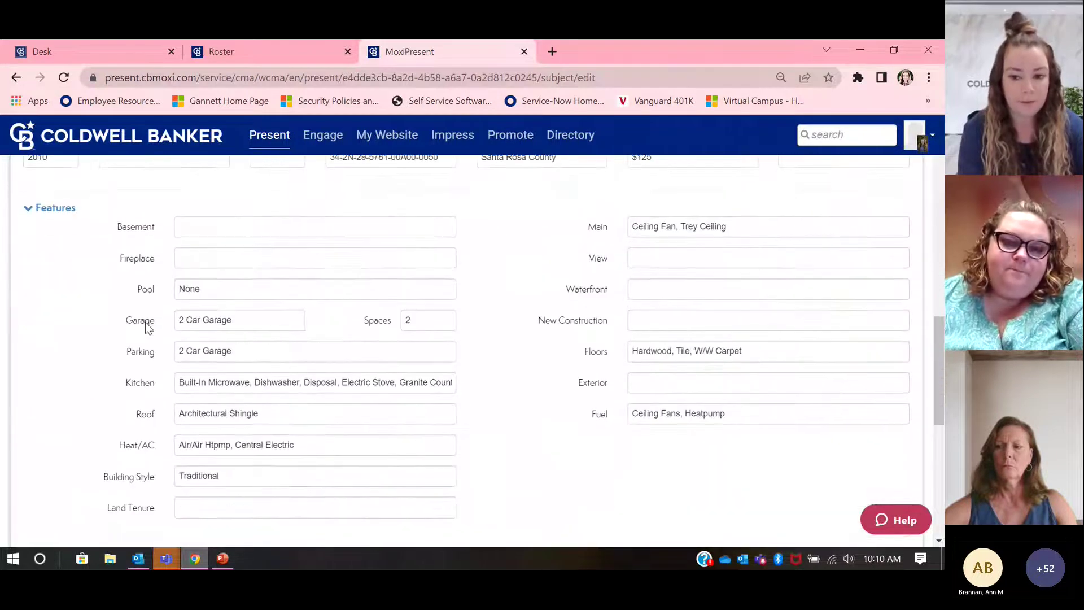
scroll(145, 323, down, 3)
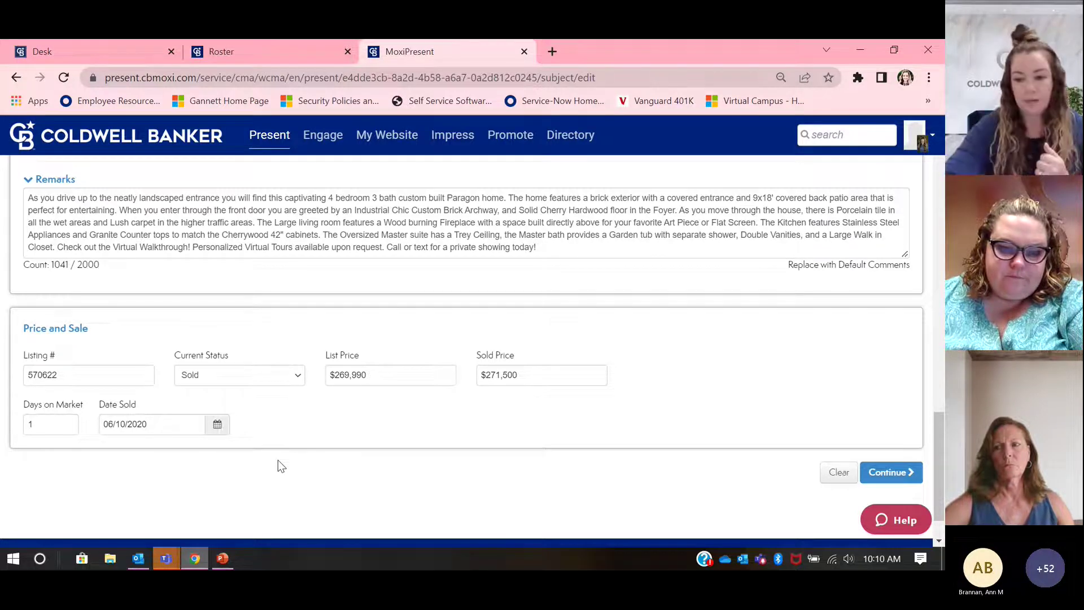
click(880, 472)
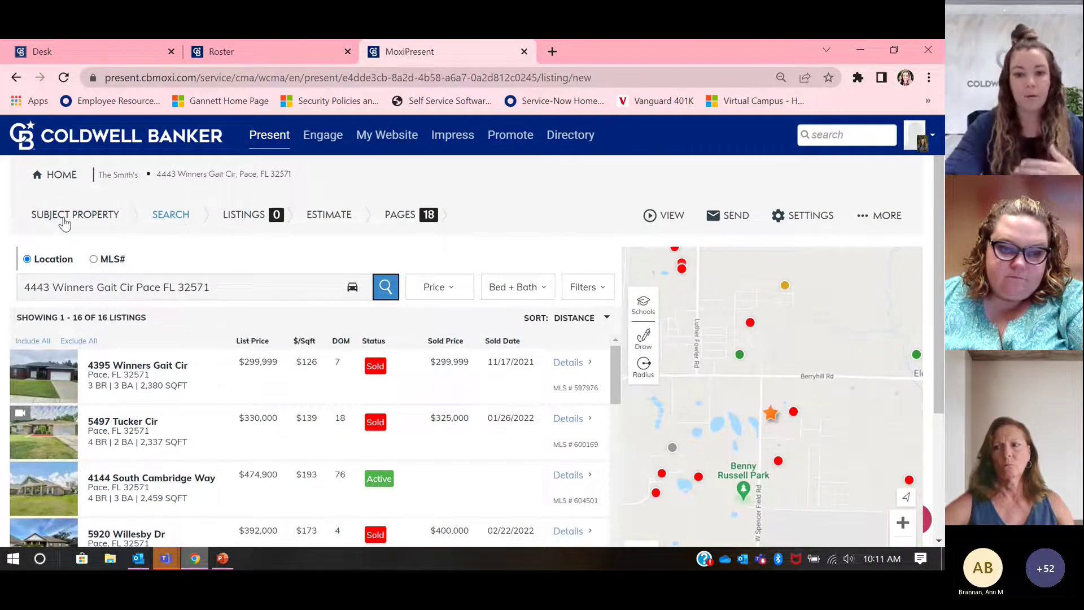
scroll(185, 277, down, 1)
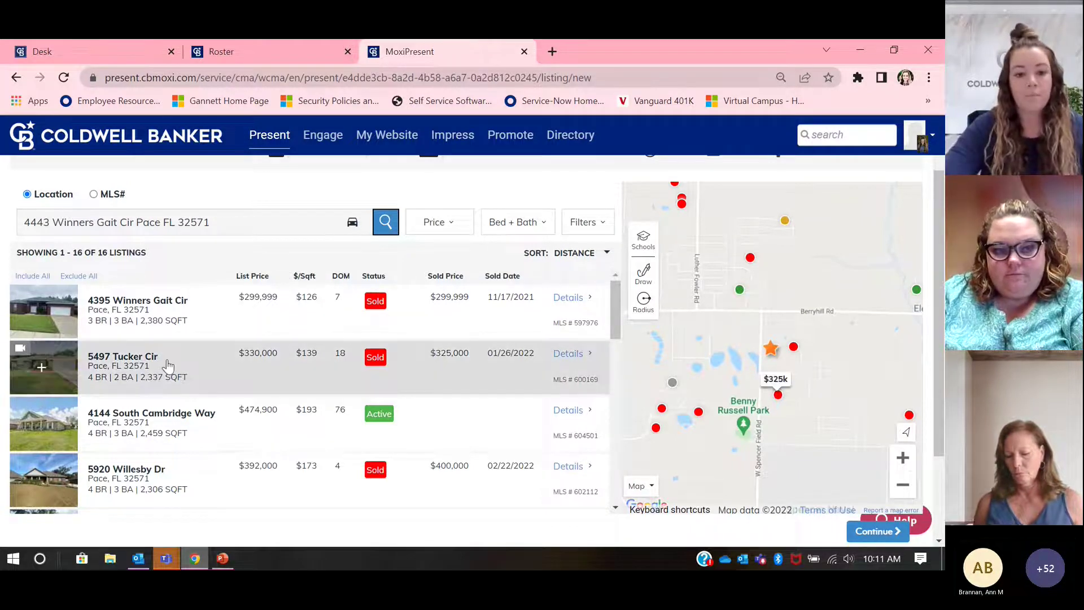
scroll(176, 403, down, 3)
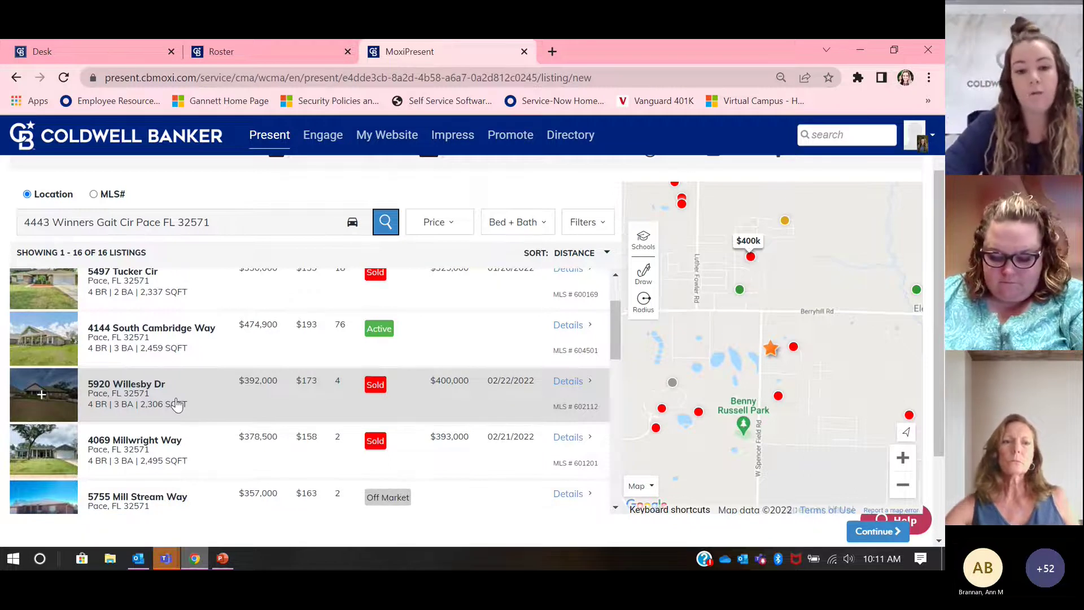
scroll(176, 404, down, 1)
scroll(176, 405, up, 3)
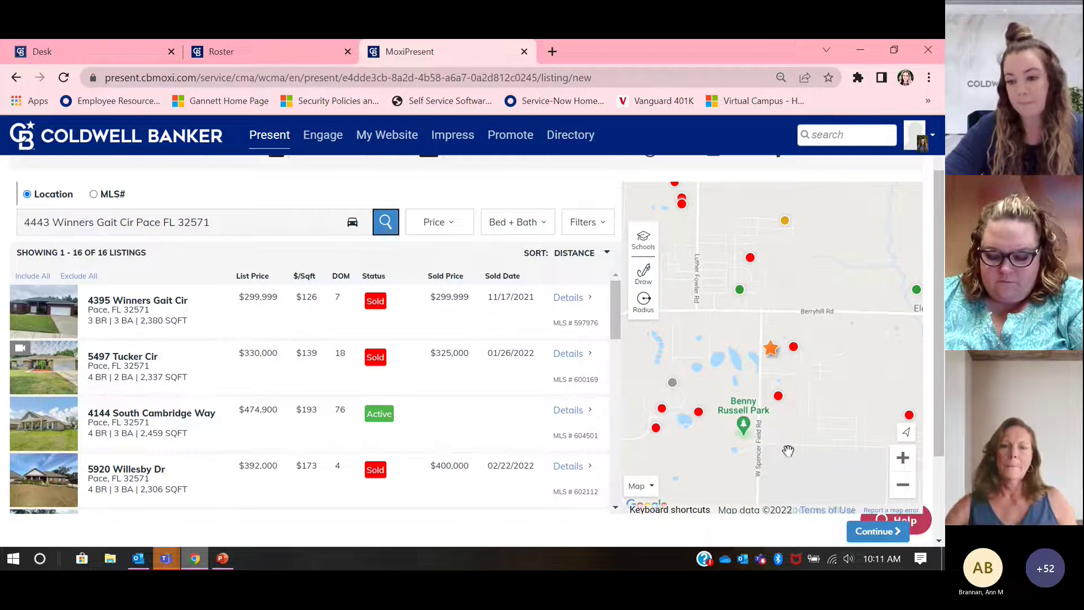
click(645, 285)
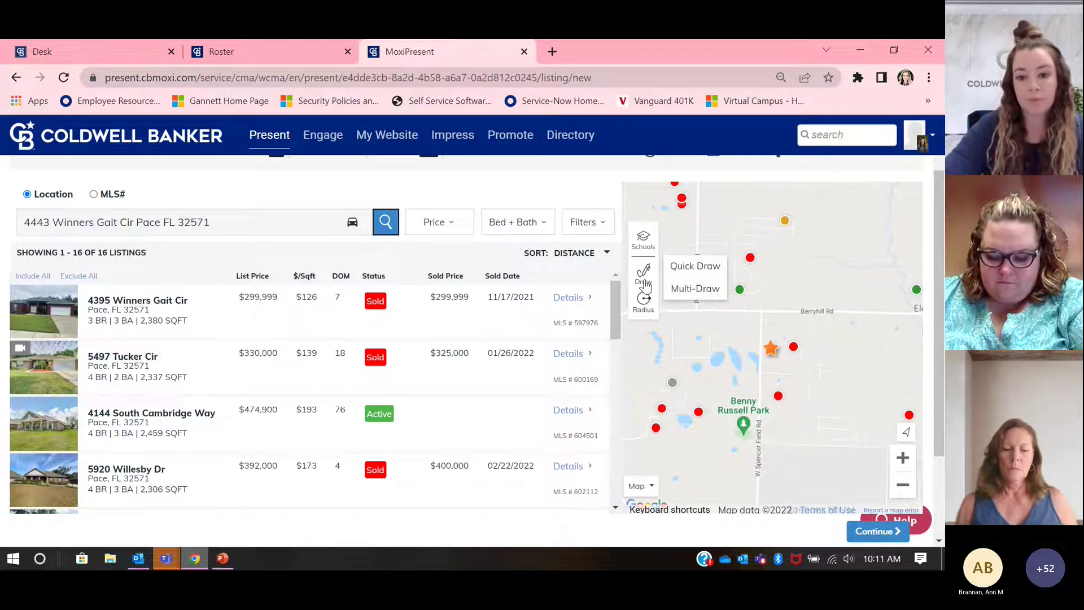
click(685, 270)
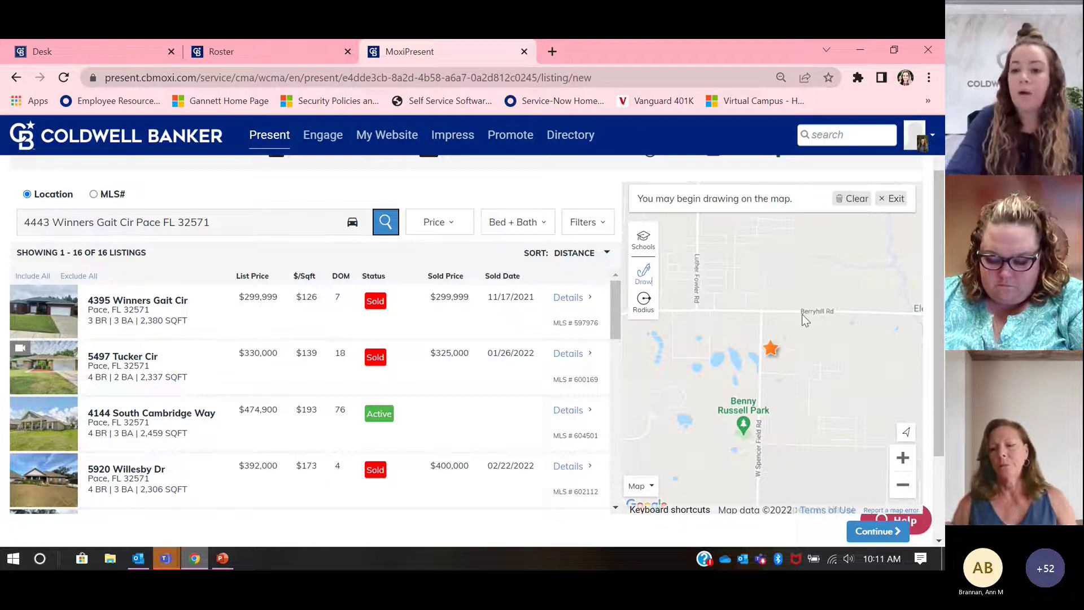
mouse_move(800, 315)
mouse_down()
mouse_move(695, 309)
mouse_move(655, 345)
mouse_move(701, 437)
mouse_move(782, 452)
mouse_move(877, 430)
mouse_move(910, 342)
mouse_move(885, 319)
mouse_move(800, 320)
mouse_up()
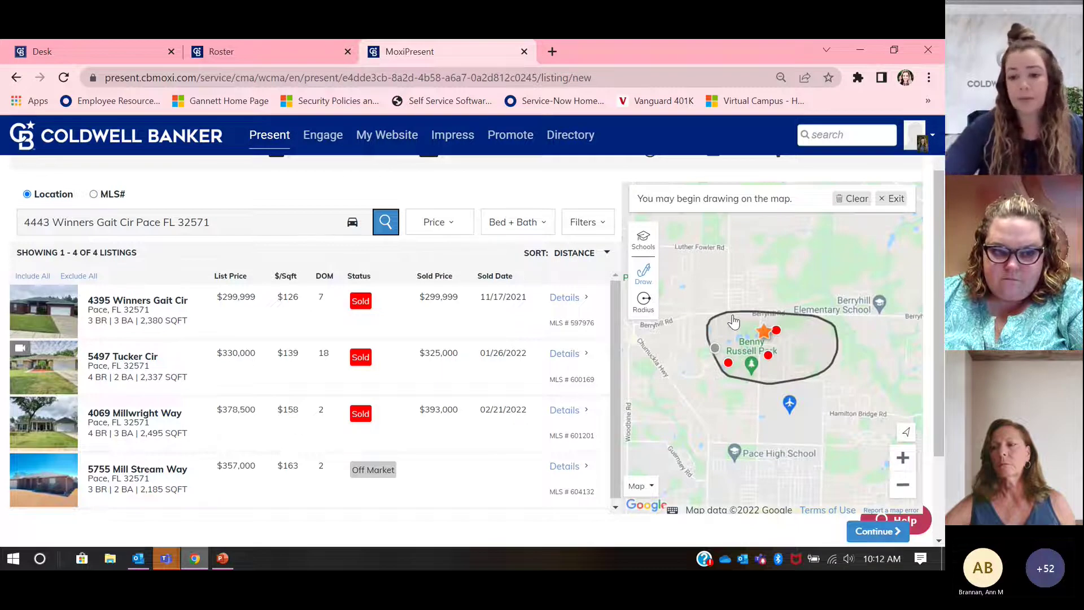
click(642, 300)
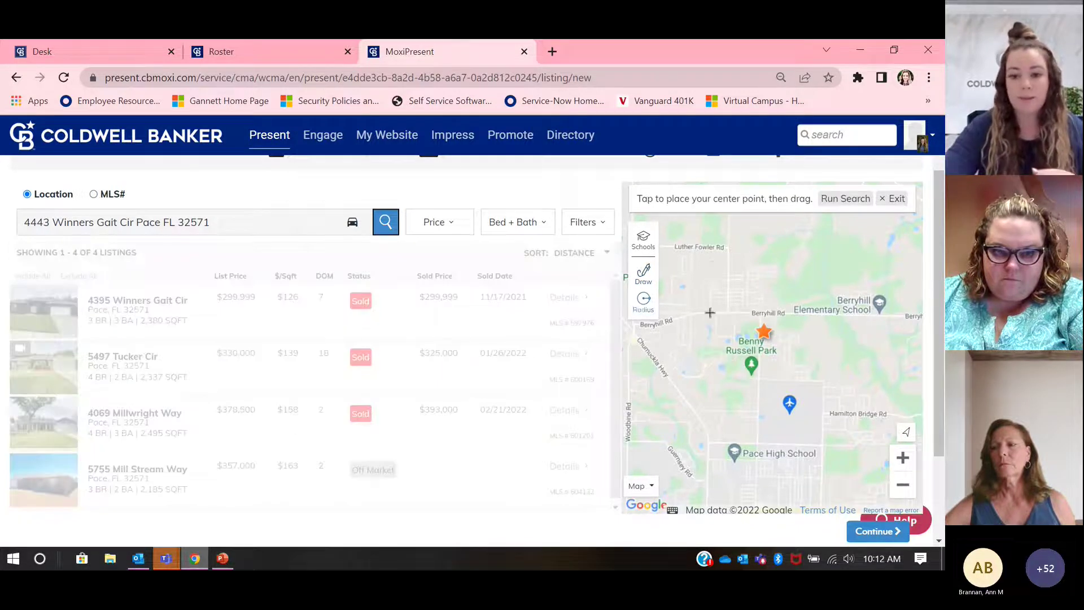
drag(764, 331, 873, 437)
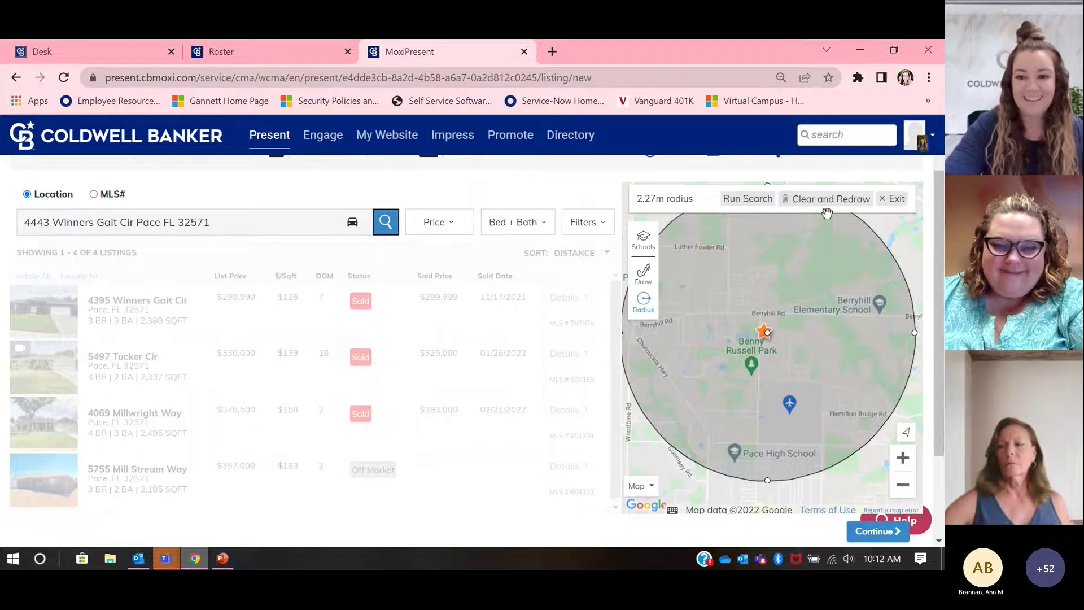
click(744, 201)
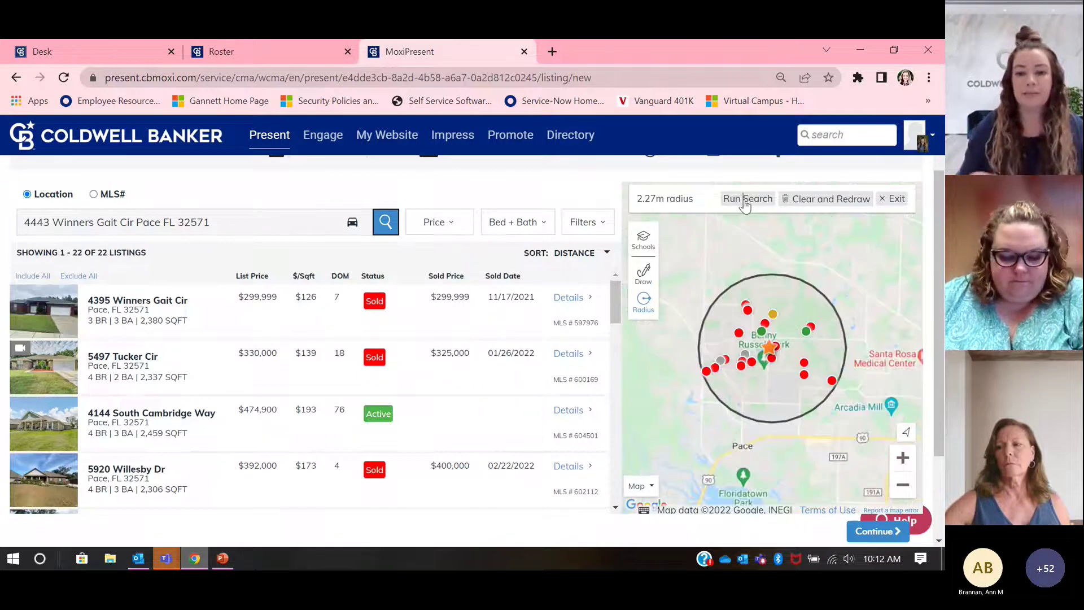
scroll(491, 339, down, 3)
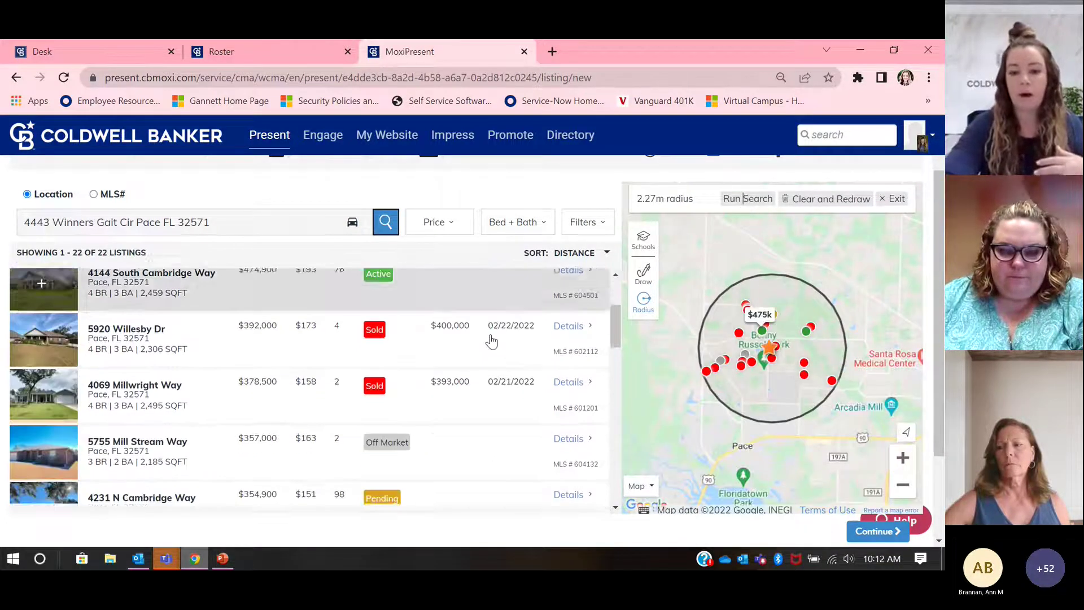
scroll(491, 341, down, 1)
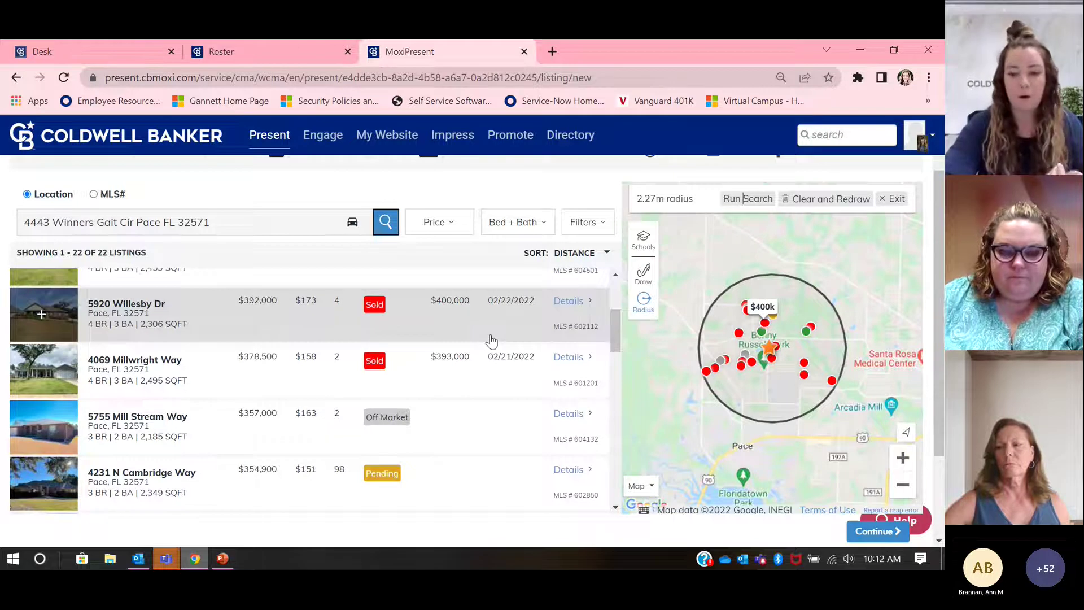
scroll(491, 341, up, 2)
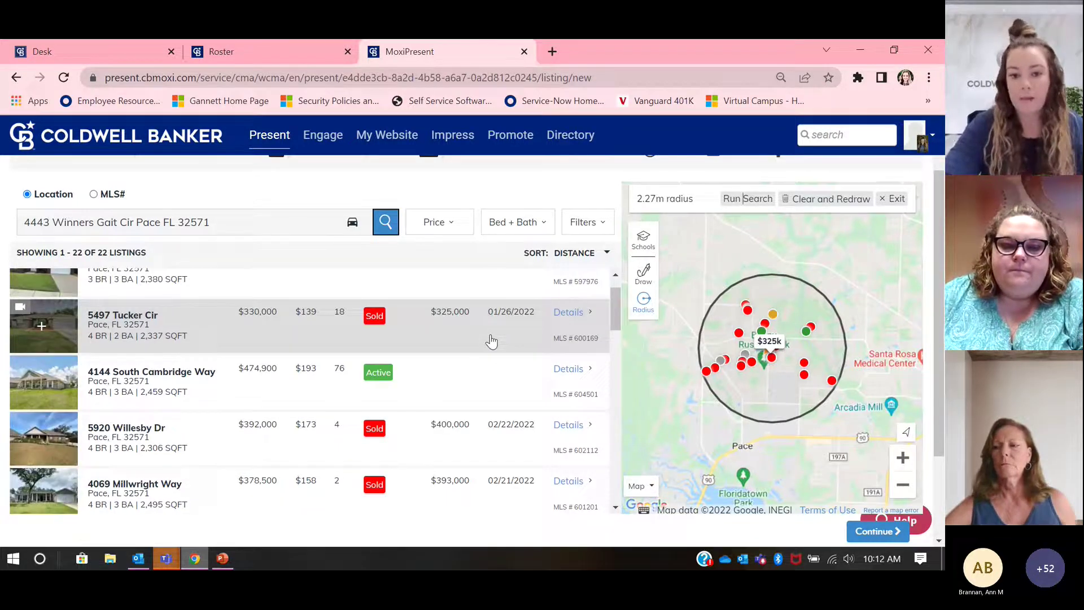
- Limit the price range to $225,000–$325,000, leaving the bed and bath settings unchanged
click(457, 229)
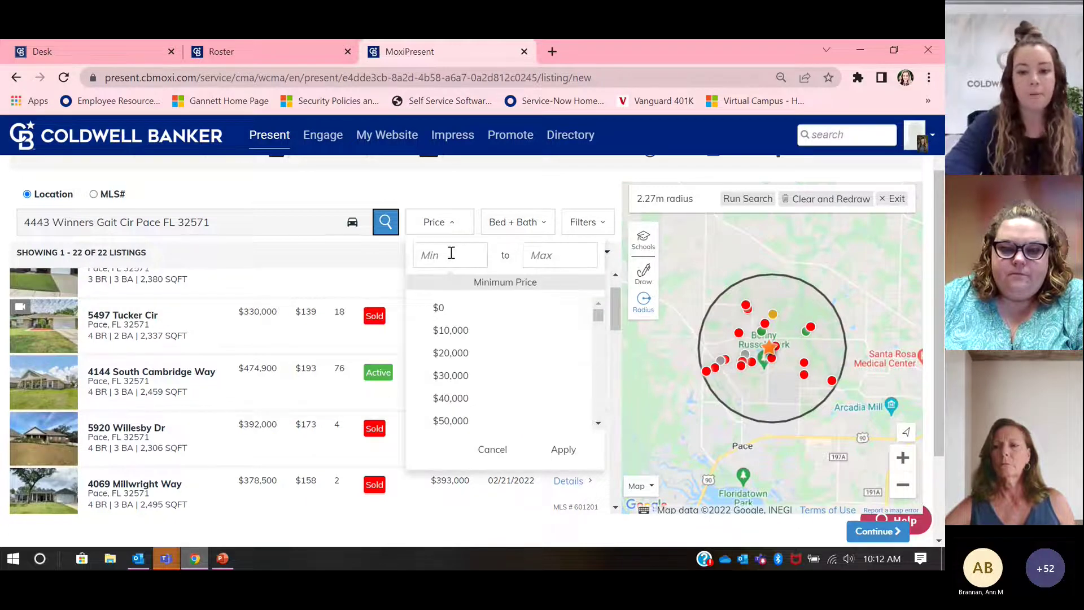
scroll(473, 361, down, 5)
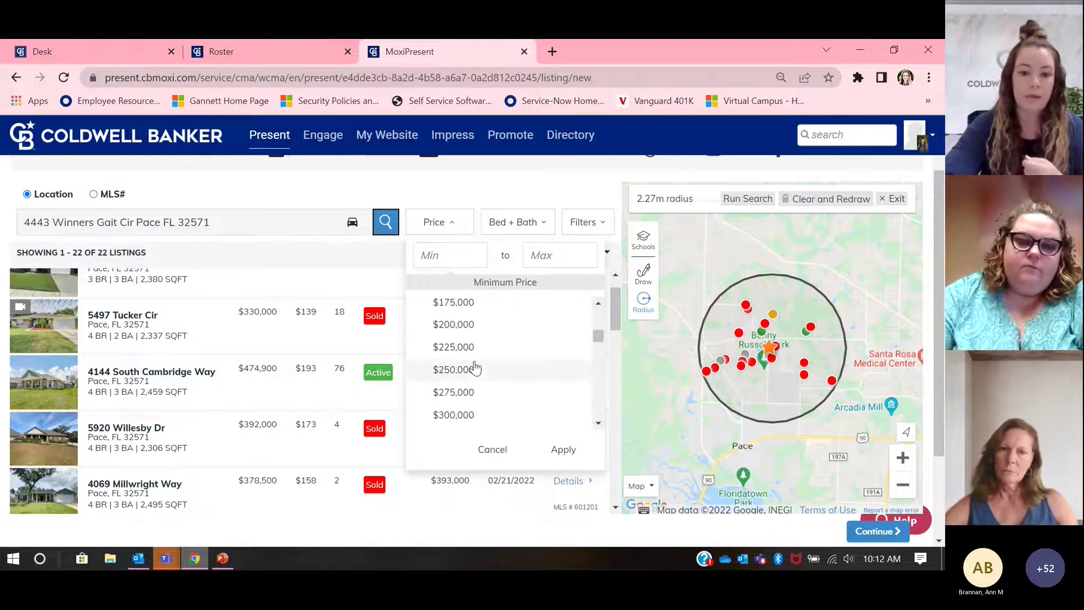
click(475, 349)
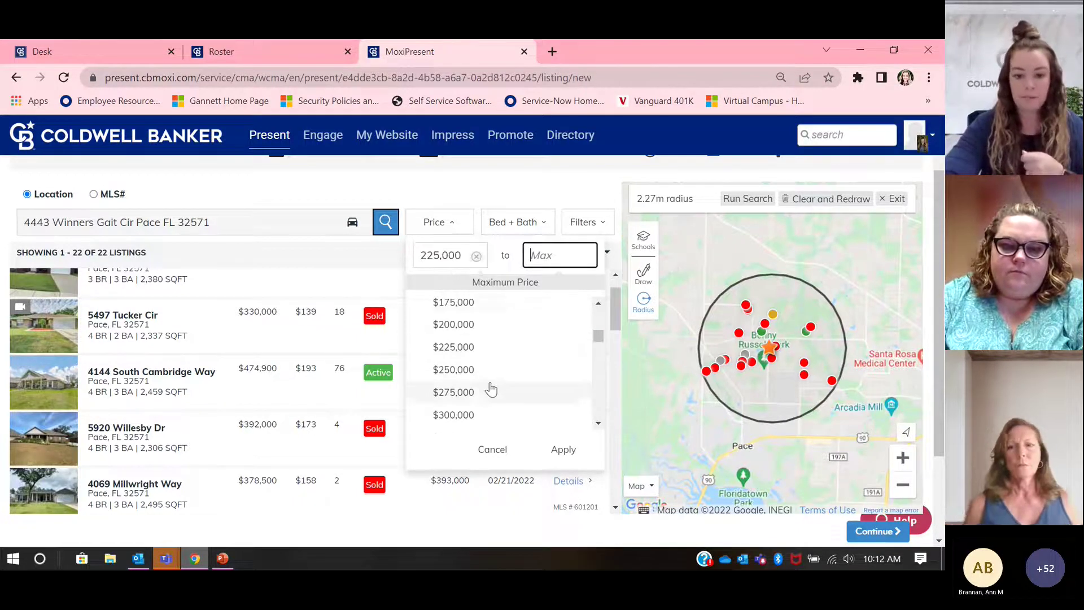
scroll(490, 388, down, 1)
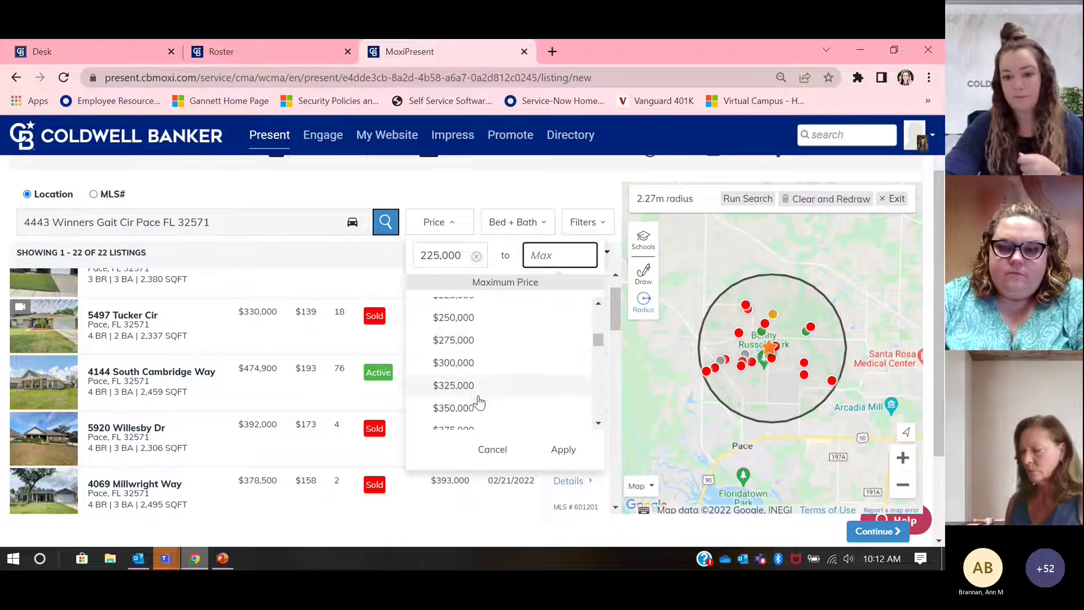
click(477, 393)
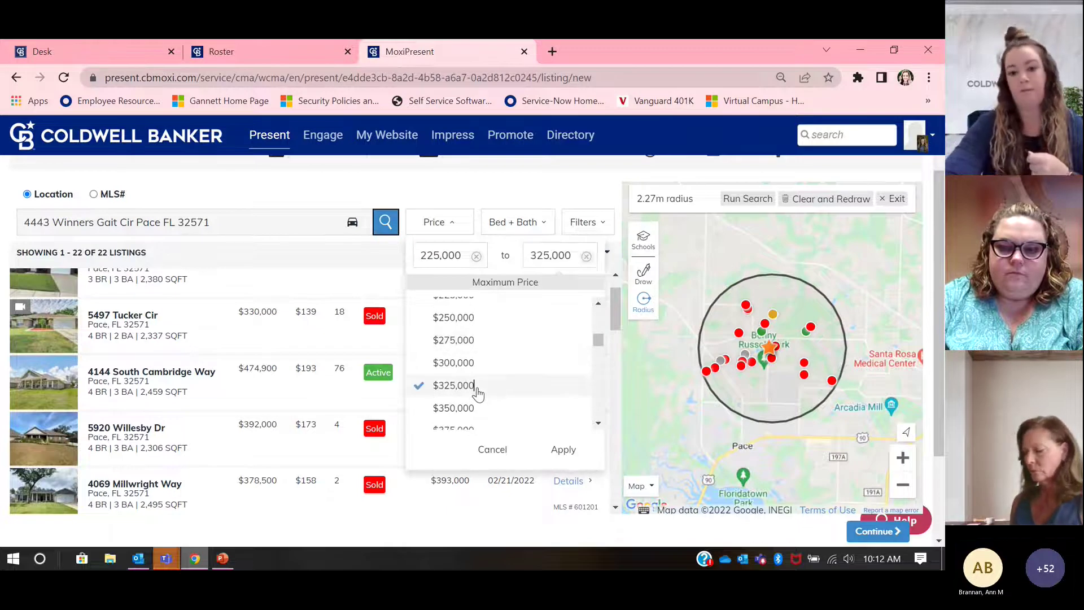
click(563, 450)
mouse_move(333, 412)
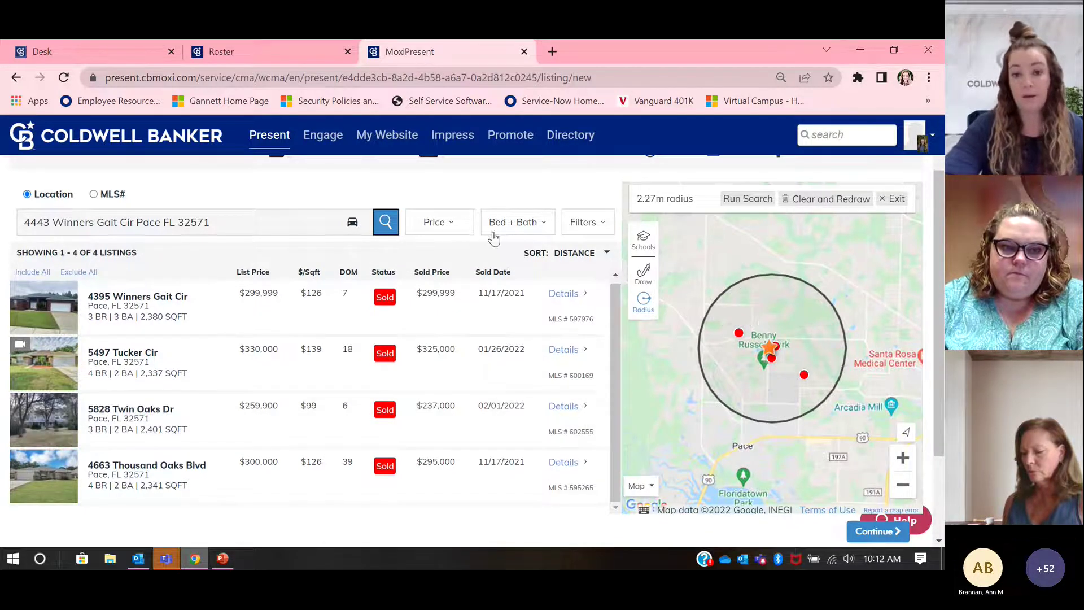
click(521, 223)
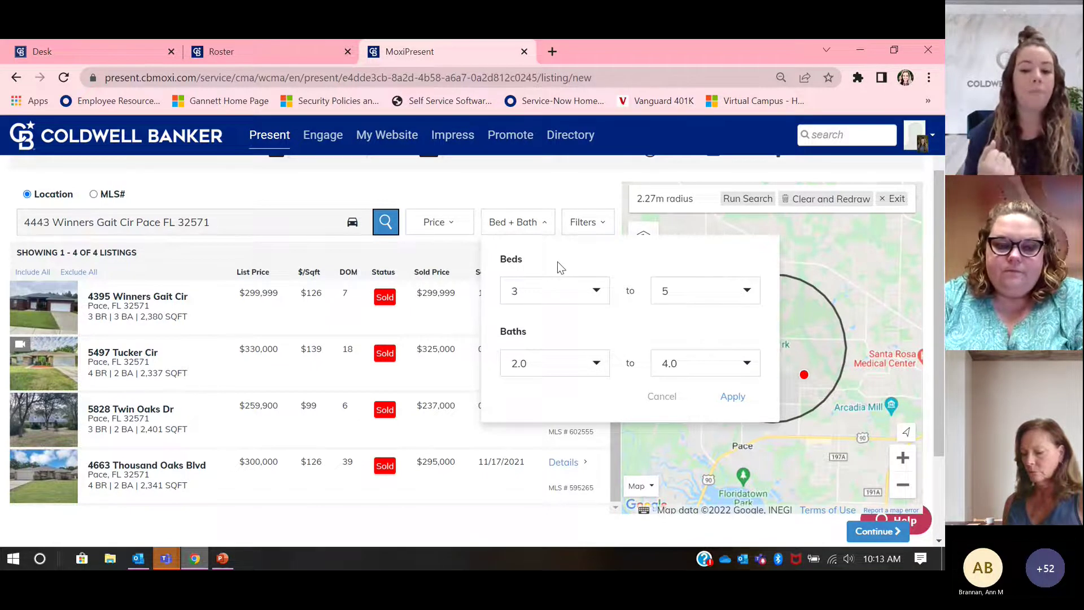
click(650, 397)
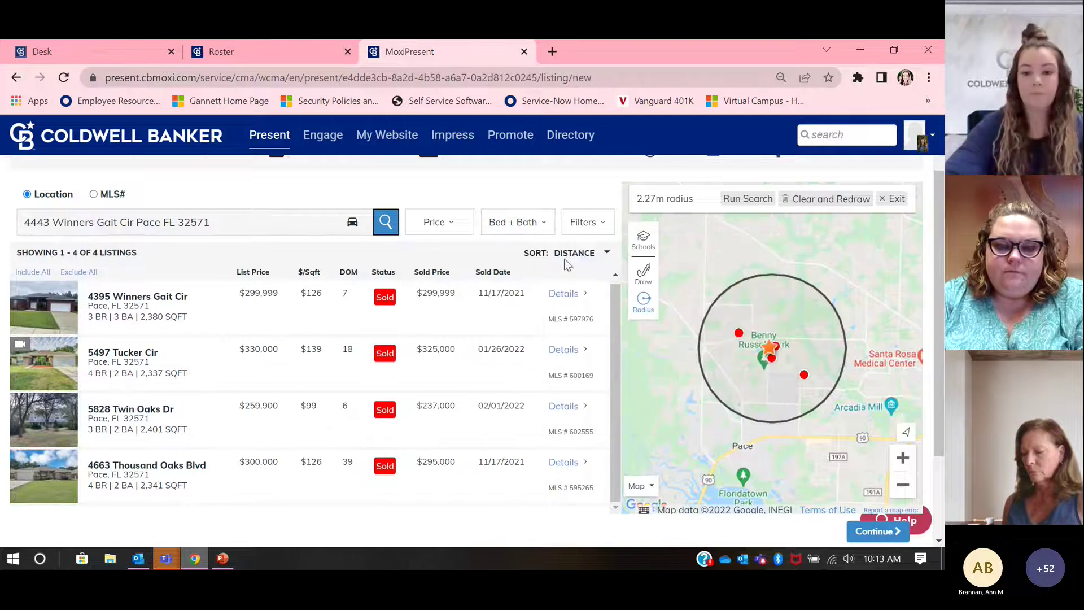
- In Filters, limit time on market to 30 days and exclude Pending and Off Market listings
click(583, 222)
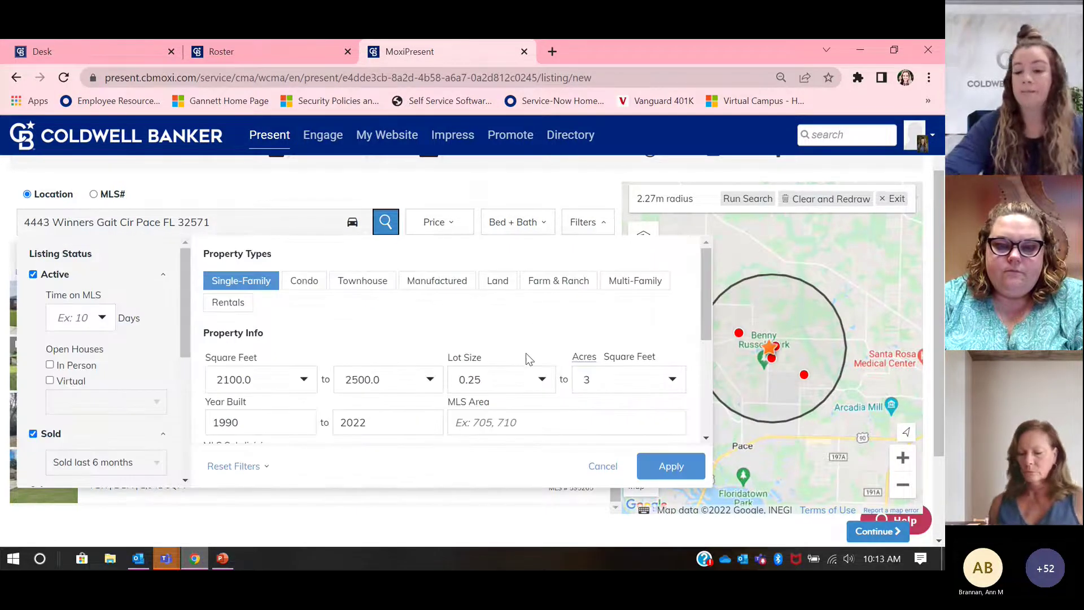
scroll(526, 354, down, 1)
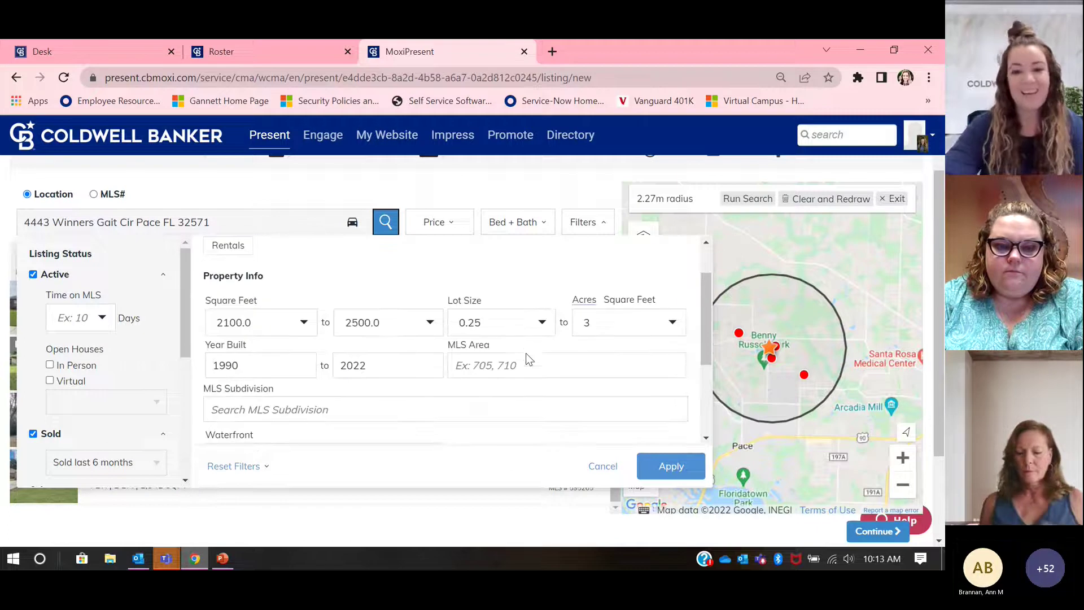
scroll(526, 353, down, 1)
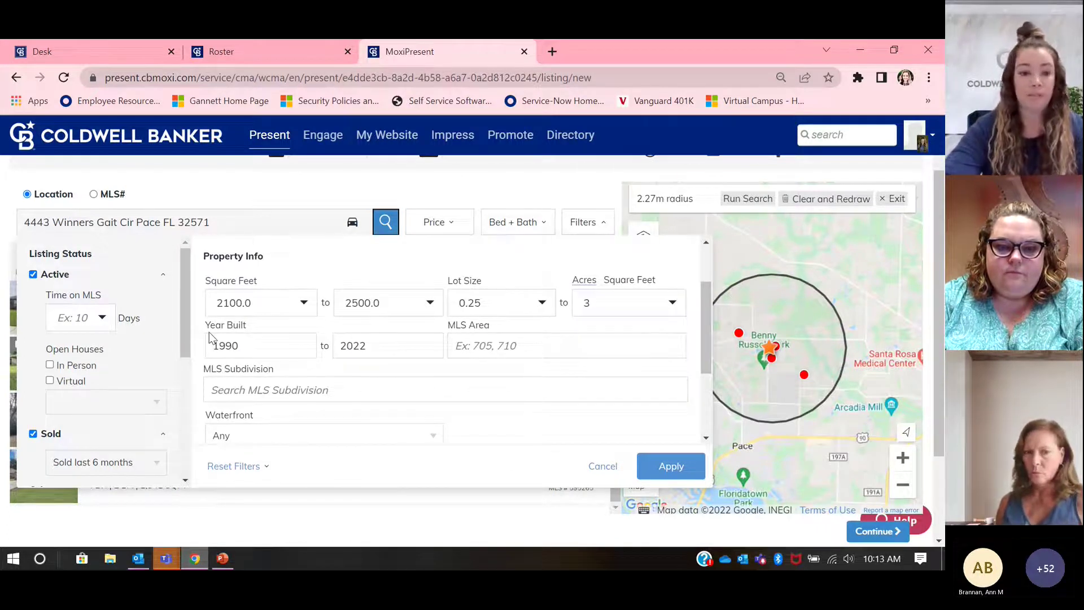
scroll(266, 340, down, 2)
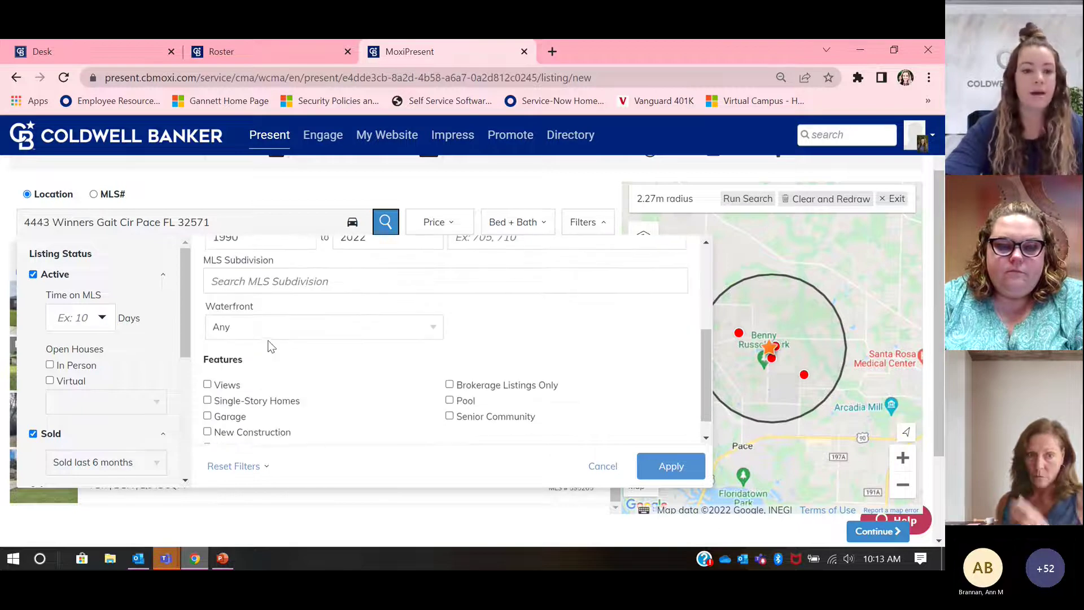
scroll(271, 346, down, 1)
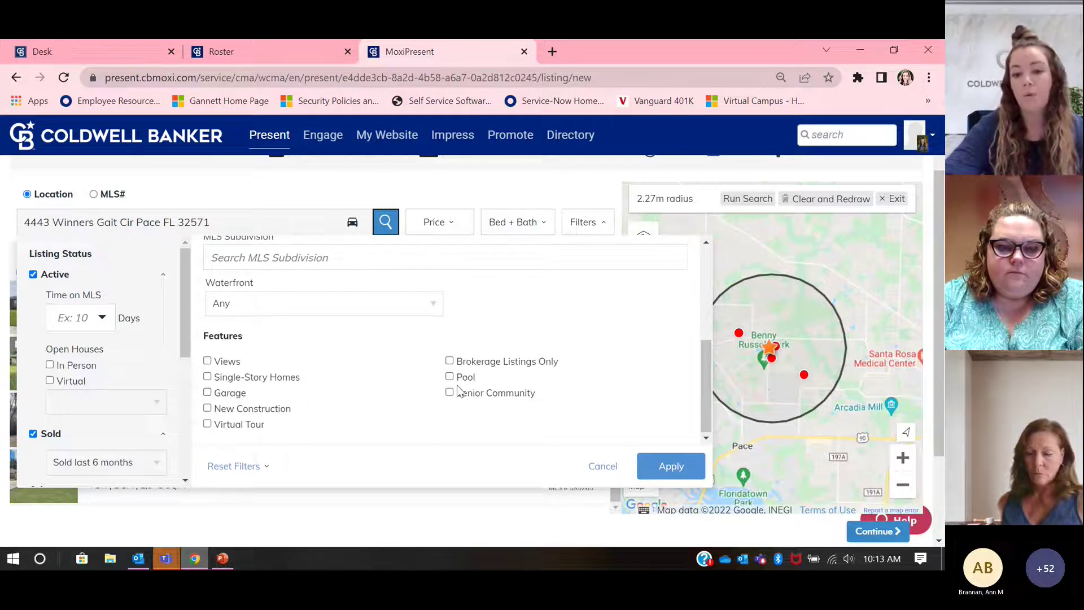
scroll(309, 338, up, 4)
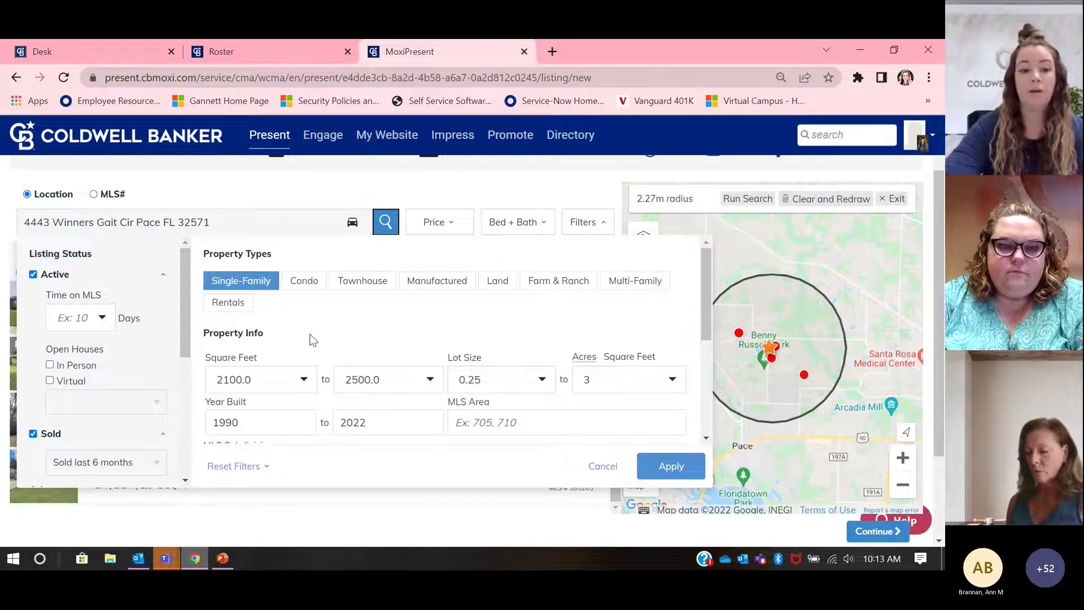
click(104, 320)
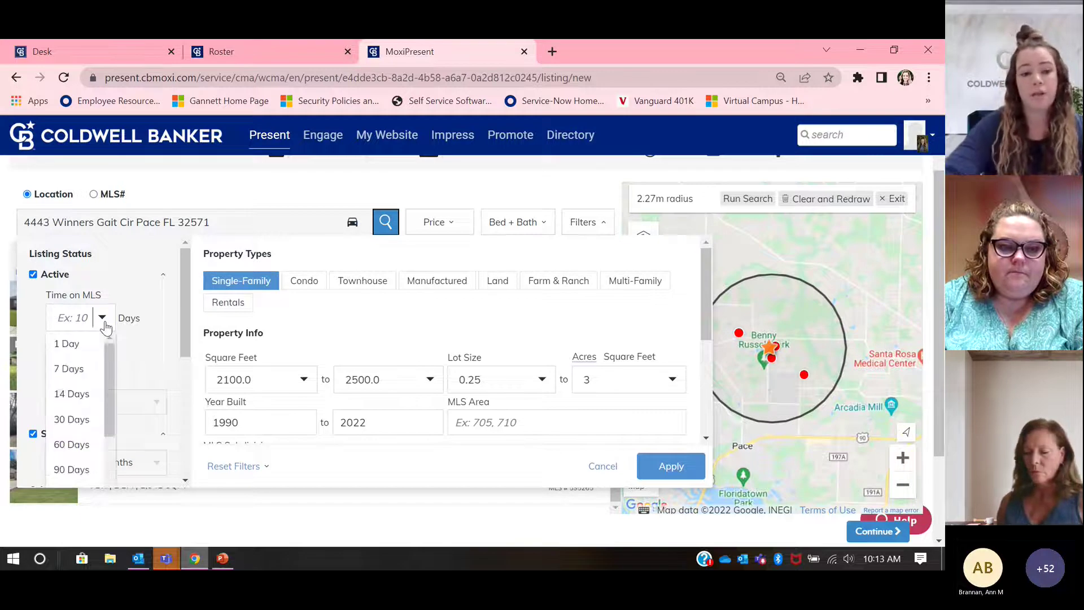
click(79, 421)
scroll(81, 433, down, 3)
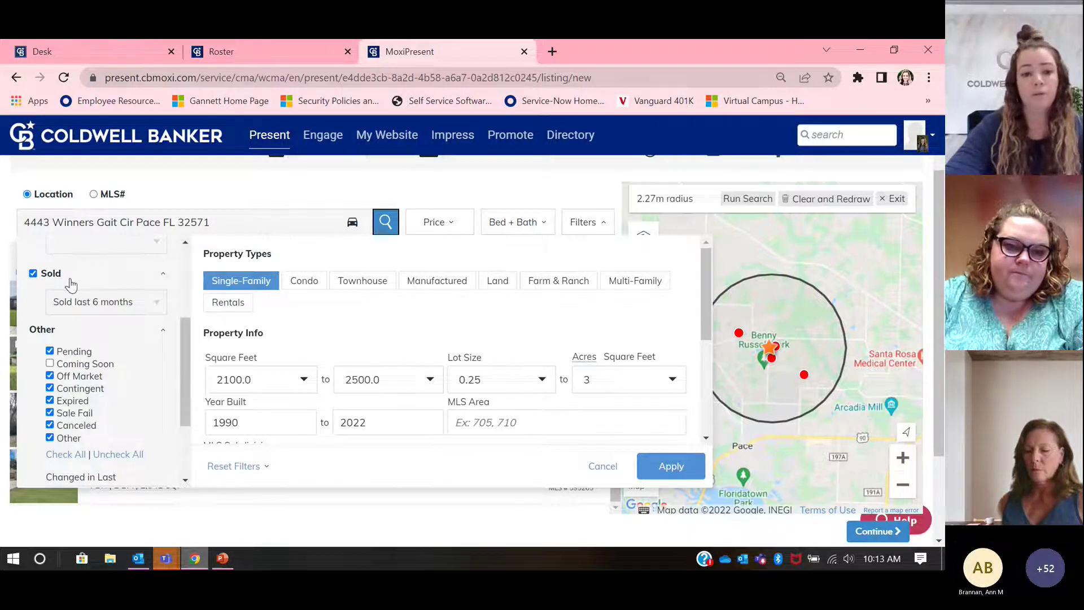
click(52, 351)
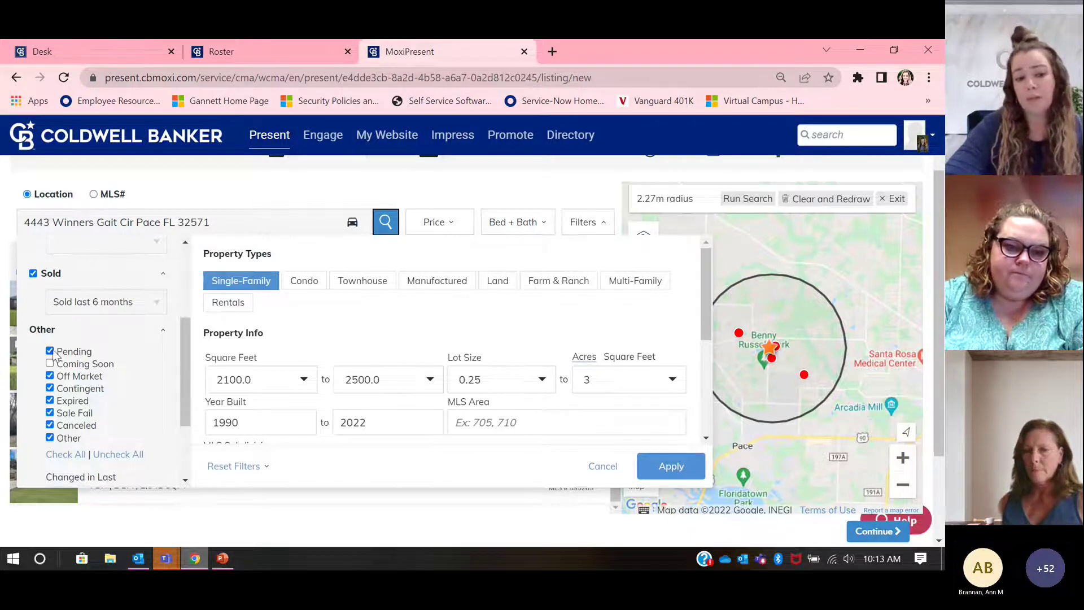
click(50, 376)
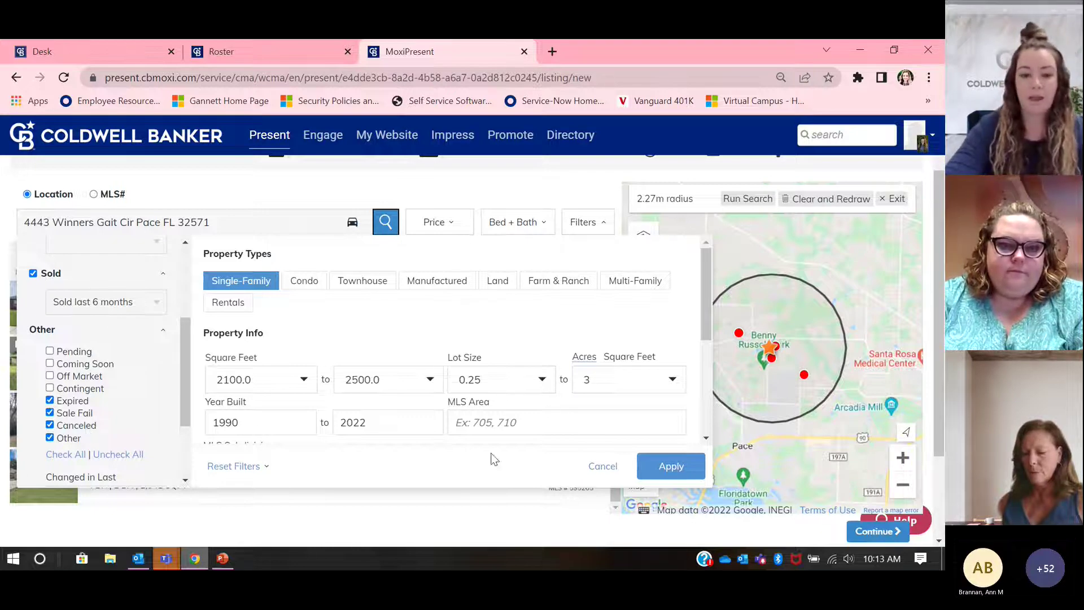
click(671, 466)
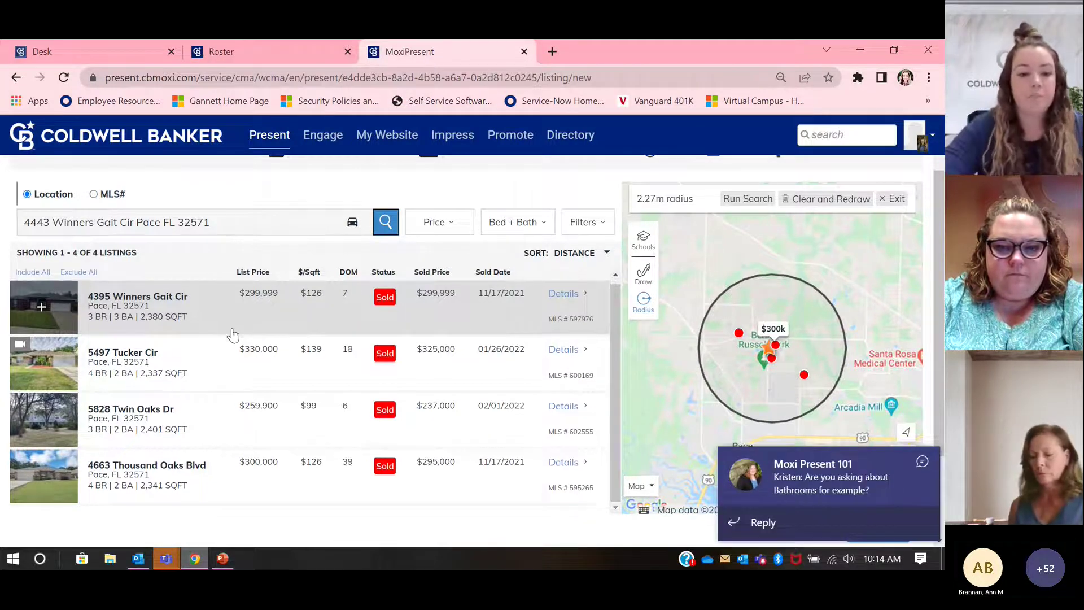
scroll(47, 327, down, 1)
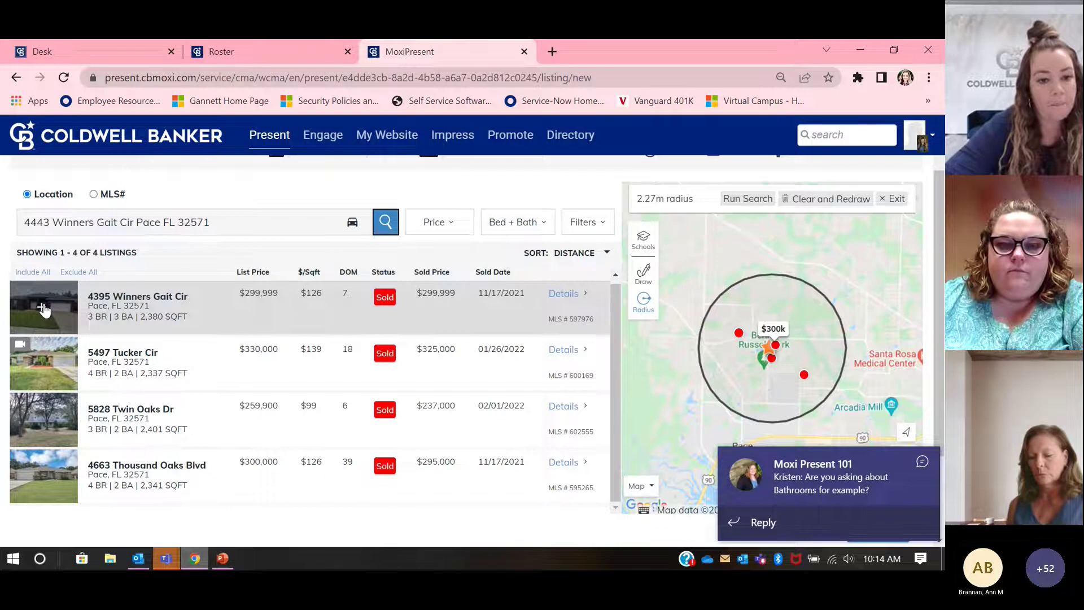
click(43, 307)
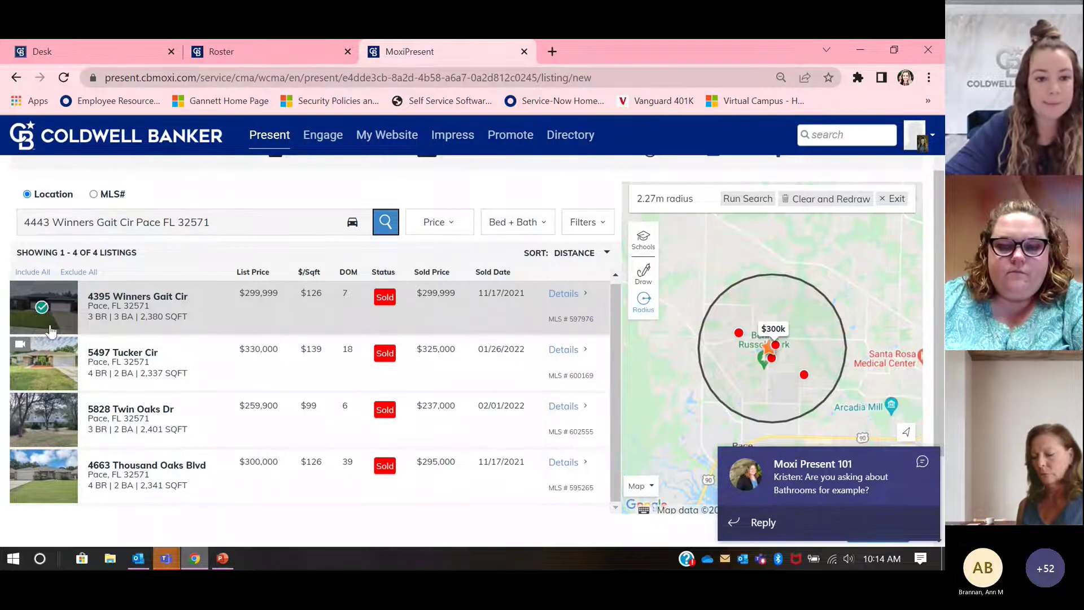
mouse_move(41, 367)
click(41, 366)
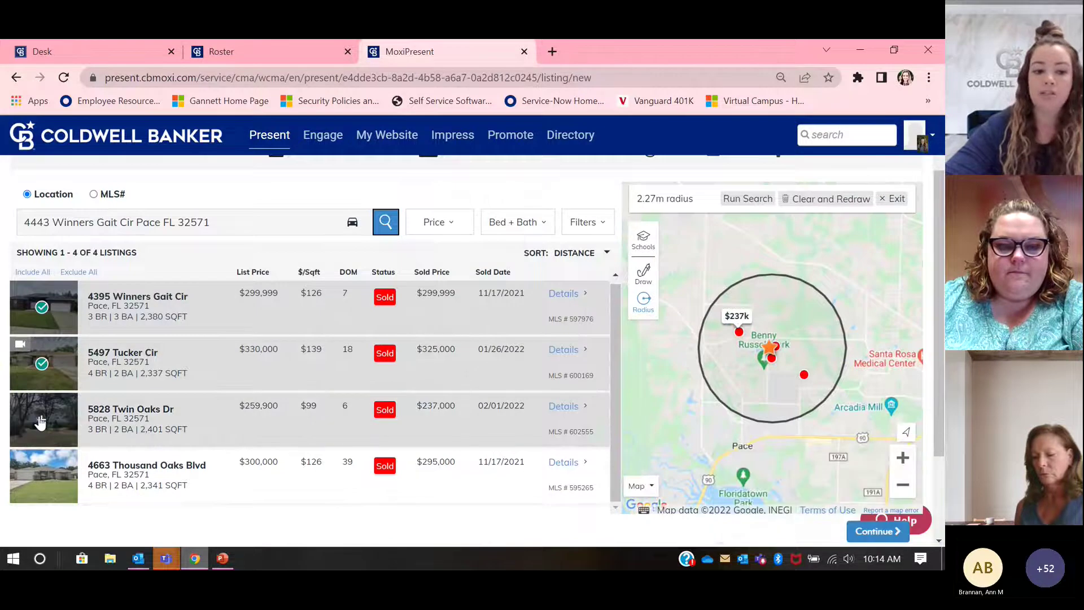
click(41, 364)
click(41, 308)
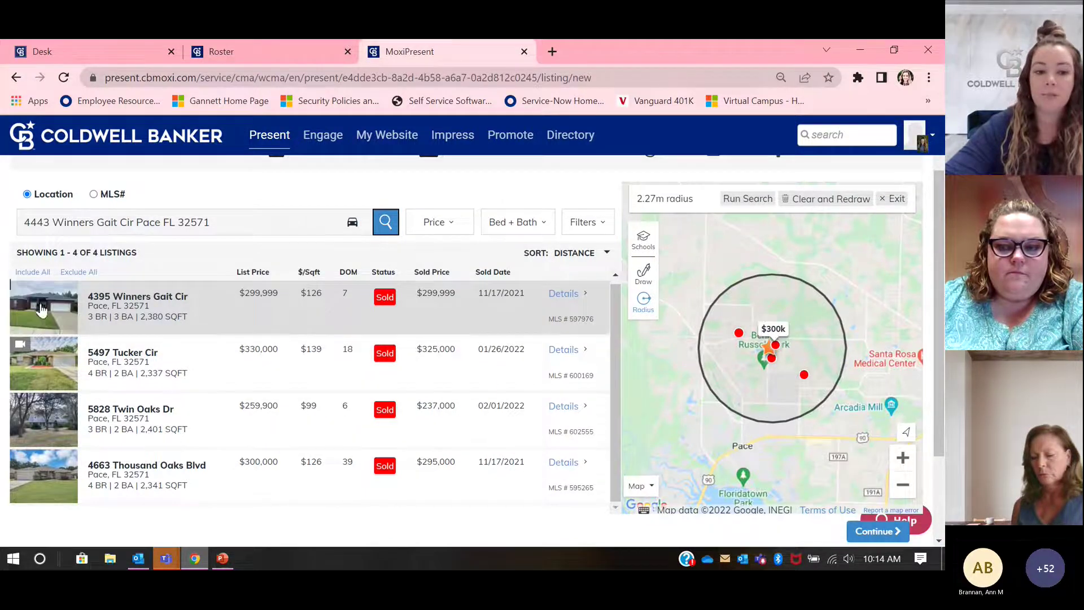
click(42, 307)
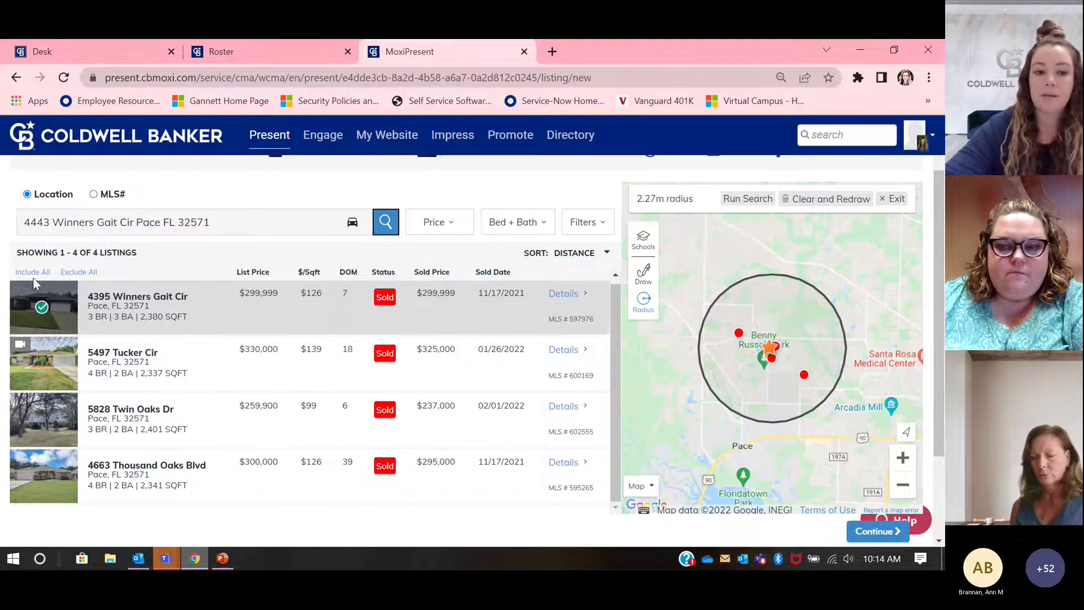
click(41, 364)
click(42, 419)
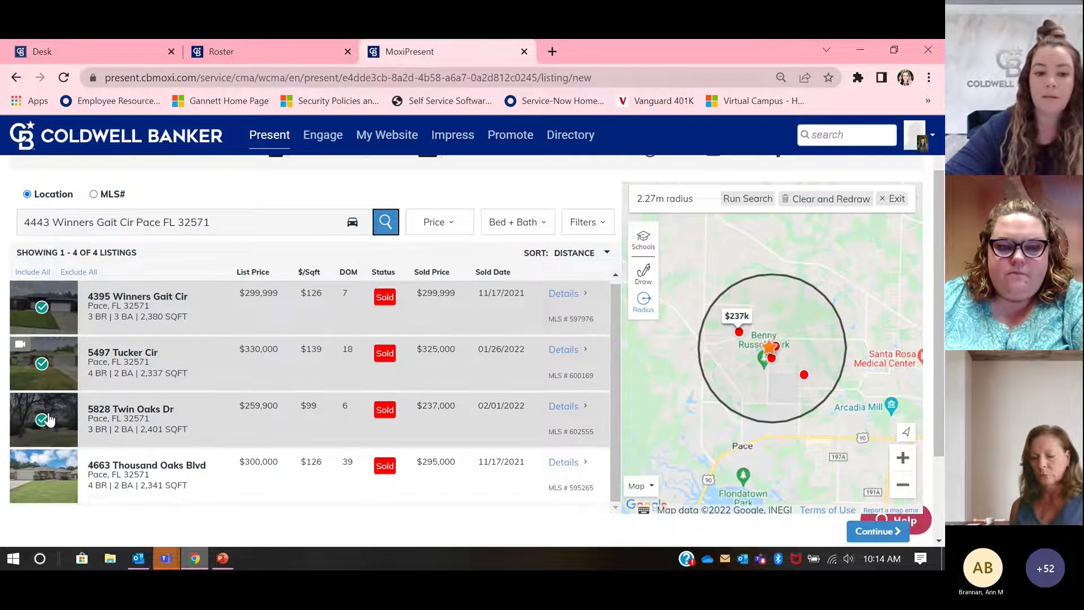
click(43, 476)
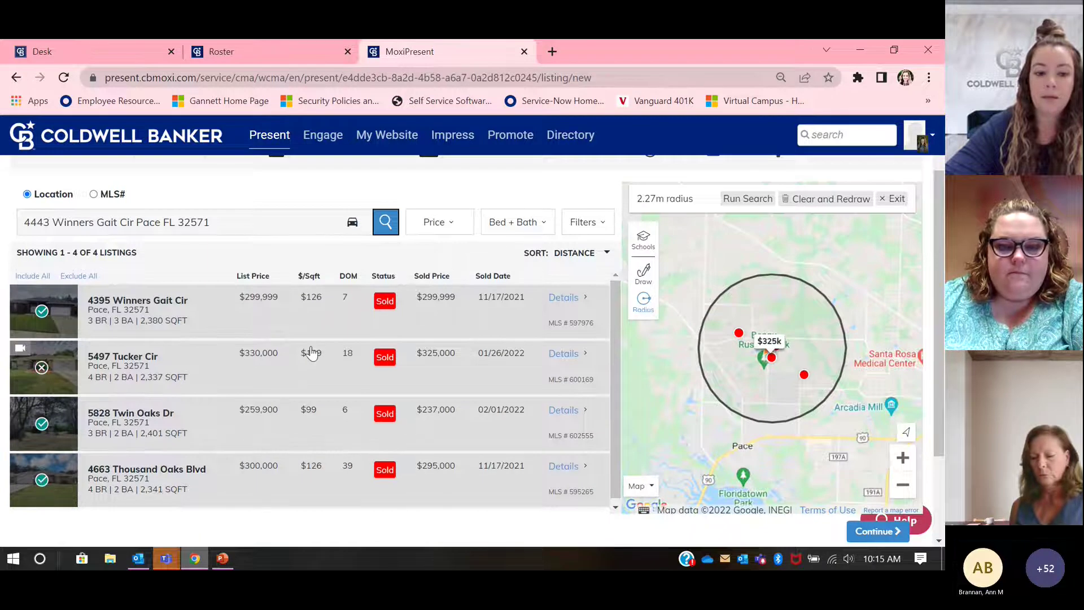
scroll(262, 272, up, 1)
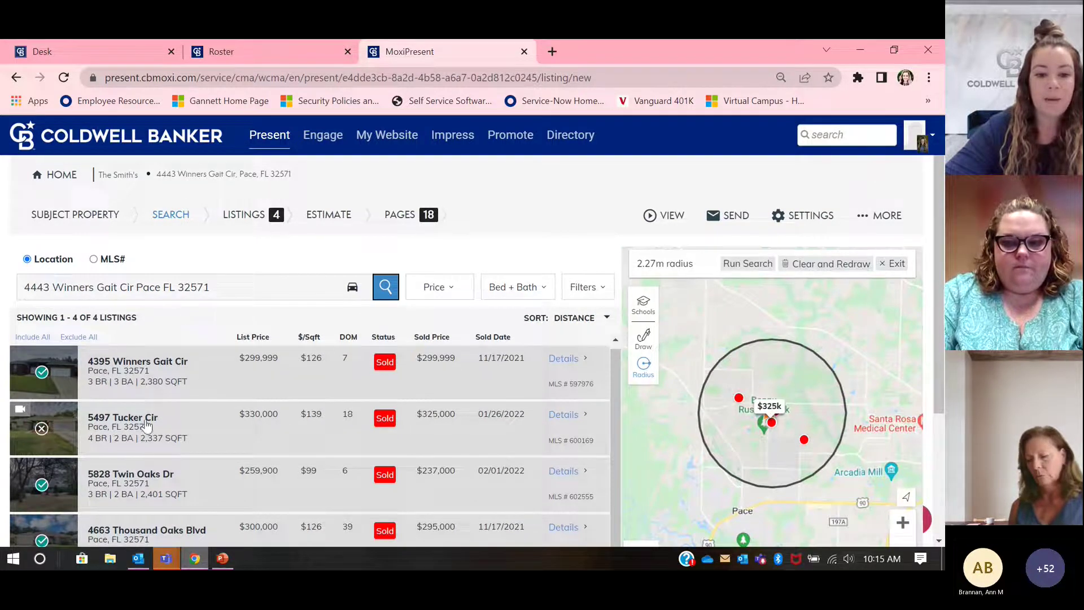
click(42, 486)
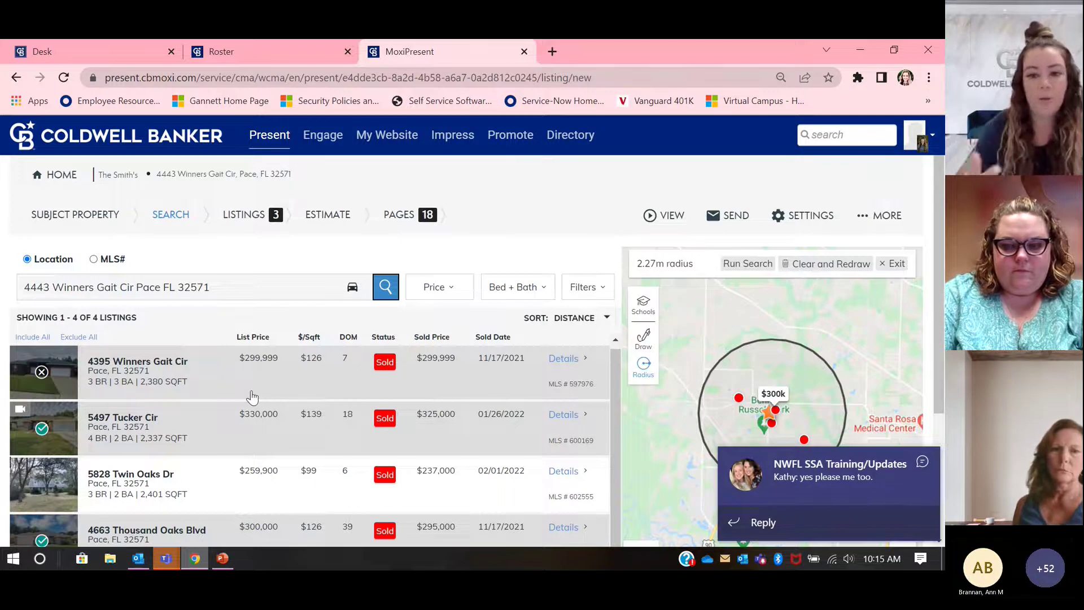
scroll(606, 287, down, 2)
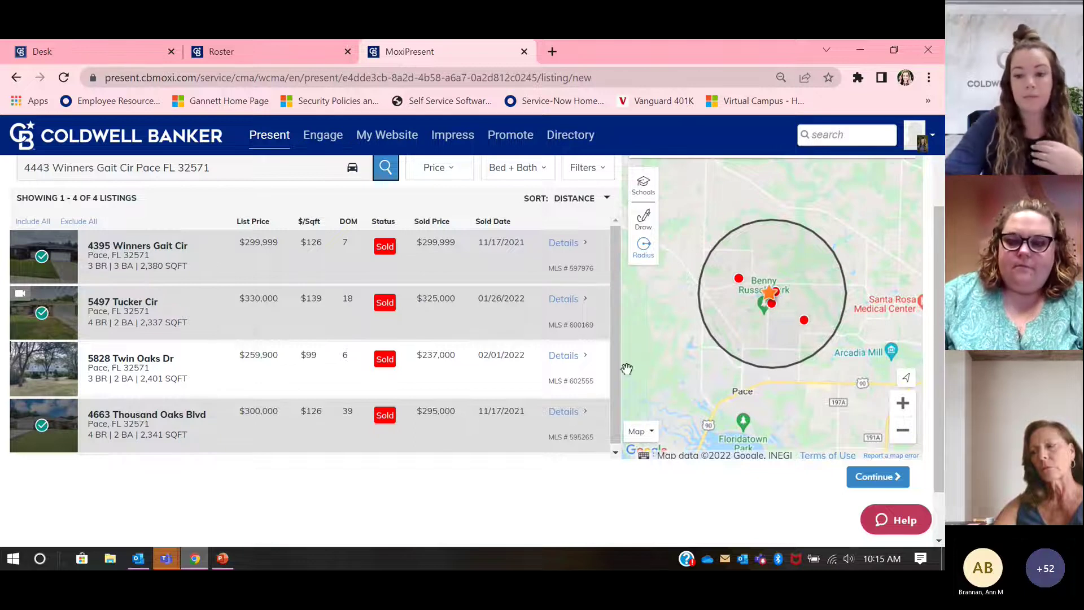
- Continue to Display Order and review the three sold comparables: $295,000 low, $306,666 average, $325,000 high
click(887, 474)
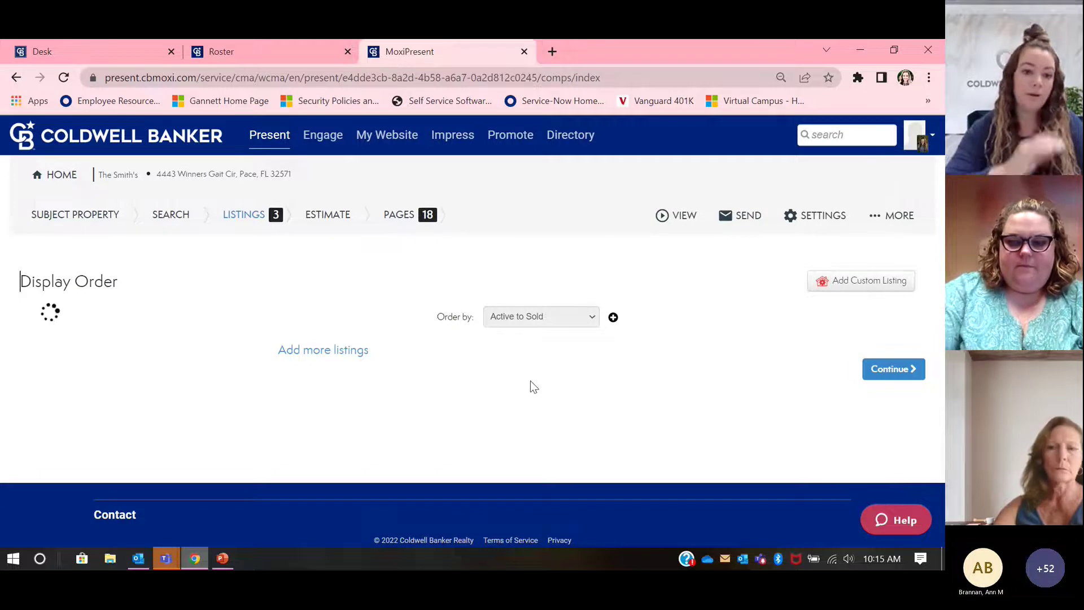
scroll(530, 381, down, 2)
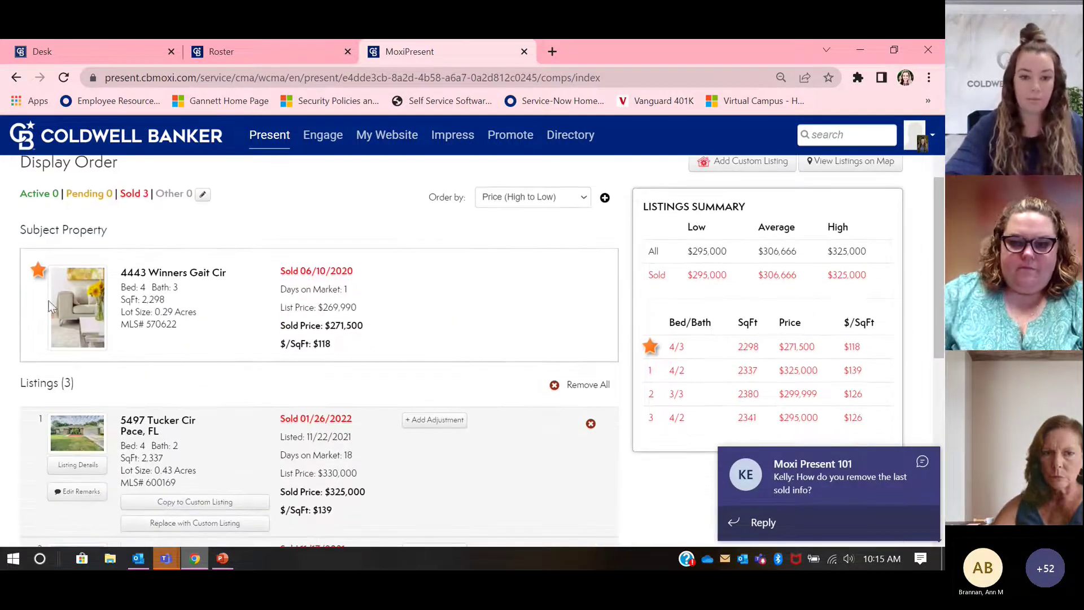
scroll(351, 352, down, 3)
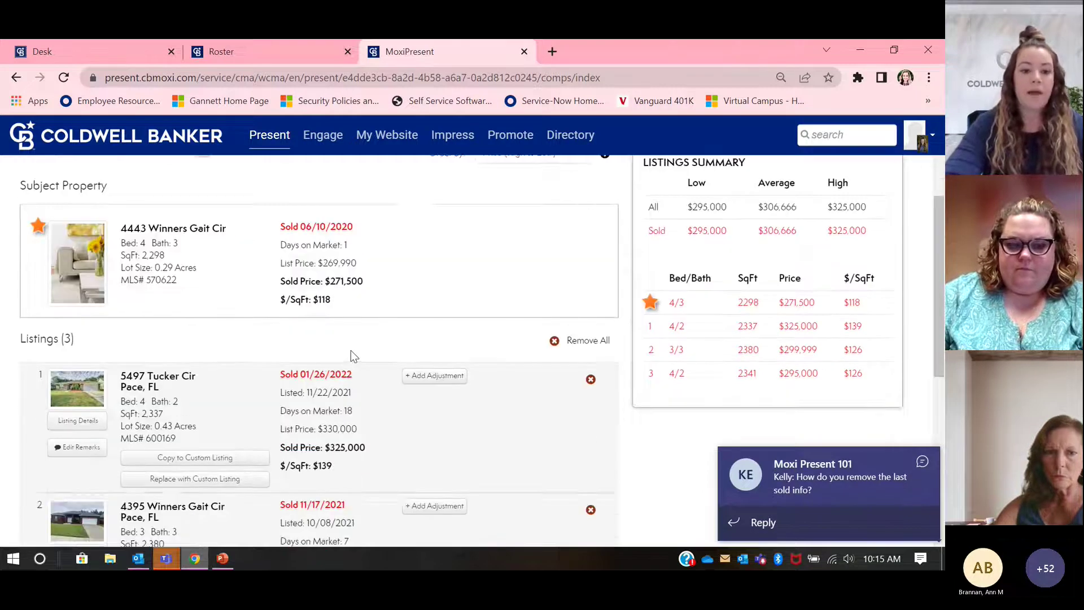
scroll(312, 305, down, 3)
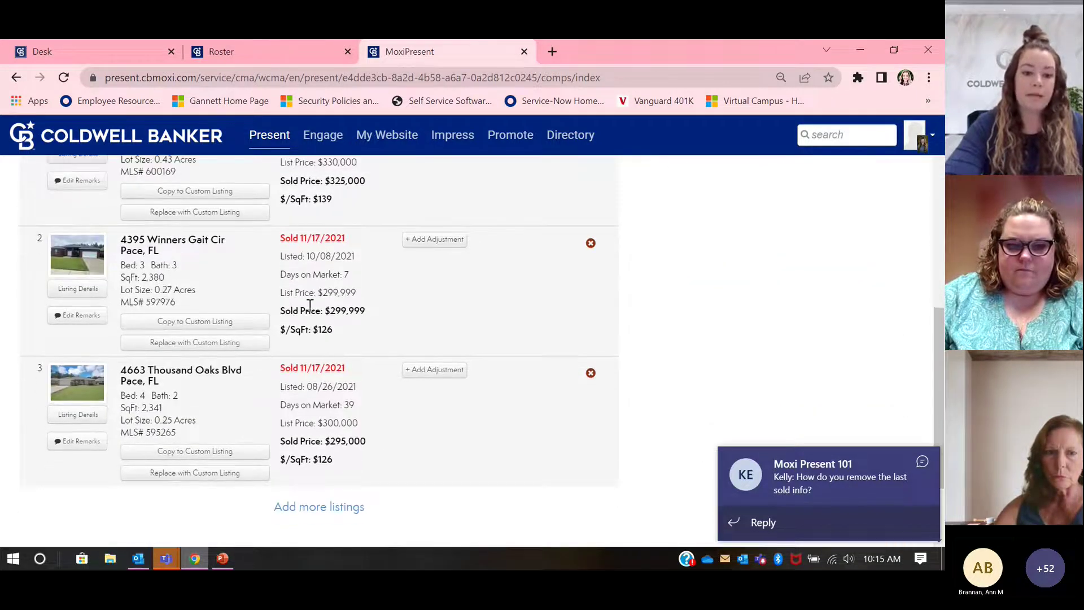
scroll(310, 304, up, 2)
scroll(288, 260, down, 1)
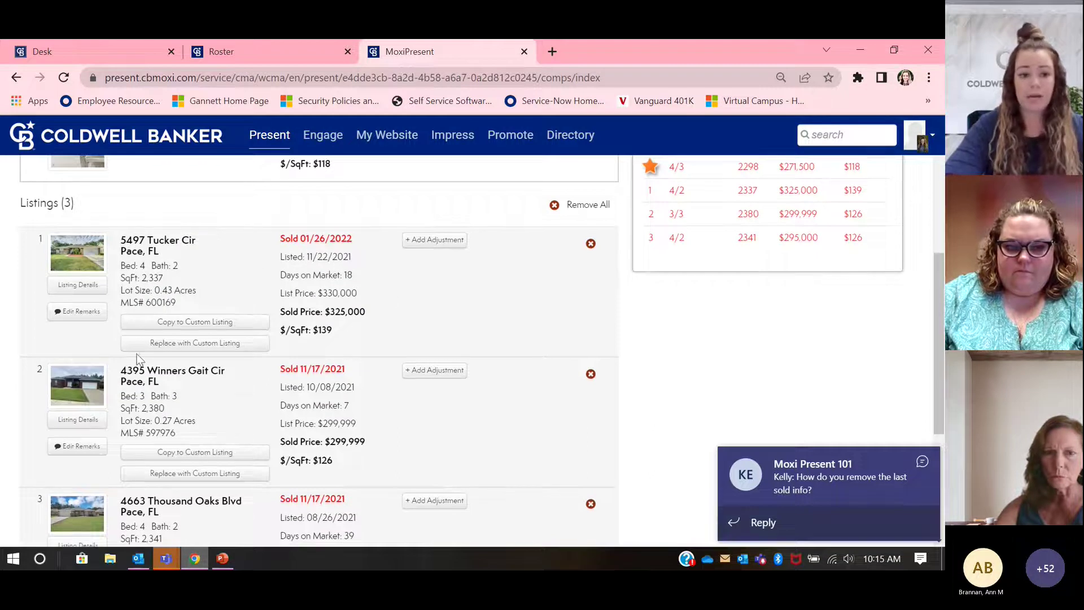
scroll(138, 359, down, 3)
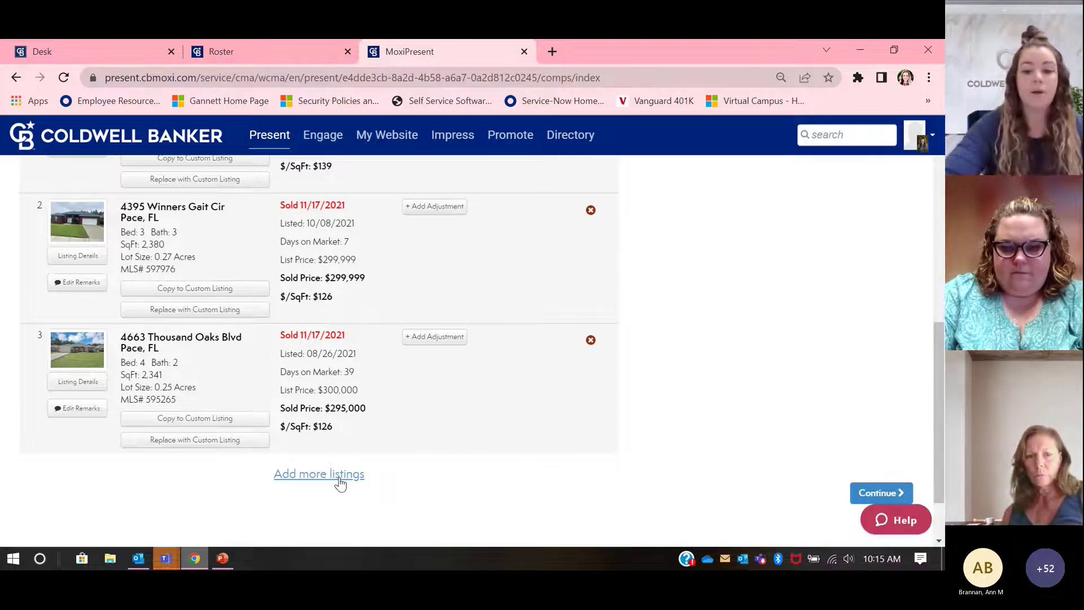
scroll(340, 483, up, 6)
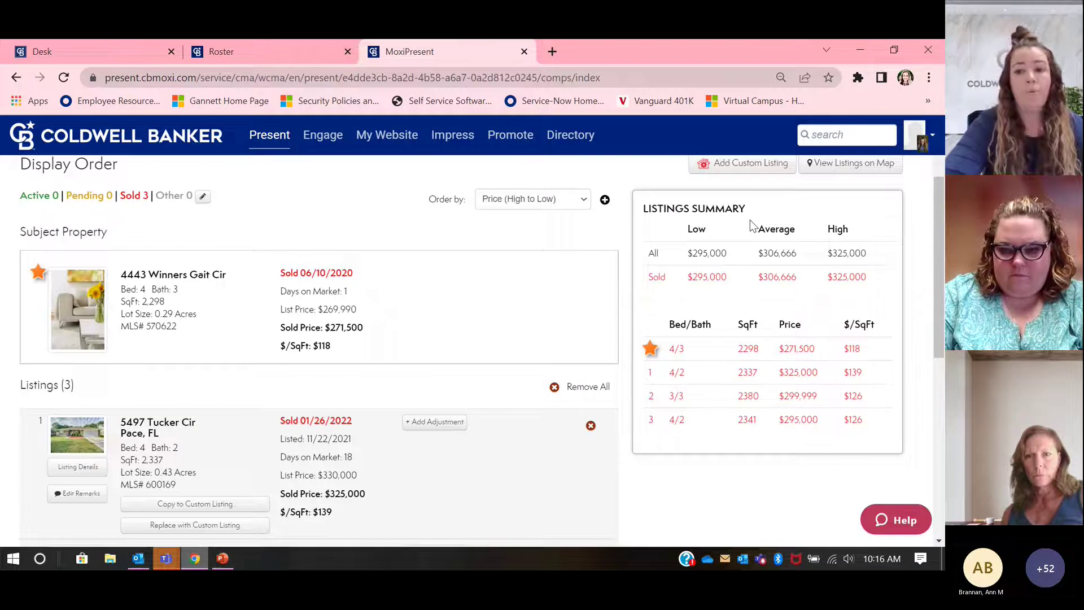
scroll(751, 225, up, 1)
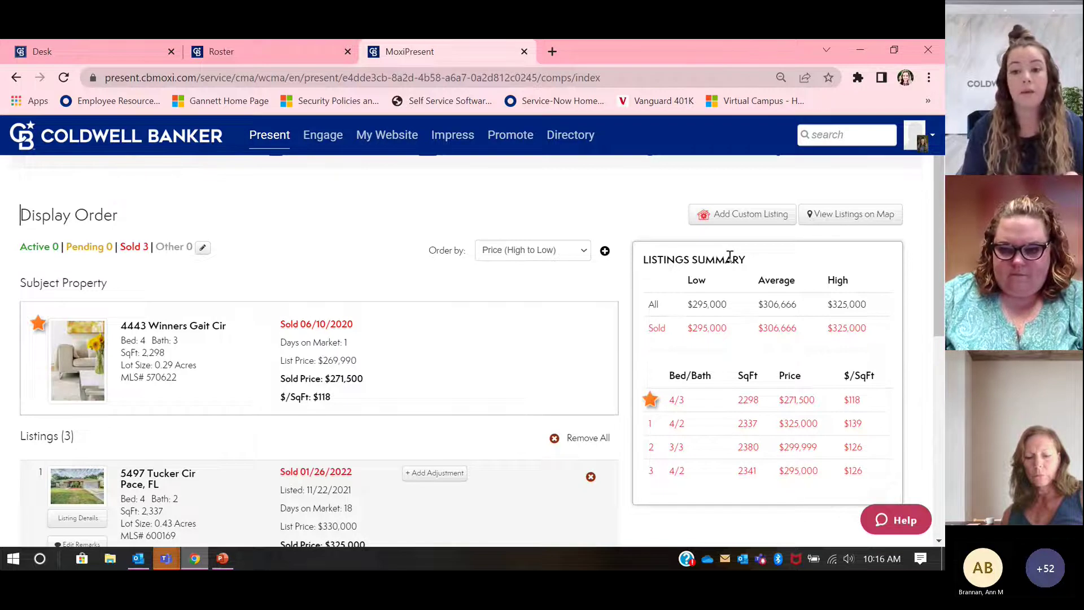
- Add a custom listing as a fourth comparable and look over its empty form
click(728, 225)
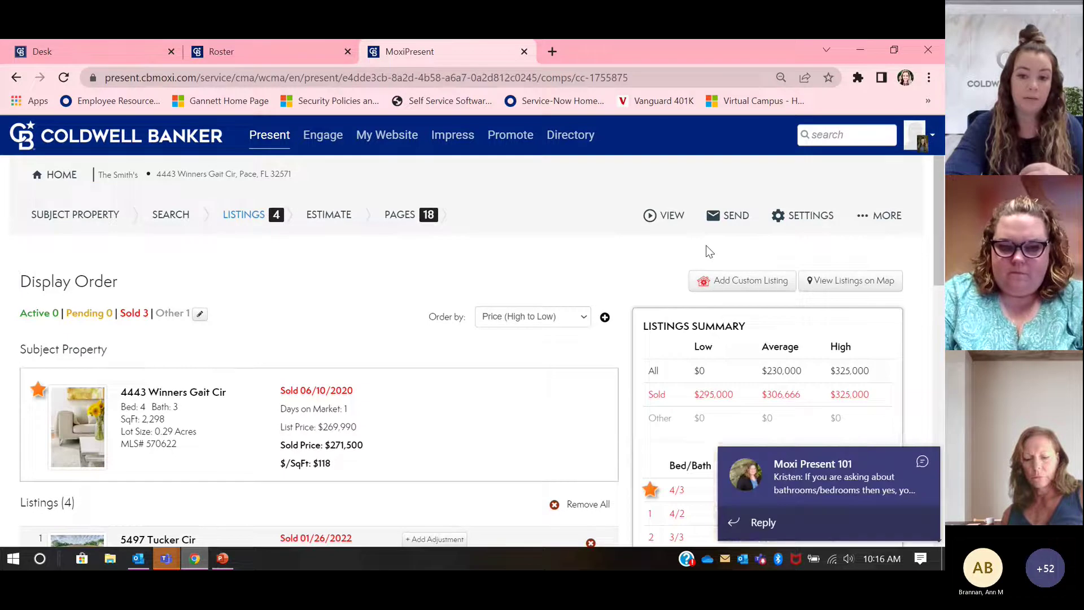
scroll(412, 394, down, 1)
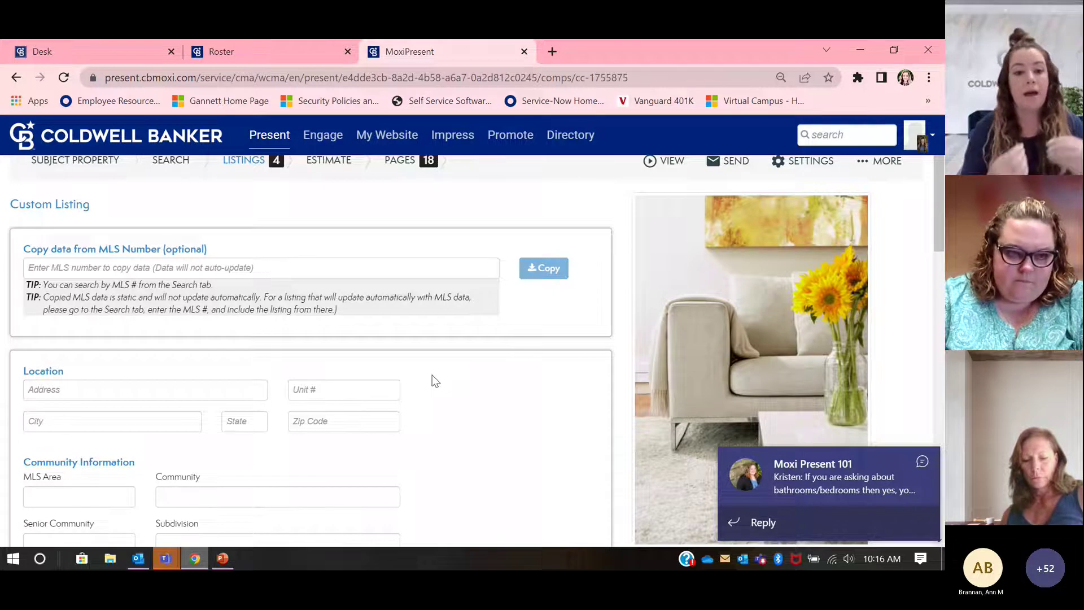
scroll(433, 380, up, 1)
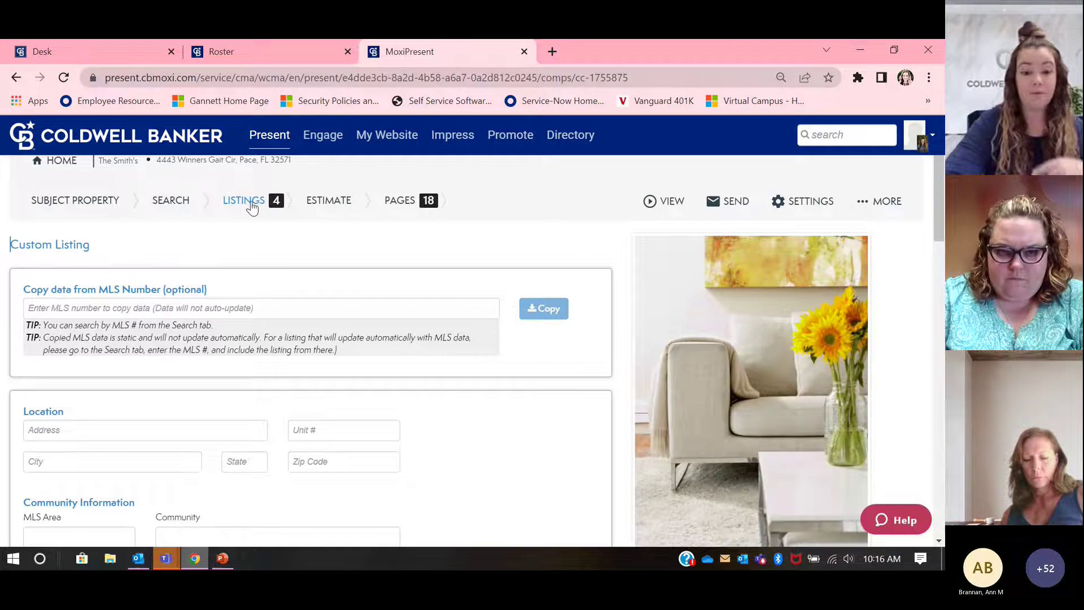
- Visit the Estimate step, return to Listings, and show the four comparables on the map
click(338, 201)
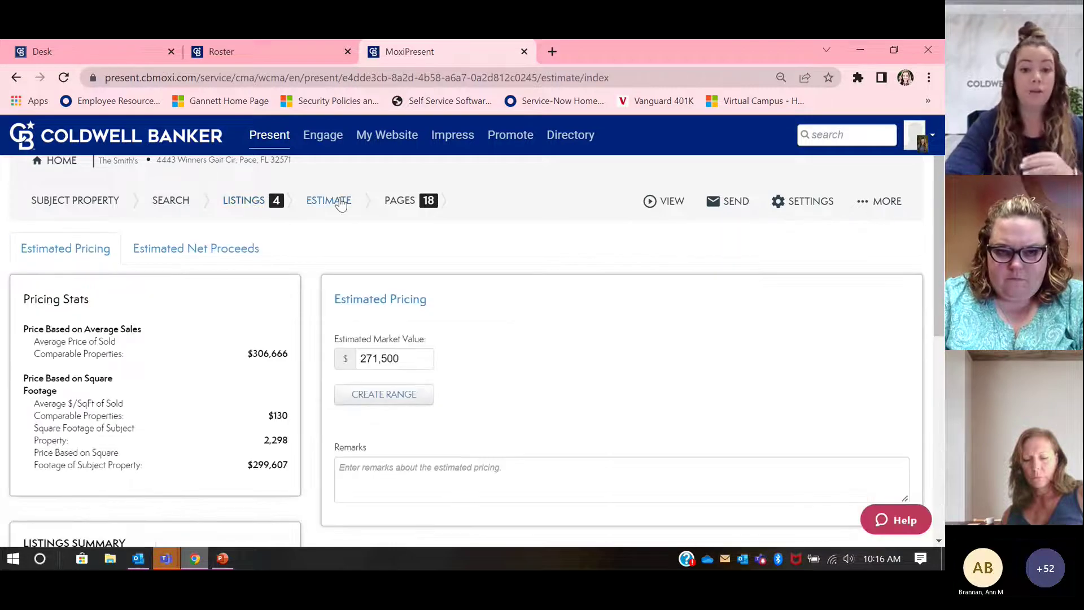
click(242, 202)
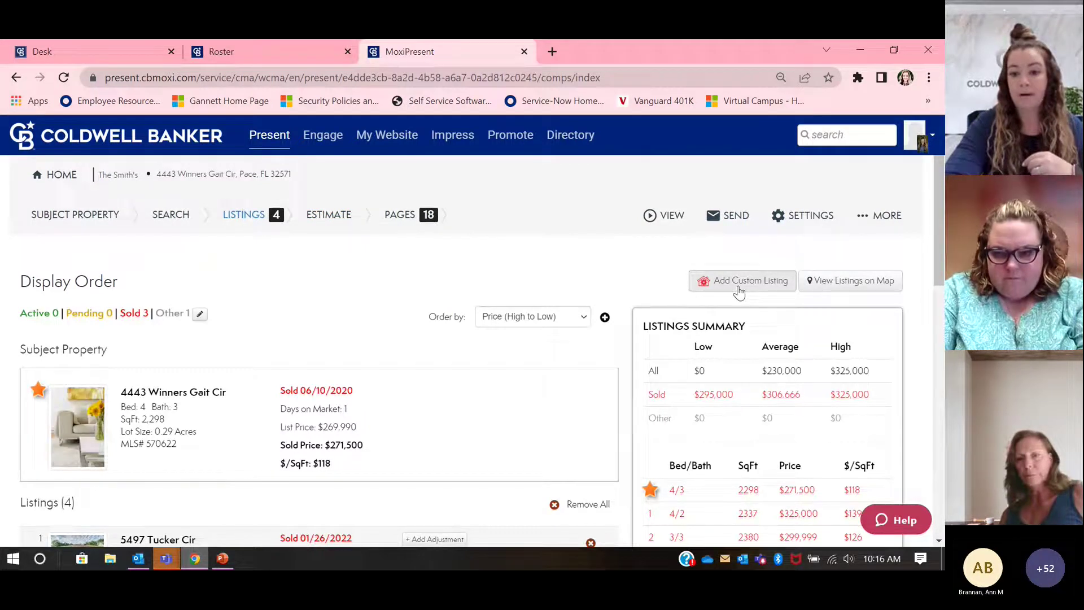
click(838, 282)
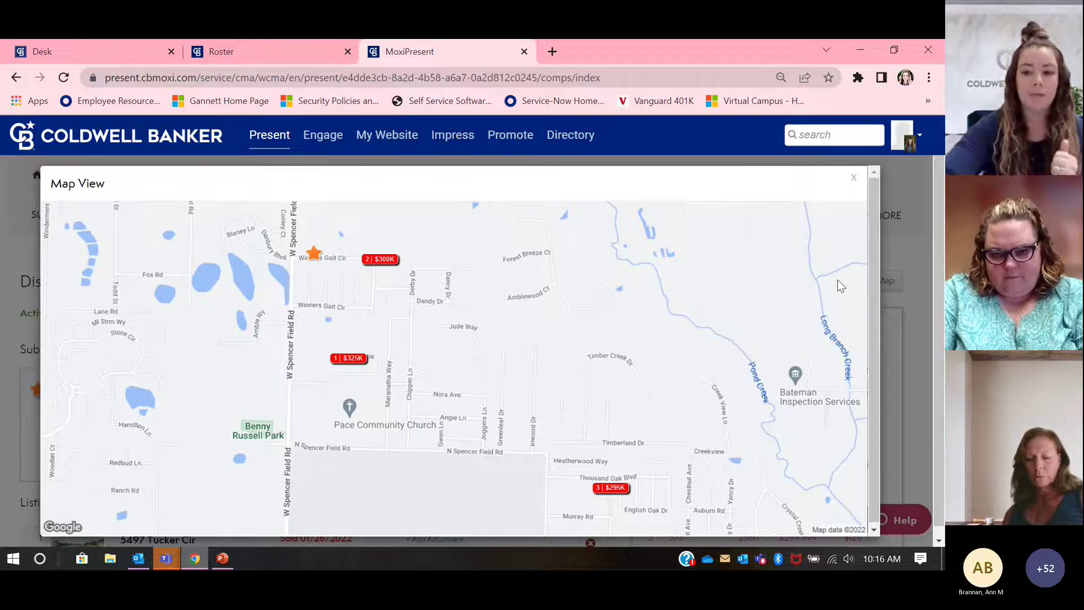
click(853, 177)
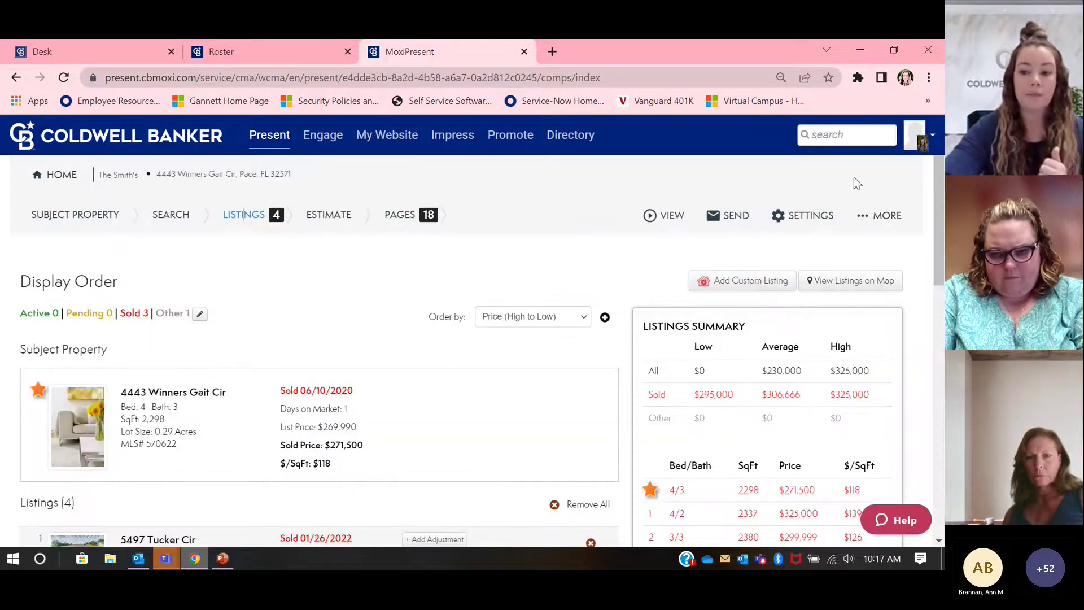
scroll(710, 353, down, 1)
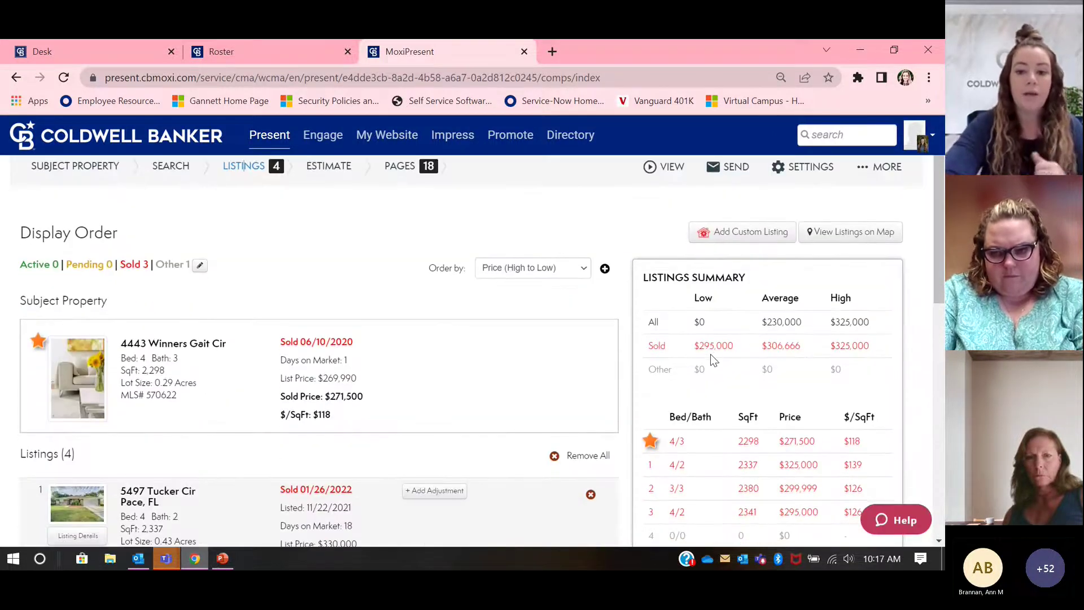
scroll(710, 356, down, 1)
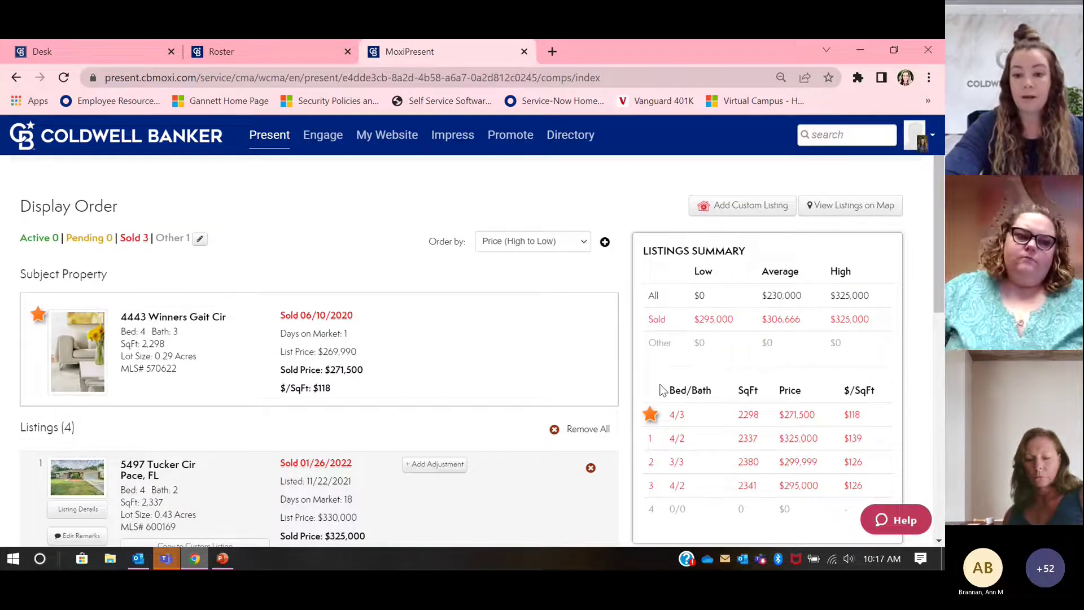
scroll(658, 373, down, 10)
scroll(660, 388, up, 4)
scroll(661, 388, up, 6)
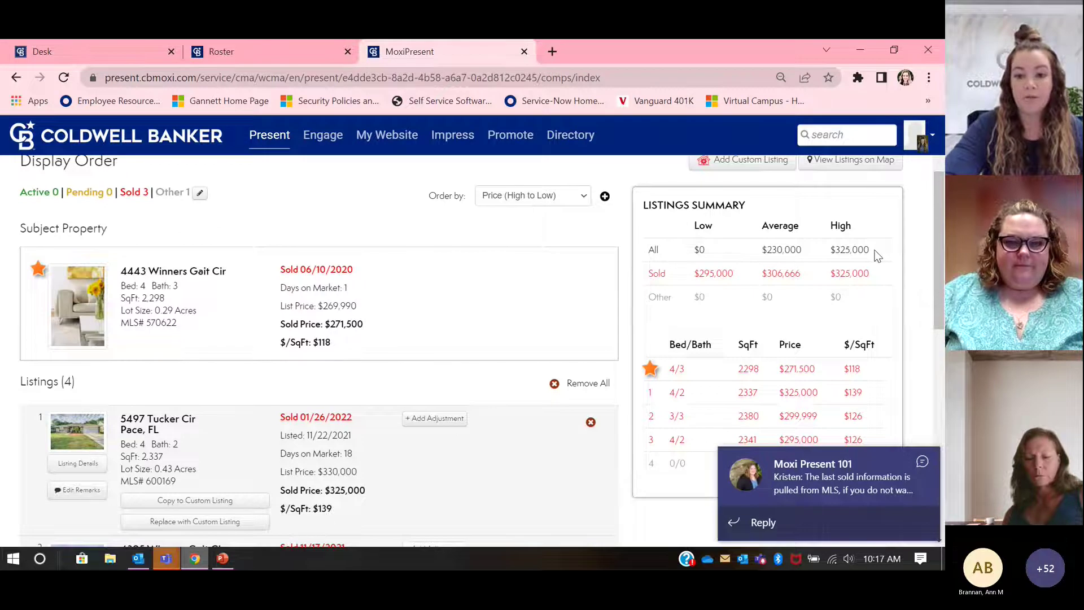
scroll(804, 290, down, 3)
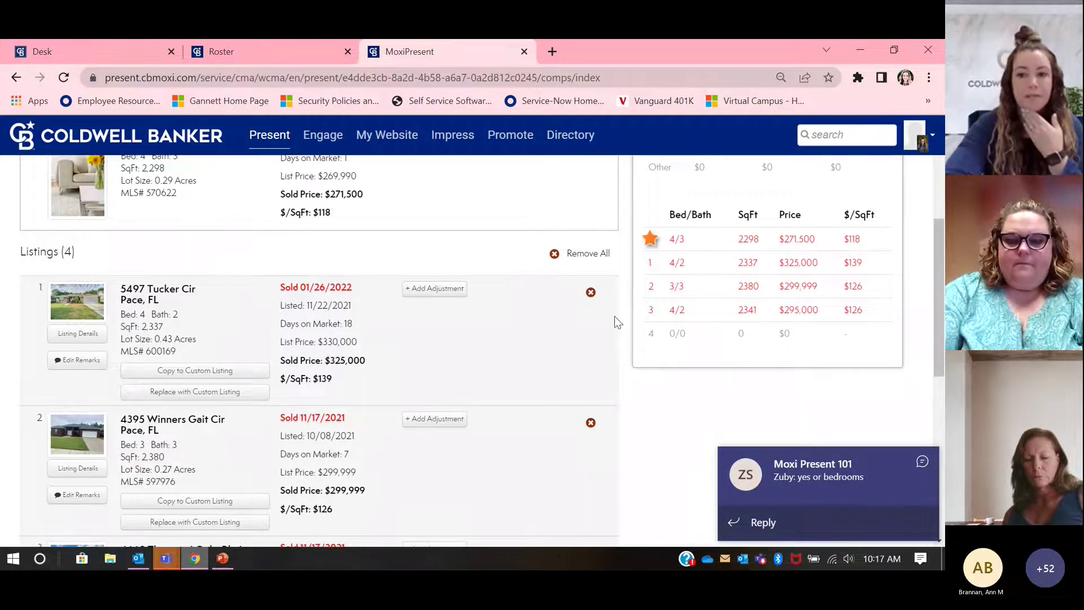
scroll(617, 323, down, 2)
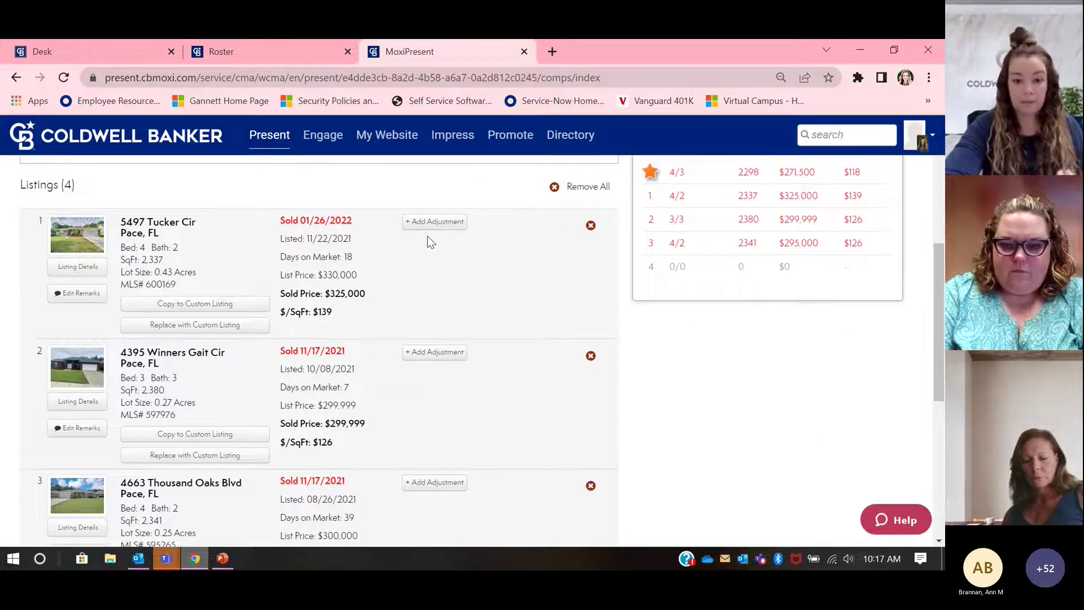
scroll(427, 237, up, 1)
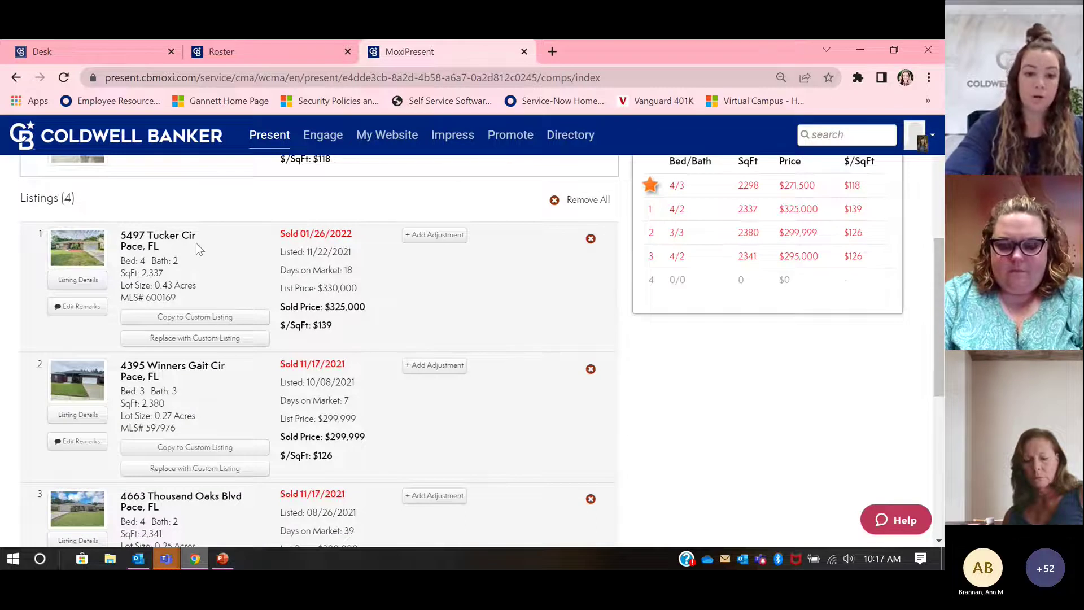
click(412, 237)
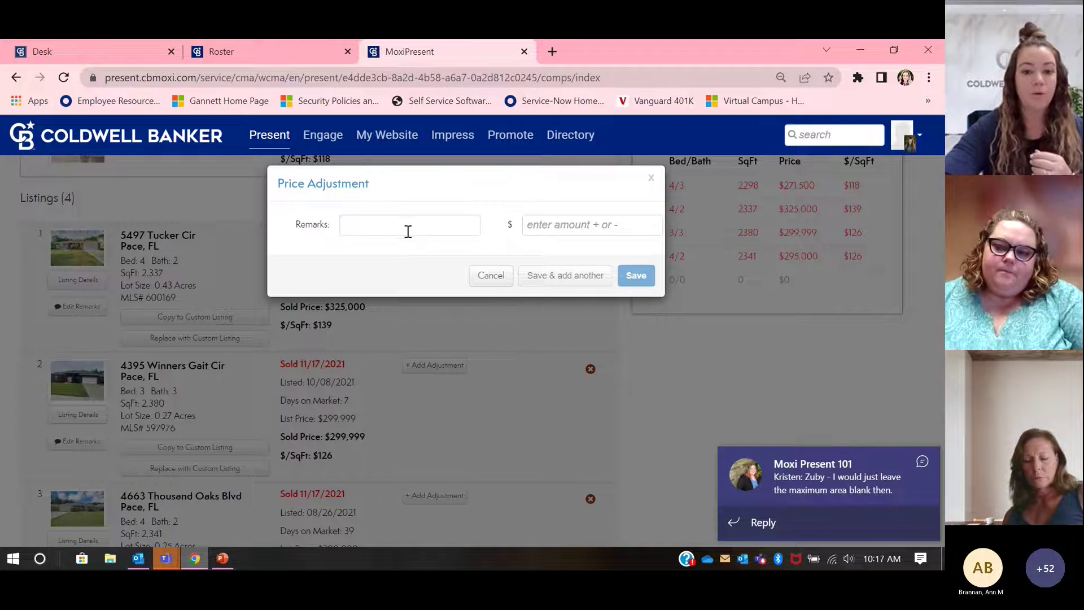
click(404, 230)
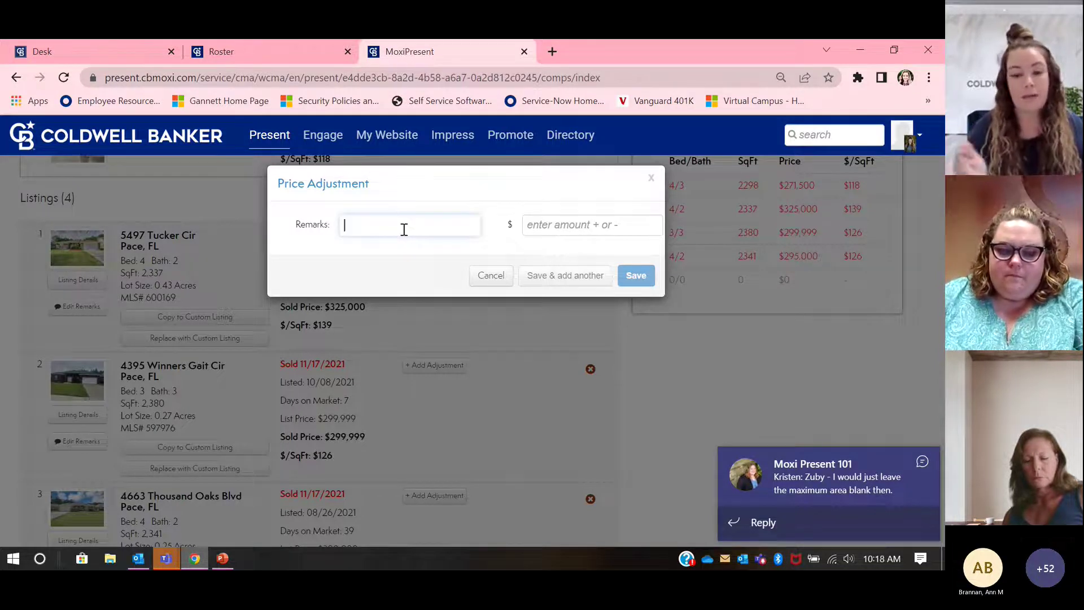
click(648, 185)
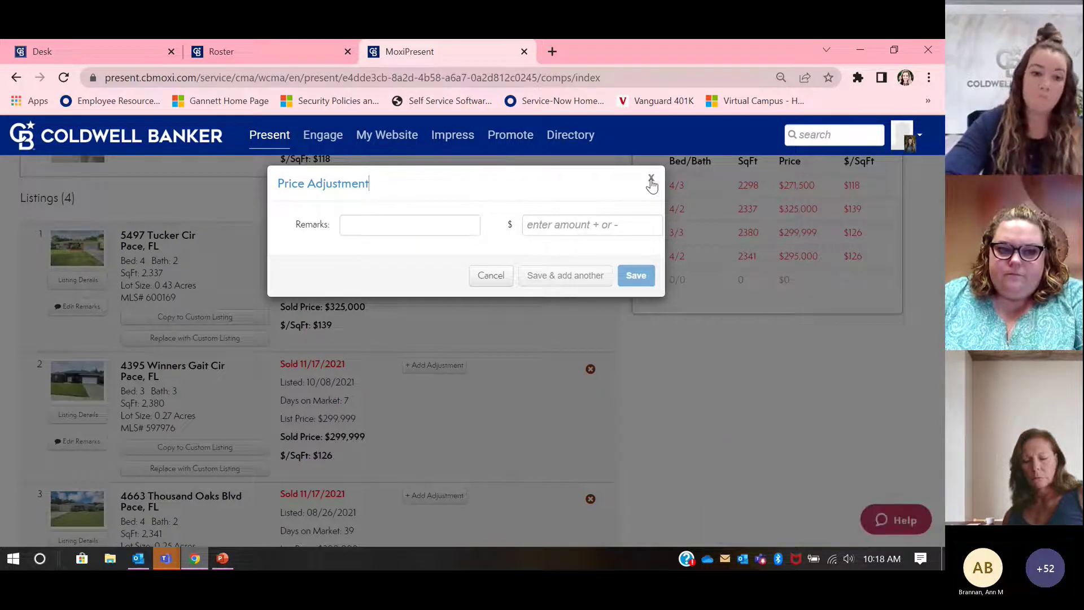
click(651, 180)
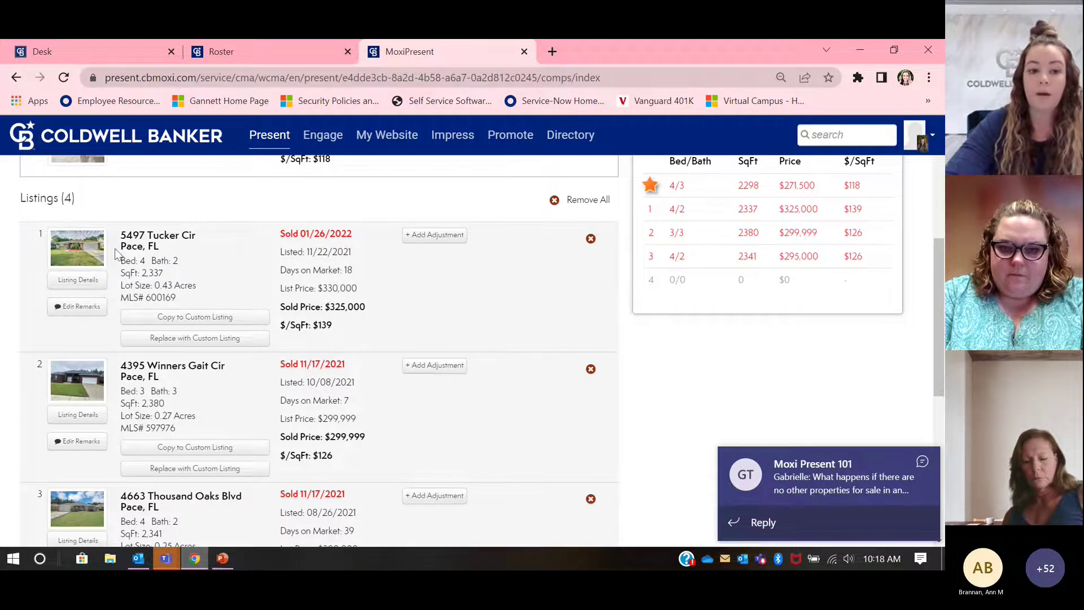
click(72, 310)
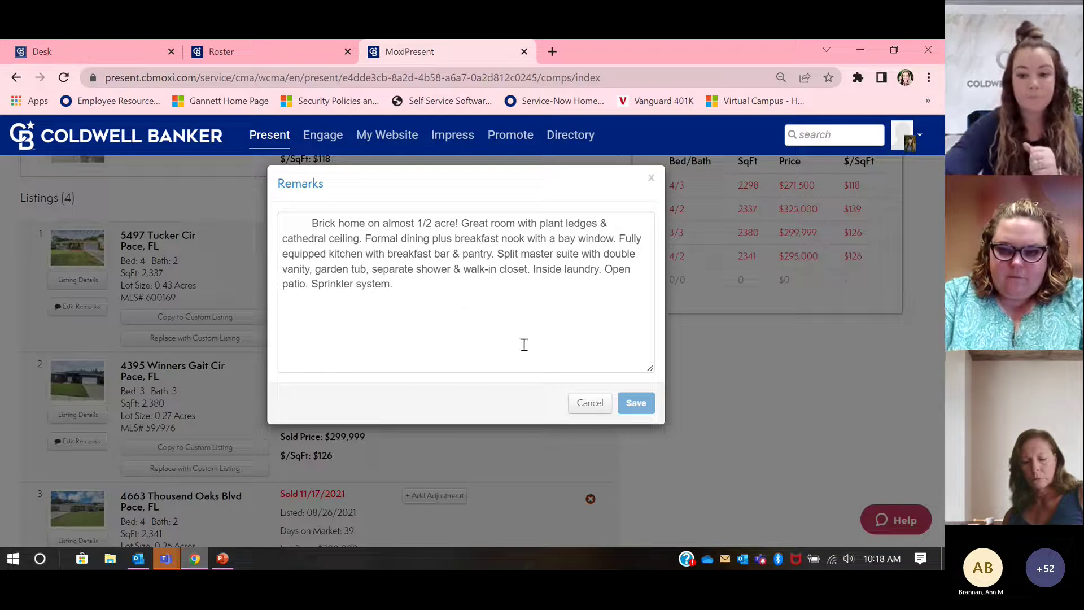
click(589, 402)
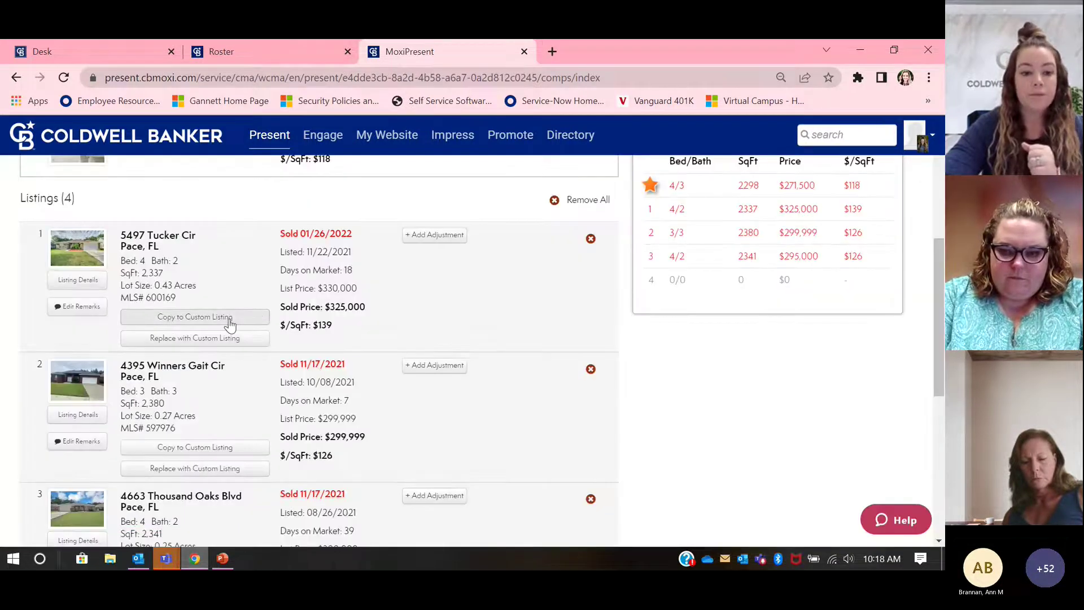
click(92, 282)
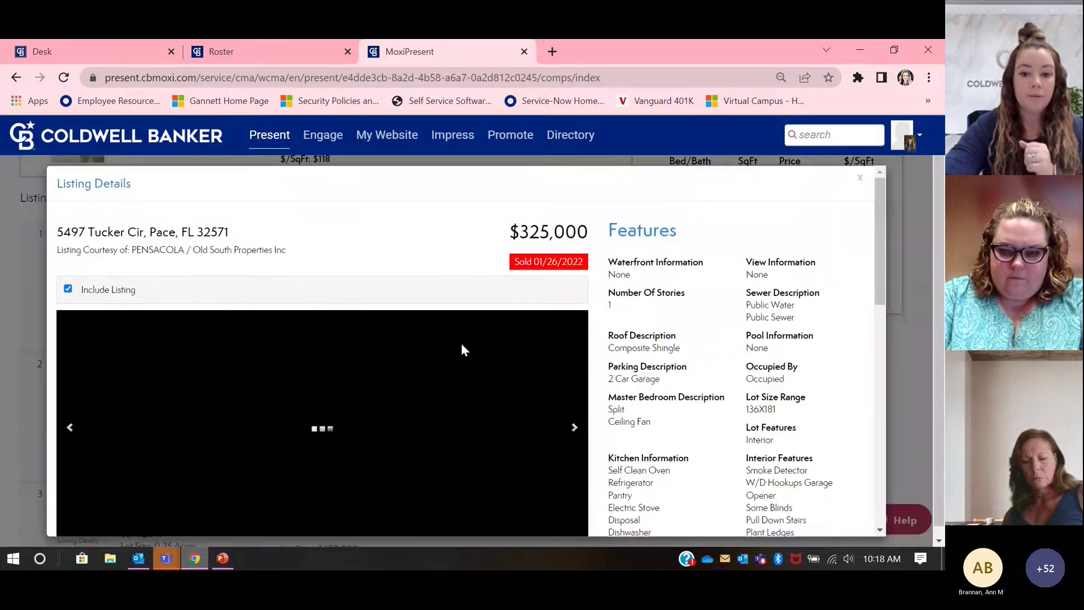
scroll(461, 343, down, 2)
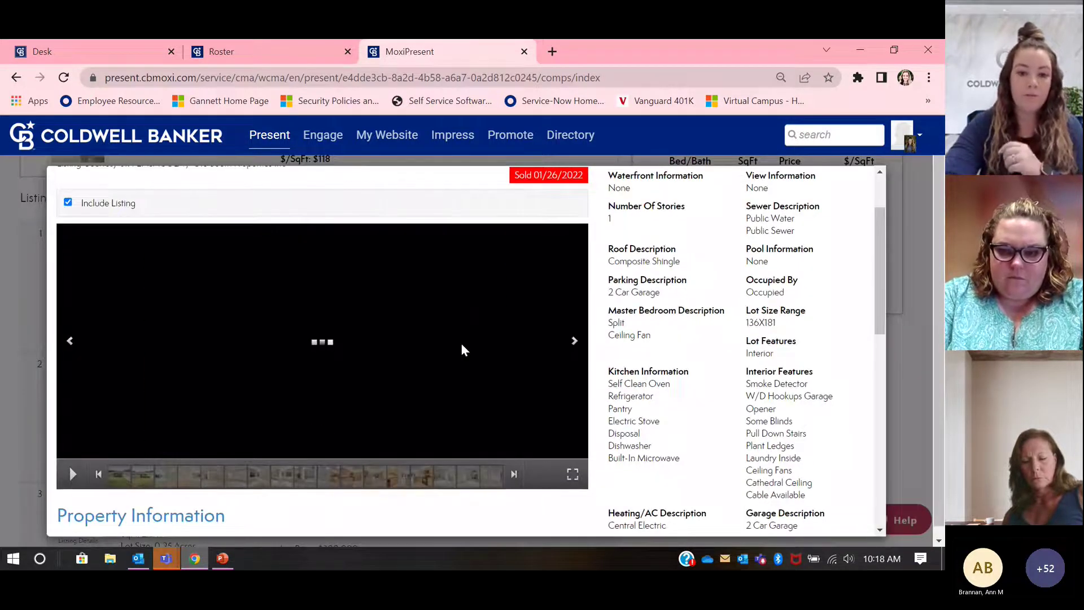
click(574, 343)
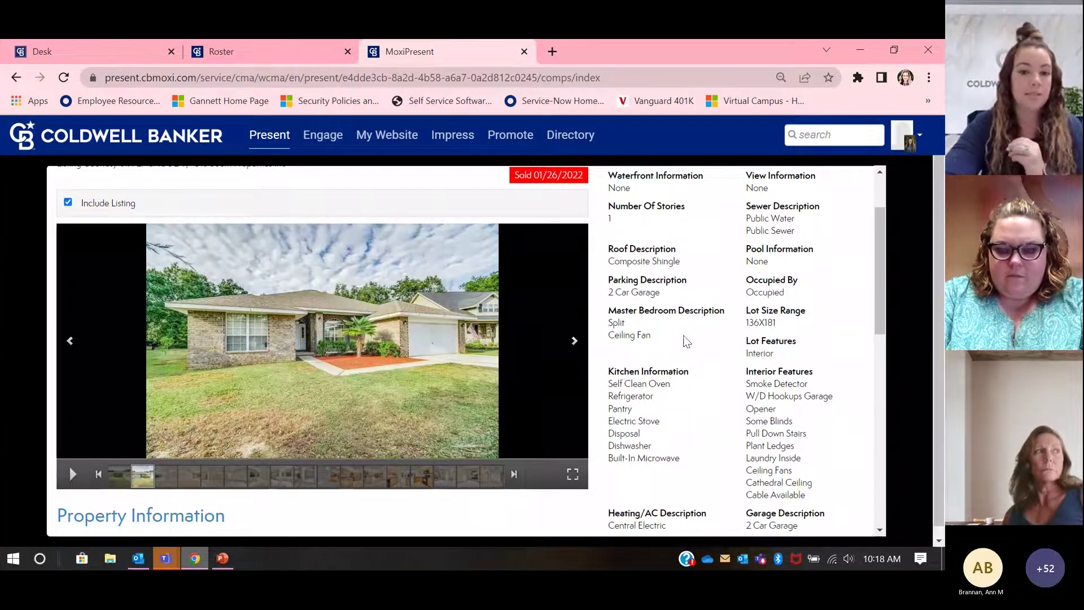
scroll(686, 341, down, 4)
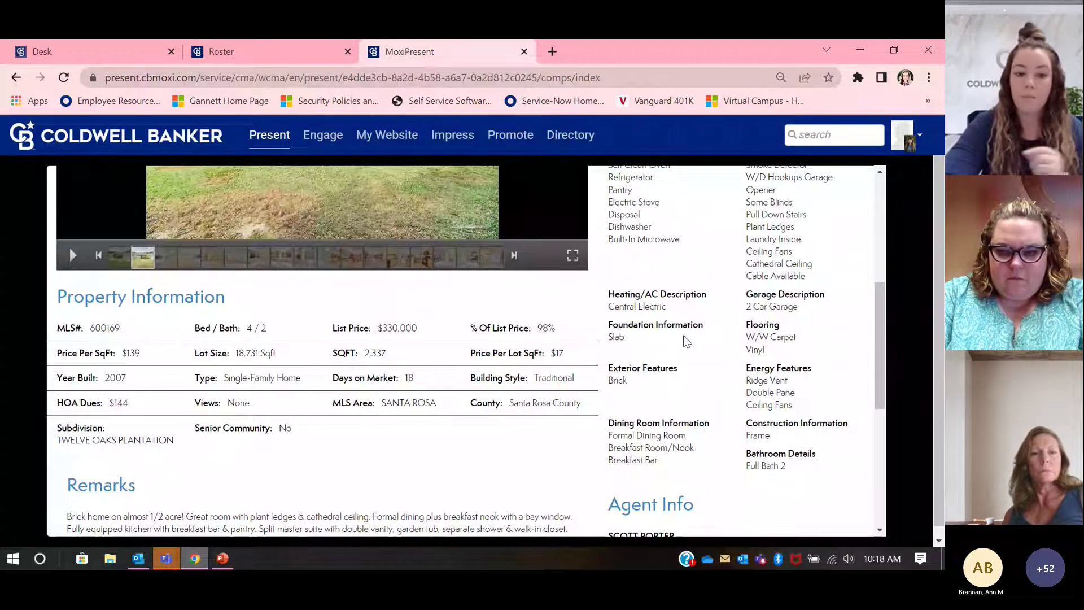
scroll(686, 341, down, 2)
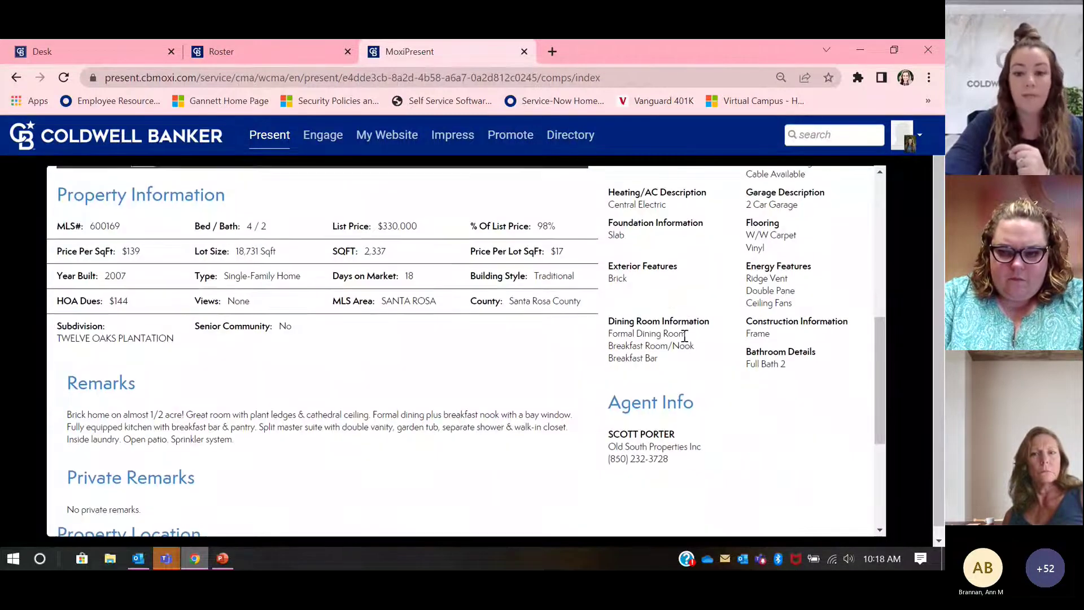
scroll(685, 340, down, 4)
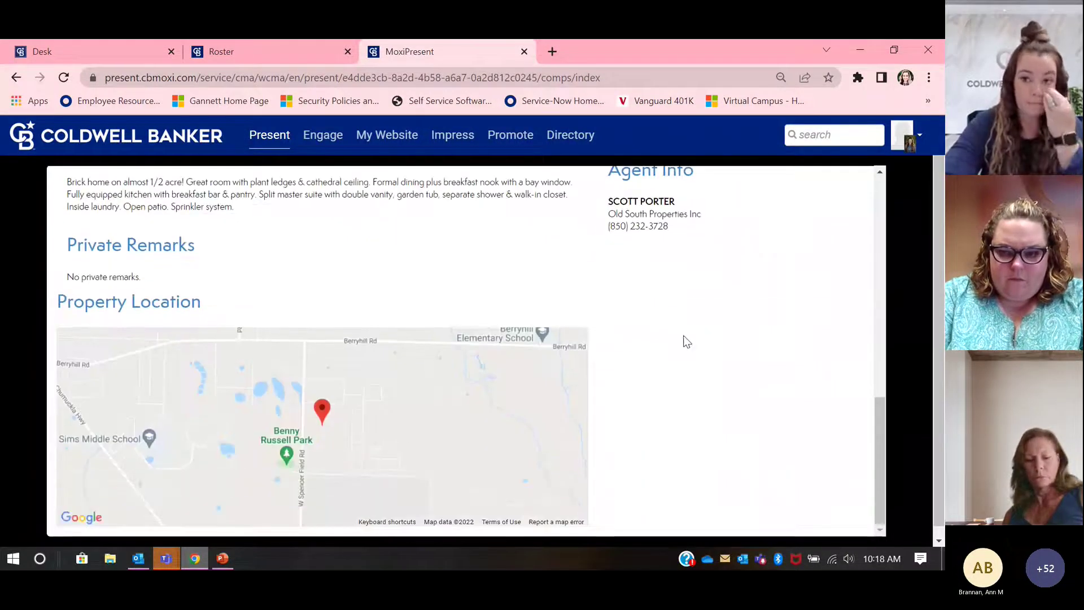
scroll(686, 340, up, 10)
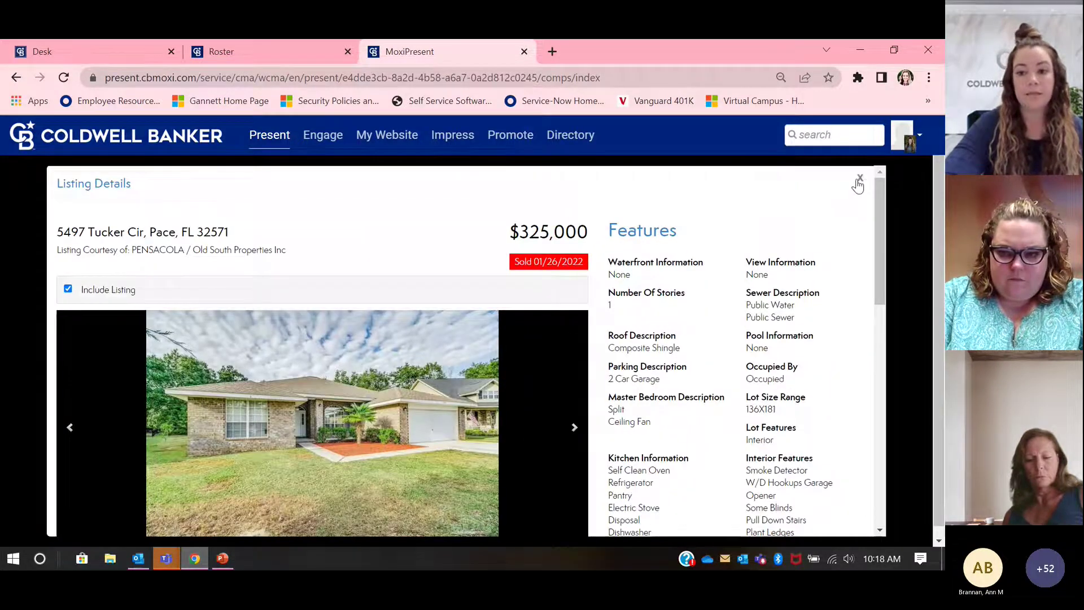
click(859, 179)
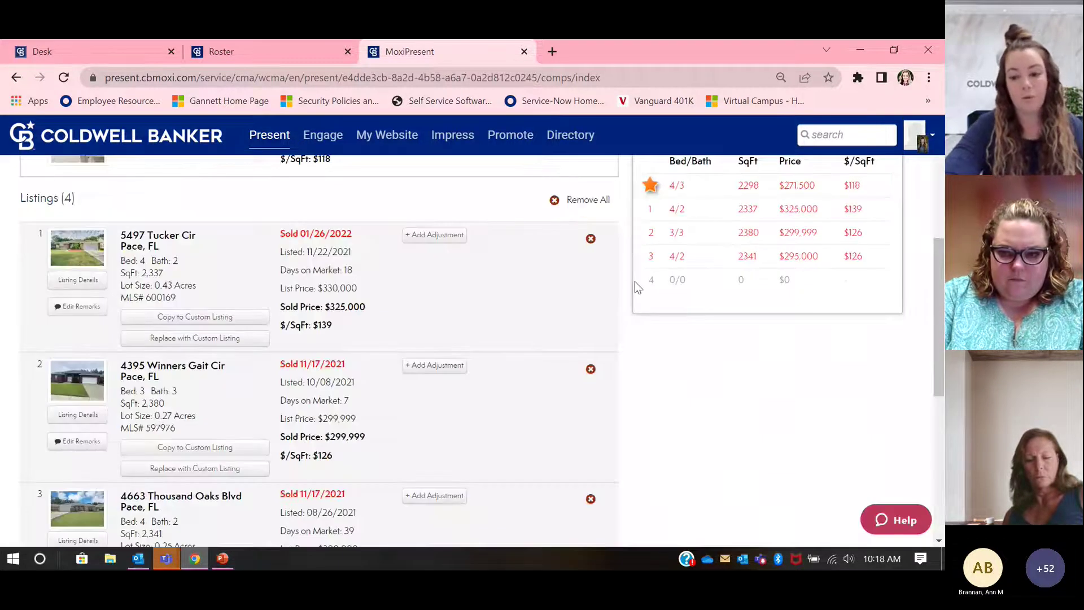
scroll(523, 325, up, 5)
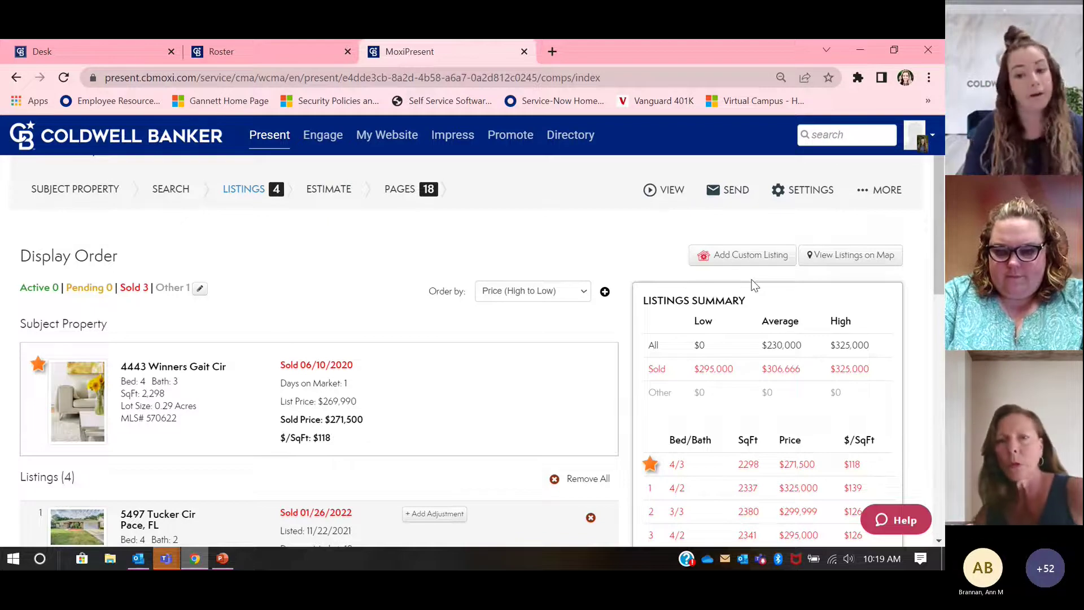
scroll(753, 285, down, 1)
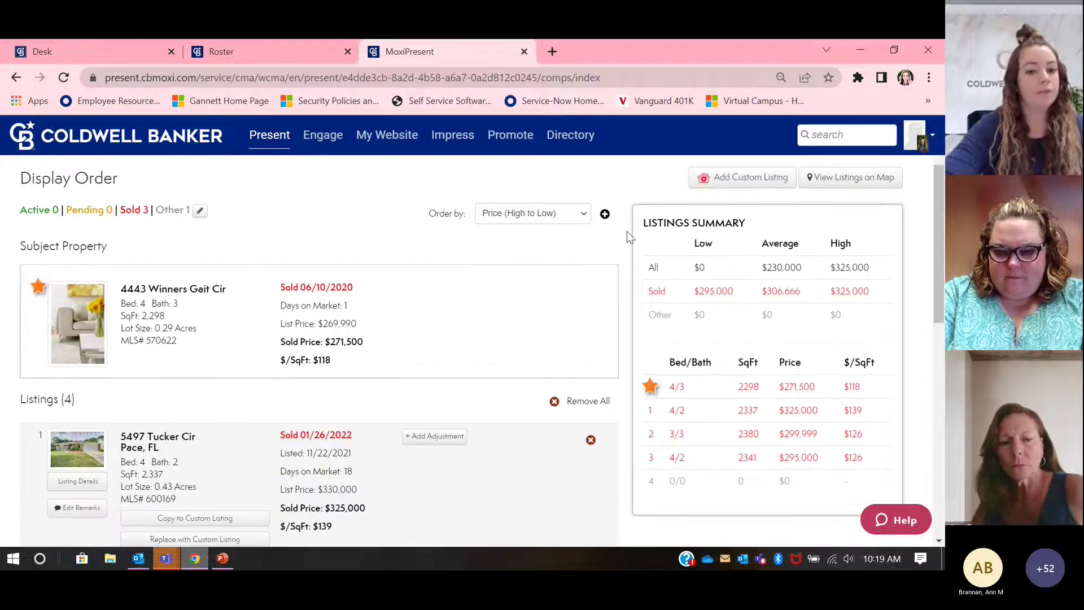
click(555, 217)
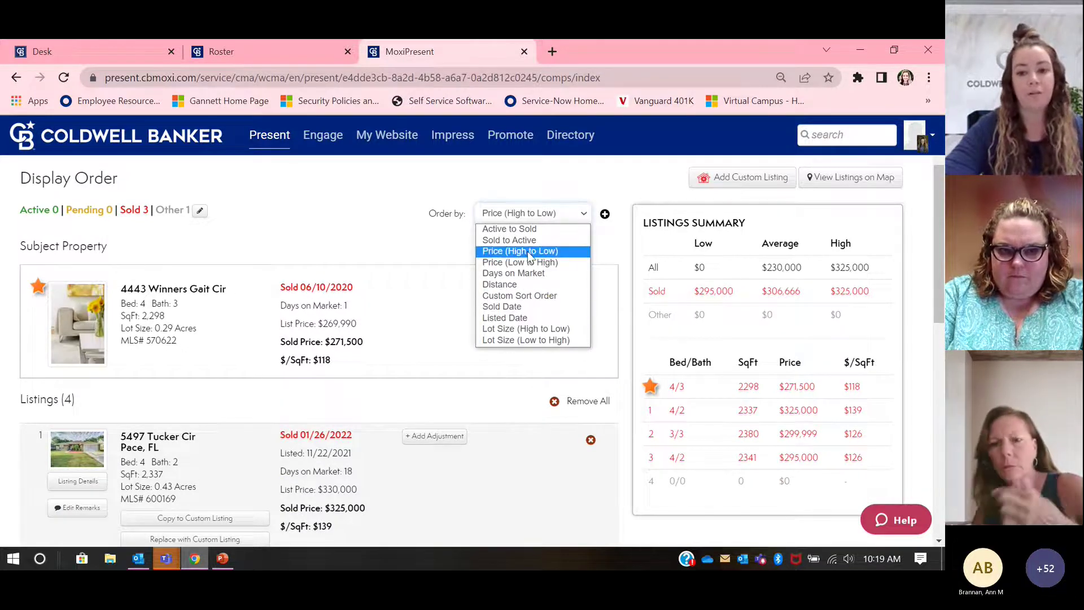
click(419, 261)
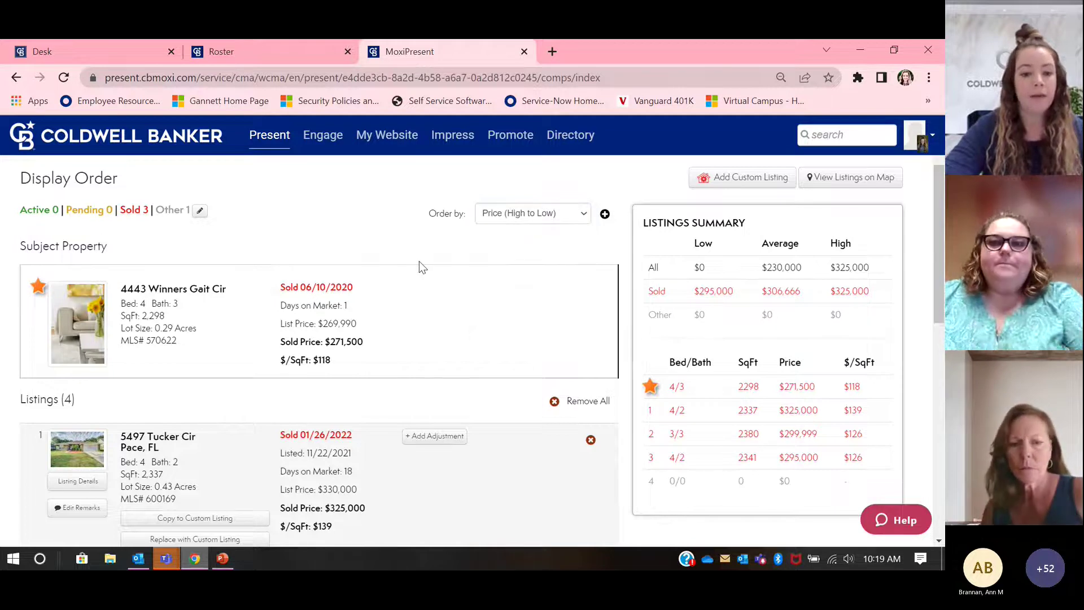
scroll(419, 261, down, 12)
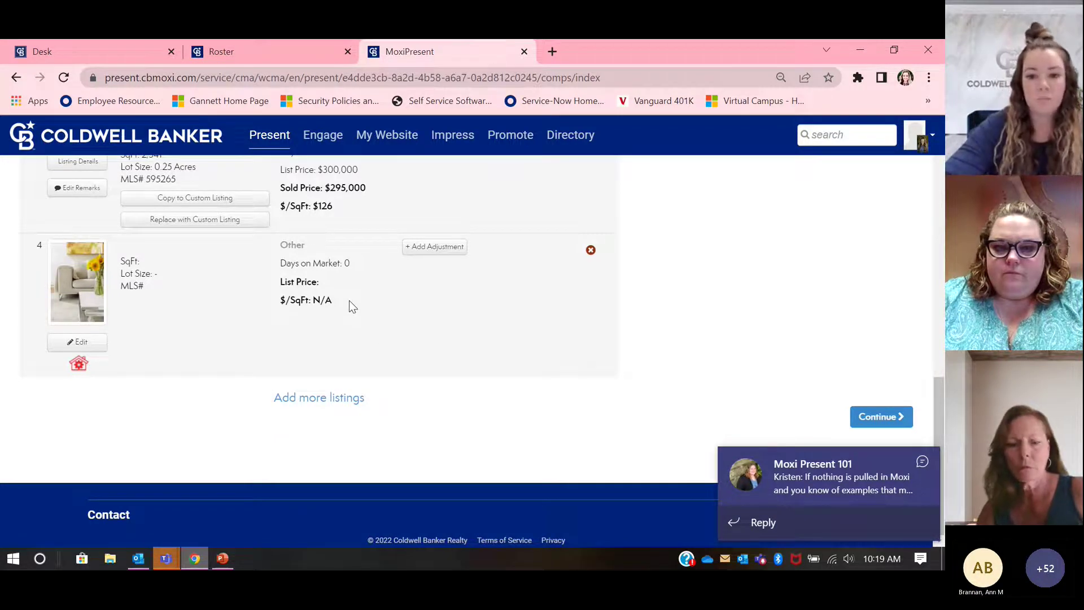
- Delete the empty fourth comp listing, leaving three sold comparables averaging $306,666
click(590, 249)
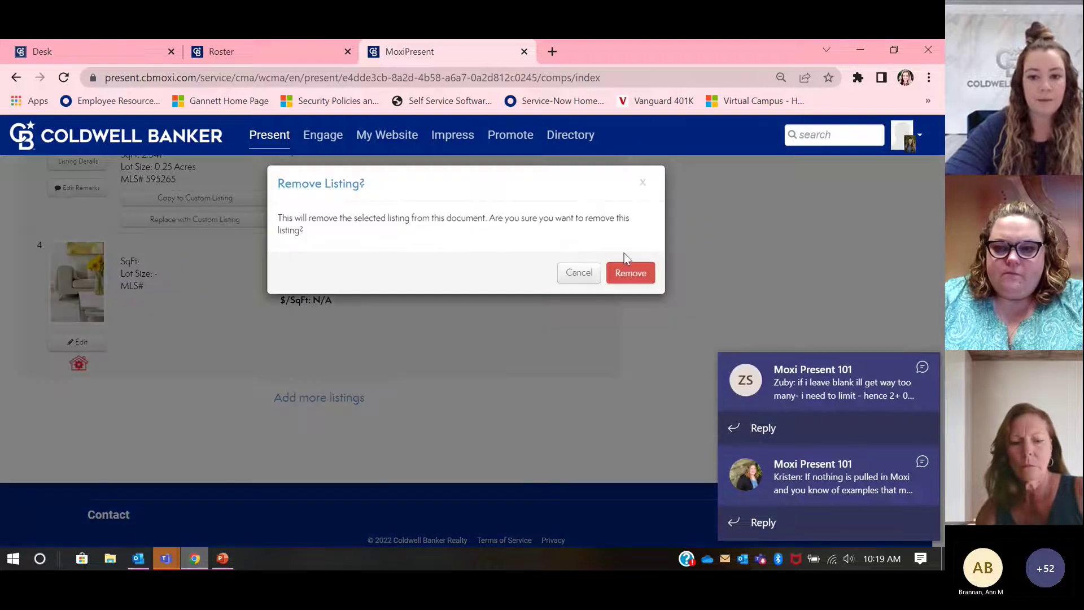
click(629, 271)
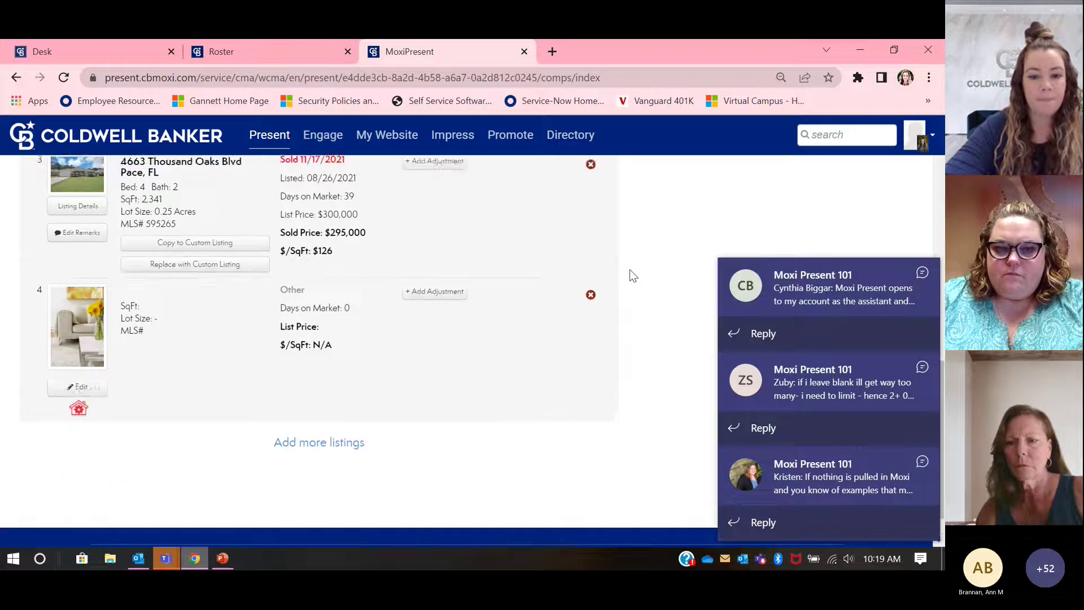
scroll(518, 362, up, 2)
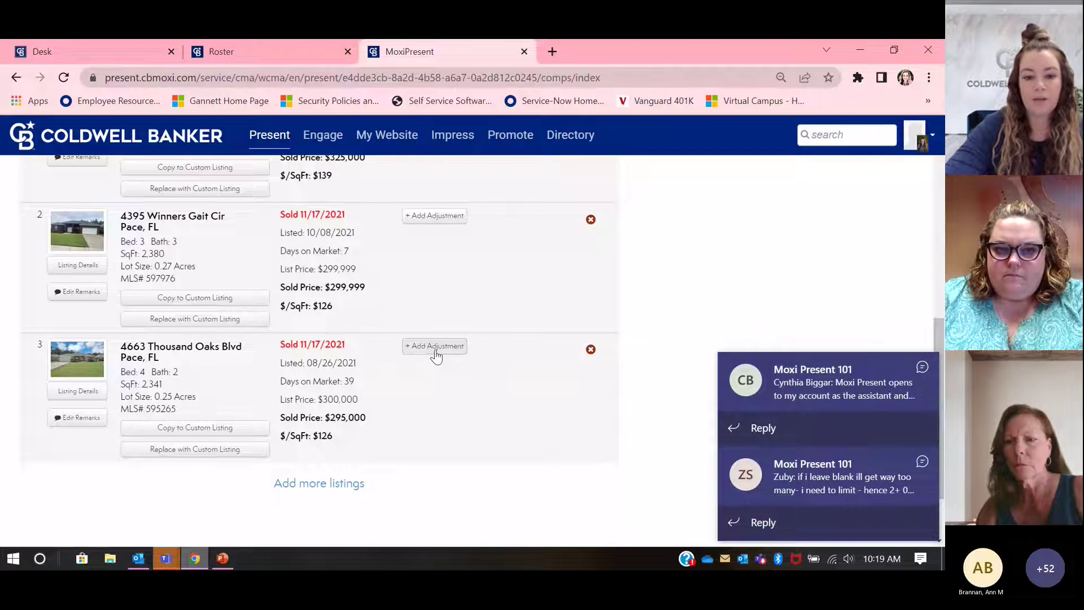
scroll(435, 355, down, 2)
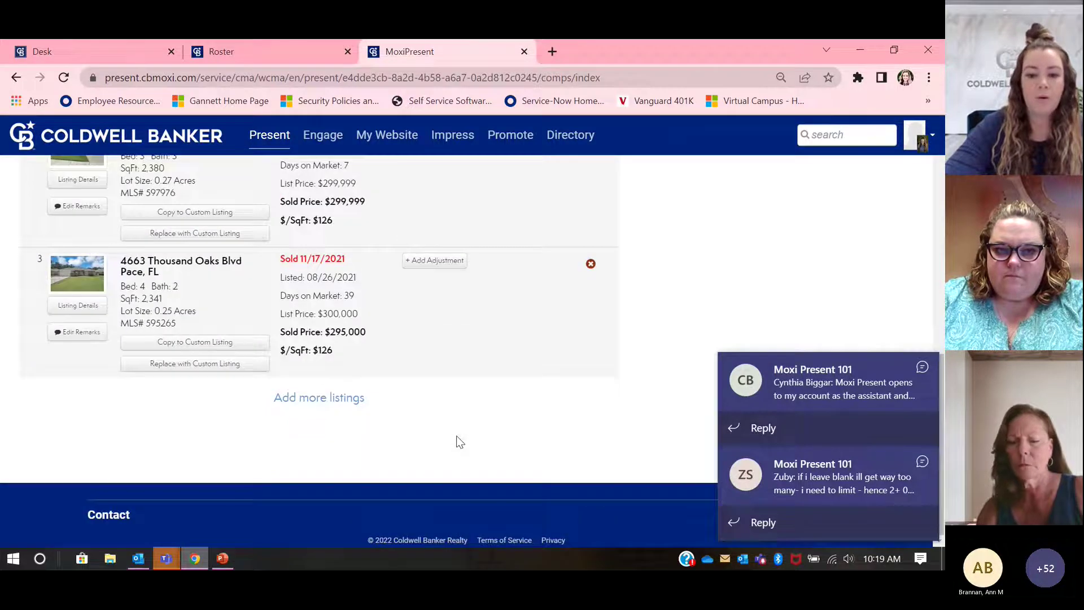
scroll(552, 328, up, 10)
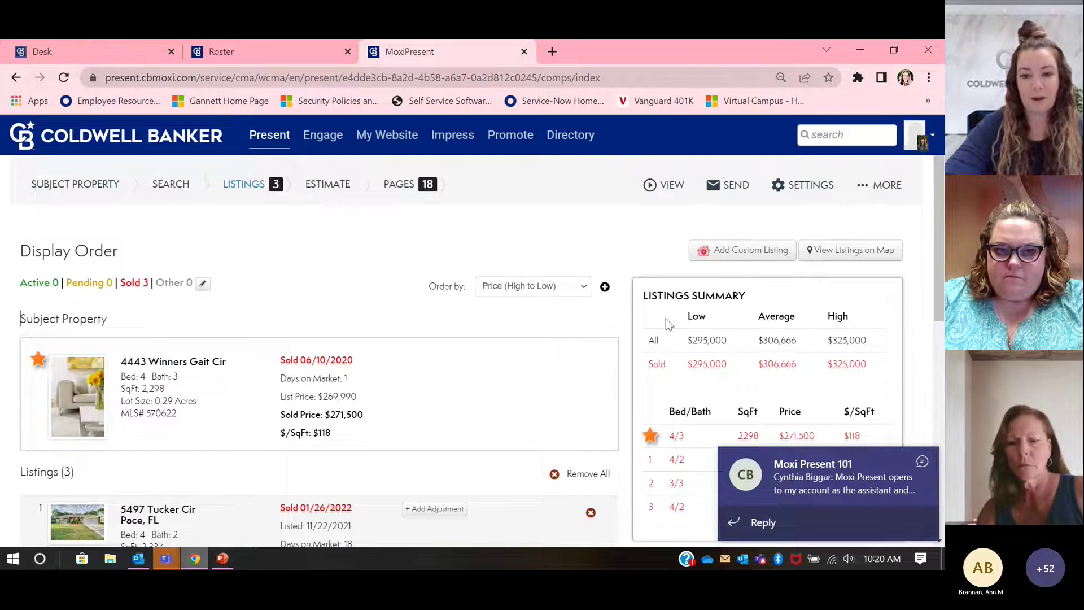
scroll(658, 337, down, 1)
scroll(657, 337, down, 1)
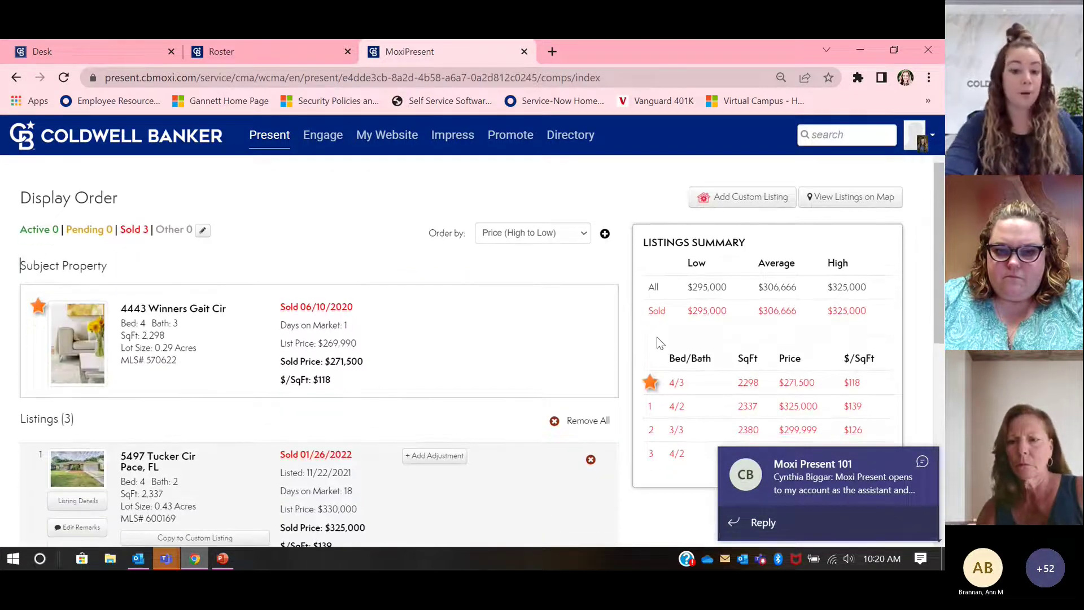
scroll(659, 342, down, 12)
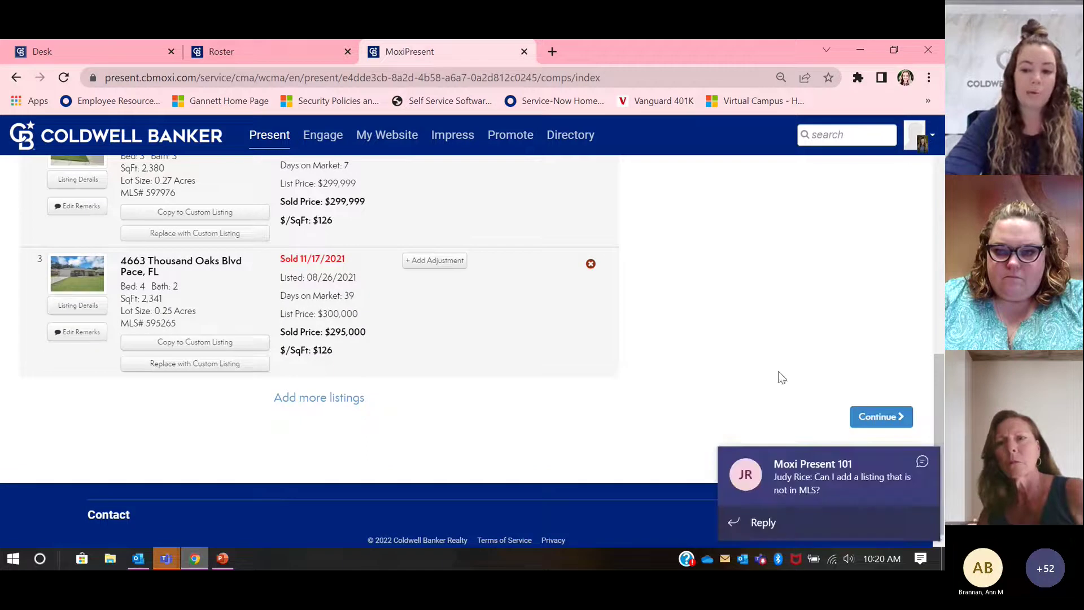
- Move on to Estimated Pricing and select the 271,500 estimated market value
click(868, 419)
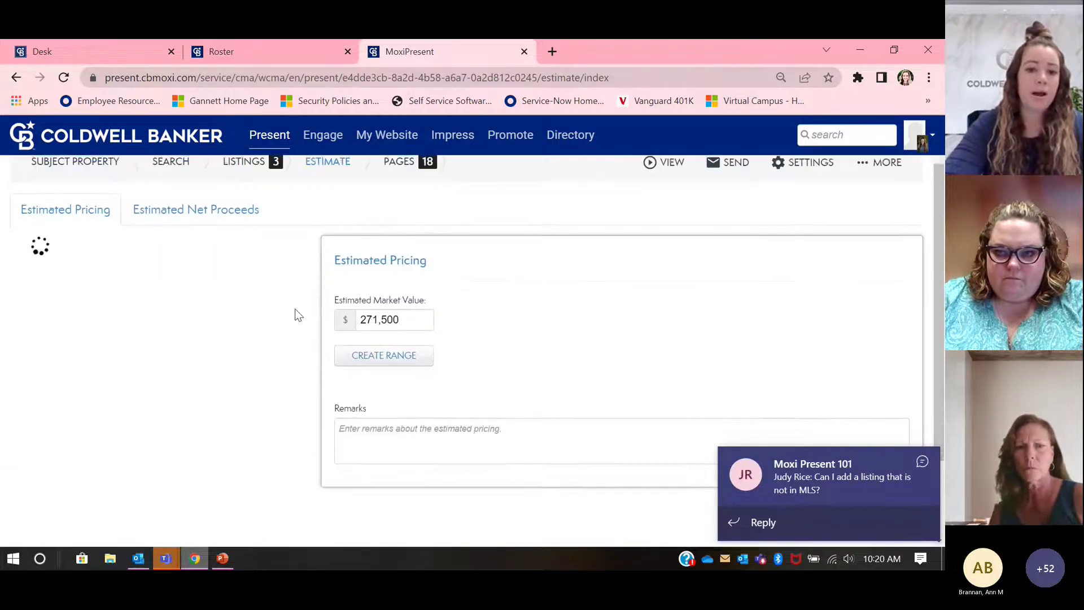
scroll(192, 282, down, 1)
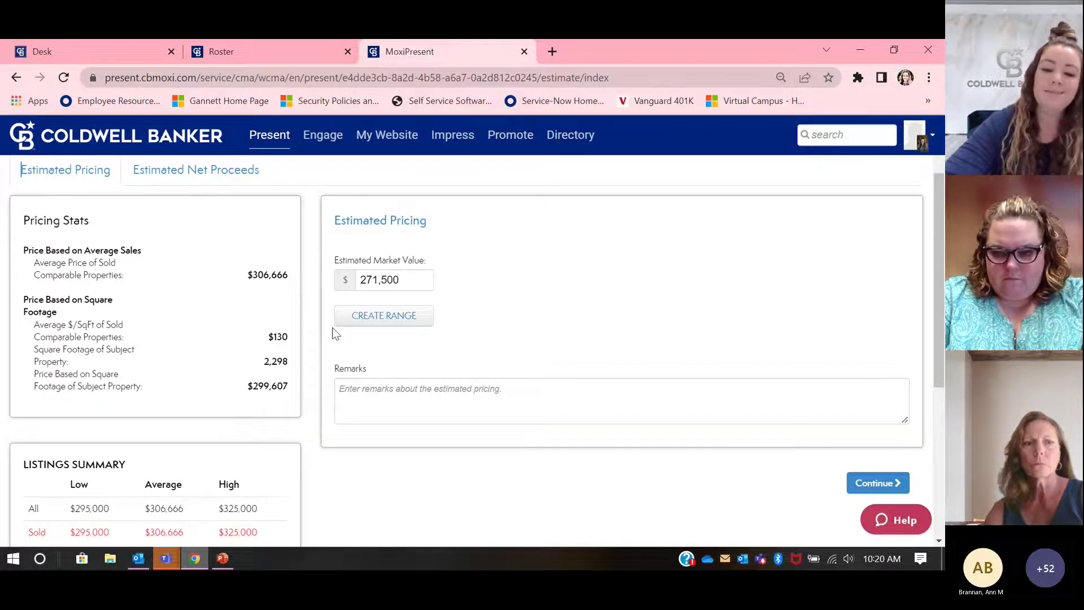
double_click(361, 278)
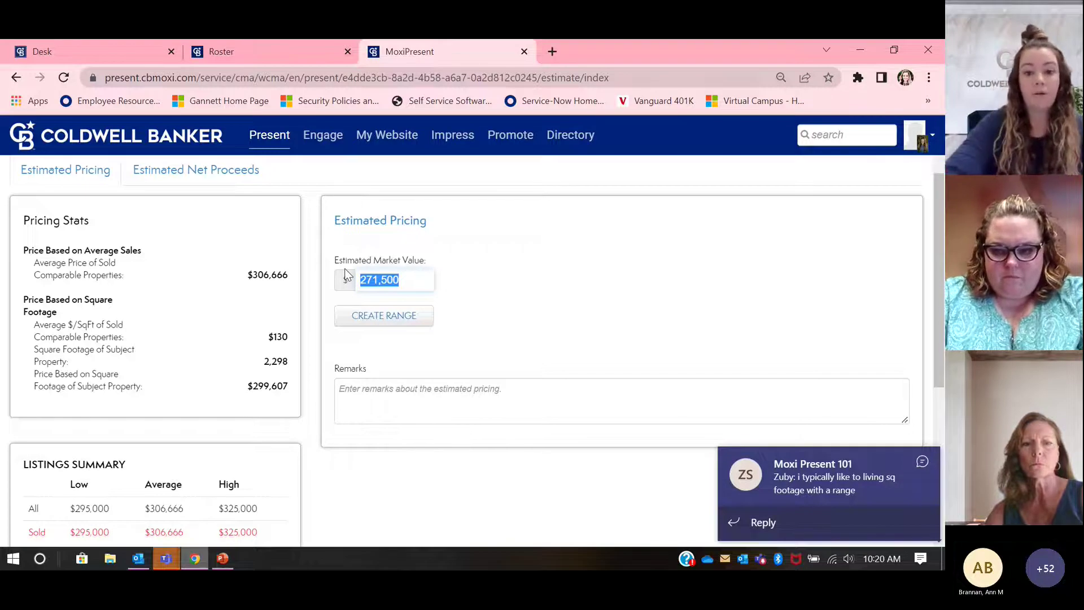
- Turn the 271,500 market value into a 3% range of $263,355 to $279,645
click(370, 320)
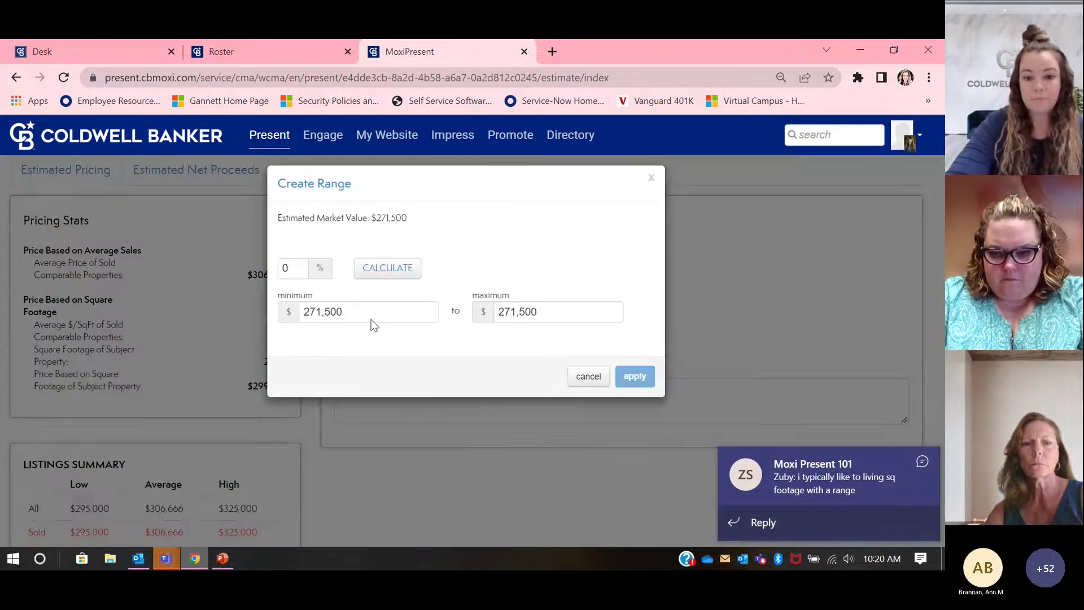
click(286, 266)
key(BackSpace)
text(3)
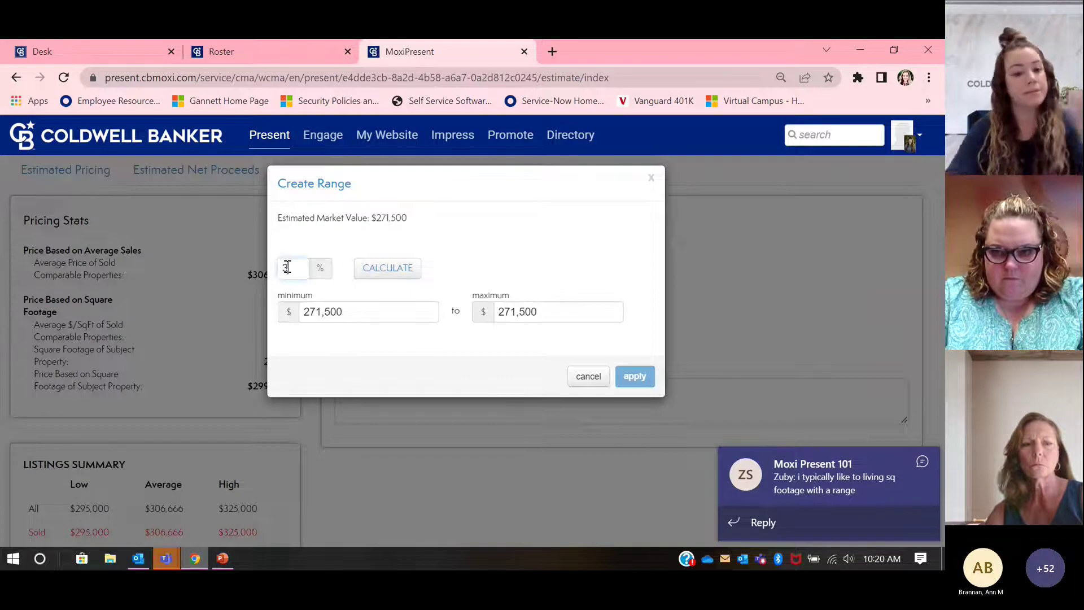
click(381, 273)
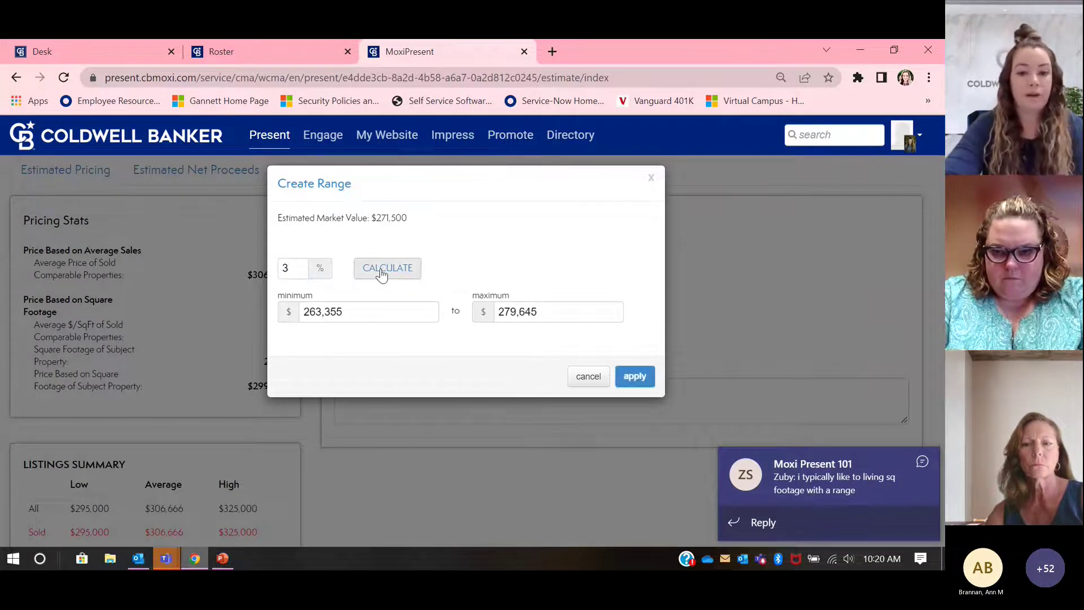
click(642, 376)
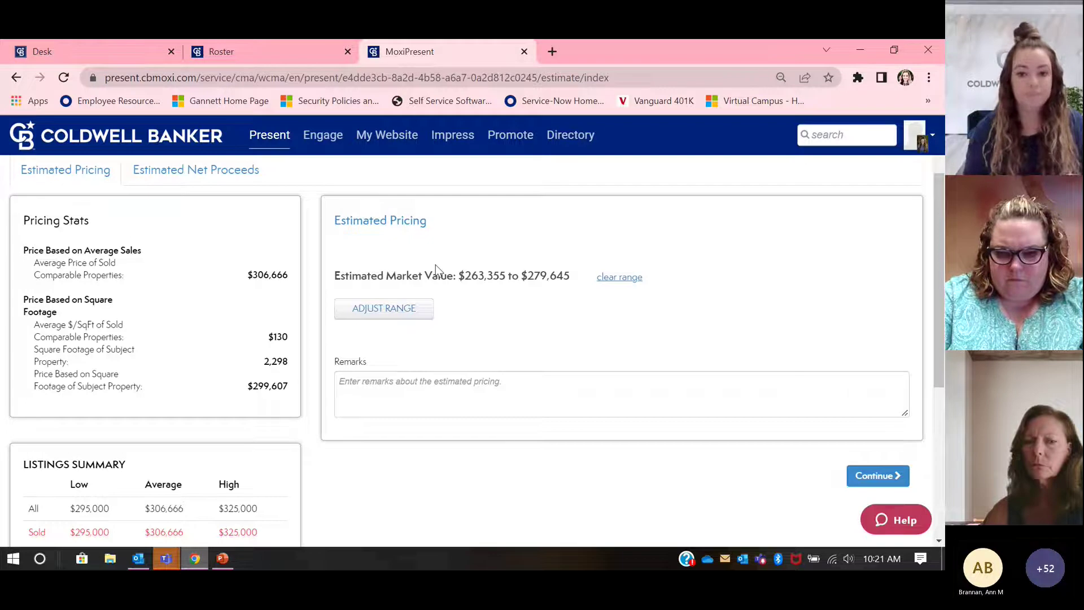
- Clear the price range back to a single value and start a pricing remark
click(612, 278)
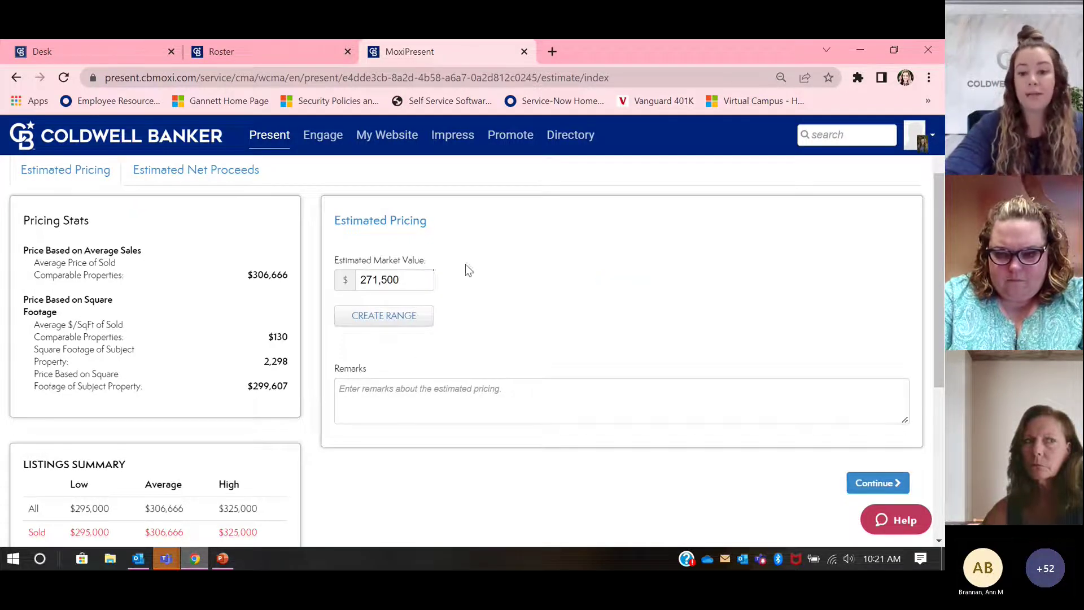
click(378, 409)
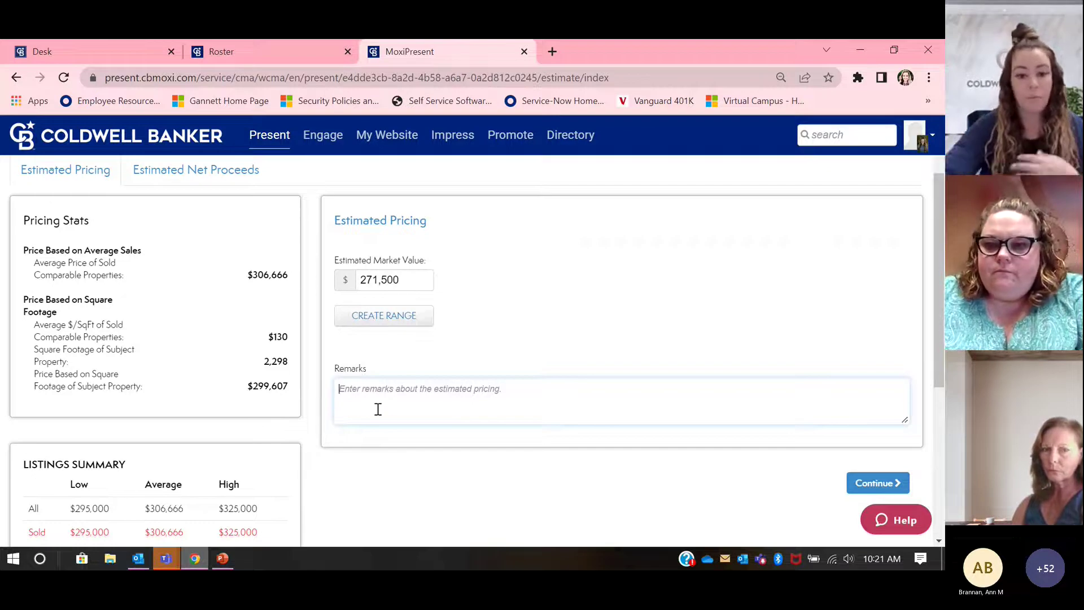
scroll(378, 408, down, 3)
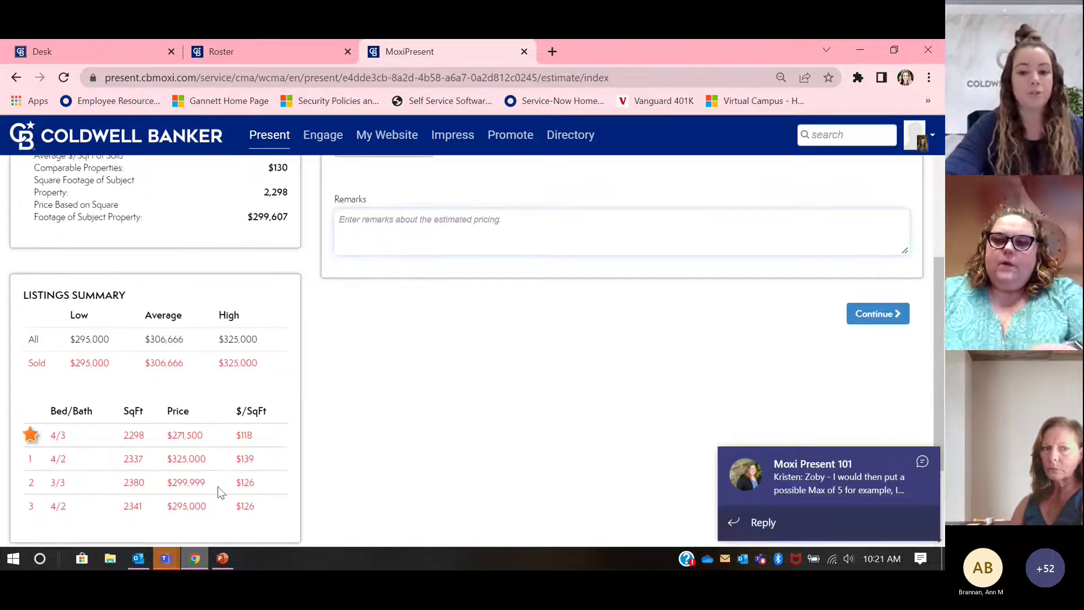
scroll(161, 316, down, 1)
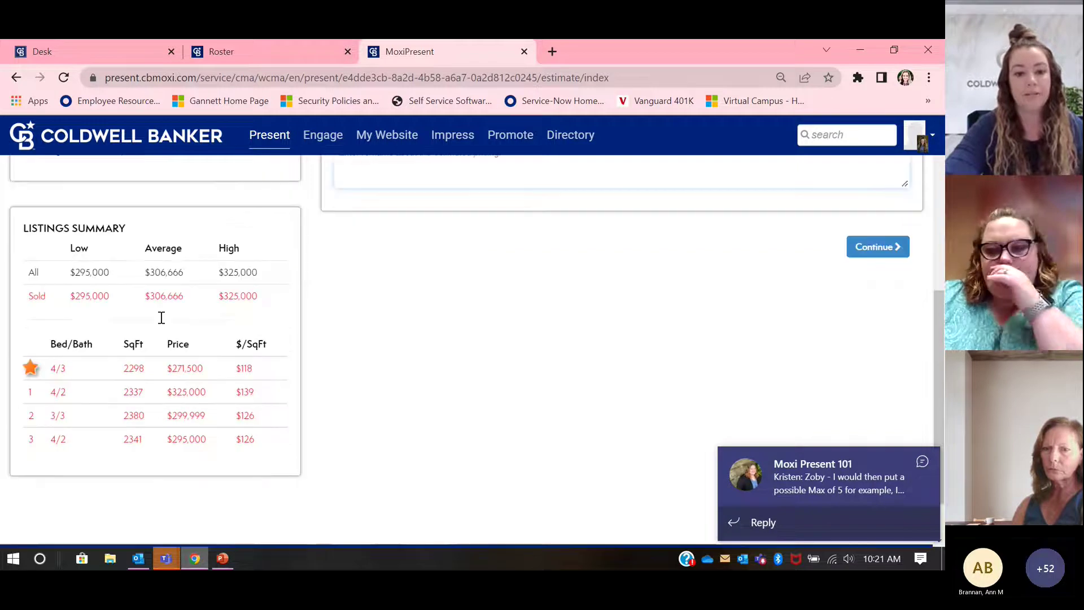
scroll(161, 317, up, 3)
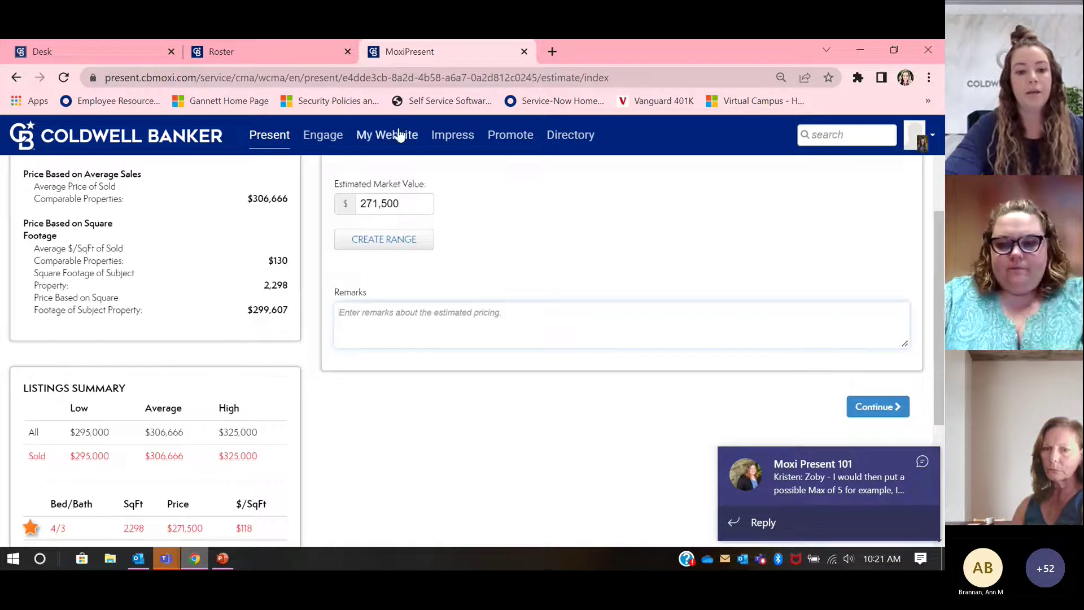
- Rebuild the 3% market value range of $263,355 to $279,645
click(393, 250)
click(297, 267)
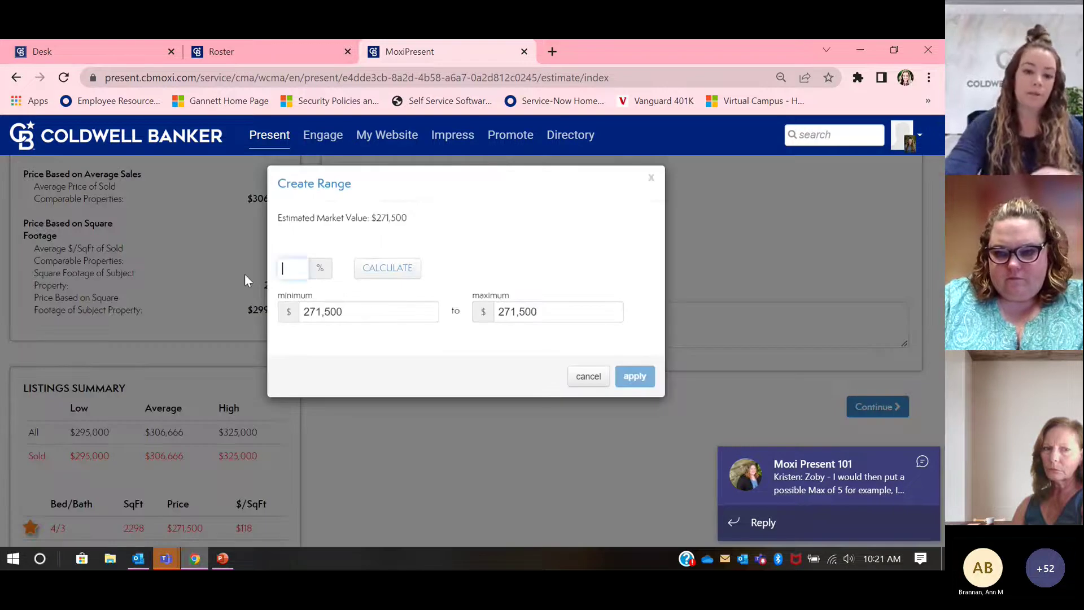
text(3)
click(373, 270)
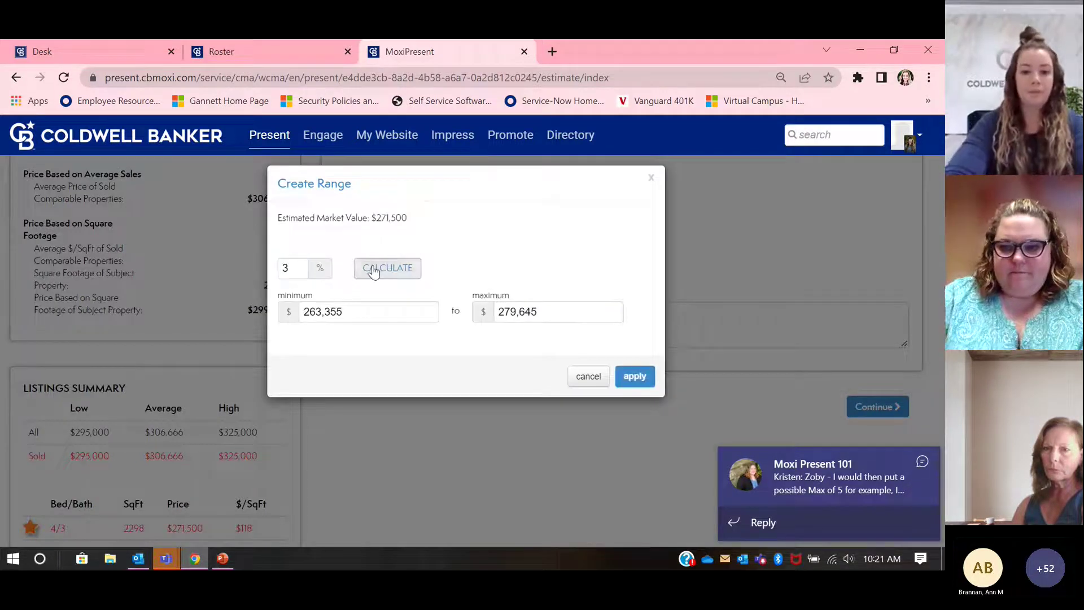
click(635, 375)
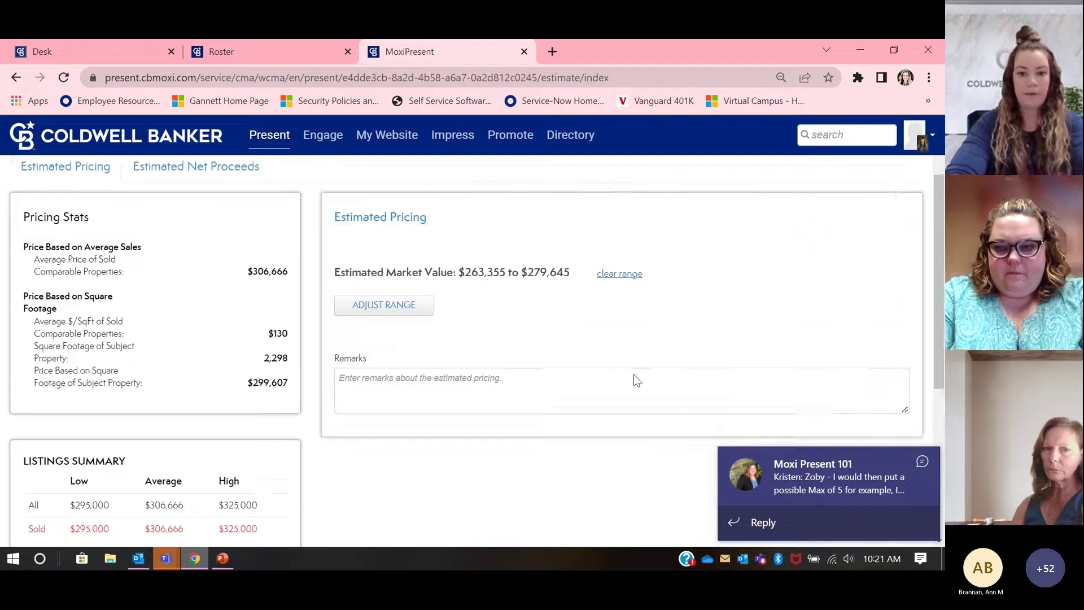
scroll(637, 381, down, 2)
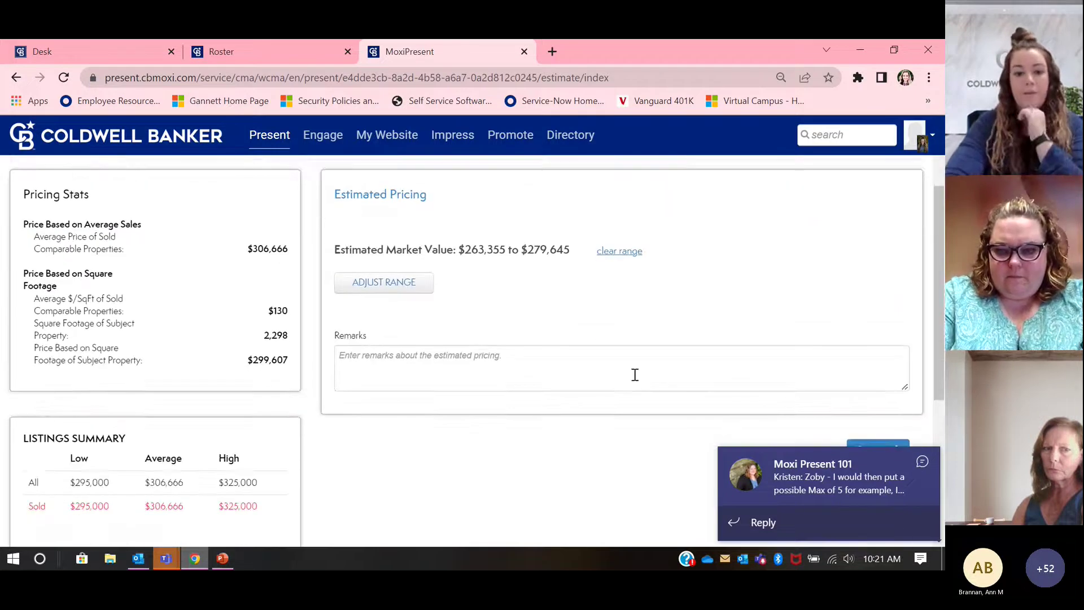
scroll(636, 377, down, 1)
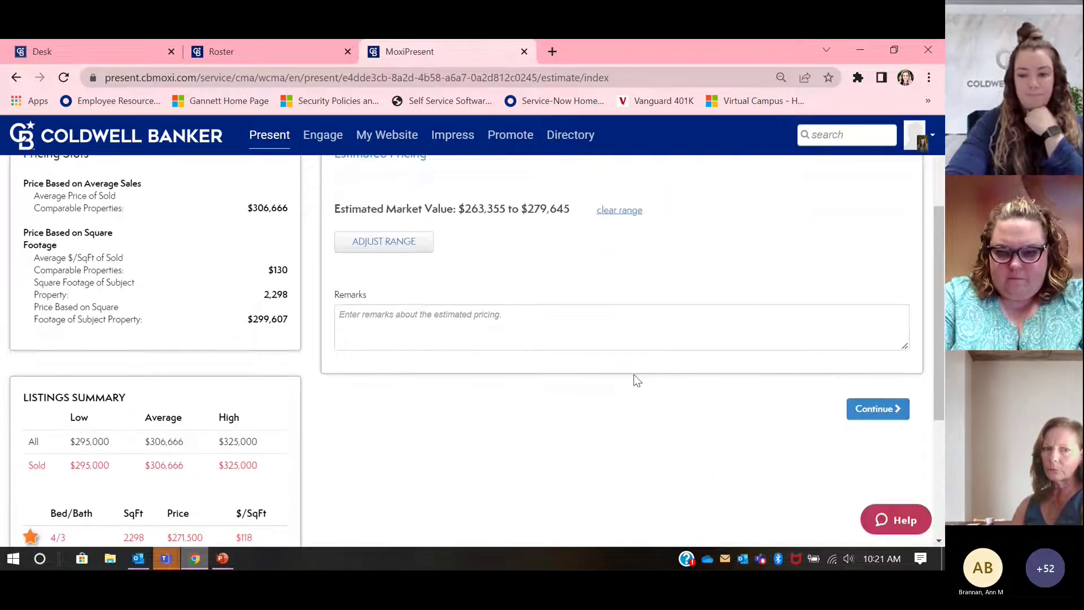
- Continue on to the presentation's page list
click(877, 408)
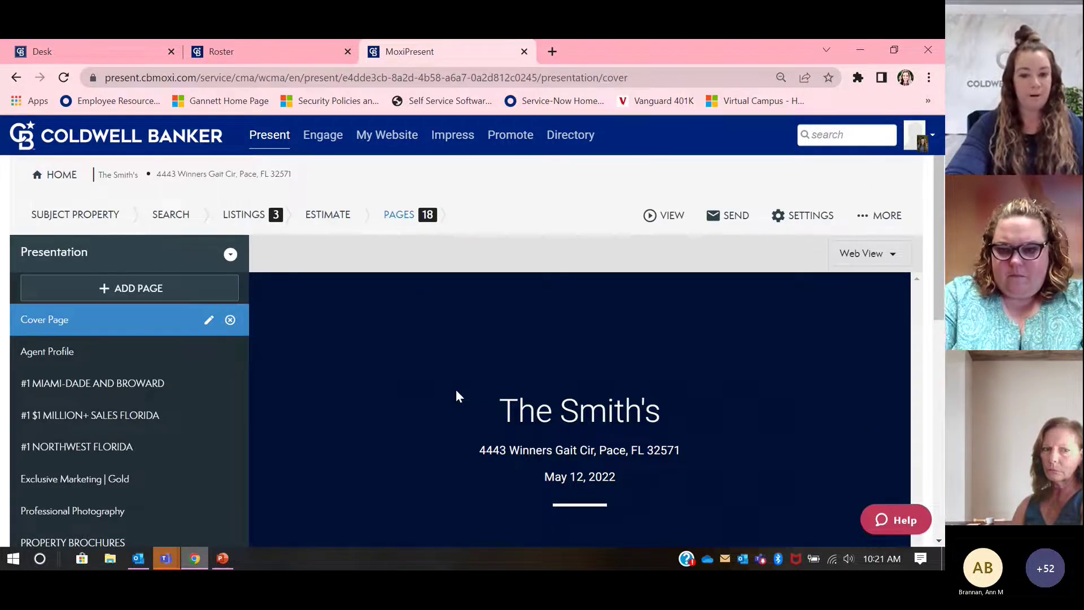
scroll(456, 391, down, 2)
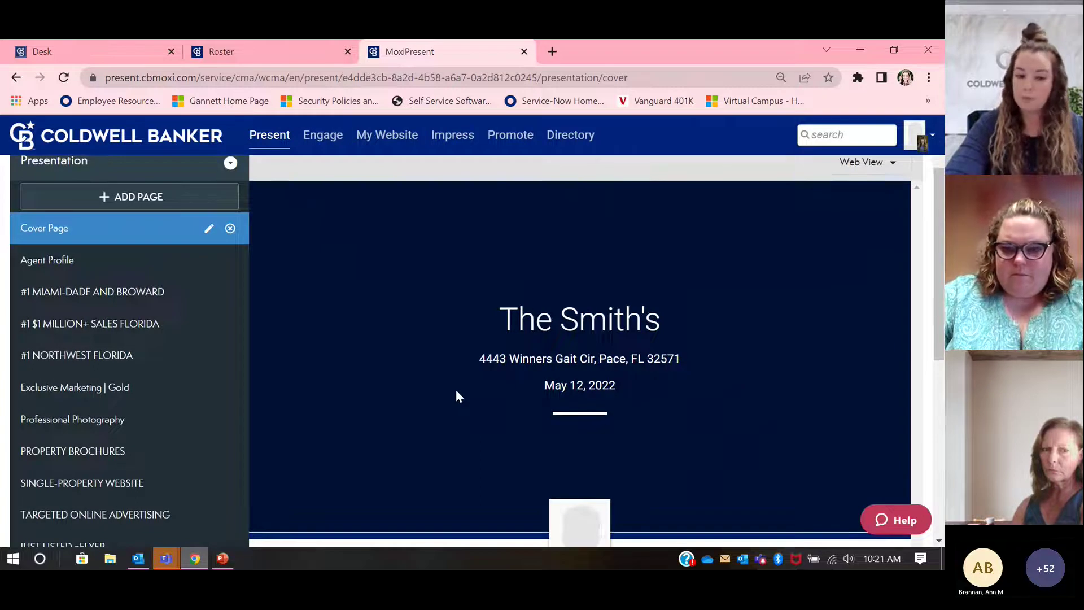
scroll(456, 391, down, 2)
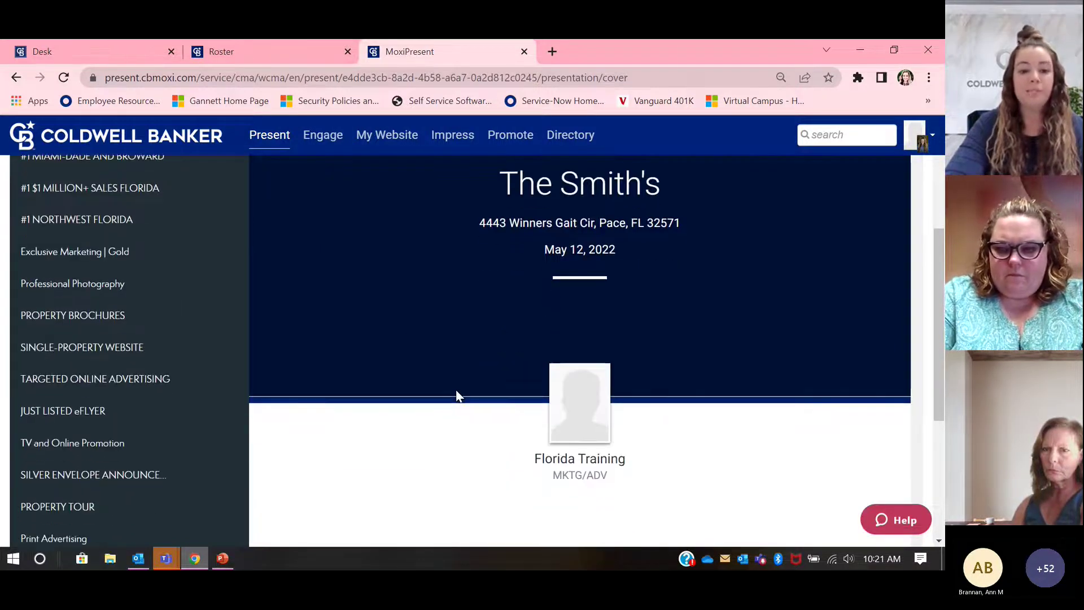
scroll(456, 390, up, 1)
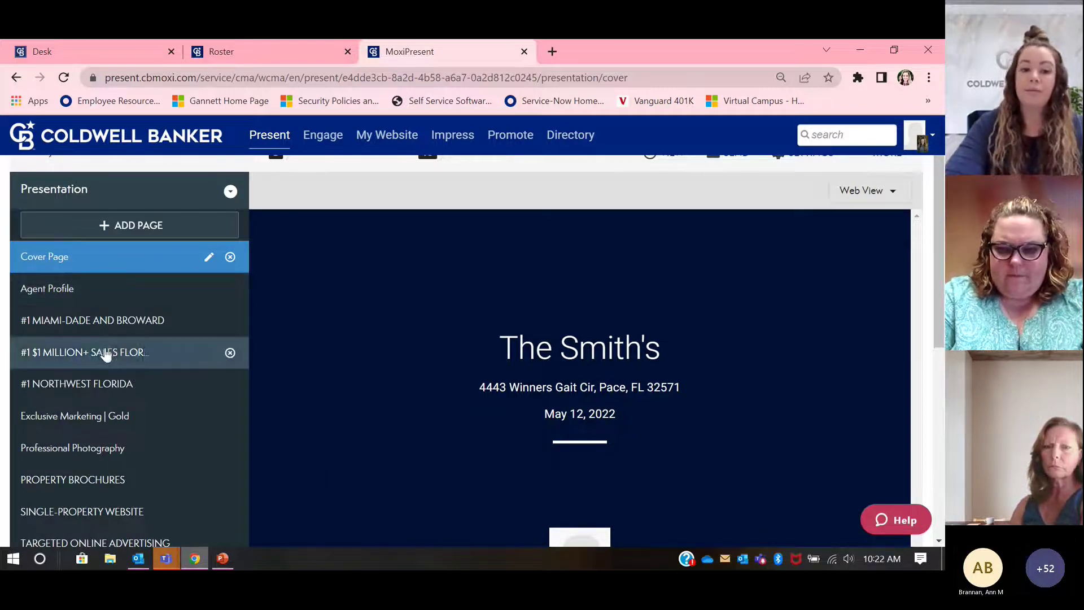
- Preview the Agent Profile page, then the #1 Miami-Dade and Broward Counties page
click(110, 290)
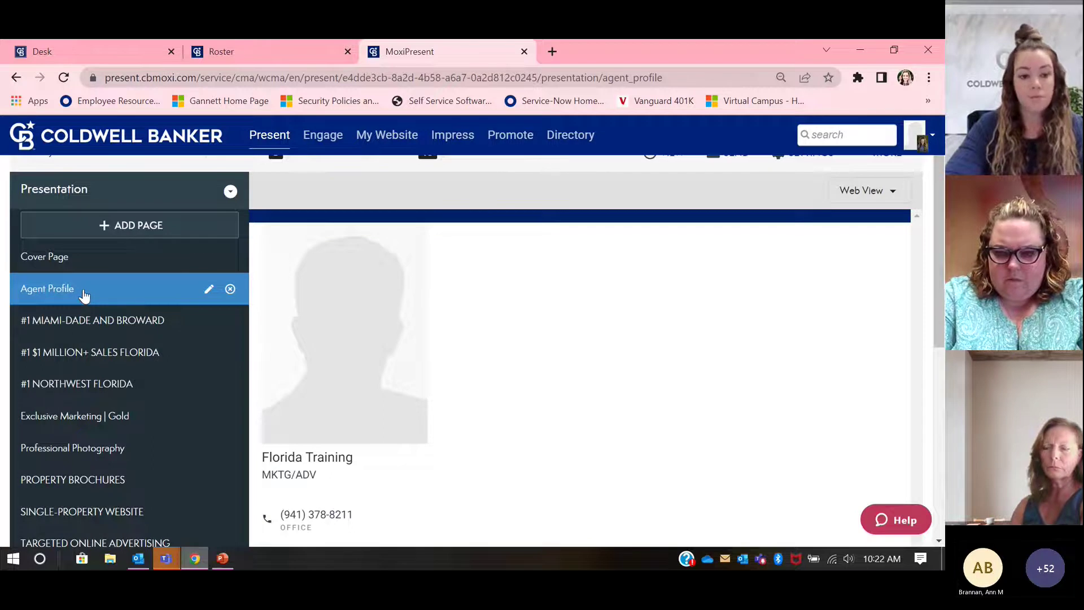
mouse_move(83, 295)
mouse_down()
mouse_move(92, 387)
mouse_move(80, 278)
mouse_move(82, 287)
mouse_up()
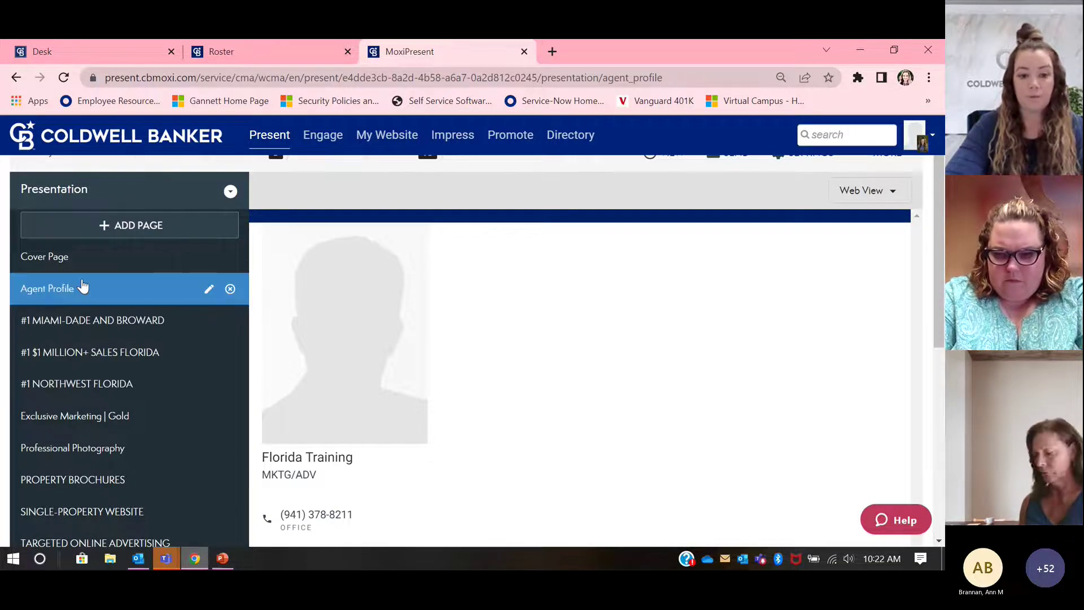
click(76, 318)
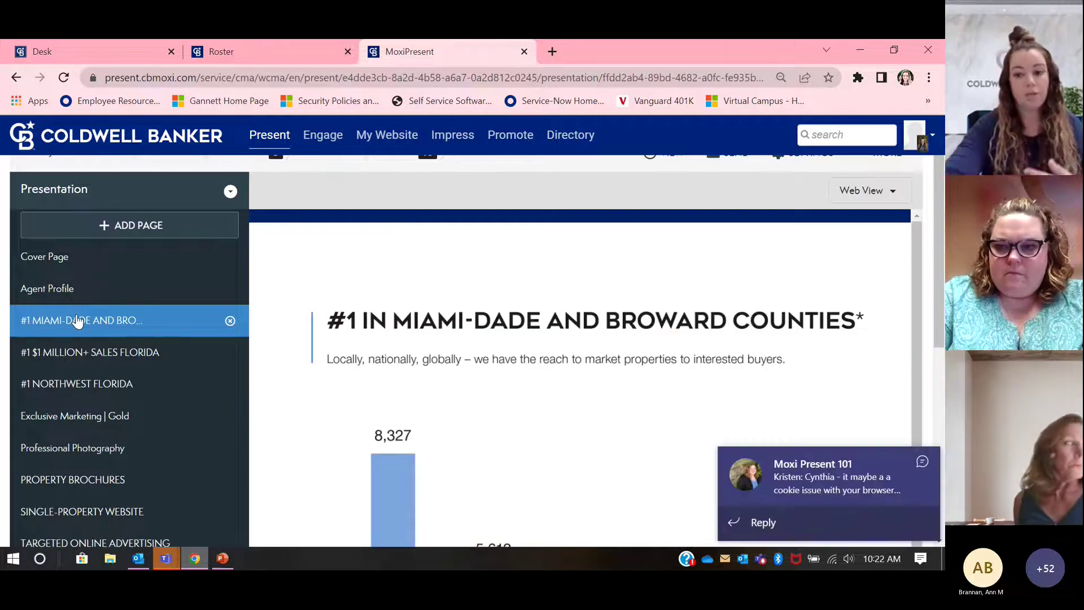
scroll(478, 413, down, 3)
scroll(478, 413, up, 2)
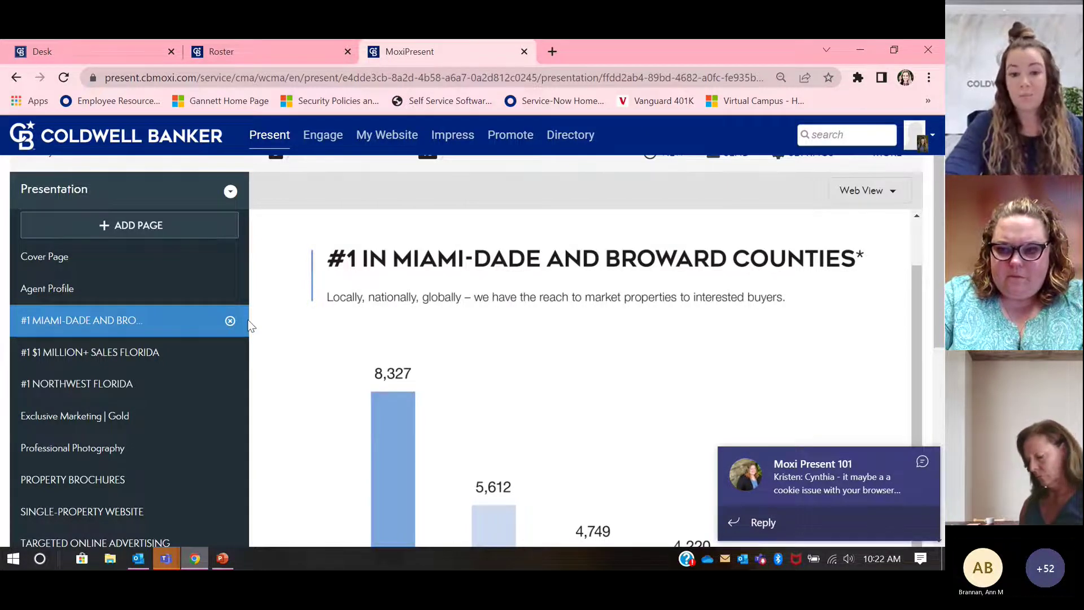
- Remove the #1 Miami-Dade and Broward page, leaving 17 pages, and bring up the add-page choices
click(229, 320)
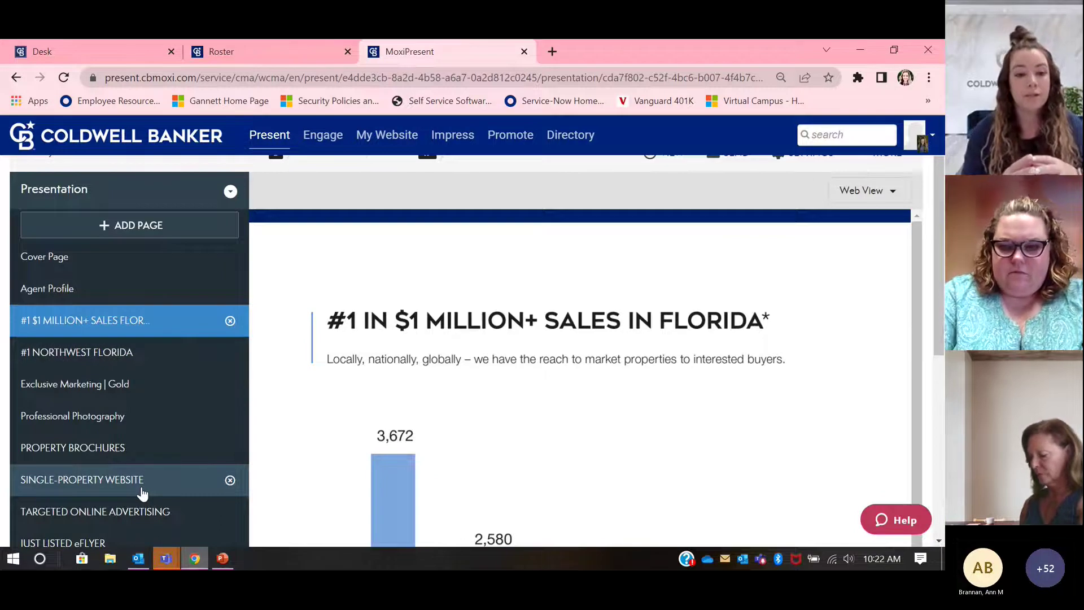
scroll(141, 494, down, 3)
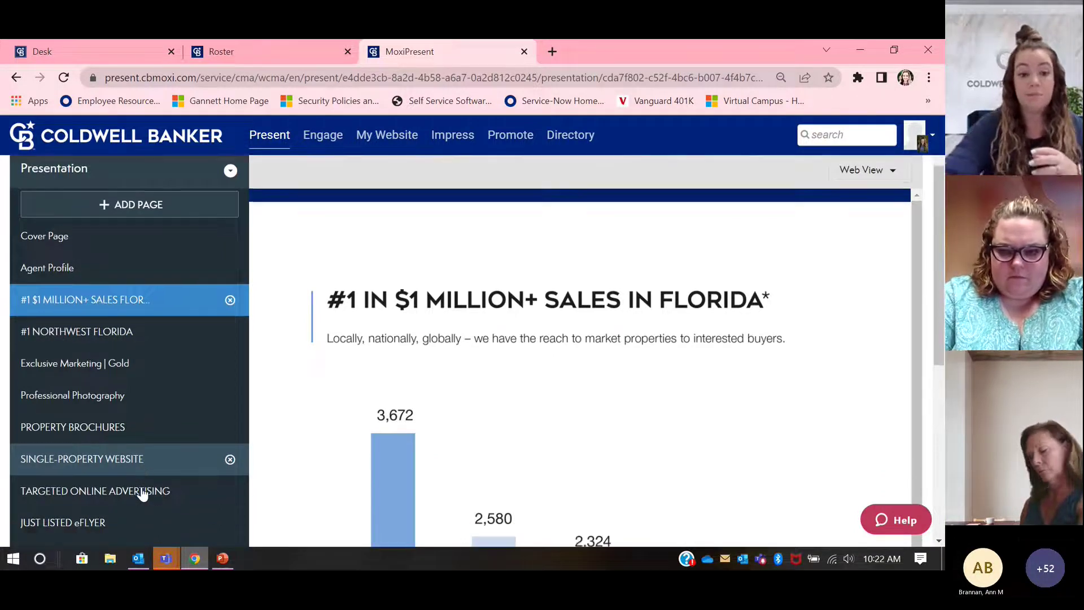
scroll(141, 494, down, 1)
scroll(20, 452, down, 1)
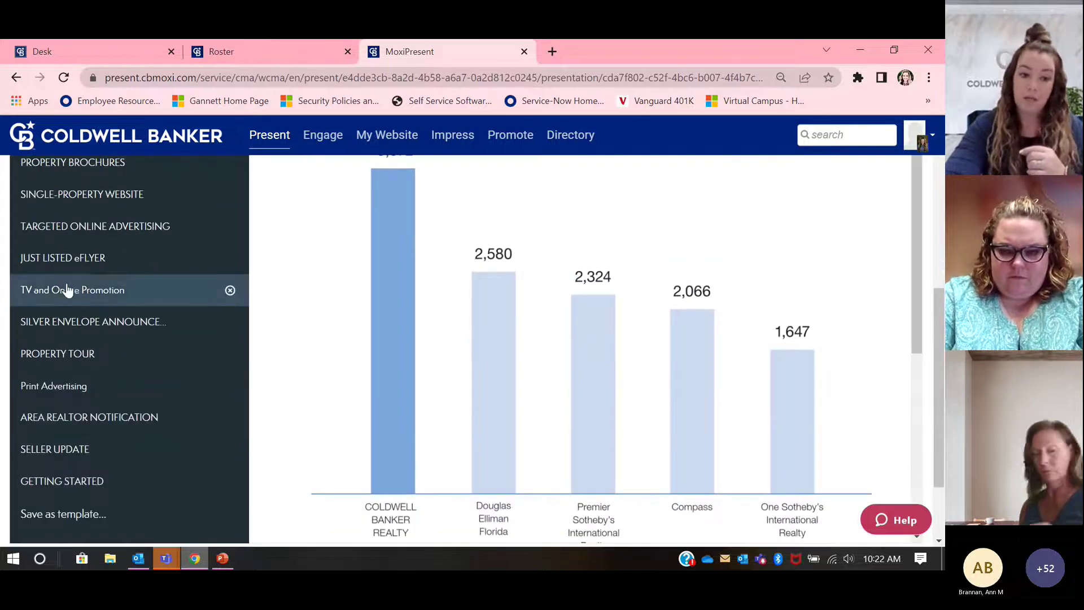
scroll(63, 353, up, 5)
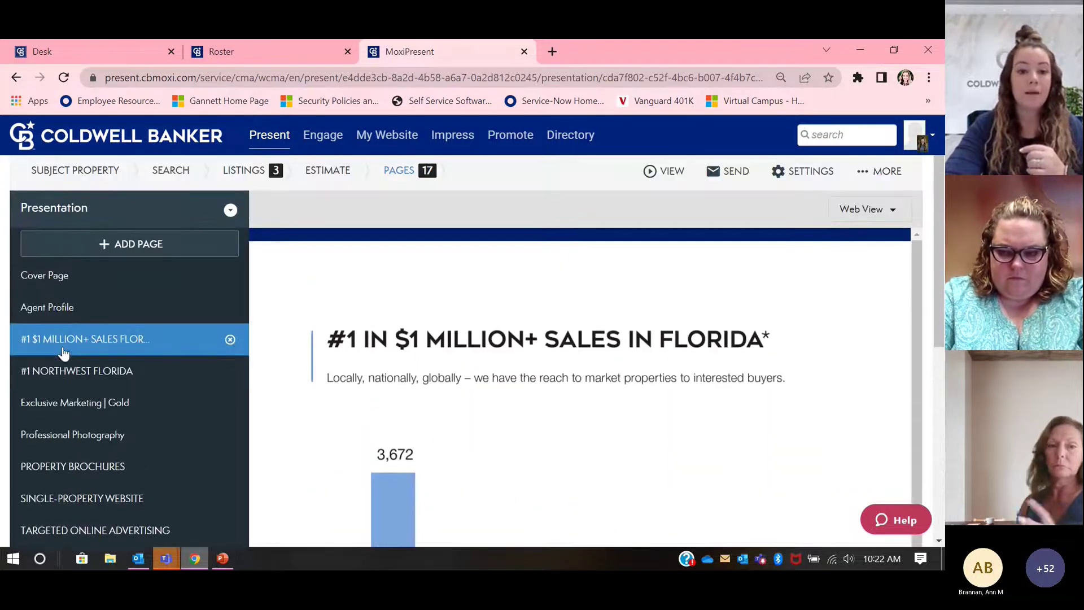
click(139, 260)
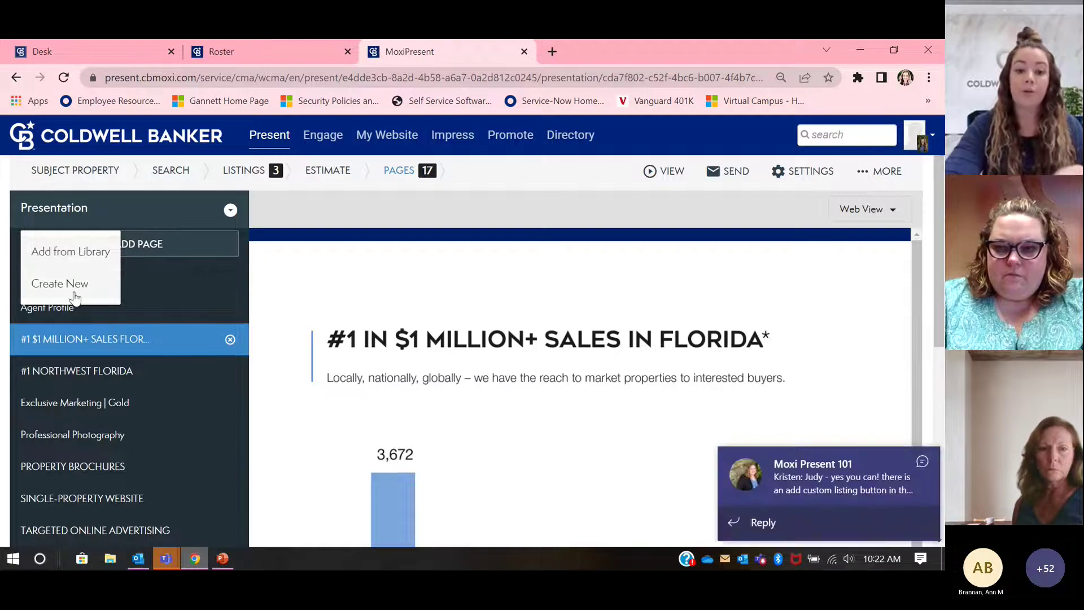
- From the library, add Property Summary, Listing Location Map, Listing Overview, Side by Side and Status Comparisons
click(73, 258)
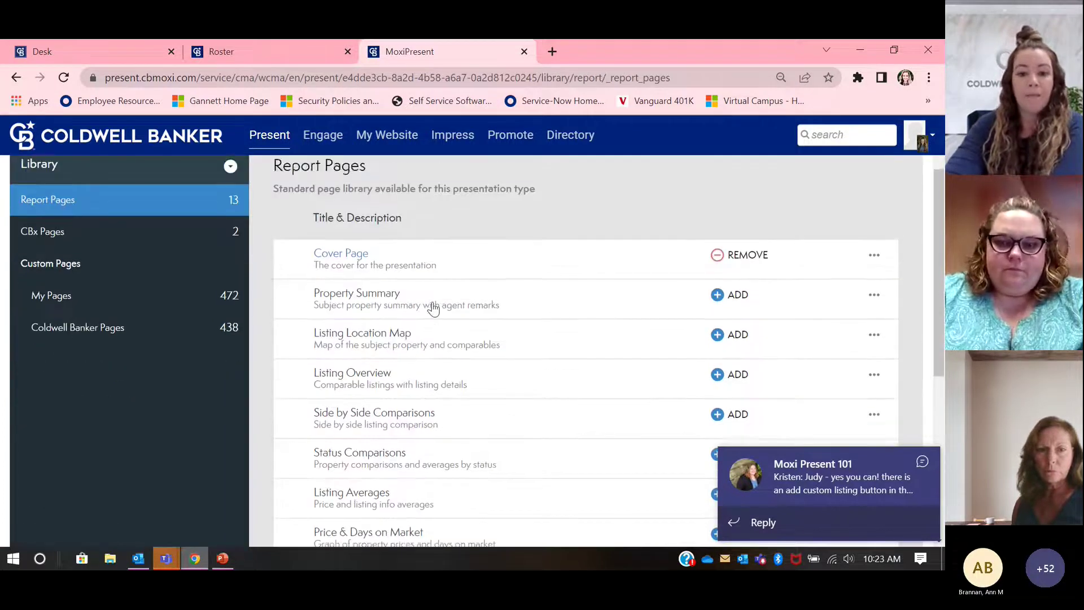
scroll(516, 354, down, 2)
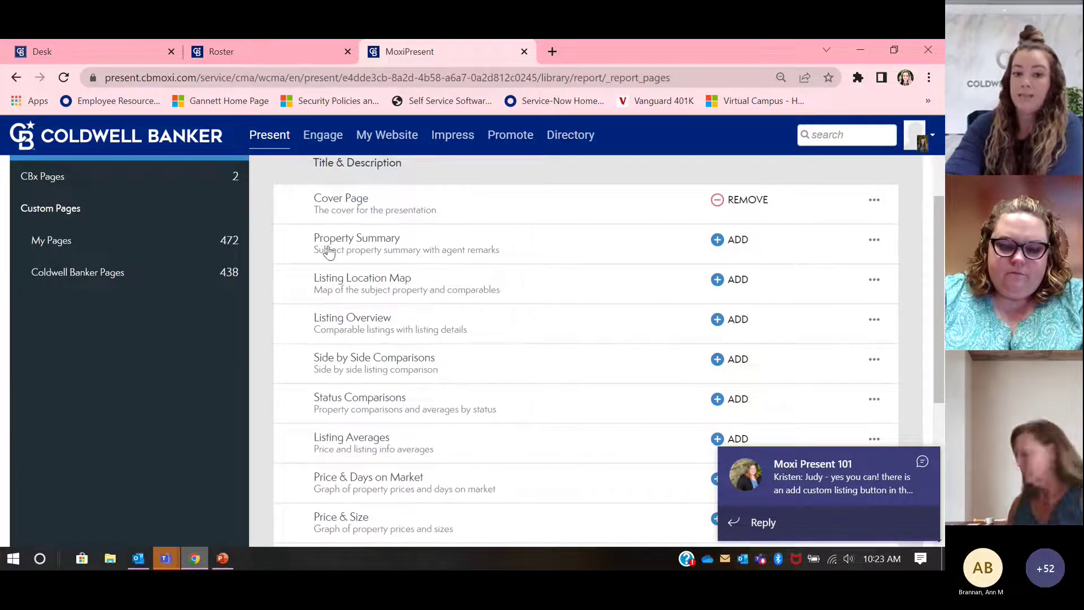
click(720, 242)
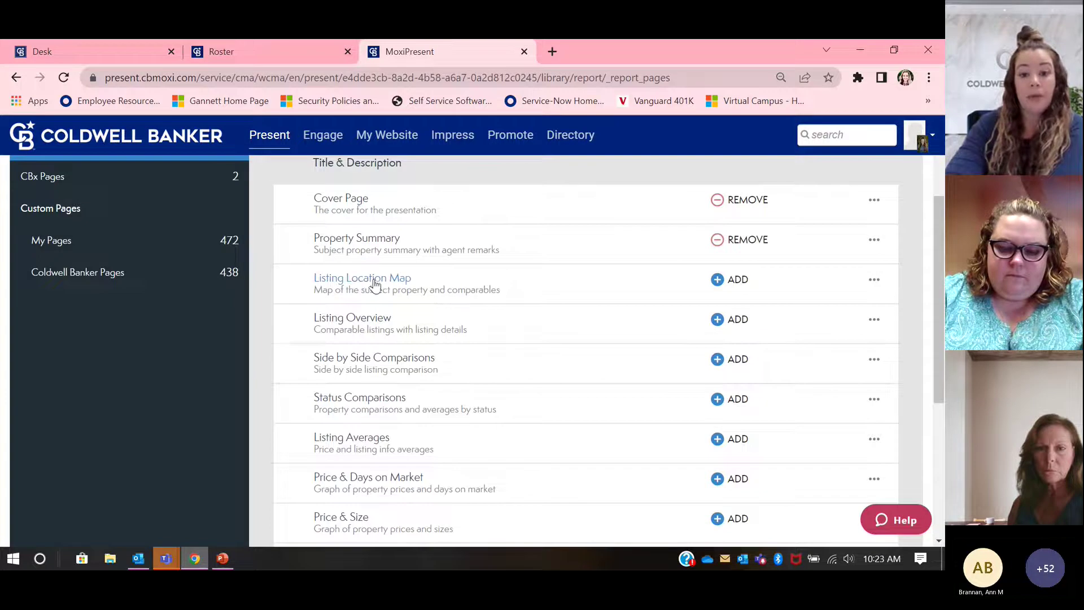
click(719, 279)
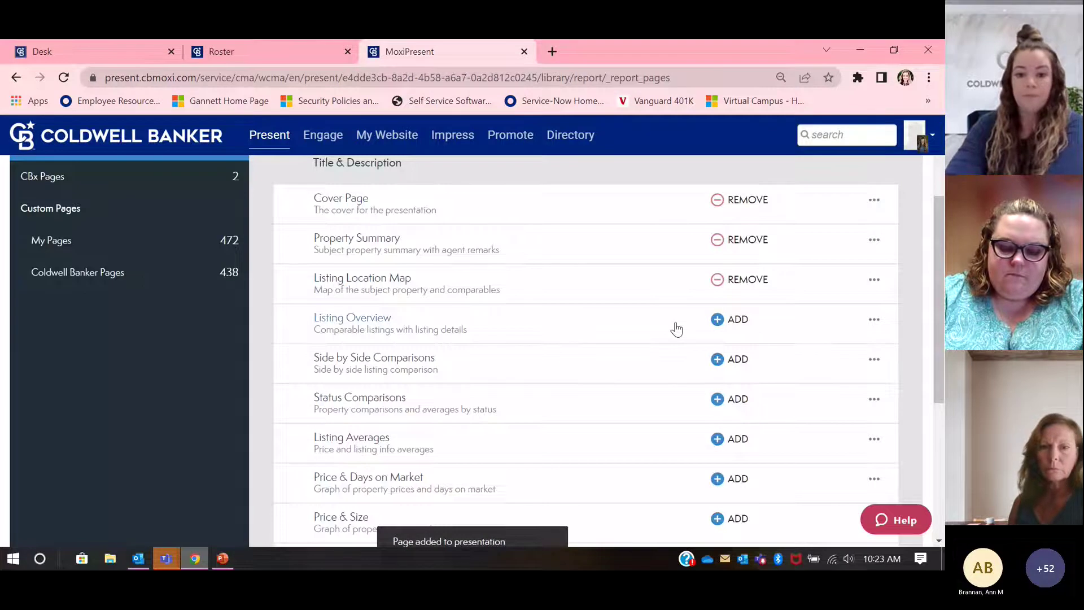
click(722, 319)
scroll(621, 310, down, 1)
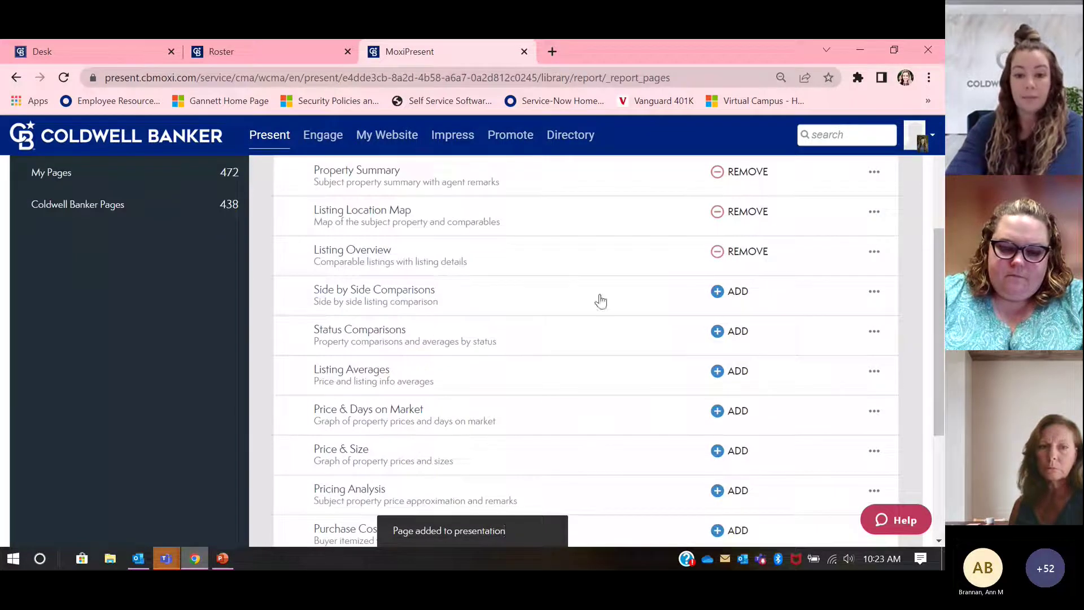
click(723, 294)
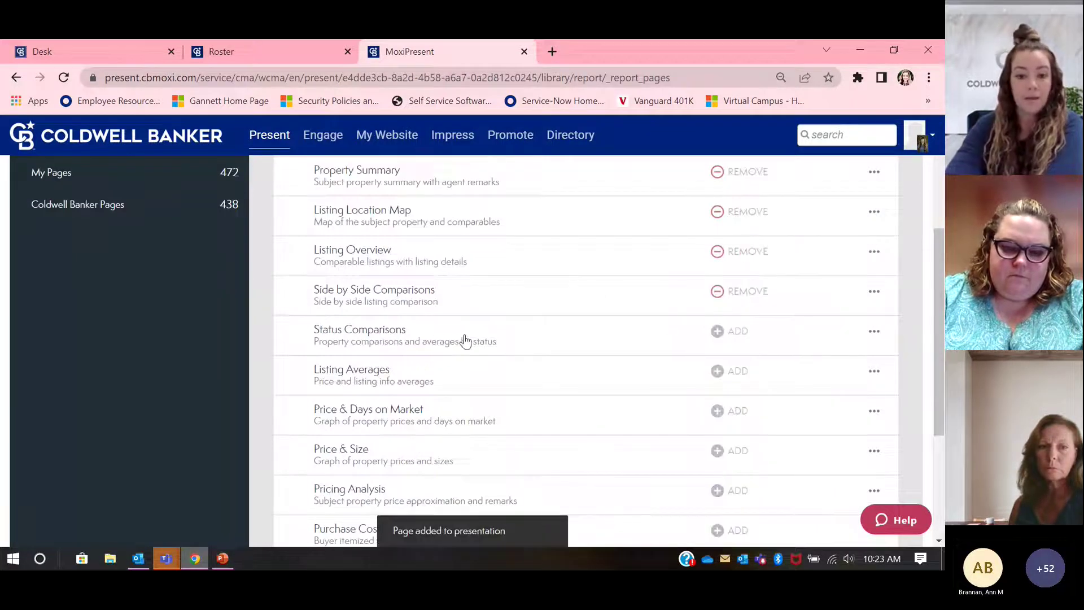
scroll(456, 341, down, 1)
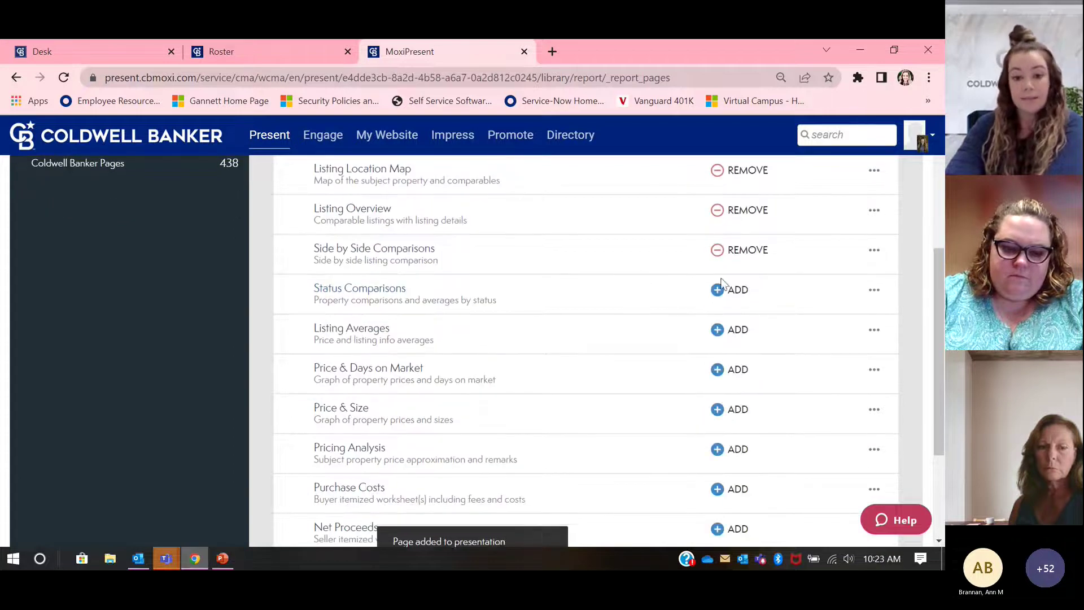
click(719, 290)
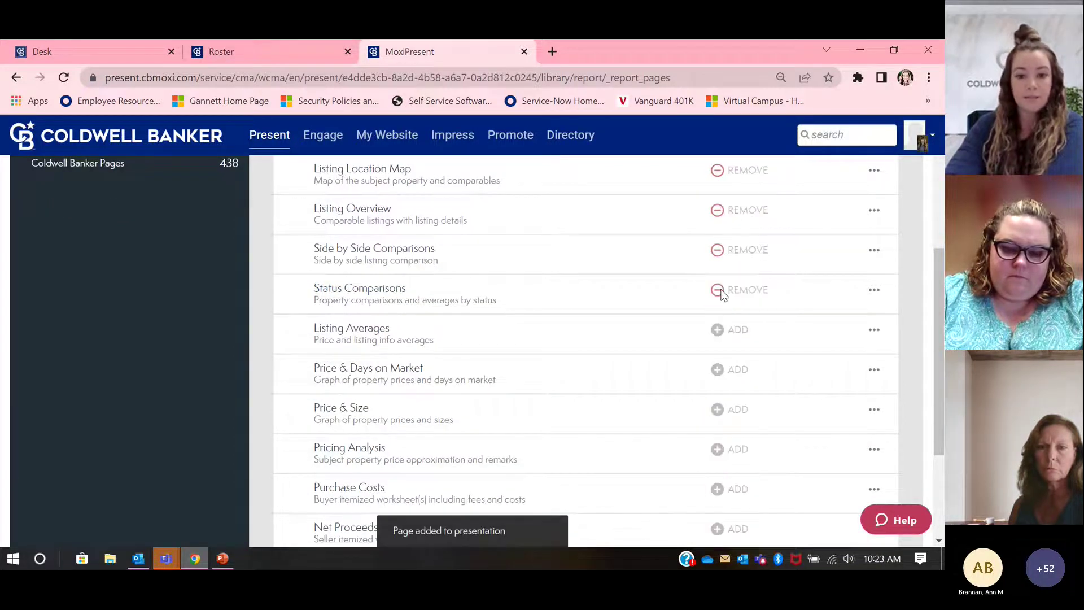
scroll(632, 343, down, 1)
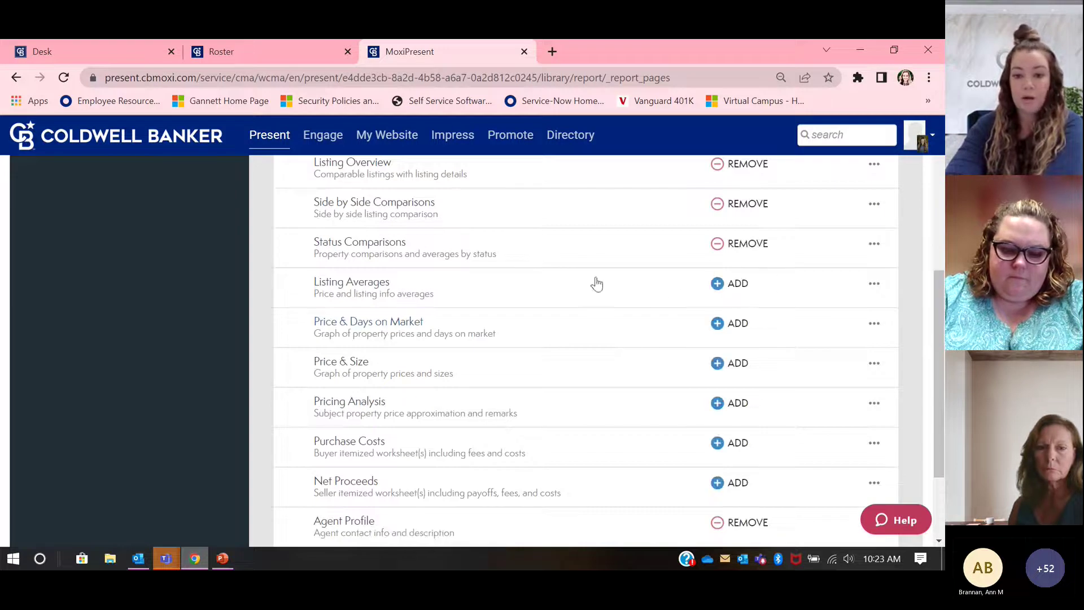
- Preview the Listing Averages report page and add it to the presentation
click(352, 284)
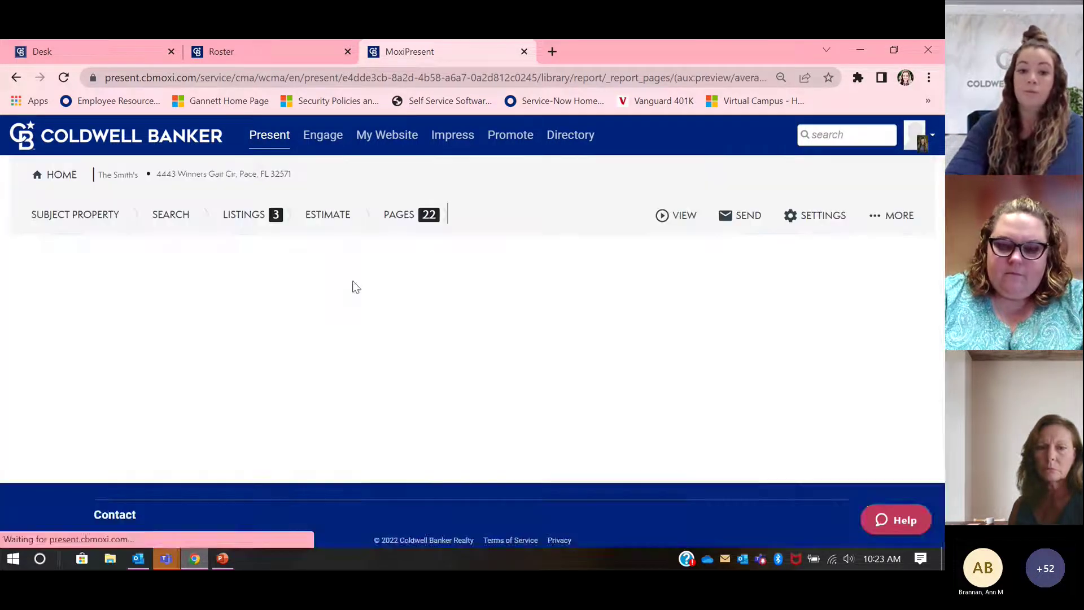
scroll(387, 416, down, 3)
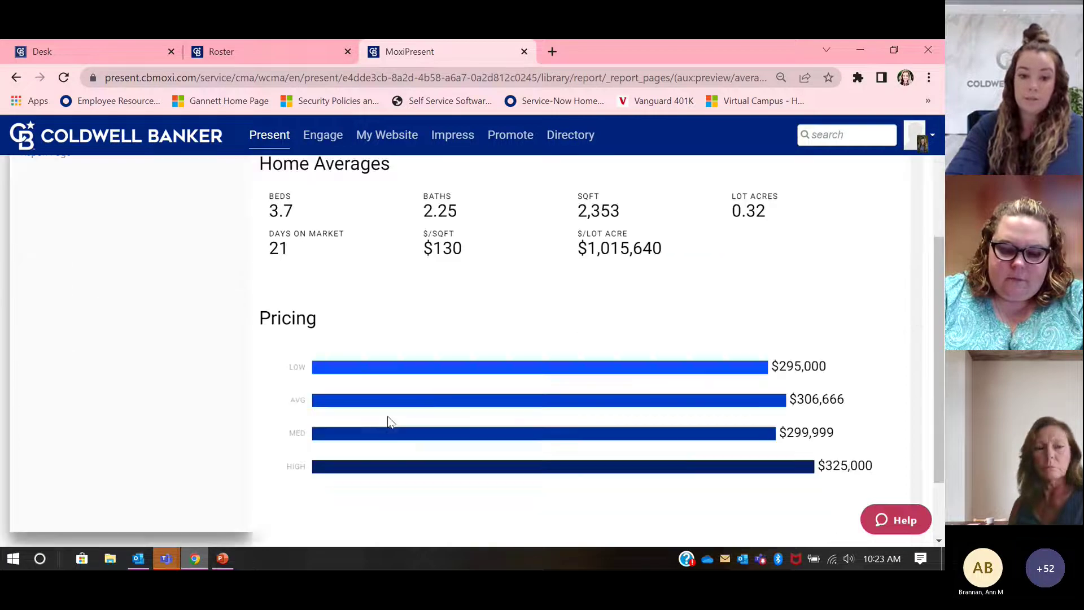
scroll(387, 416, up, 3)
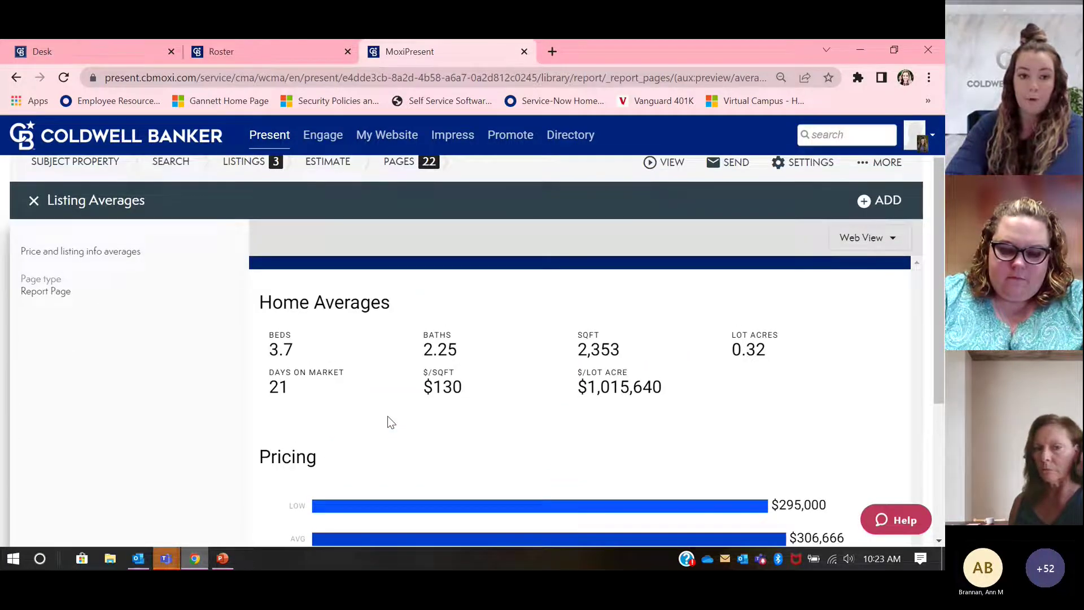
click(34, 200)
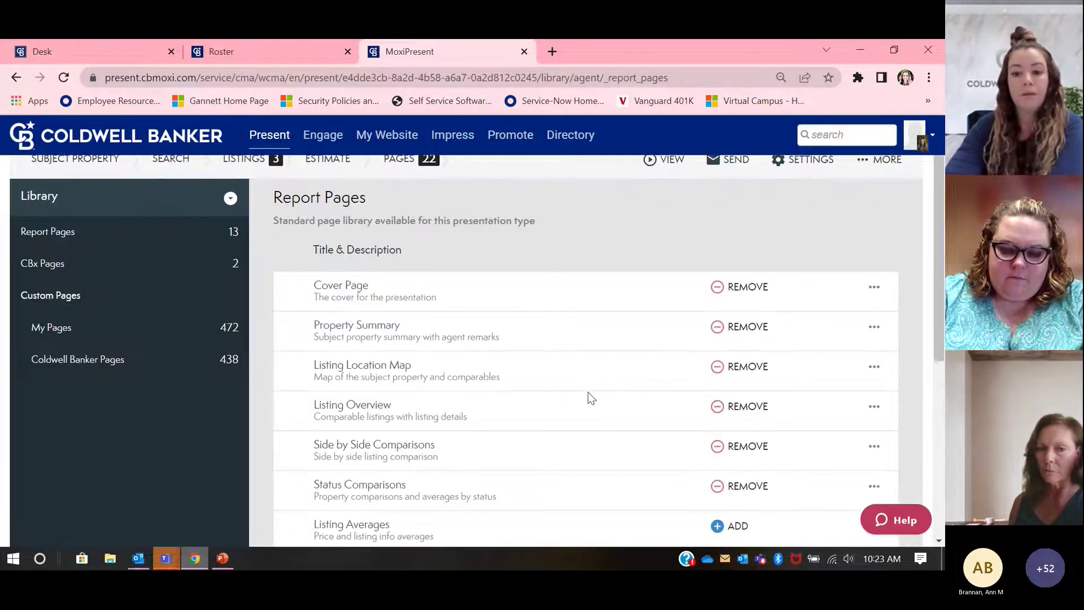
scroll(588, 392, down, 3)
click(718, 380)
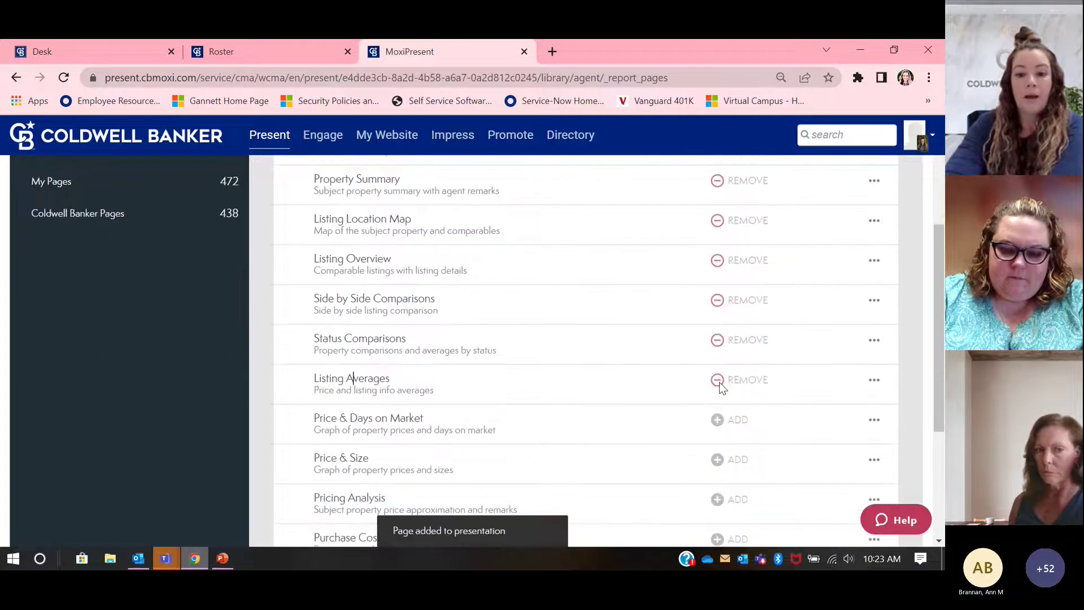
- Add the Price & Days on Market, Price & Size and Pricing Analysis pages, bringing it to 26
scroll(467, 460, down, 1)
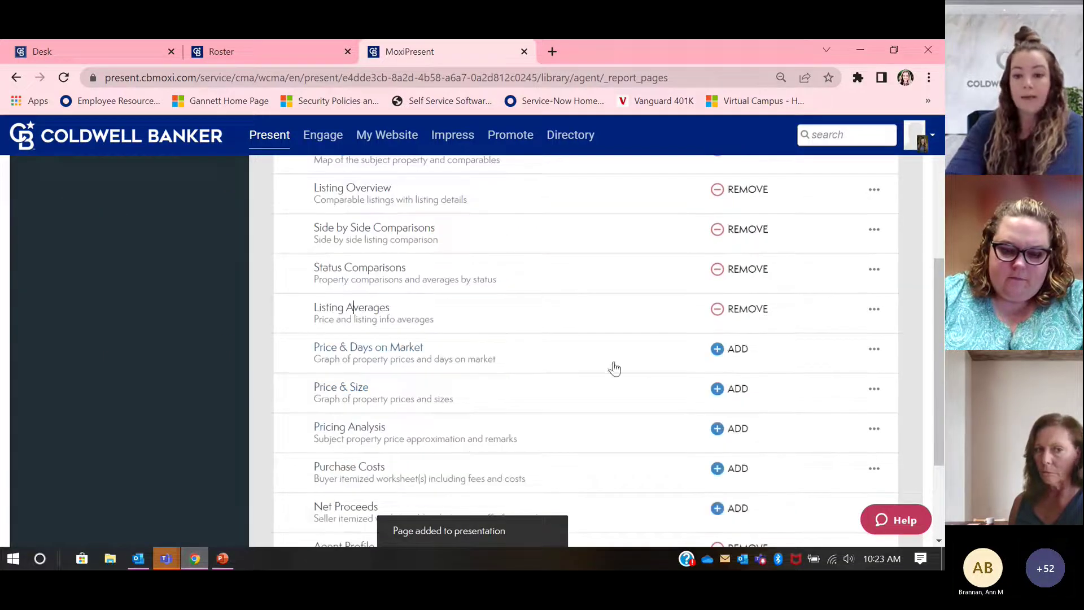
click(725, 355)
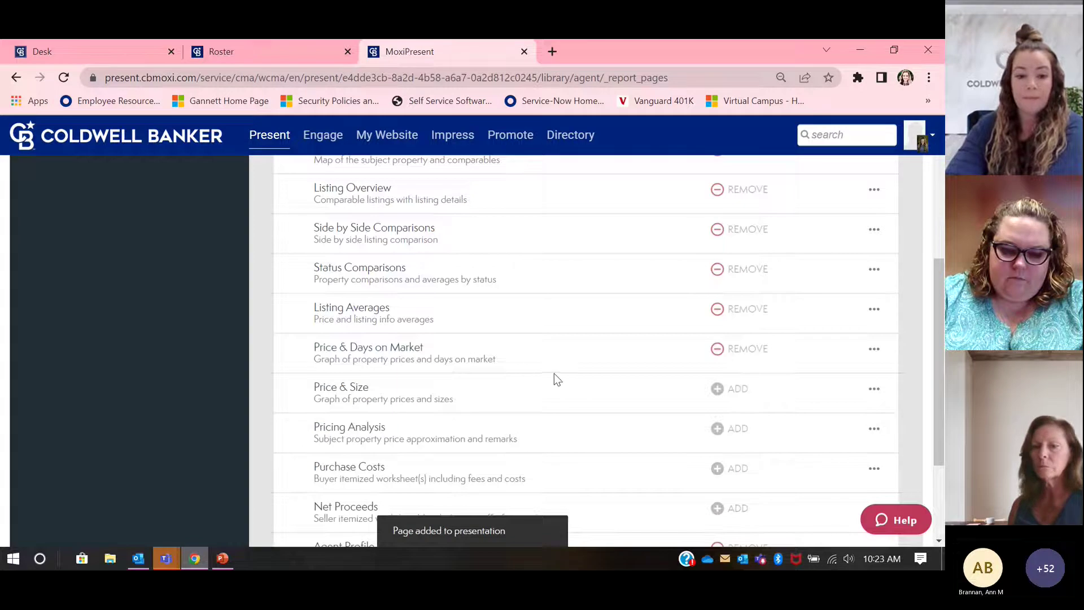
scroll(551, 374, down, 2)
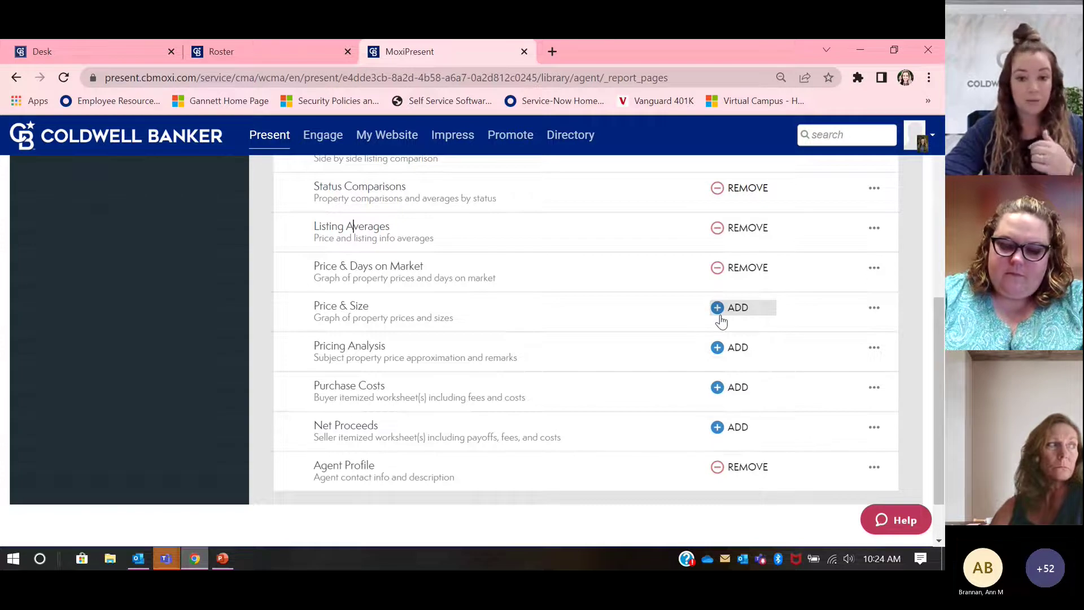
click(728, 307)
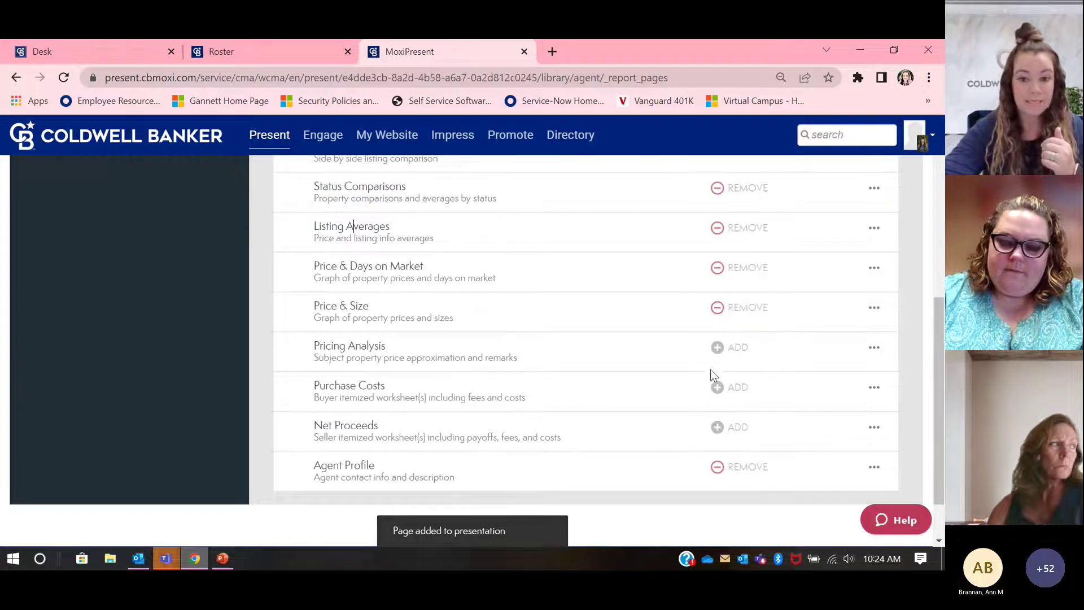
click(722, 352)
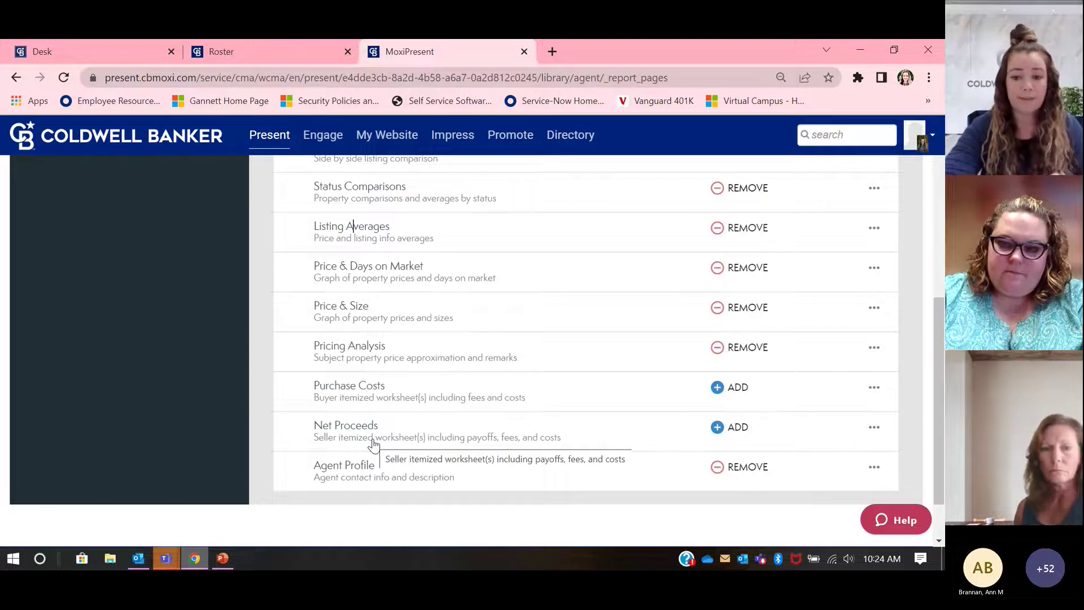
scroll(373, 445, up, 7)
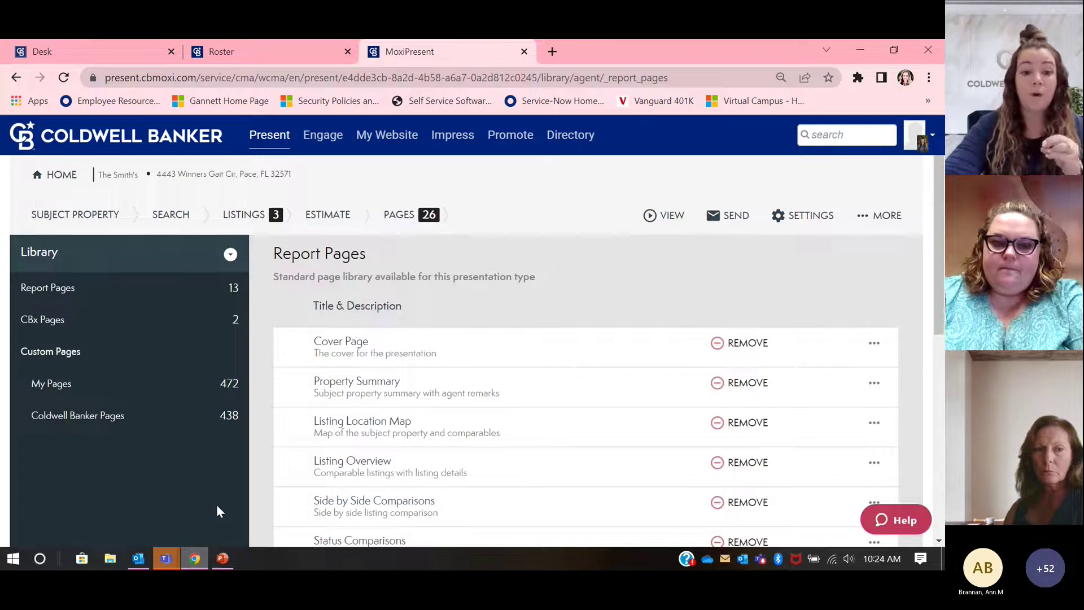
- Browse the Coldwell Banker Pages folders, including the Seller, Buyer, Luxury and Recruiting collections
click(80, 421)
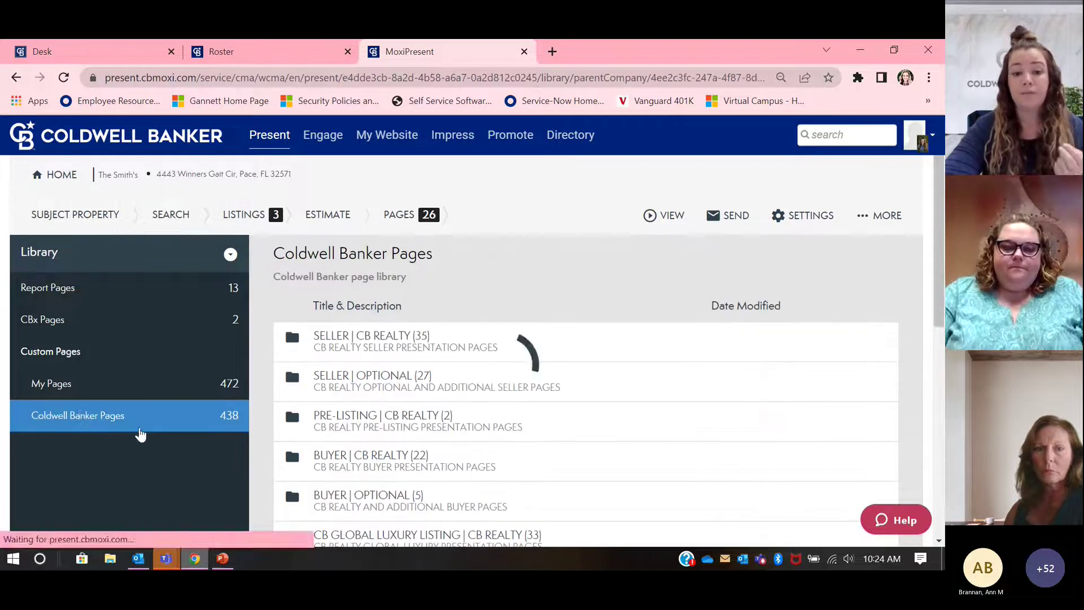
scroll(474, 397, down, 1)
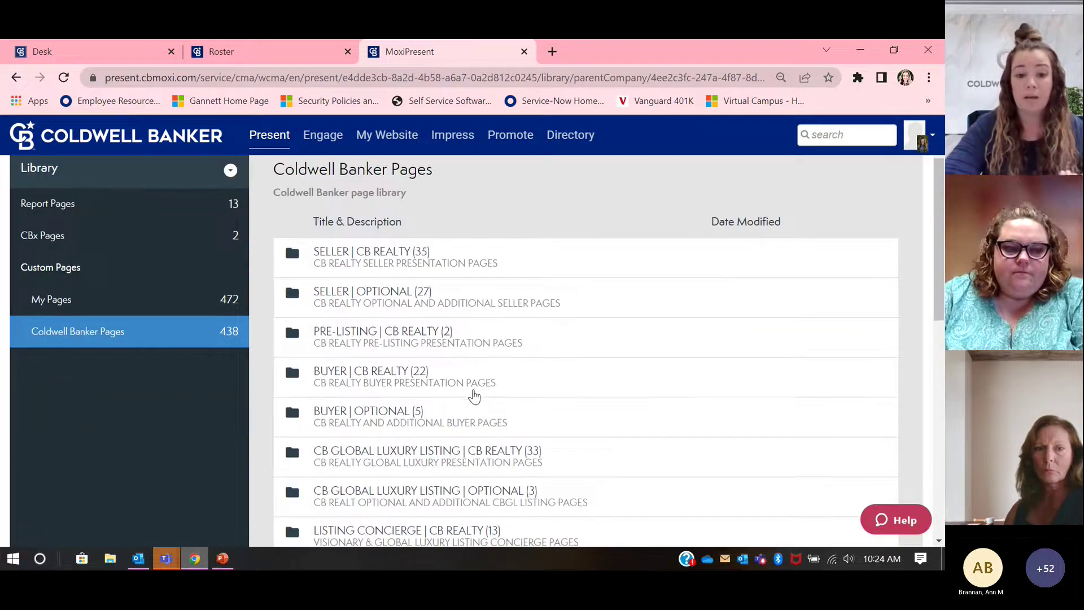
scroll(474, 397, down, 1)
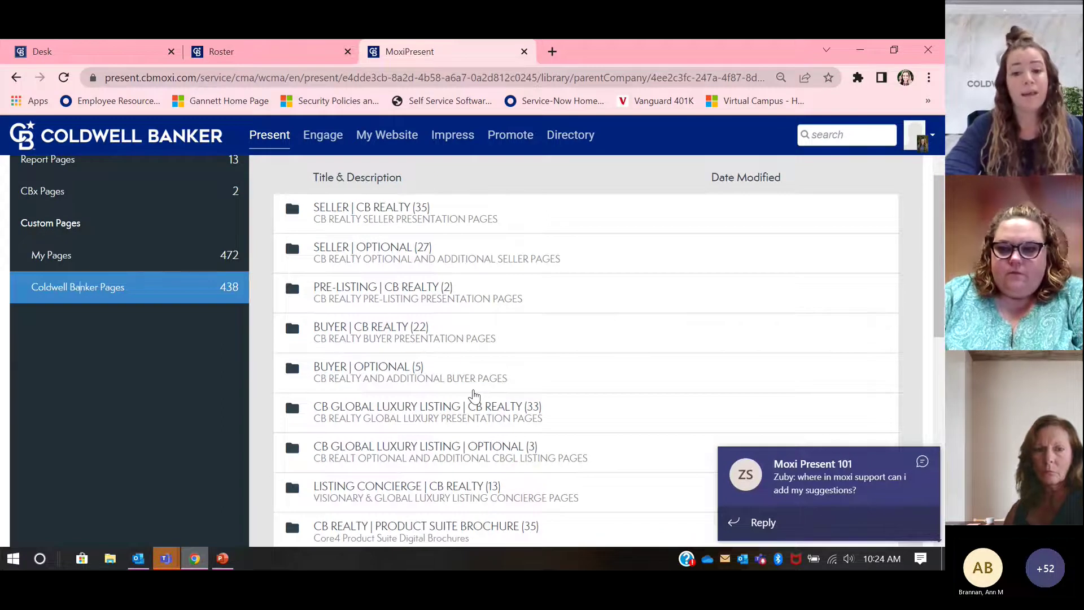
scroll(475, 395, down, 4)
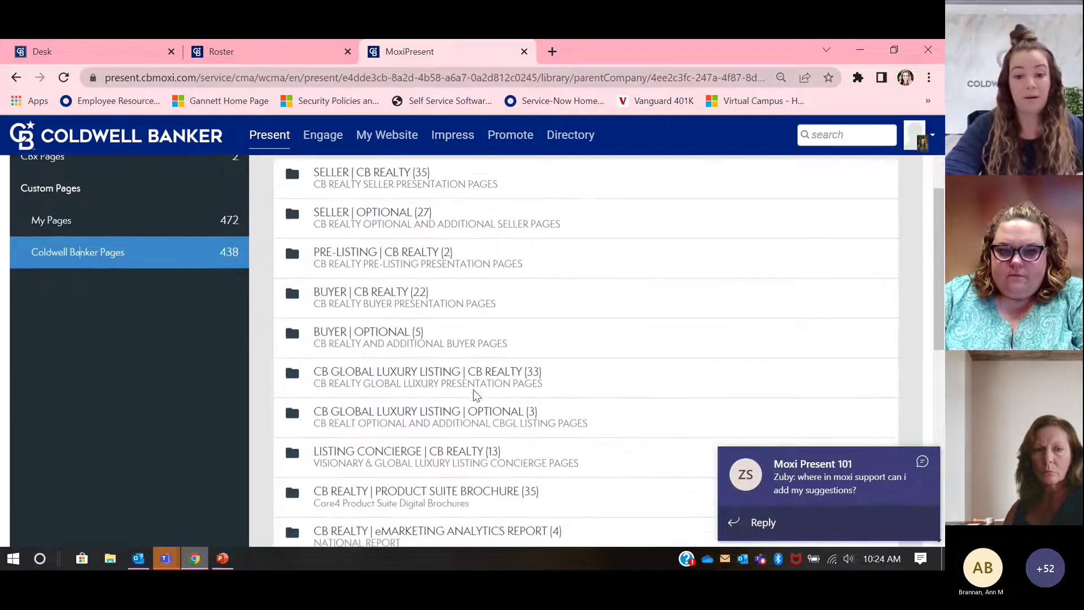
scroll(474, 396, down, 5)
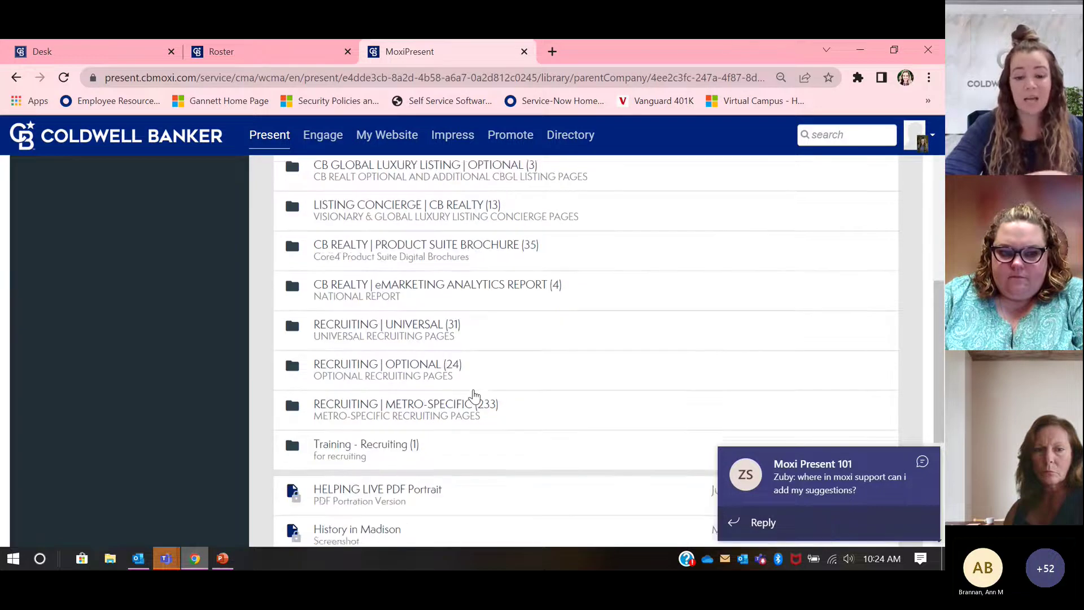
scroll(474, 397, up, 12)
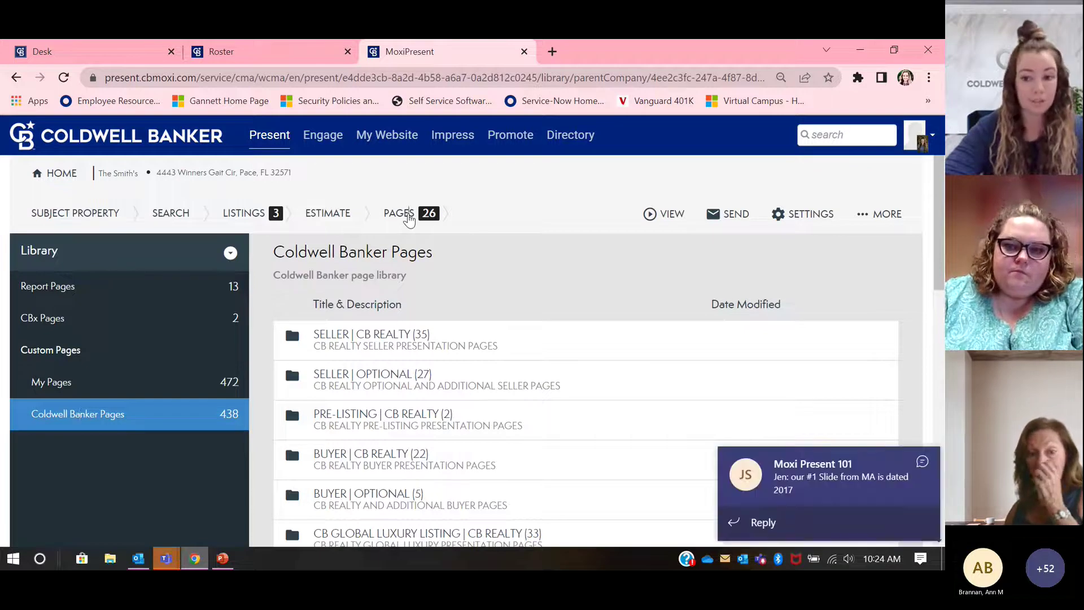
- Return to the presentation's own page list and look over its pages
click(408, 214)
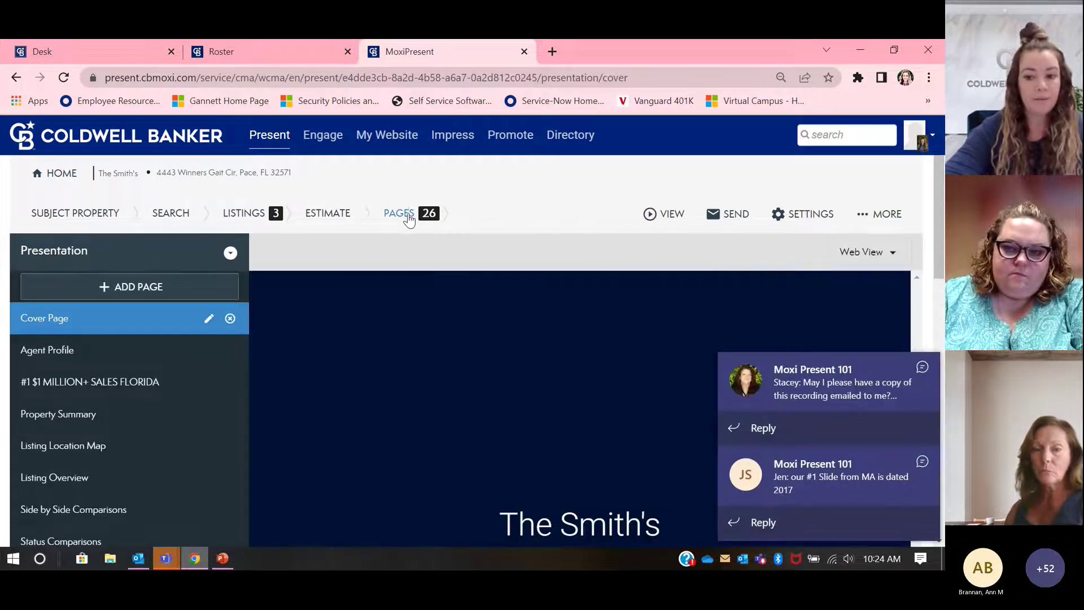
scroll(189, 339, down, 2)
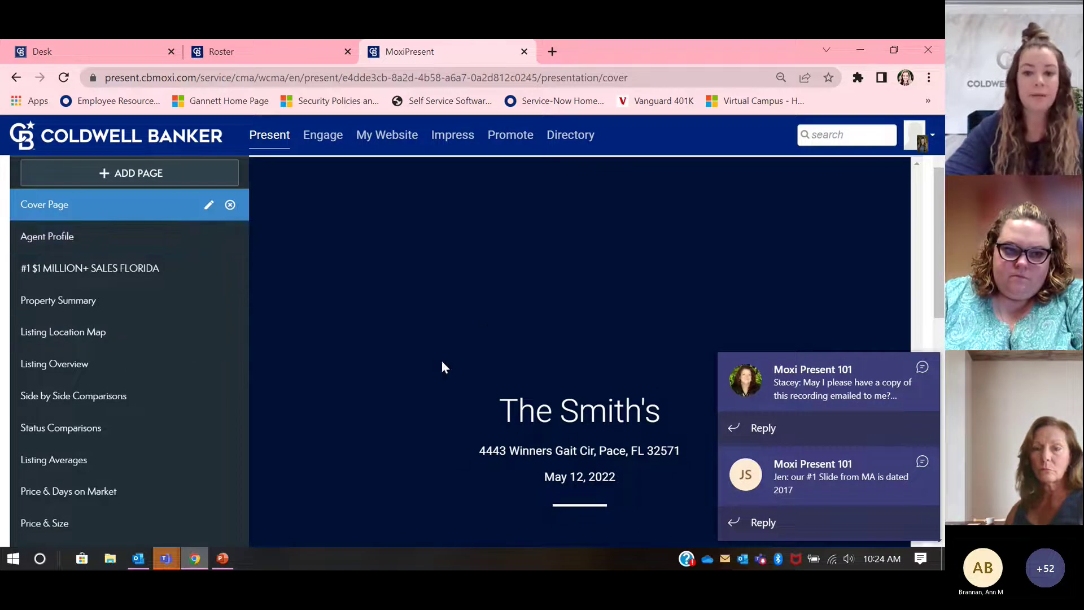
scroll(443, 367, down, 2)
scroll(441, 364, up, 2)
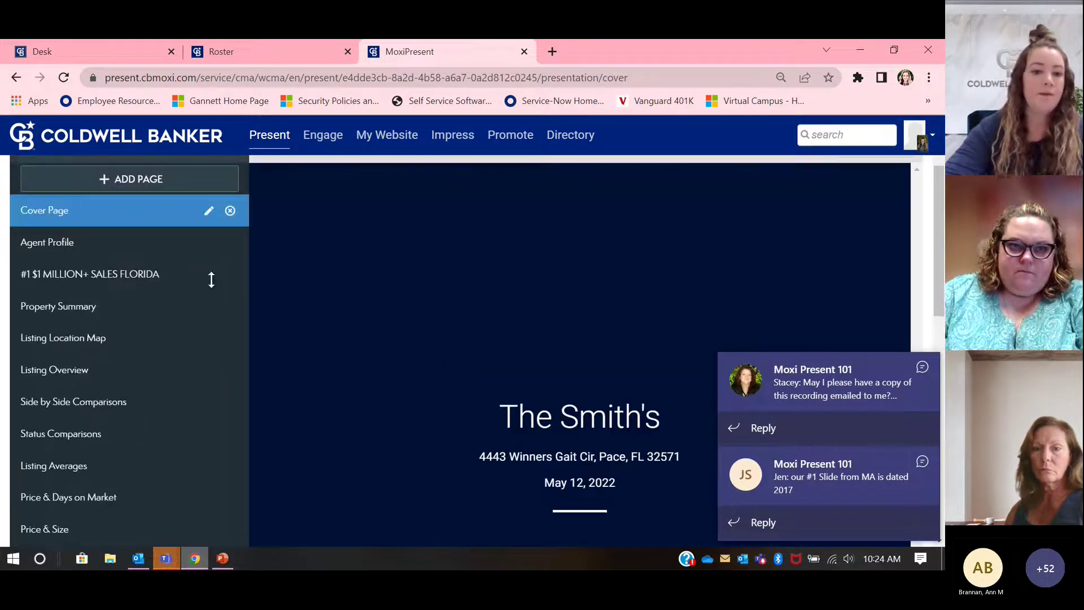
- Display the Agent Profile page and review its contact details
click(135, 243)
scroll(412, 438, down, 2)
scroll(412, 438, up, 3)
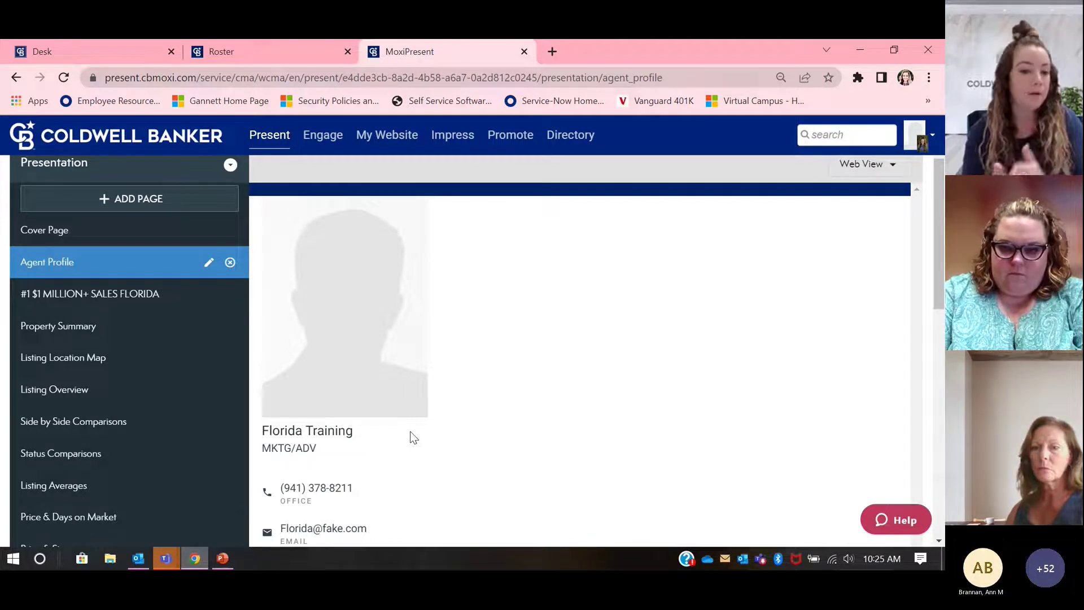
scroll(412, 437, down, 3)
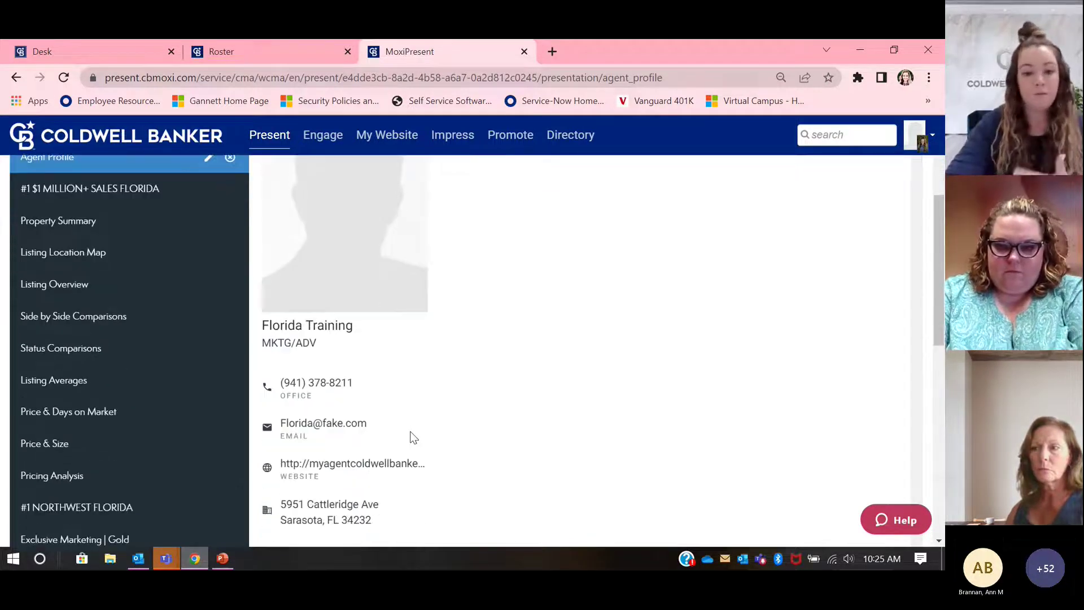
scroll(413, 438, down, 5)
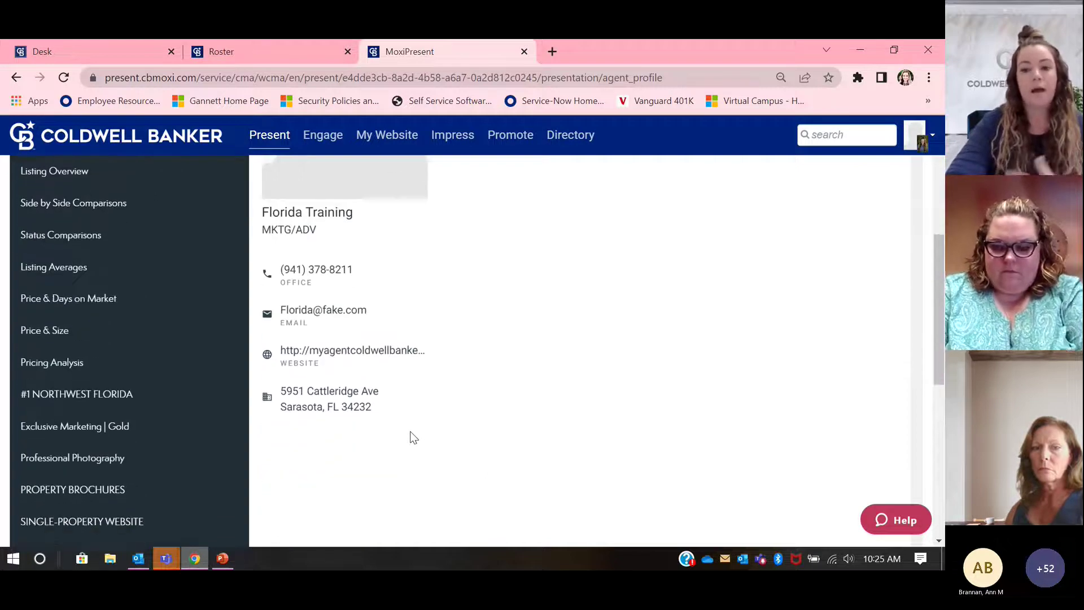
scroll(652, 315, up, 6)
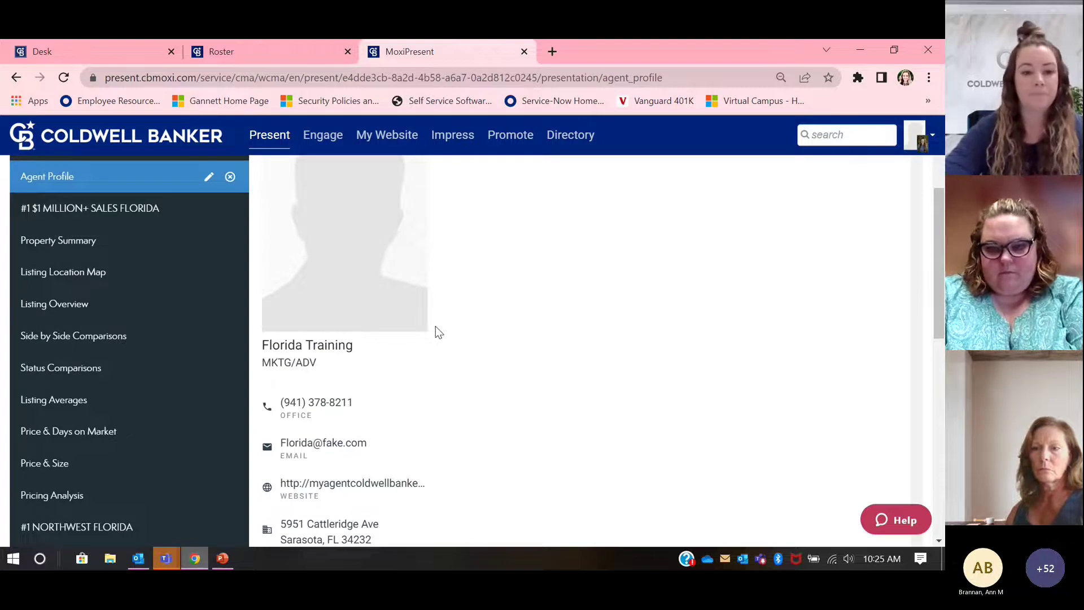
- View the $1 Million+ Sales Florida chart, then Agent Profile, then the chart again
click(102, 213)
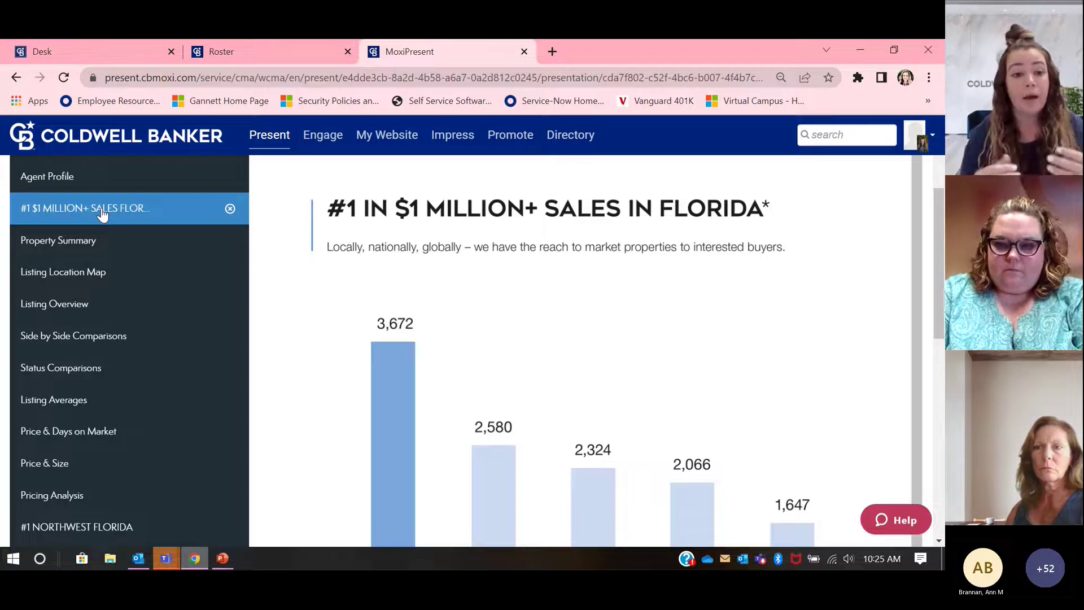
click(88, 180)
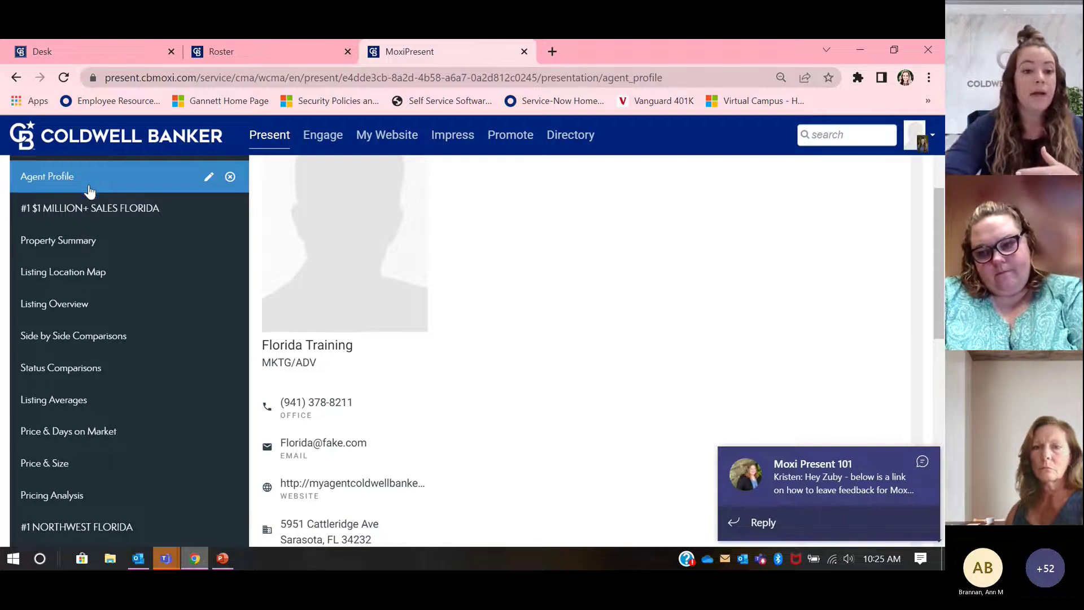
click(87, 209)
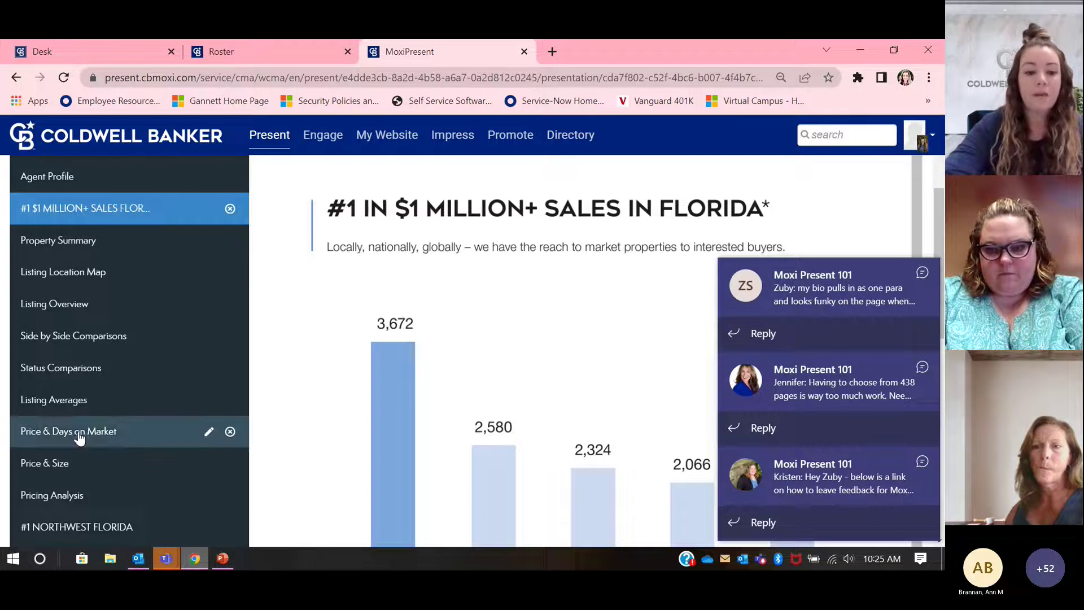
- Move the #1 Northwest Florida page to second in the page order
click(78, 526)
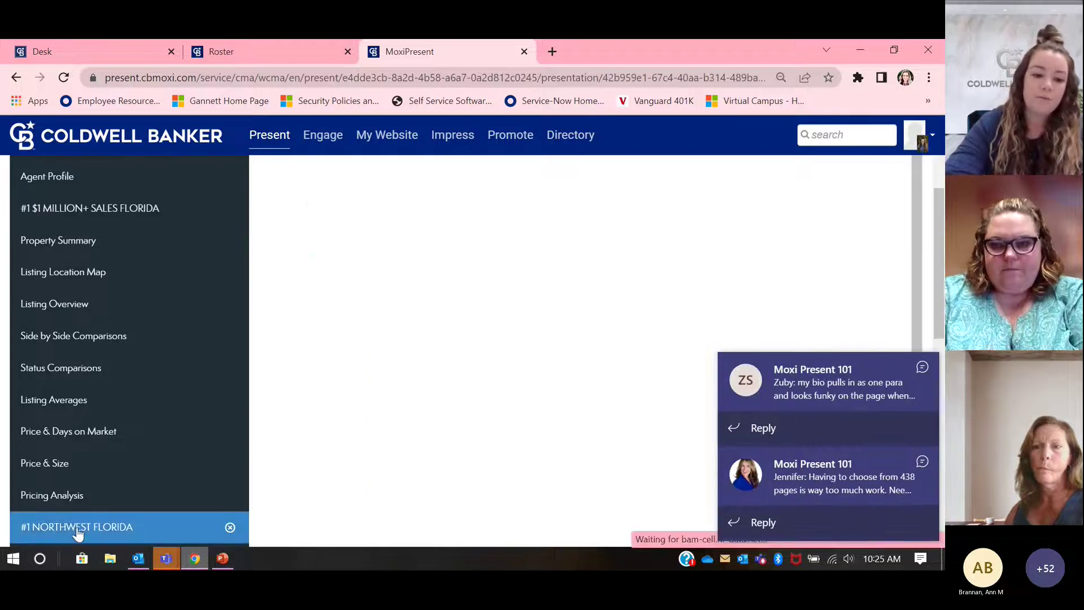
drag(78, 526, 74, 216)
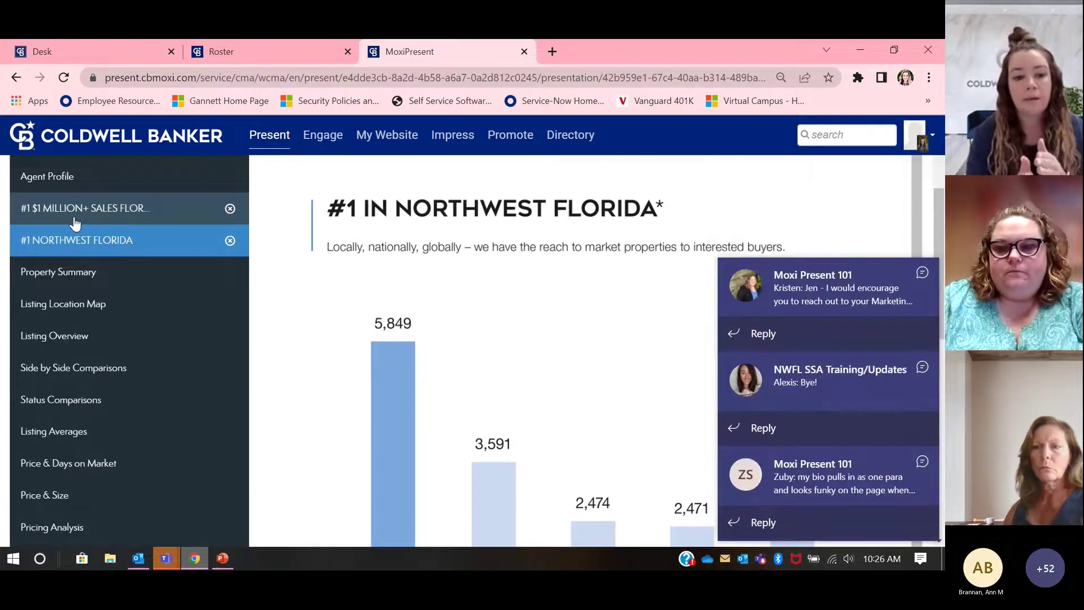
scroll(96, 363, down, 3)
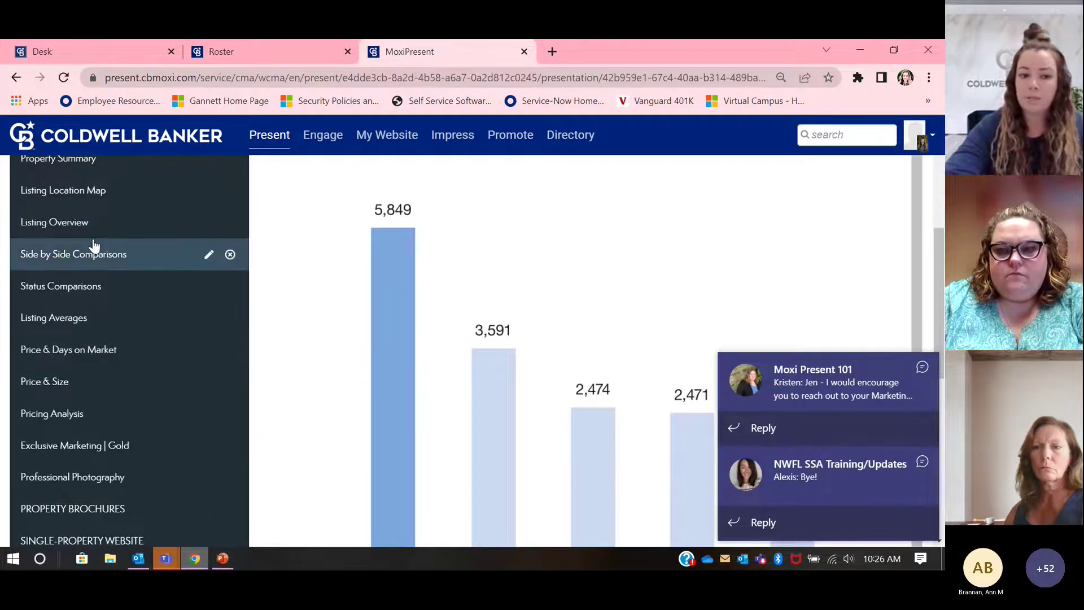
scroll(90, 245, up, 2)
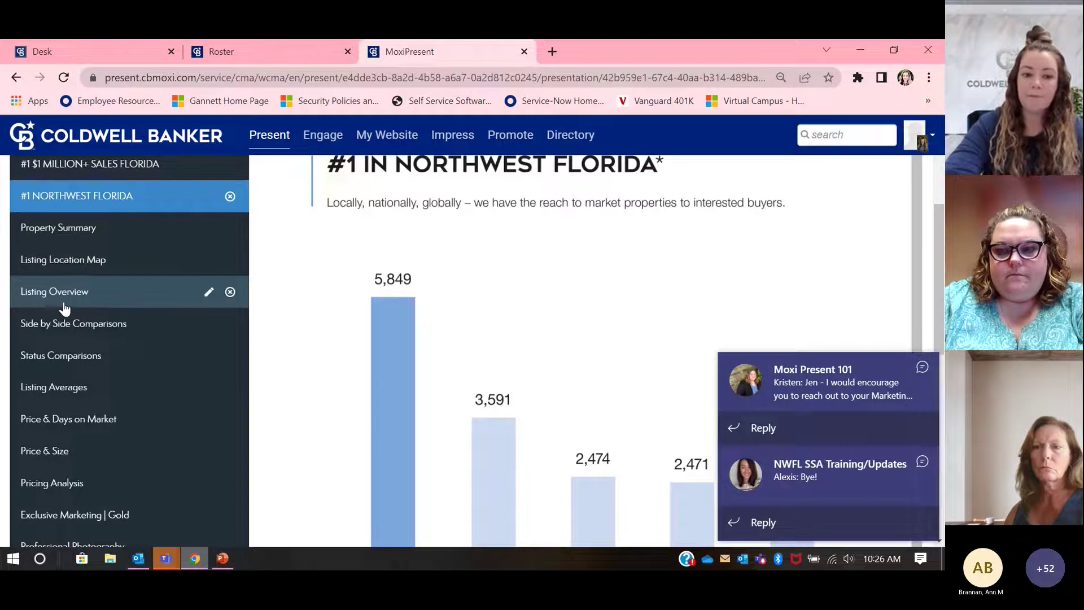
scroll(66, 310, down, 2)
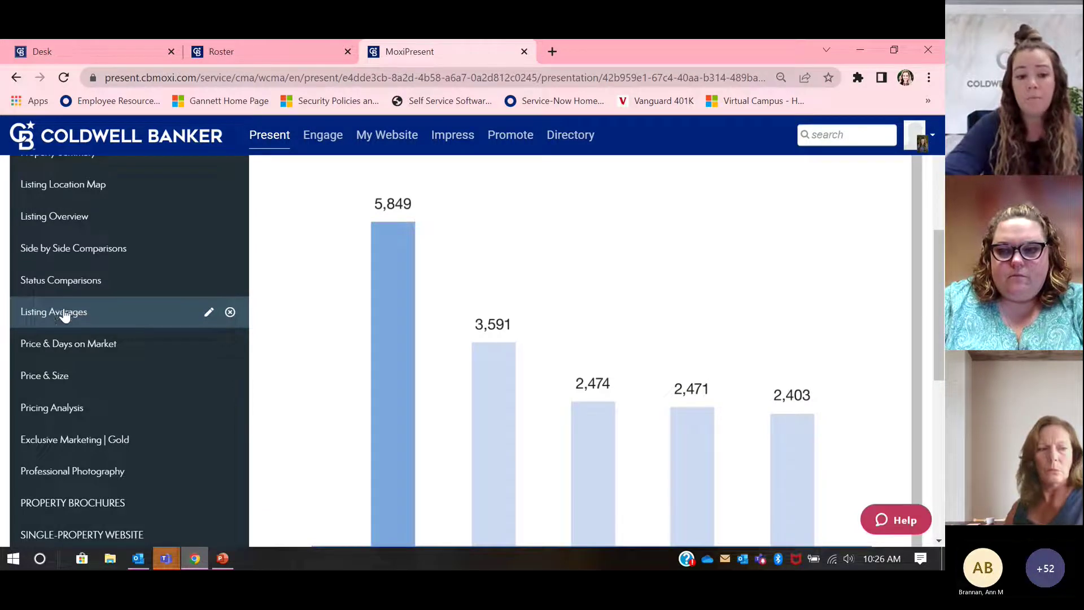
- Move Exclusive Marketing | Gold under Property Summary, with Professional Photography after it
drag(79, 443, 75, 170)
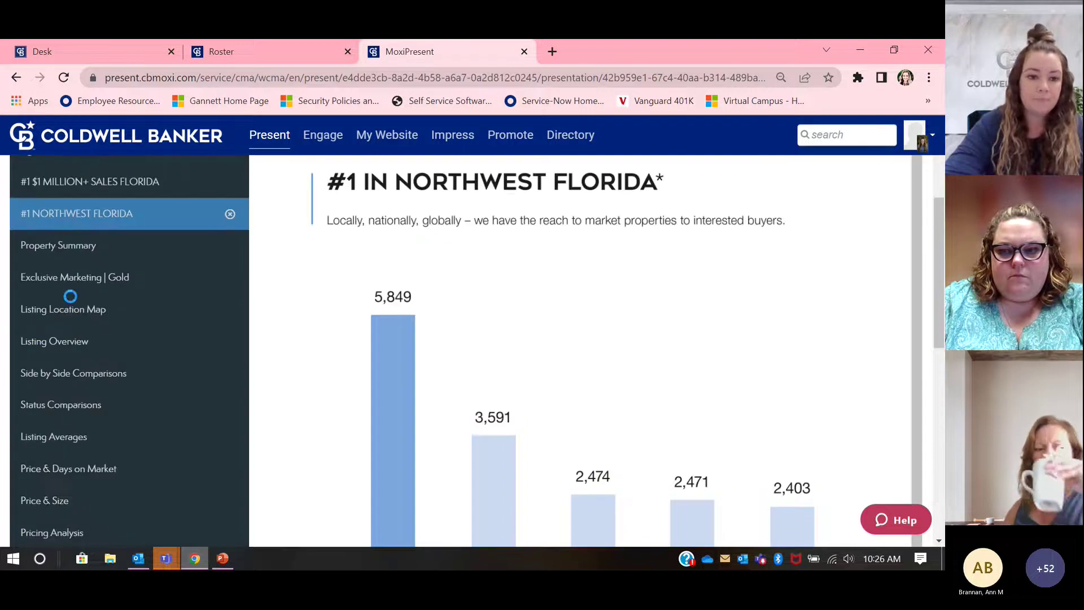
click(103, 339)
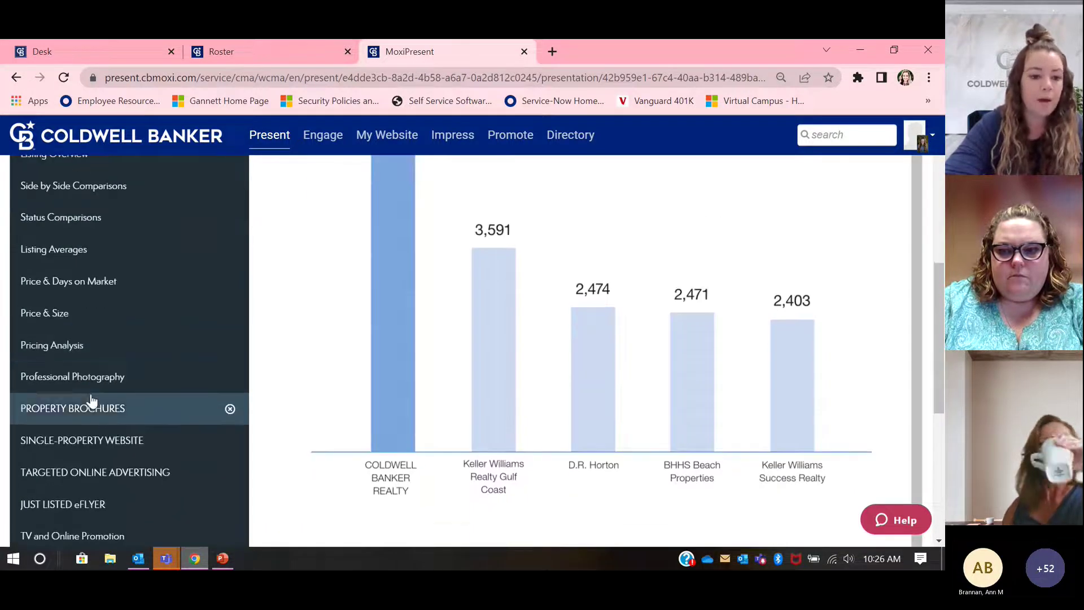
drag(111, 290, 101, 172)
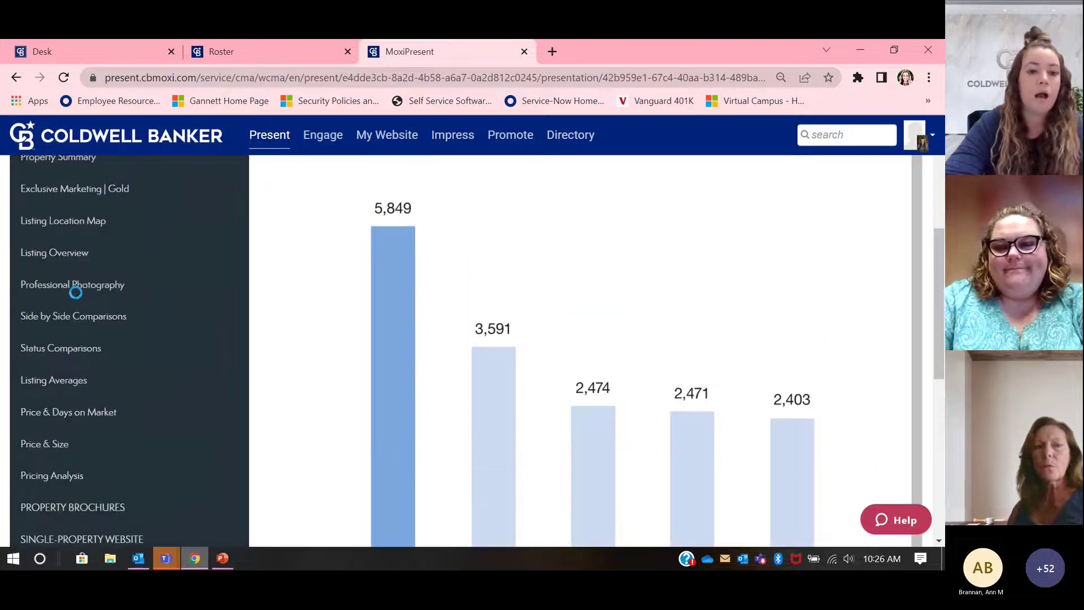
drag(68, 277, 67, 214)
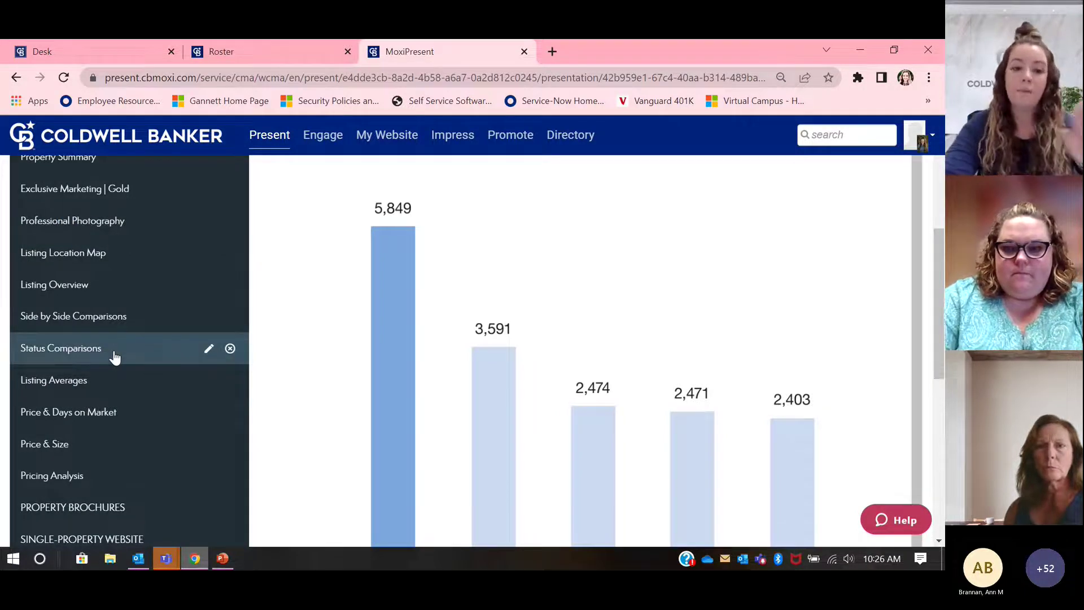
scroll(112, 362, down, 2)
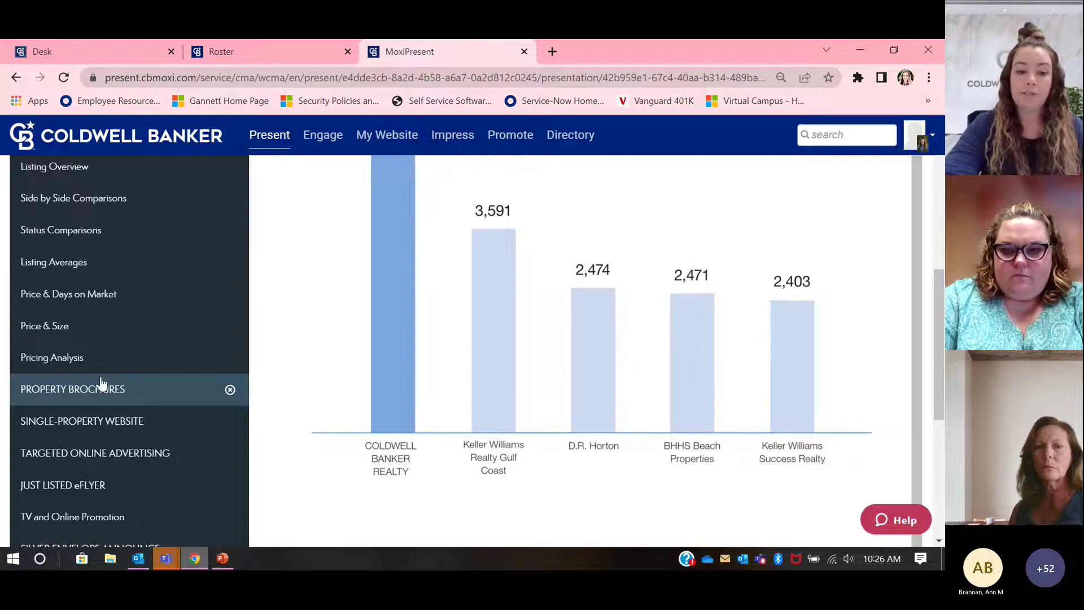
scroll(102, 373, up, 3)
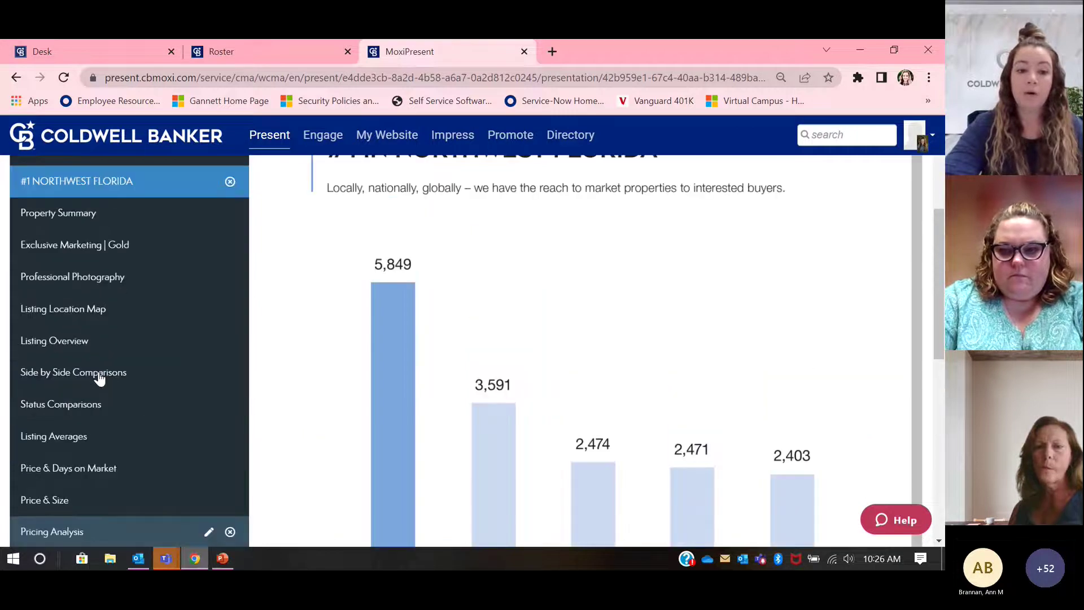
click(109, 287)
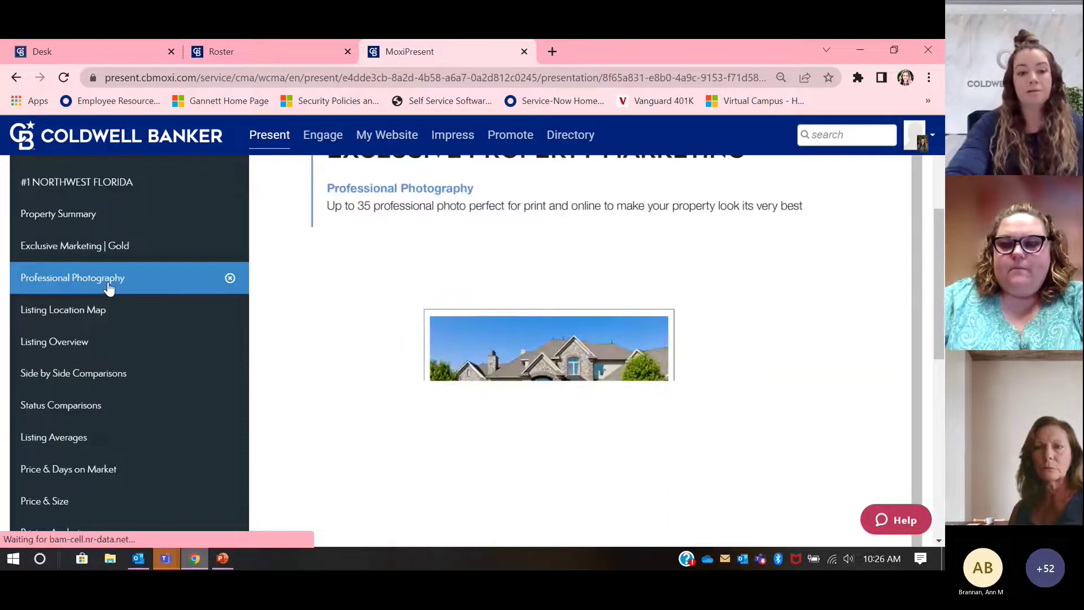
- Open Exclusive Marketing | Gold and scroll through its marketing service tiles
click(78, 254)
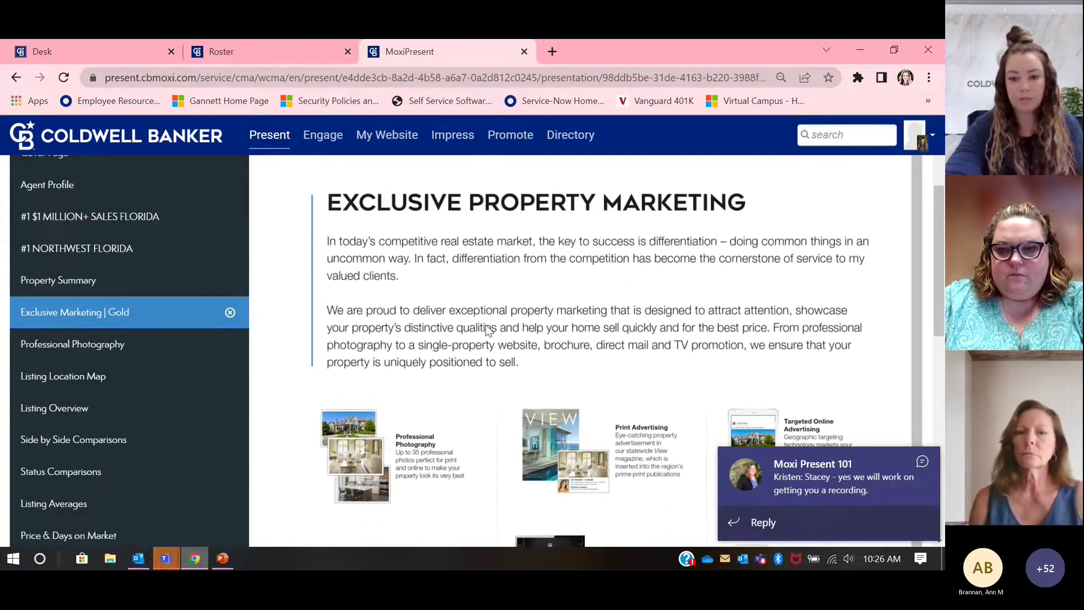
scroll(486, 328, down, 1)
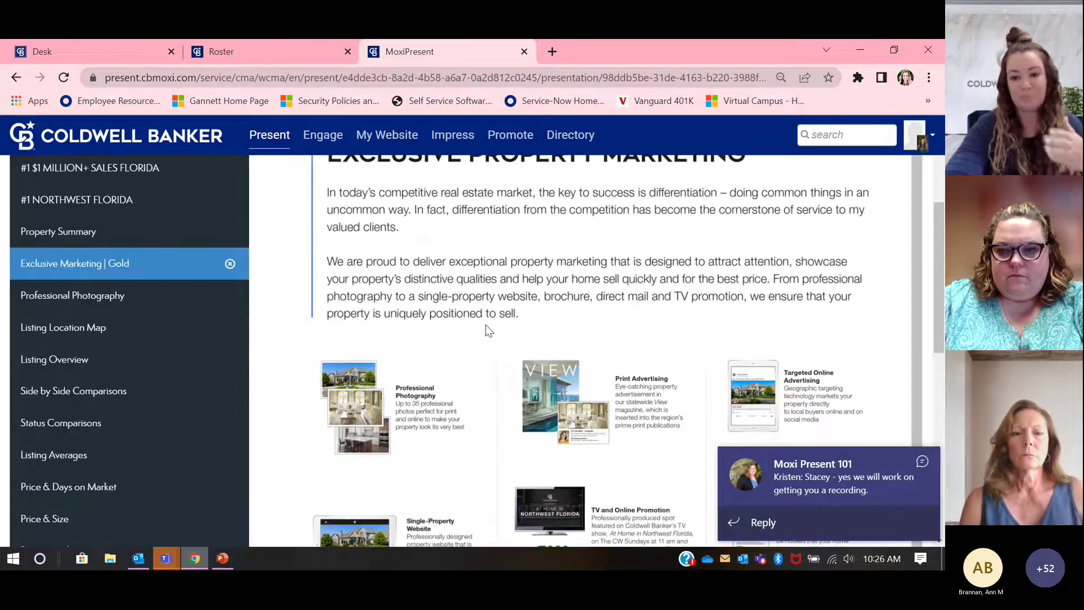
scroll(486, 329, down, 1)
scroll(485, 324, down, 2)
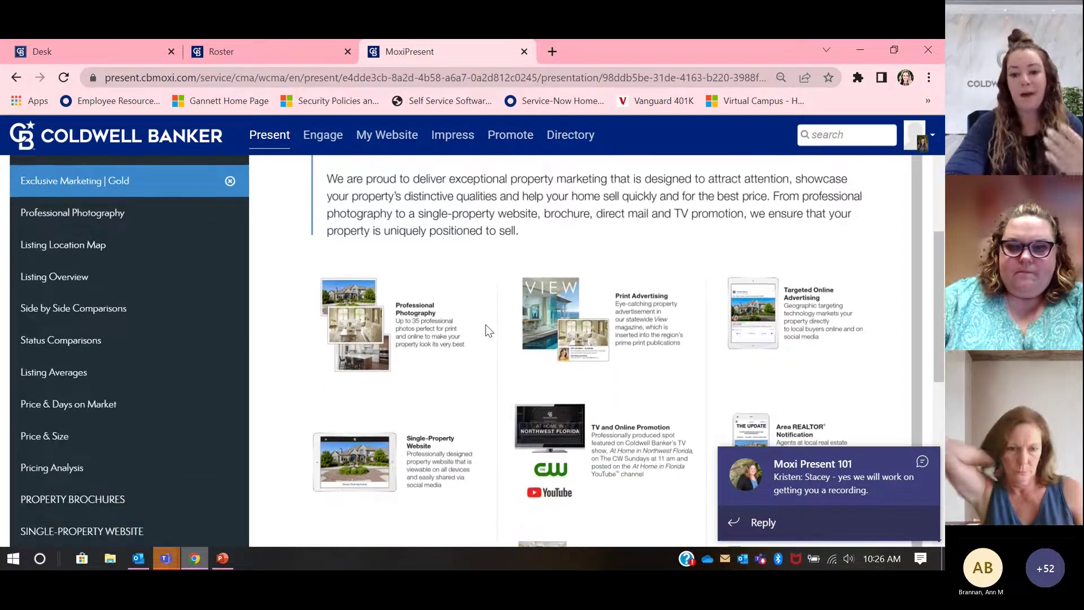
scroll(486, 324, up, 1)
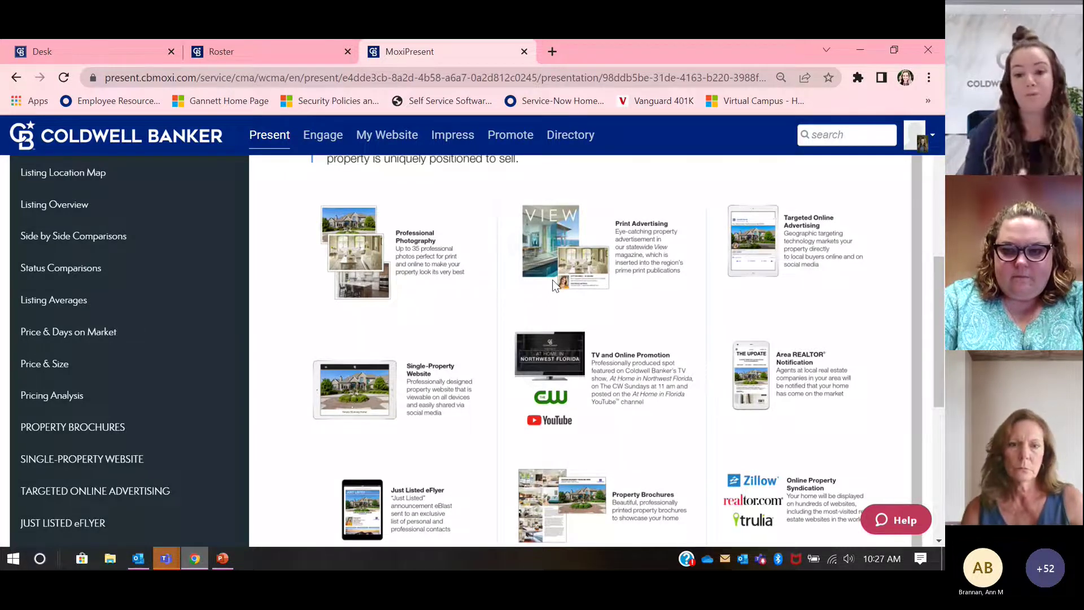
scroll(552, 279, down, 2)
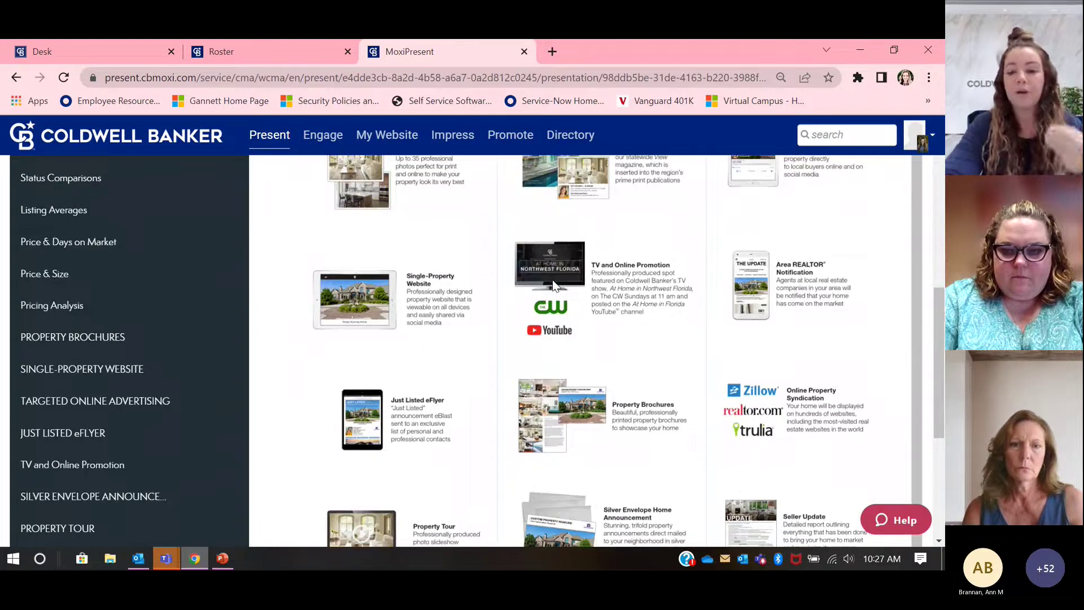
scroll(553, 285, down, 1)
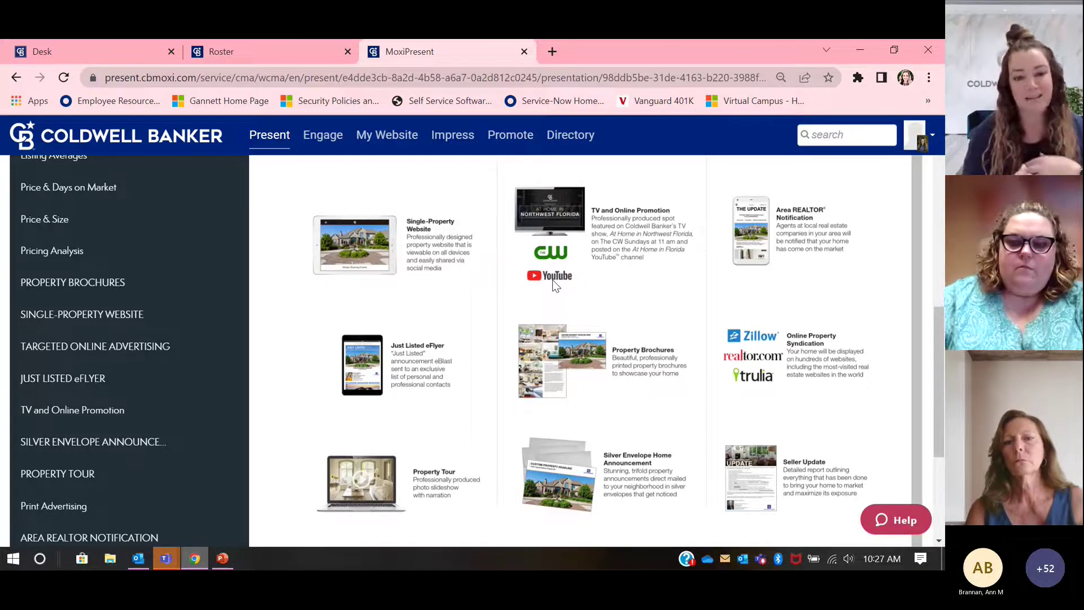
mouse_move(213, 271)
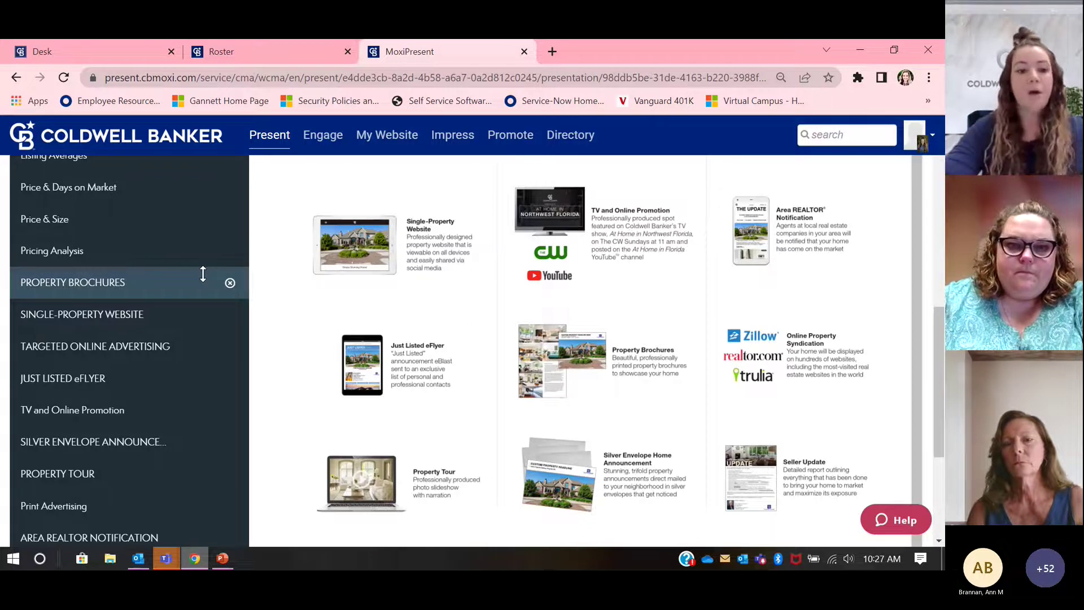
scroll(203, 274, up, 3)
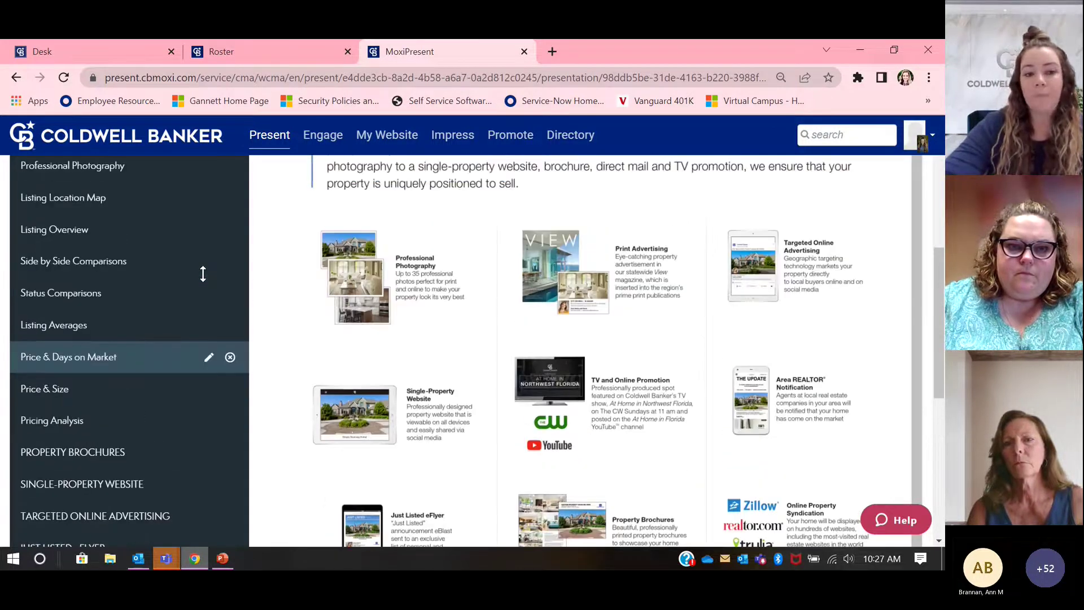
scroll(202, 274, up, 1)
- Open Listing Overview and review sold comparables #1 and #2
click(149, 274)
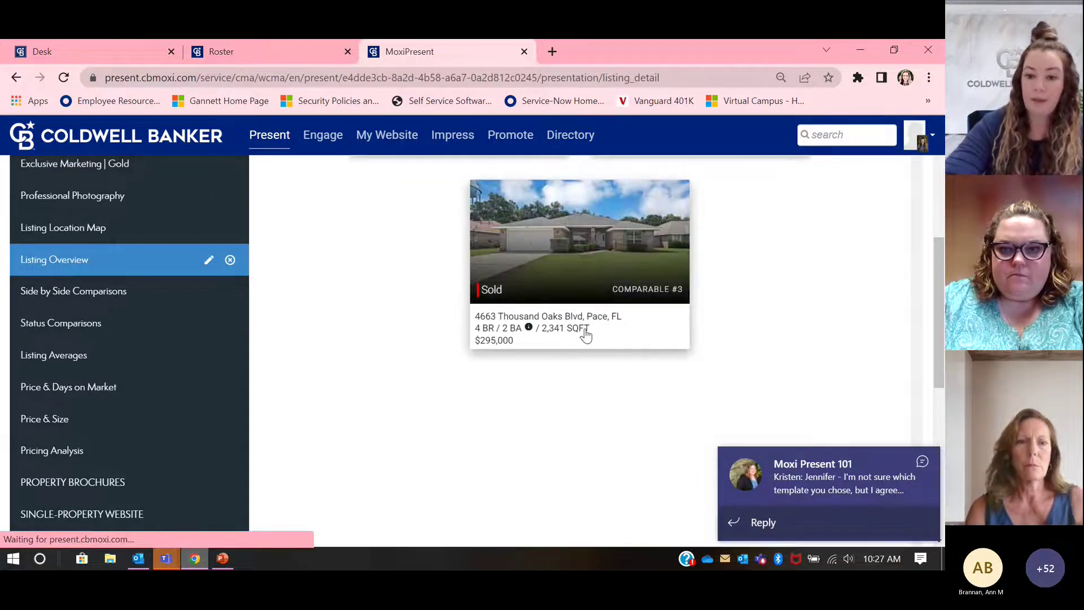
scroll(501, 205, down, 2)
scroll(500, 205, up, 3)
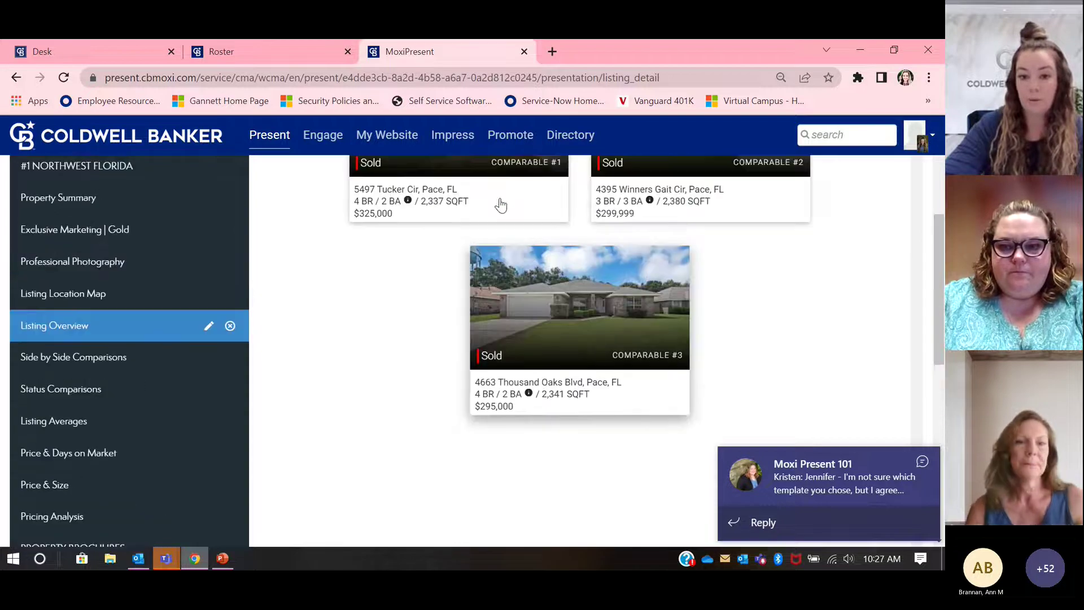
scroll(751, 344, up, 3)
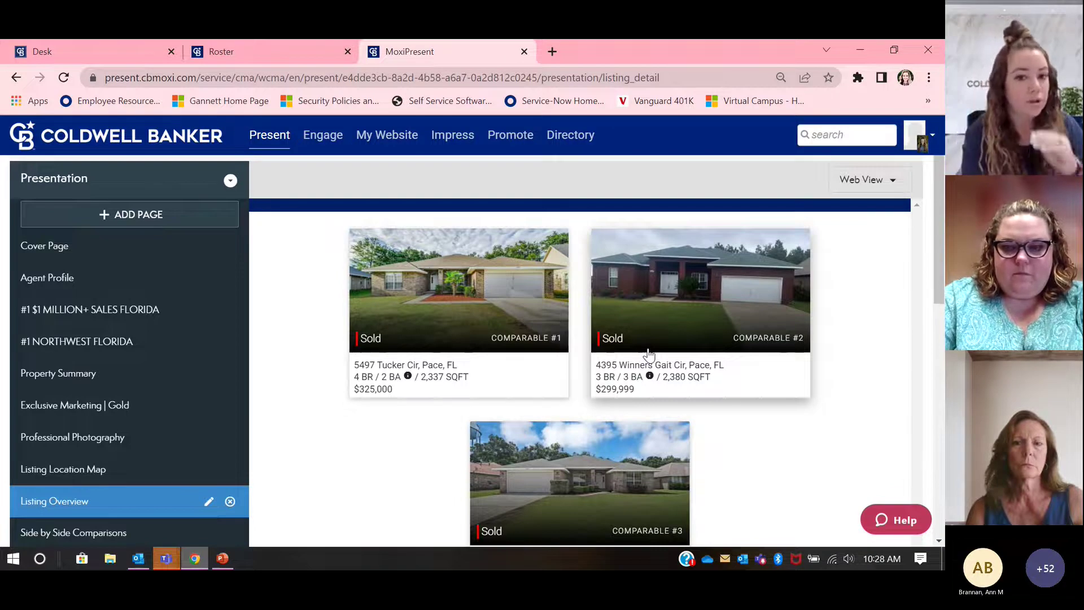
- Switch the Listing Overview page to Print View and review it
click(863, 193)
click(862, 221)
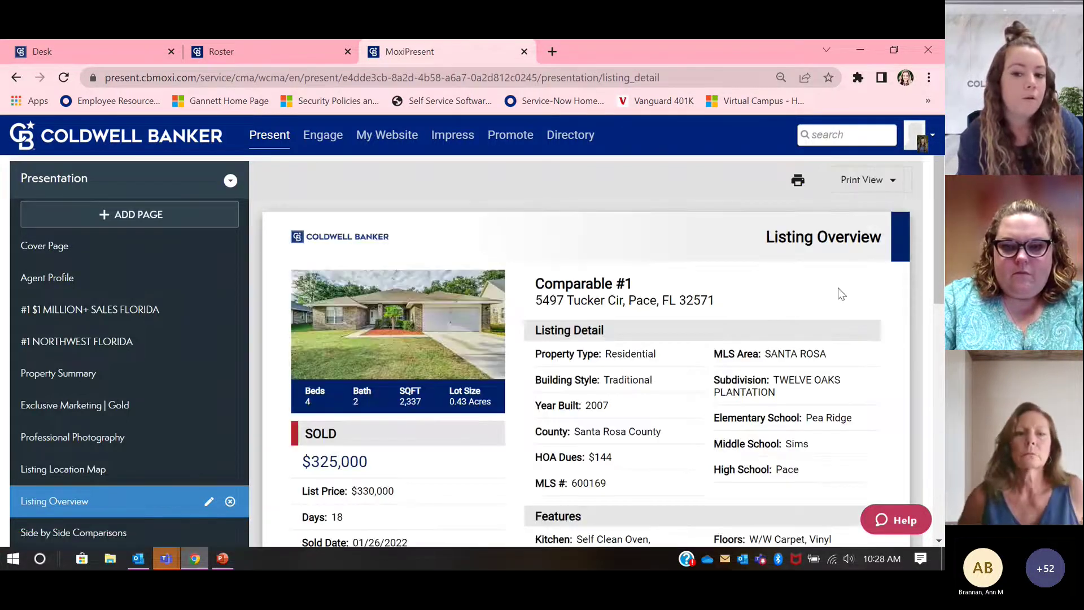
scroll(838, 292, down, 3)
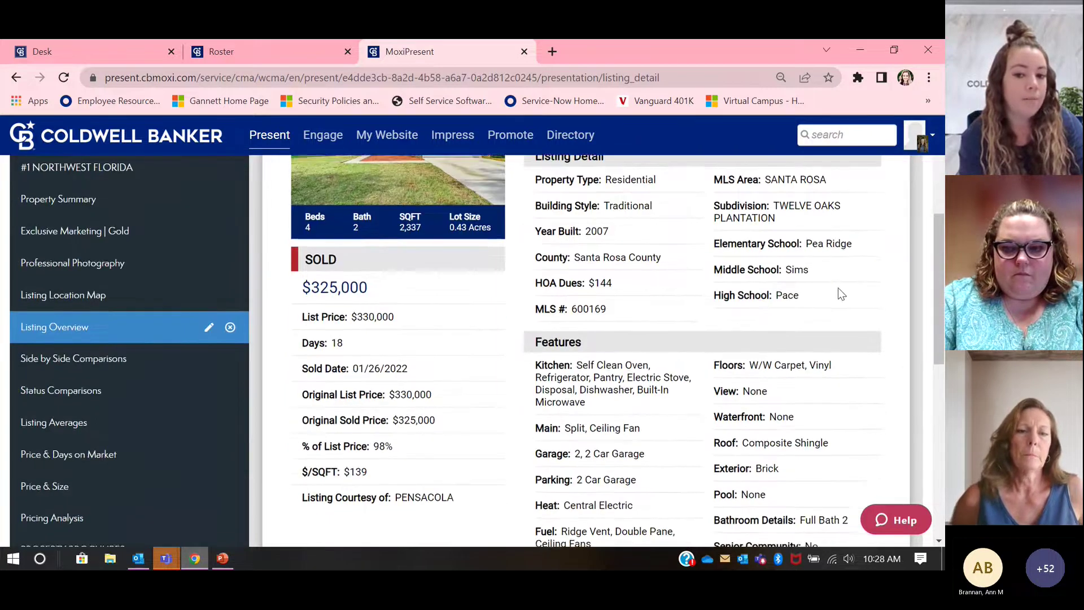
scroll(839, 291, down, 4)
scroll(839, 290, up, 6)
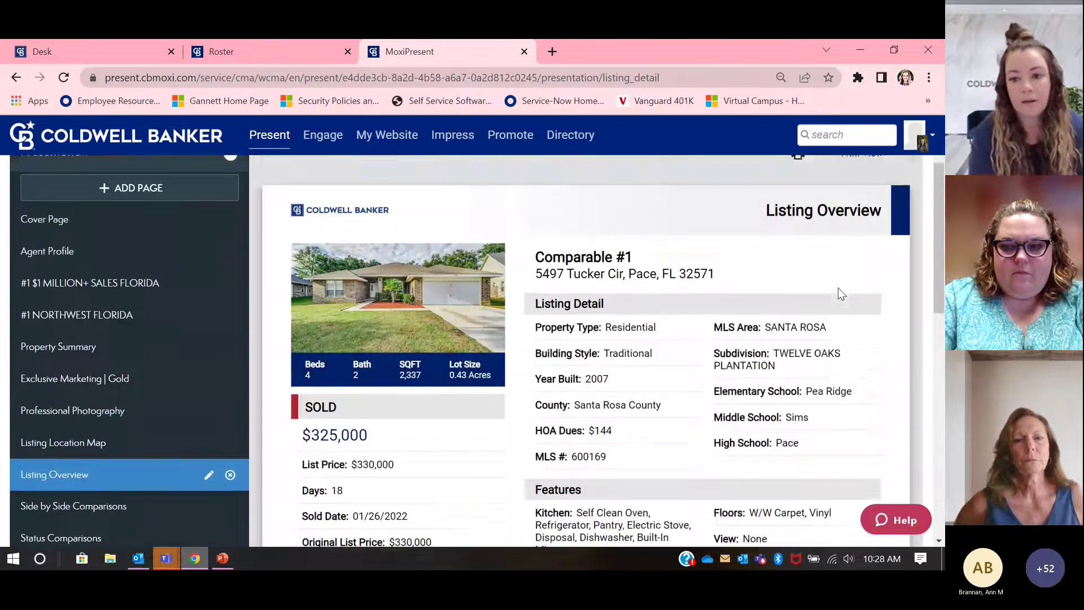
scroll(838, 289, up, 2)
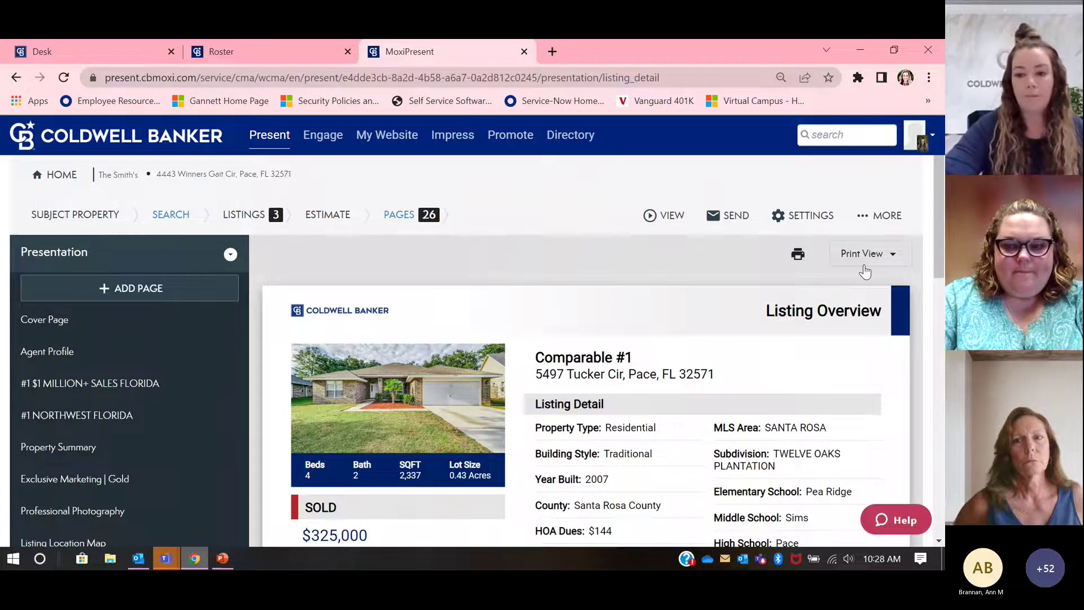
- Open the Side by Side Comparisons page
scroll(288, 429, down, 8)
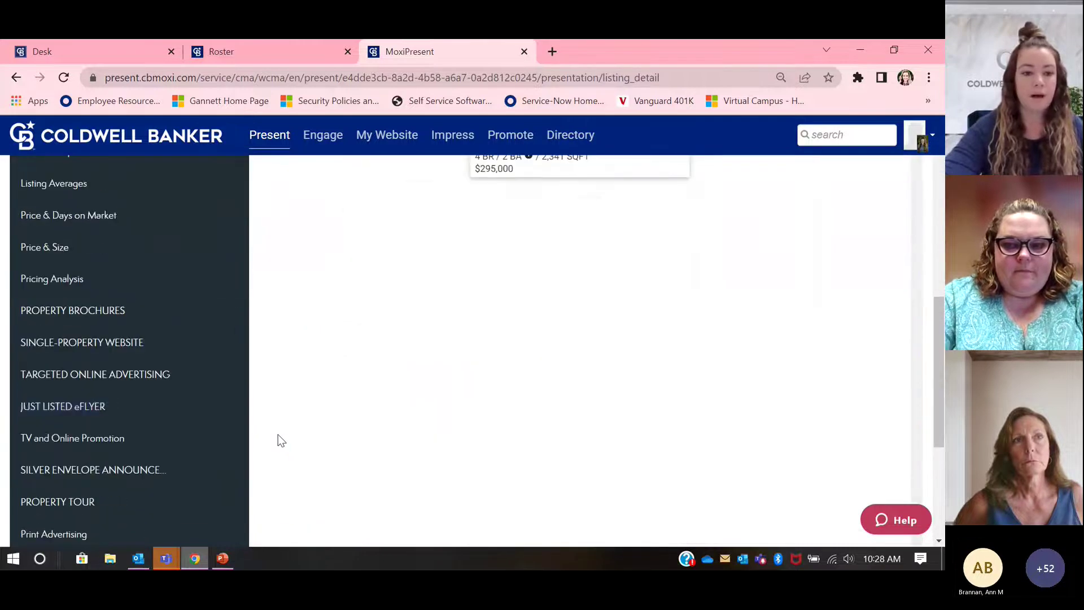
scroll(208, 399, up, 2)
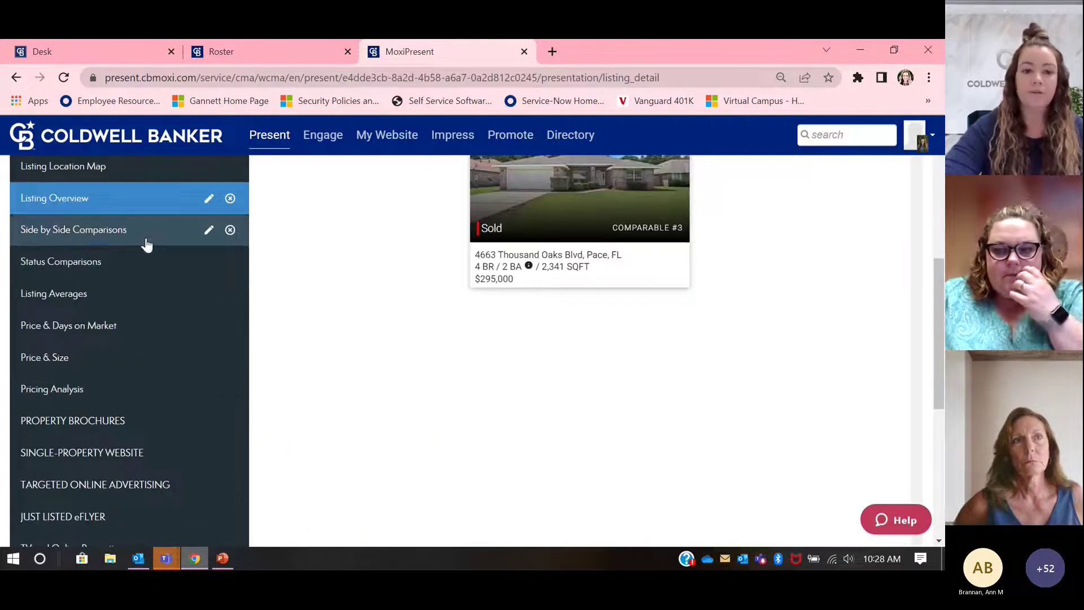
click(146, 240)
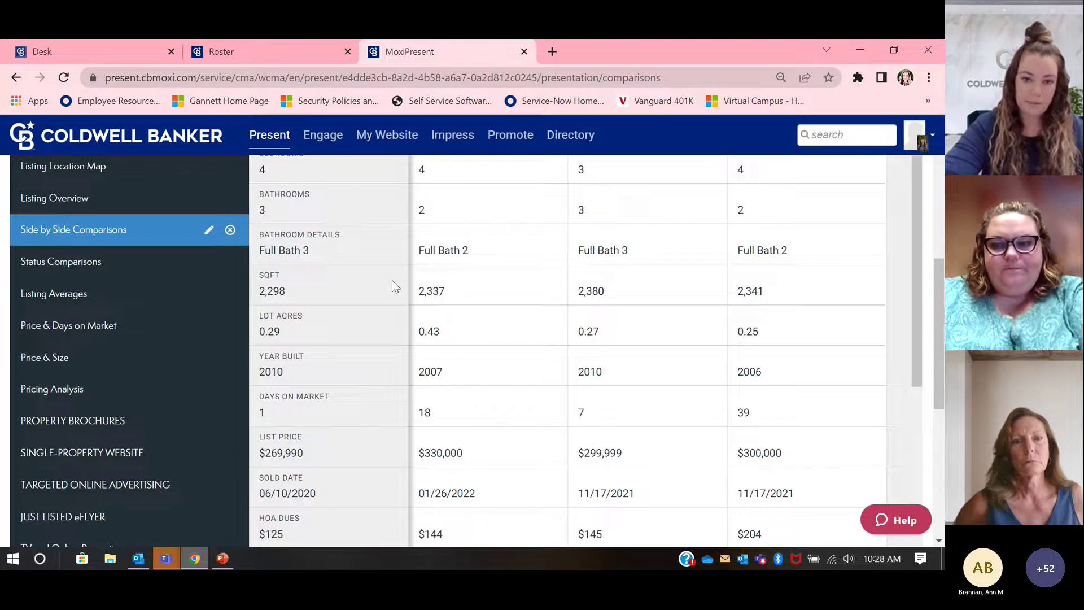
scroll(392, 280, up, 3)
scroll(392, 280, up, 2)
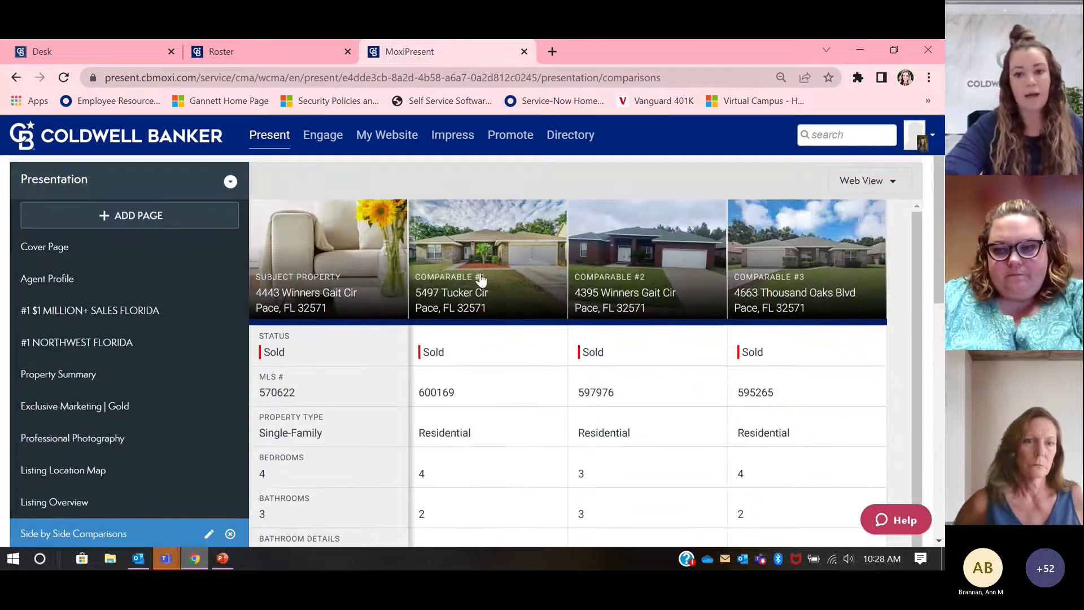
click(796, 259)
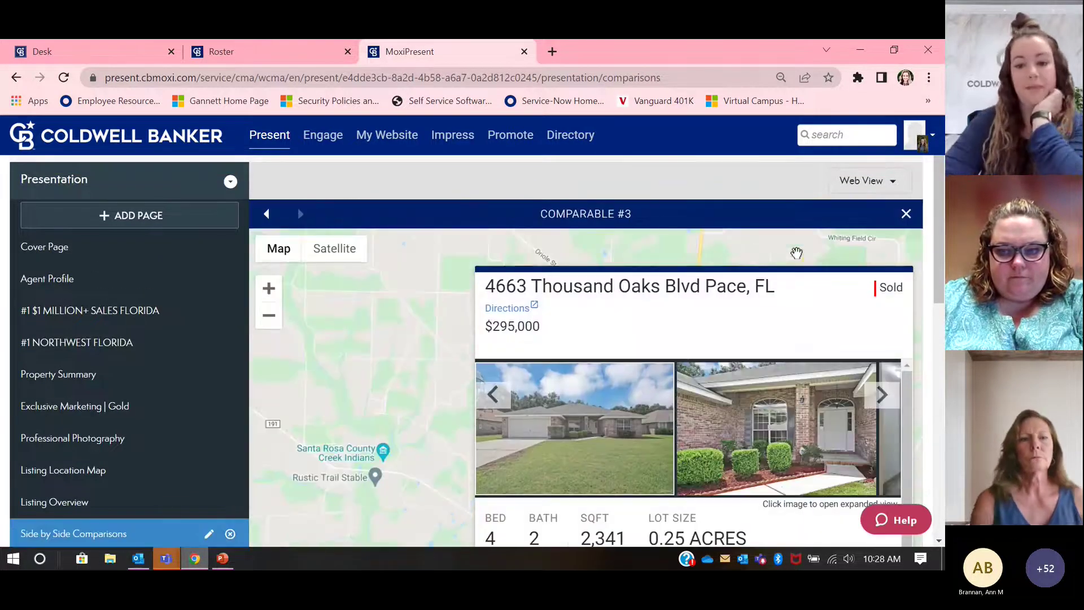
click(906, 213)
scroll(481, 338, down, 2)
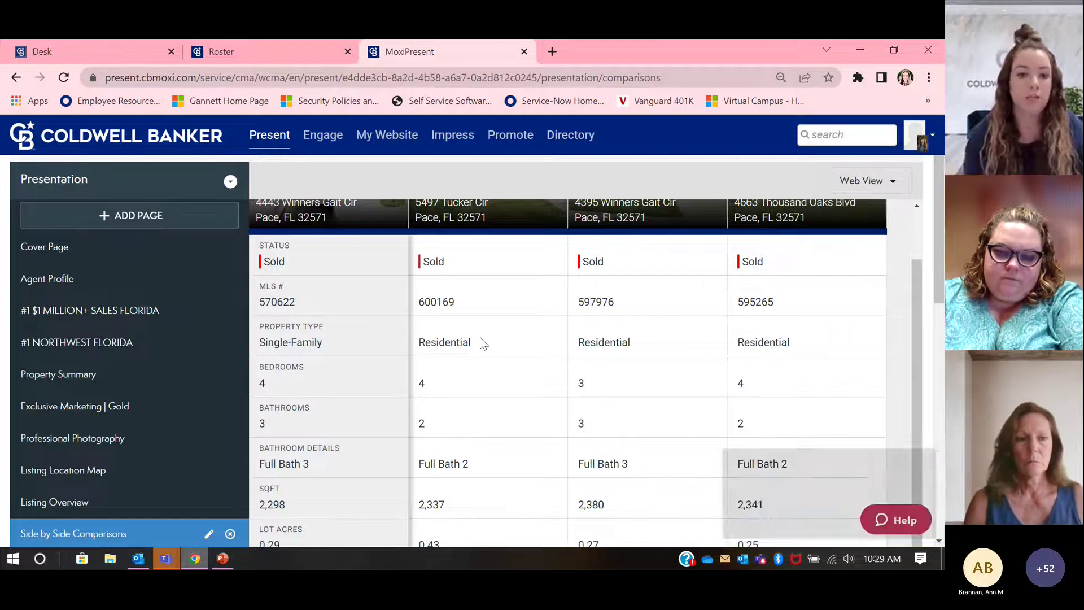
scroll(138, 426, down, 2)
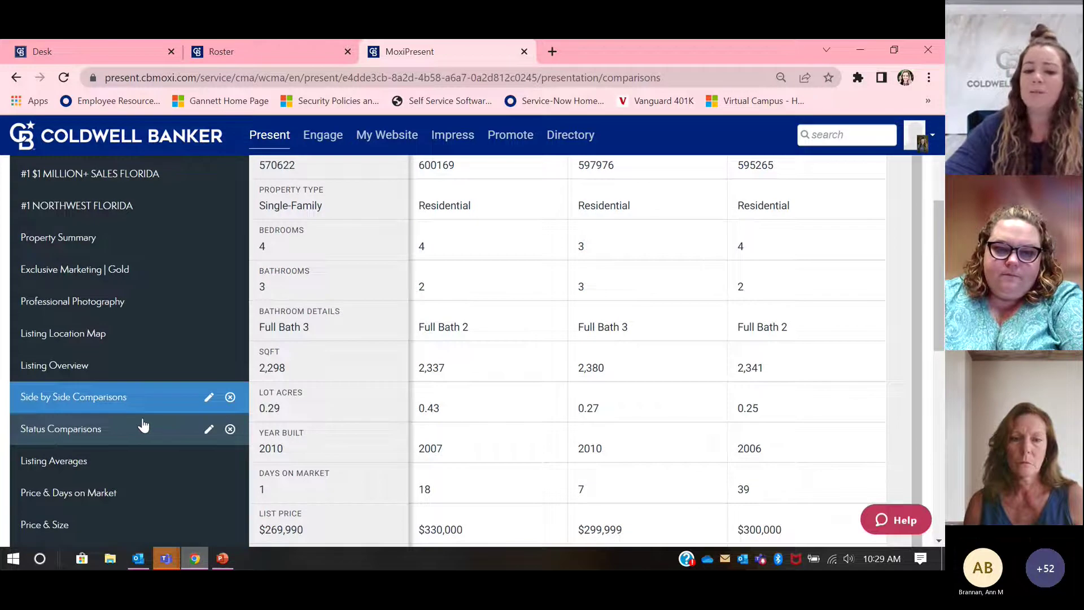
- Remove Bathroom Details from the Side by Side comparison features
click(209, 397)
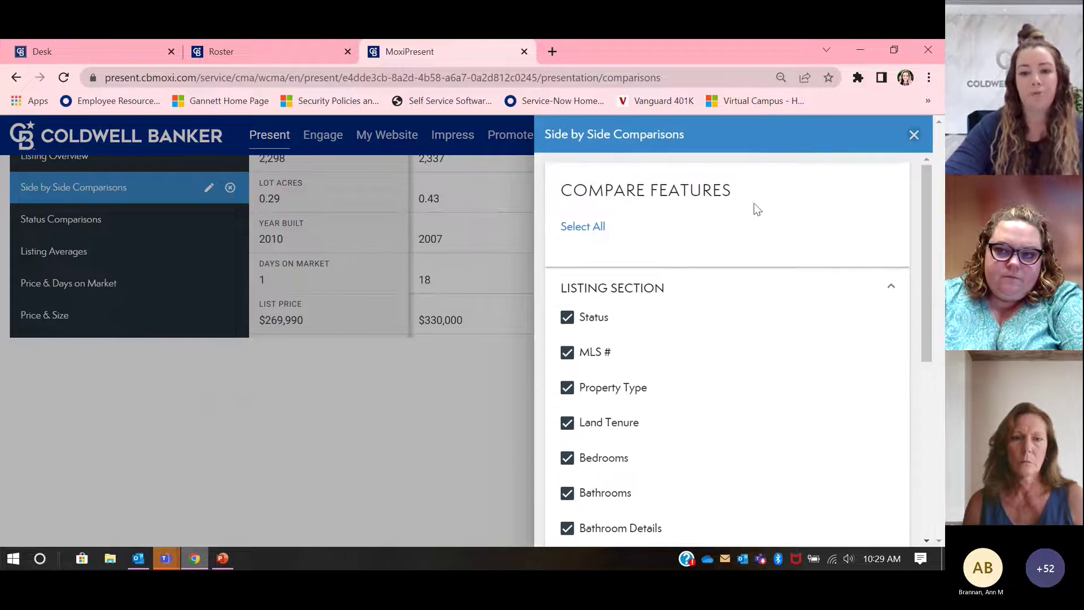
scroll(588, 319, down, 3)
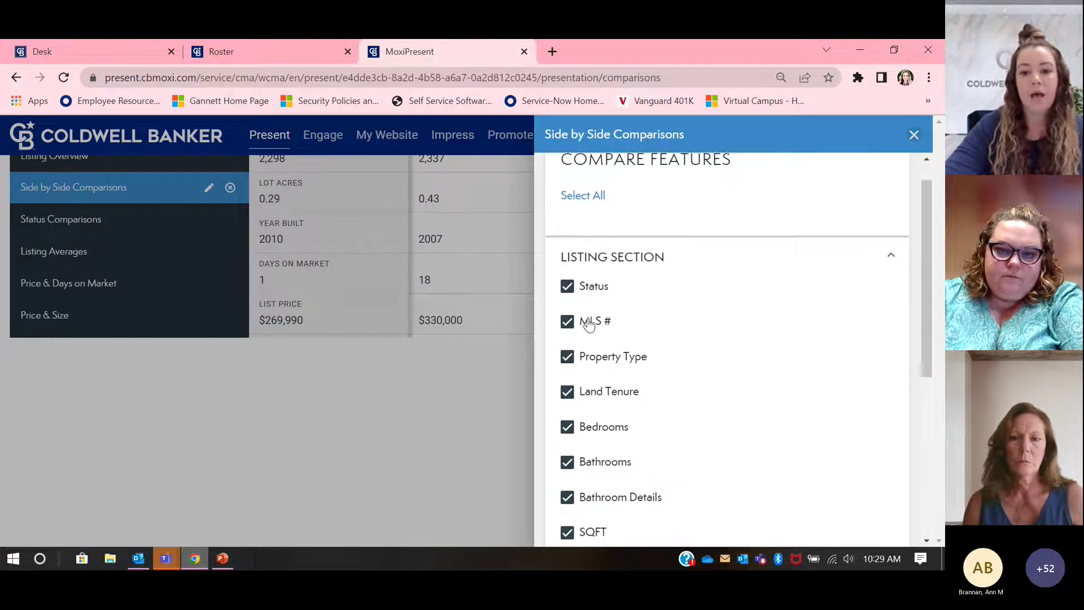
scroll(587, 317, down, 3)
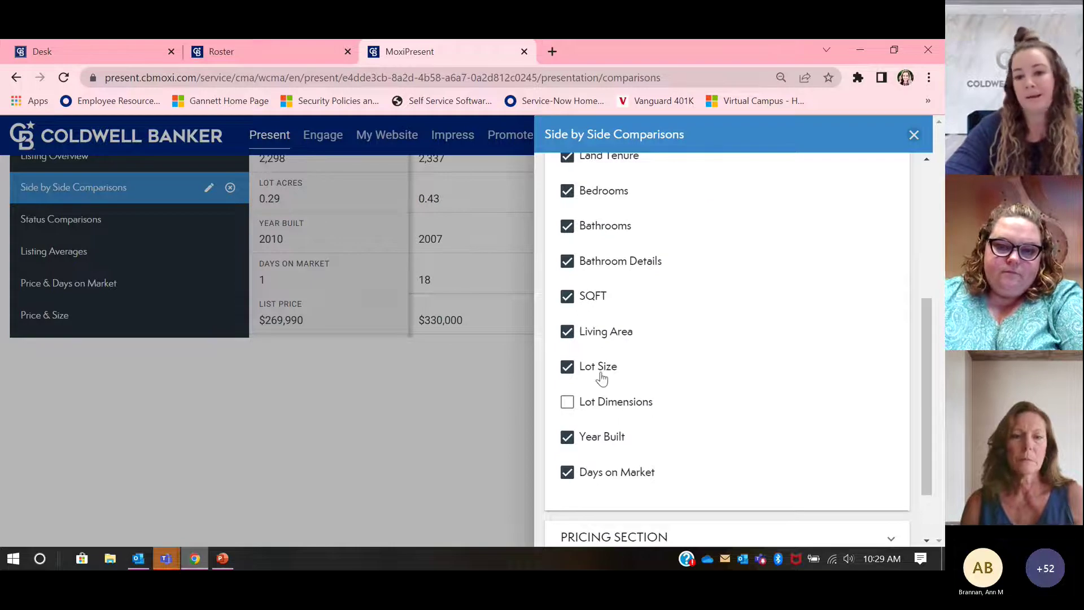
click(622, 273)
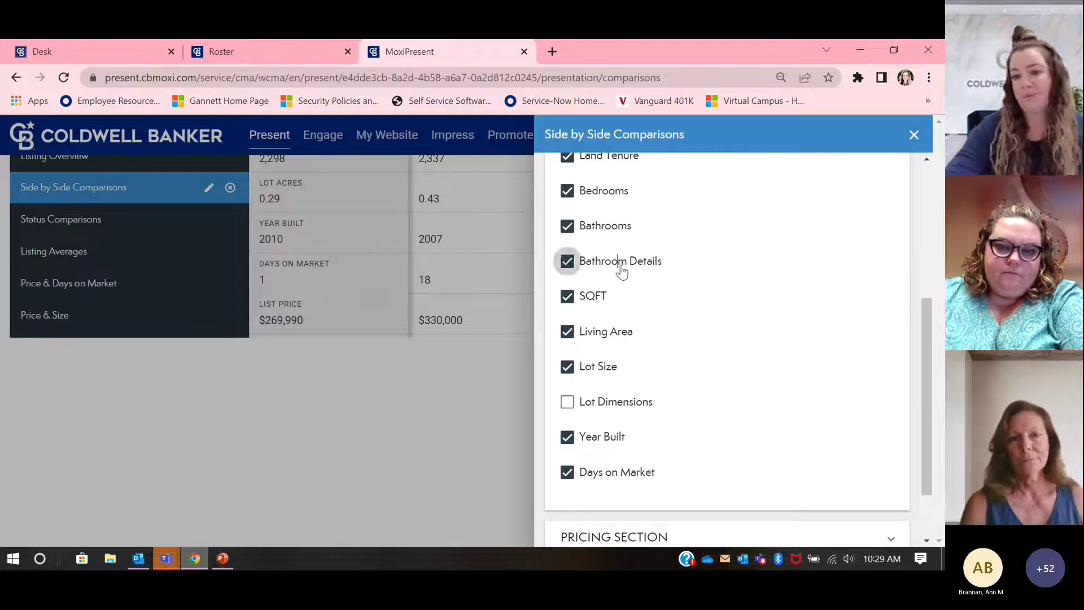
click(622, 272)
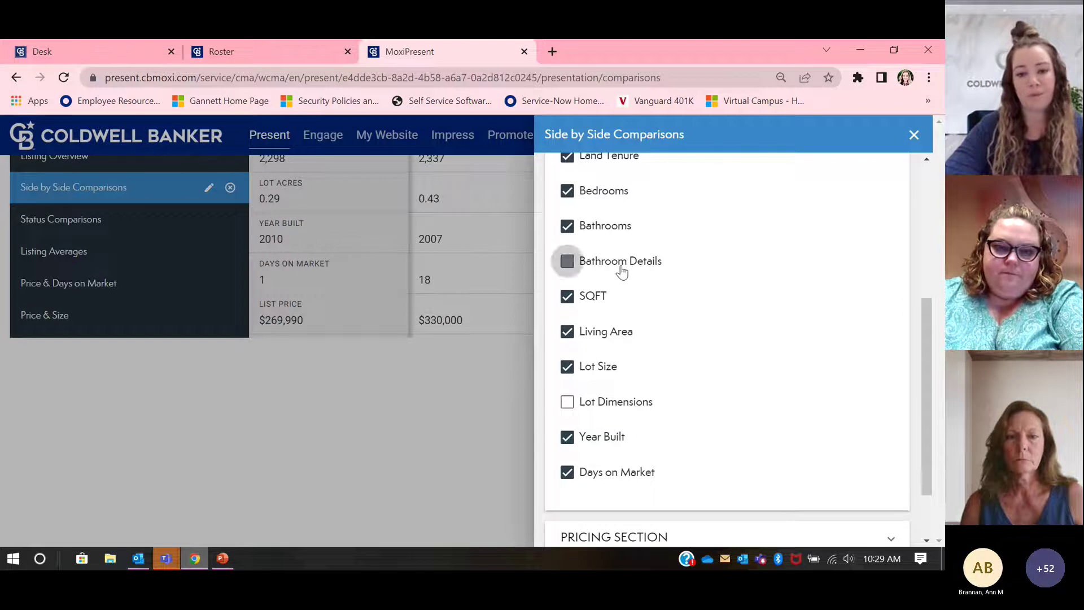
click(622, 272)
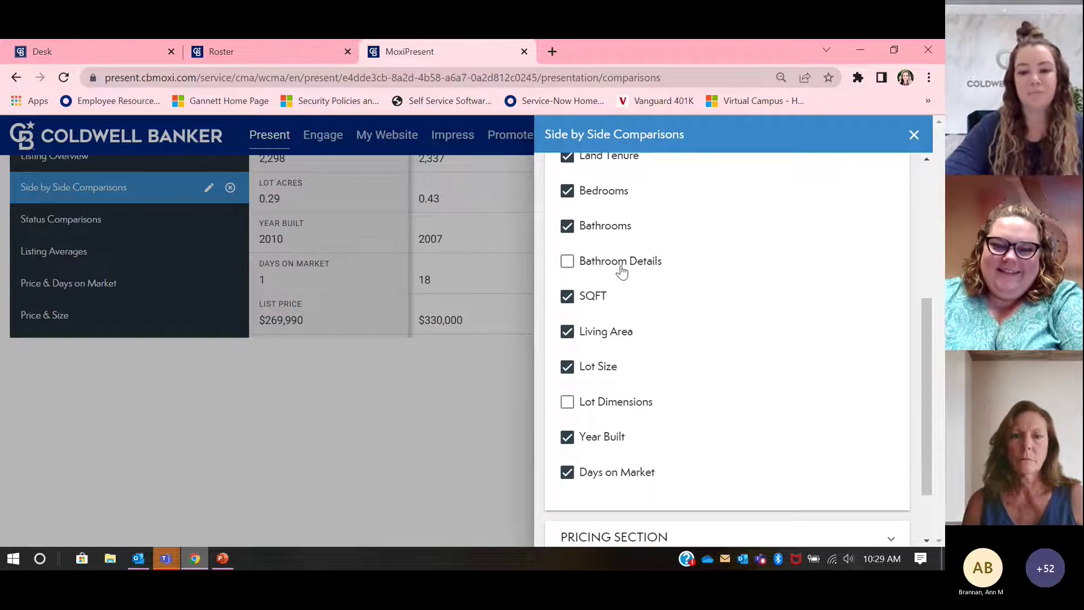
- Remove Year Built, expand the pricing features, and close the comparison settings
scroll(621, 272, down, 1)
click(594, 388)
scroll(587, 388, down, 1)
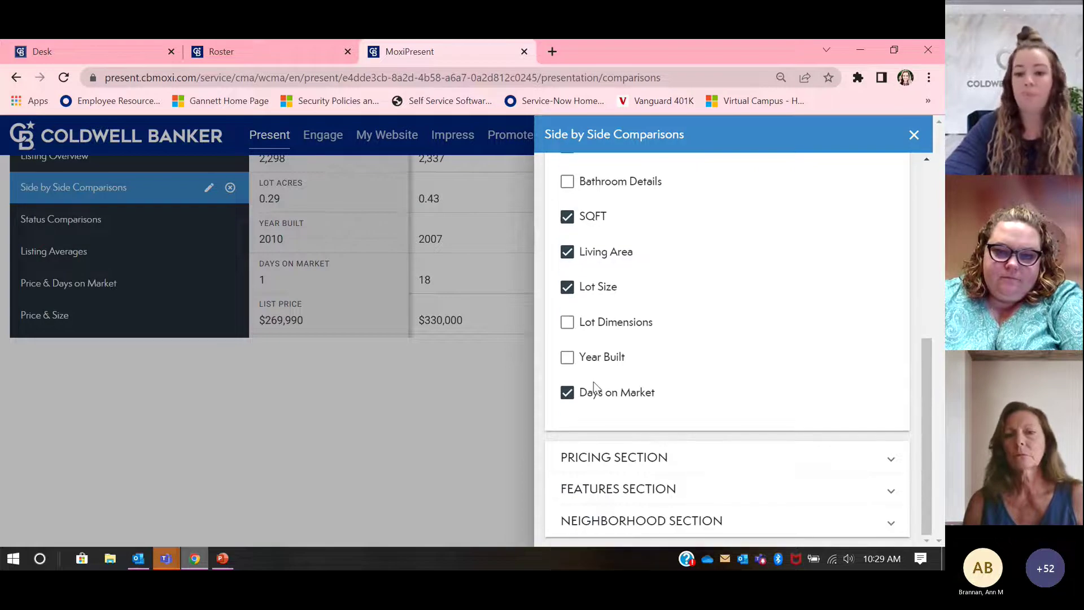
click(607, 470)
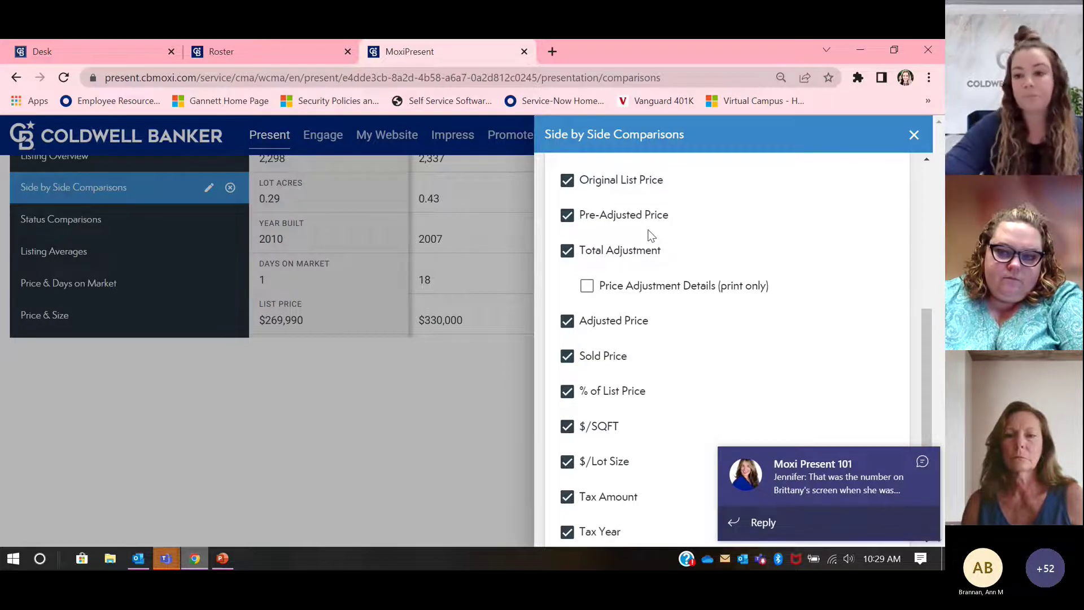
click(914, 135)
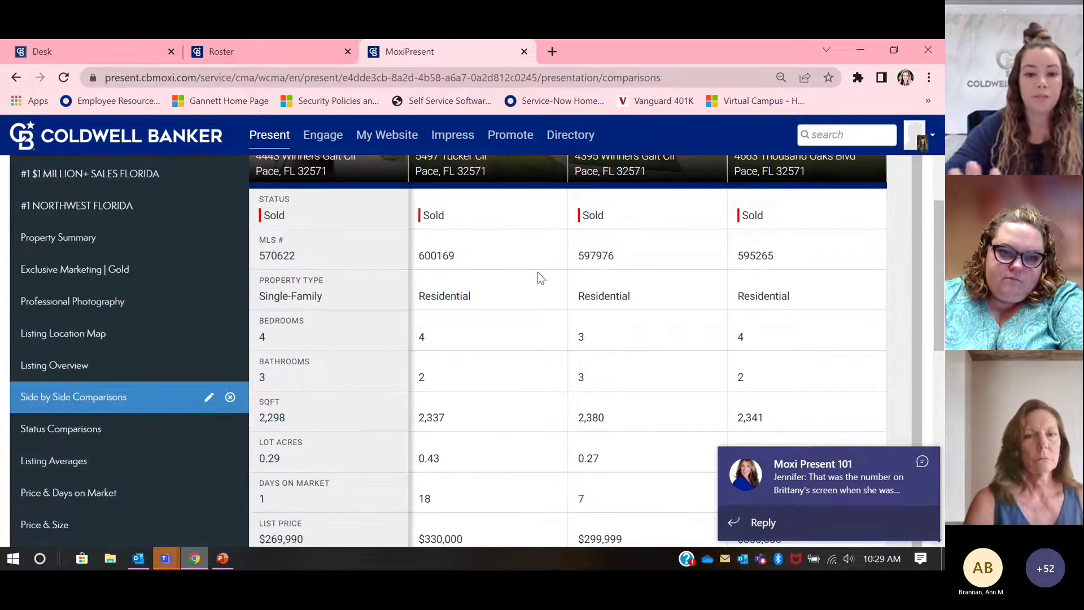
- Preview the Status Comparisons page in Print View
click(104, 422)
scroll(423, 333, up, 5)
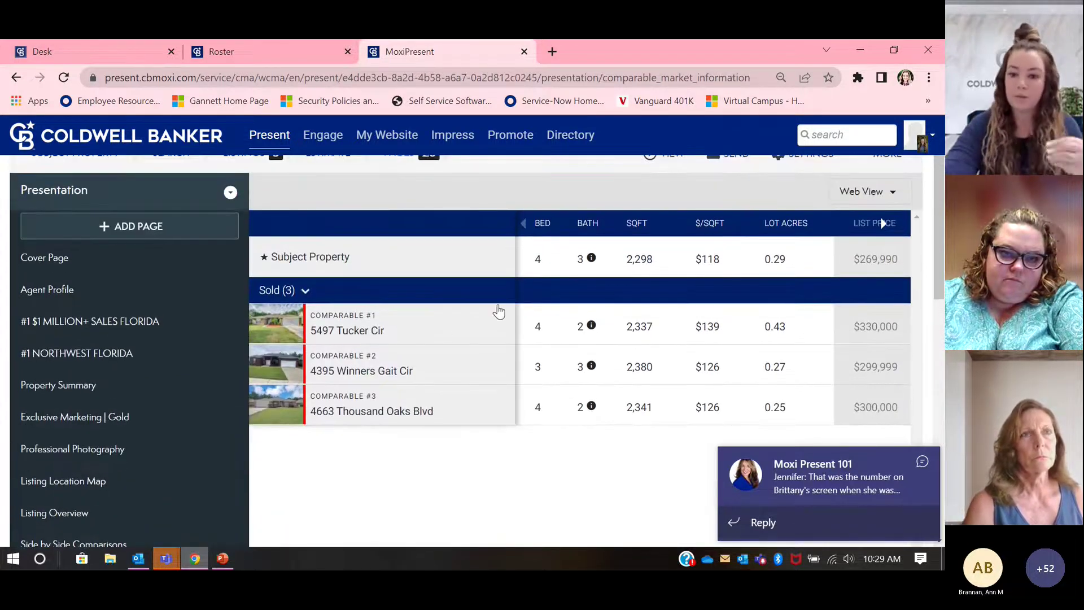
click(862, 195)
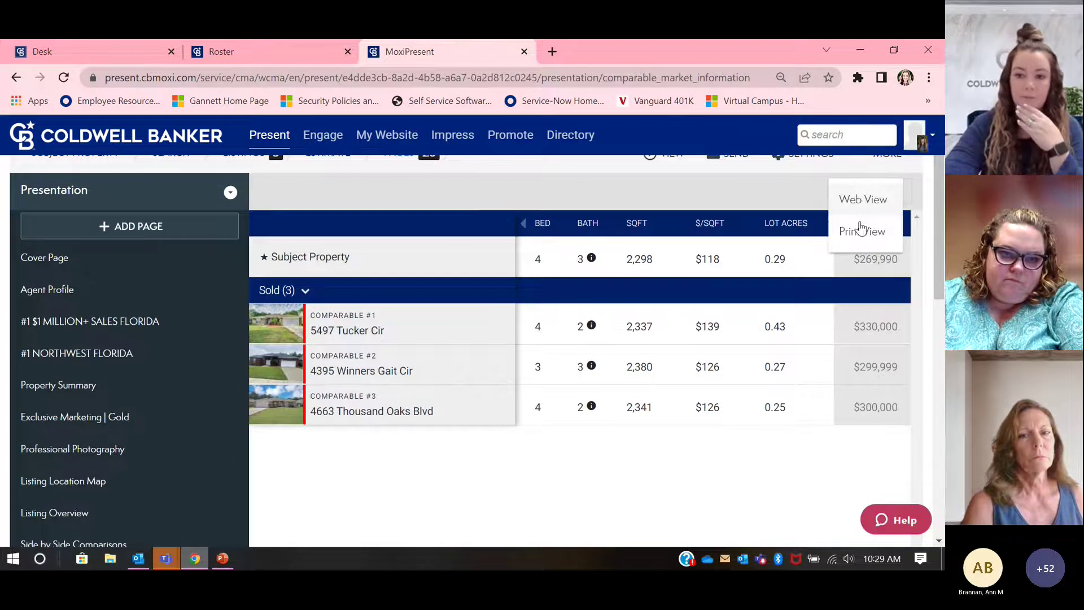
click(861, 228)
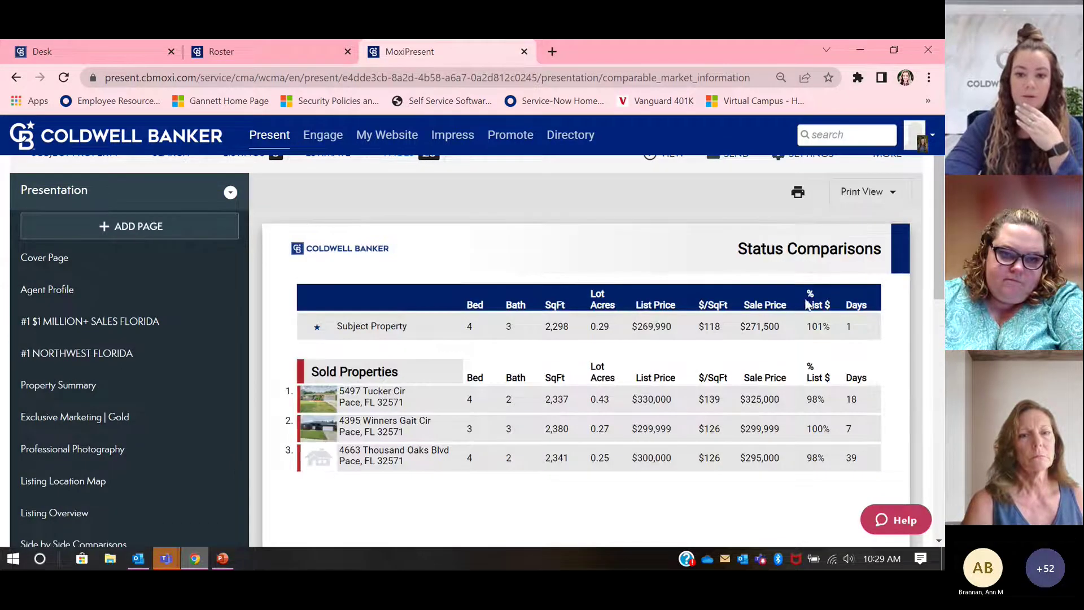
scroll(859, 240, down, 1)
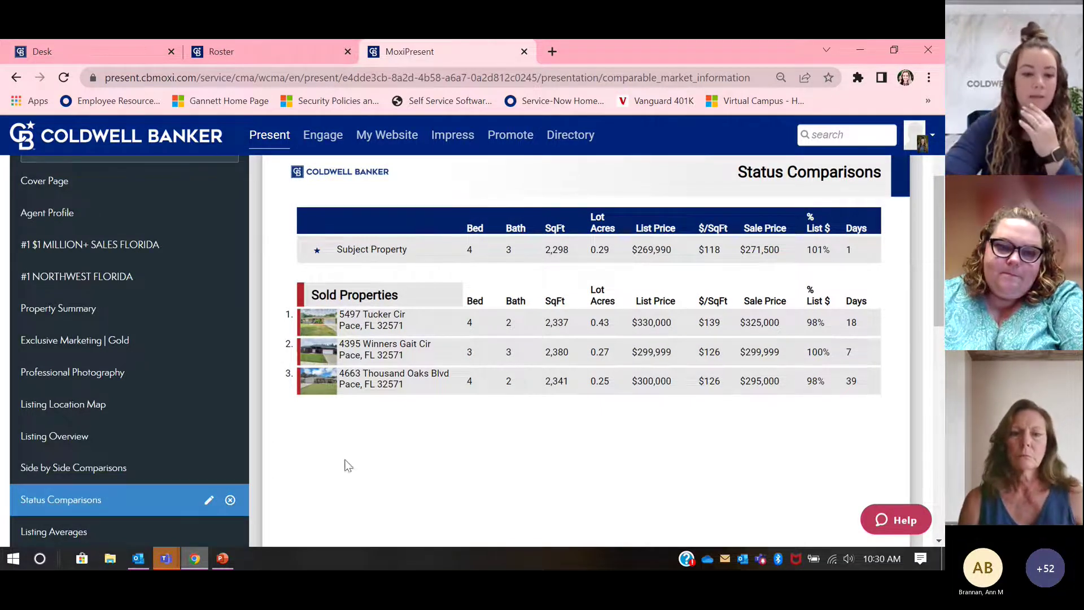
- Review the Side by Side Comparisons page
click(181, 461)
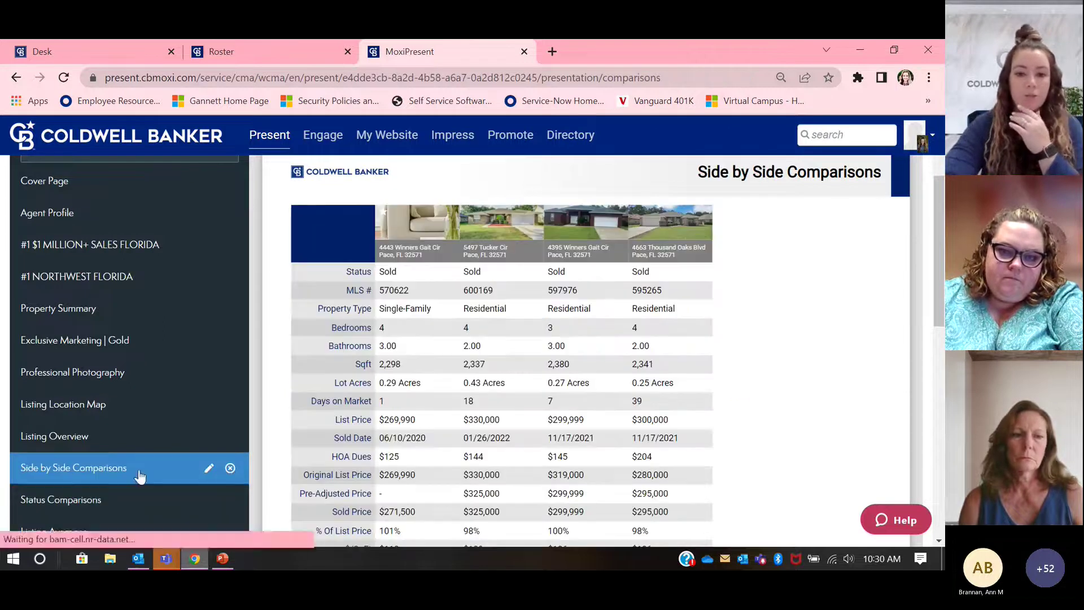
scroll(574, 332, down, 1)
scroll(574, 332, down, 2)
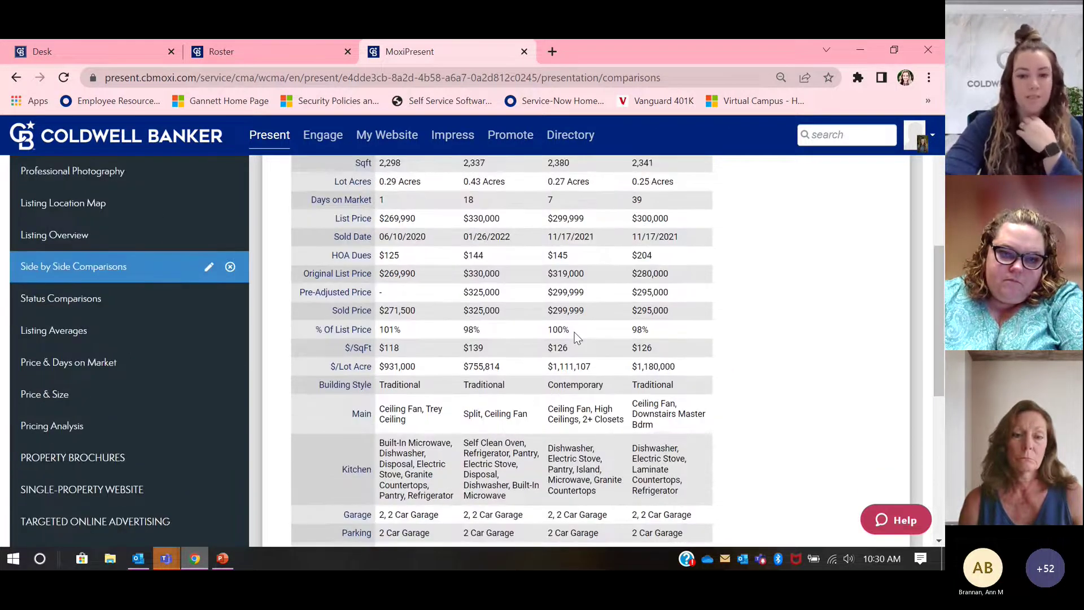
scroll(574, 332, down, 4)
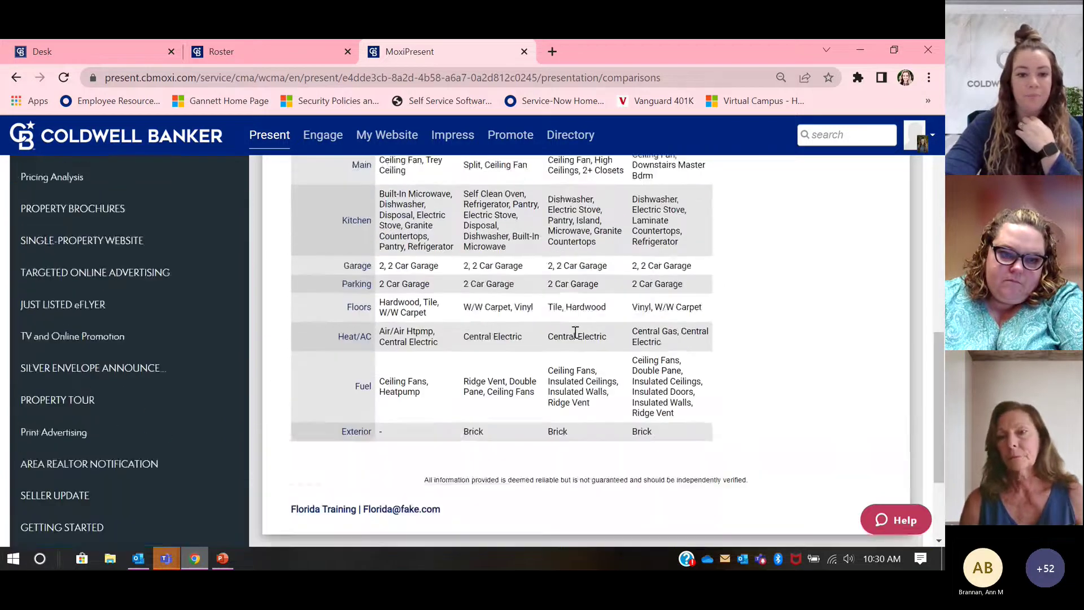
scroll(575, 333, up, 8)
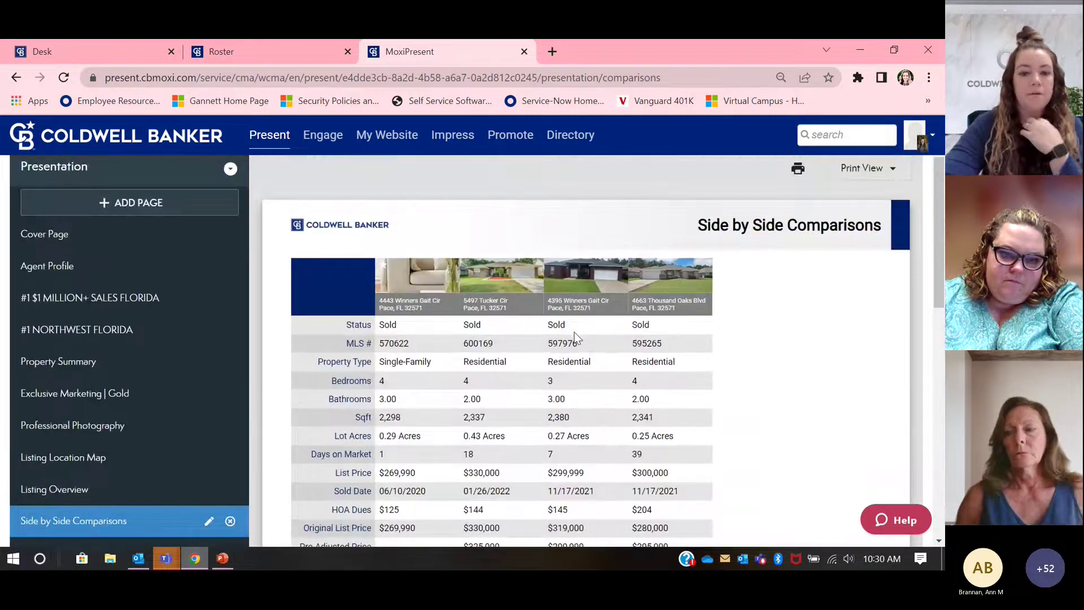
scroll(144, 399, down, 1)
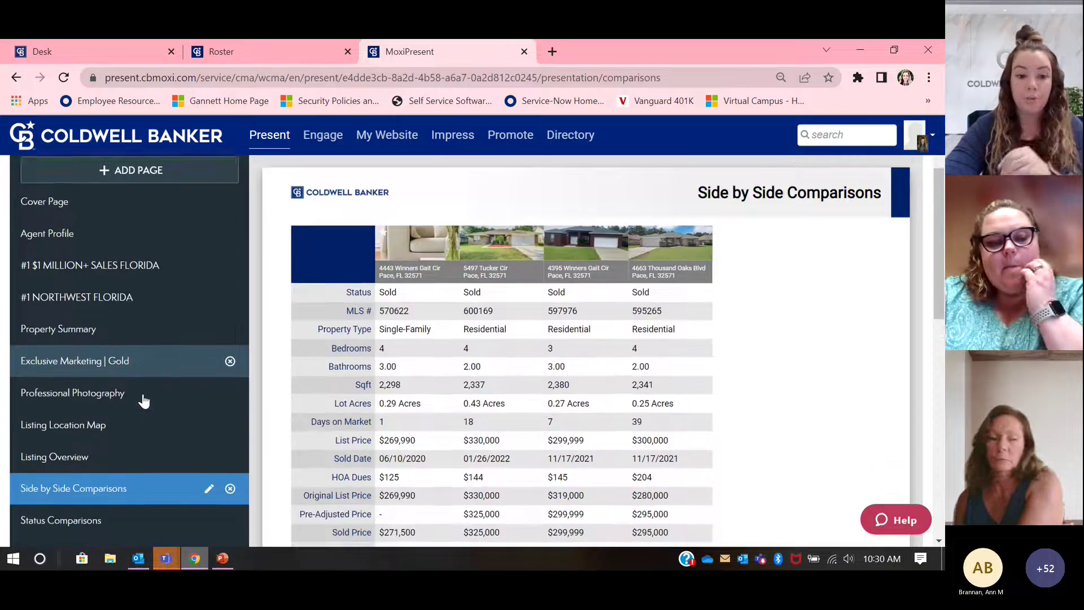
scroll(144, 399, down, 3)
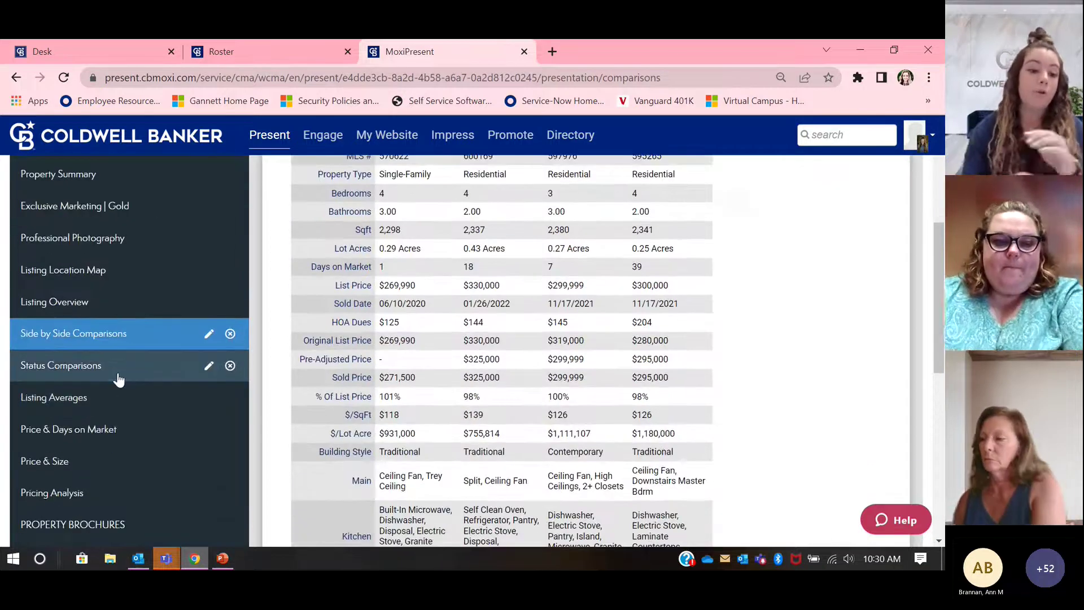
- Return to Status Comparisons and switch it back to Web View
click(119, 367)
scroll(648, 291, up, 1)
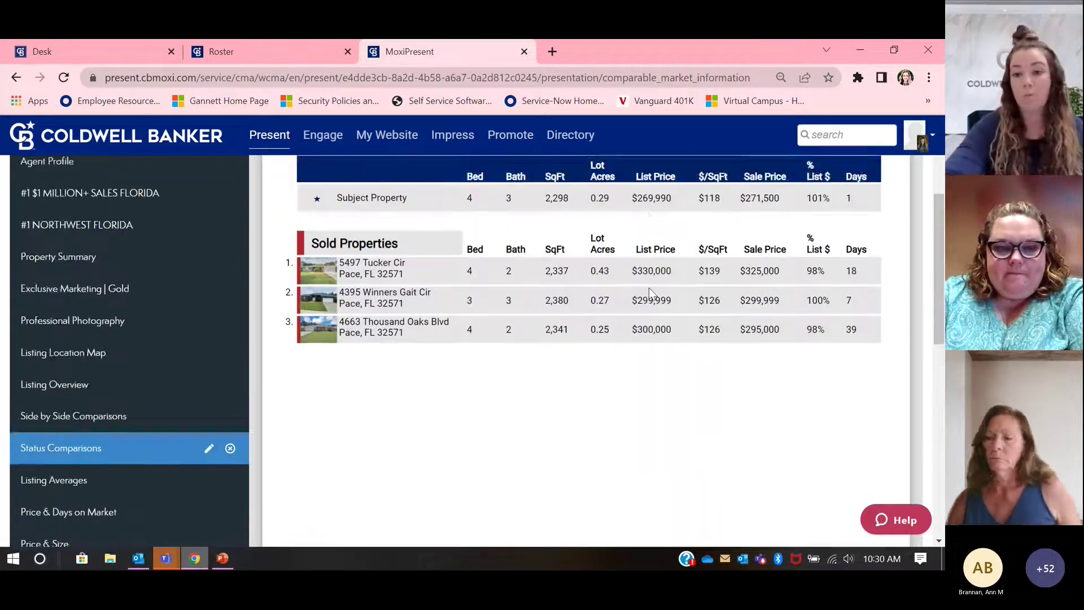
scroll(649, 286, up, 4)
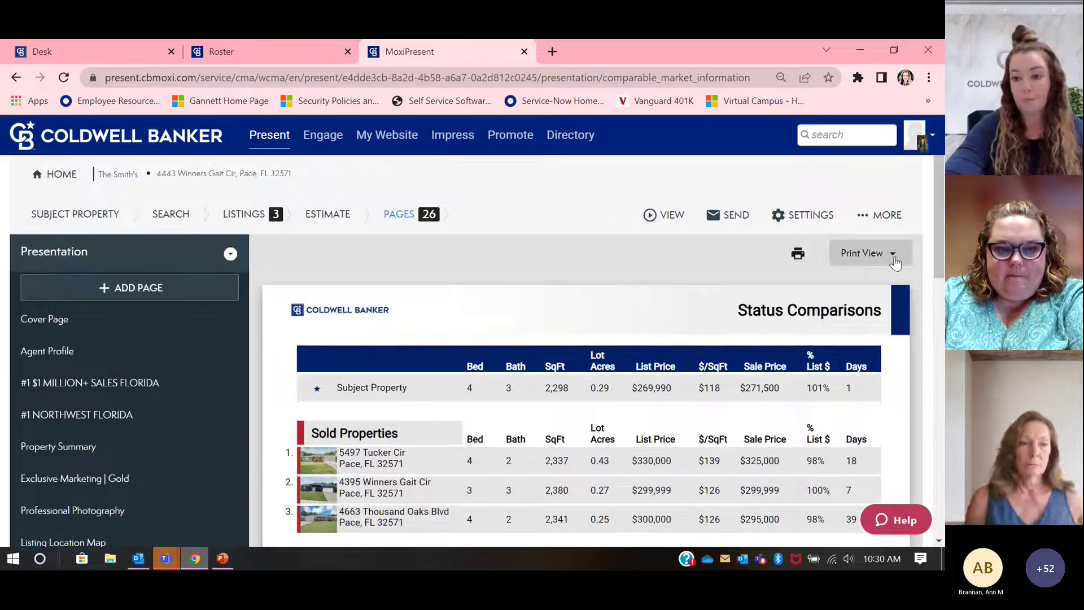
click(893, 255)
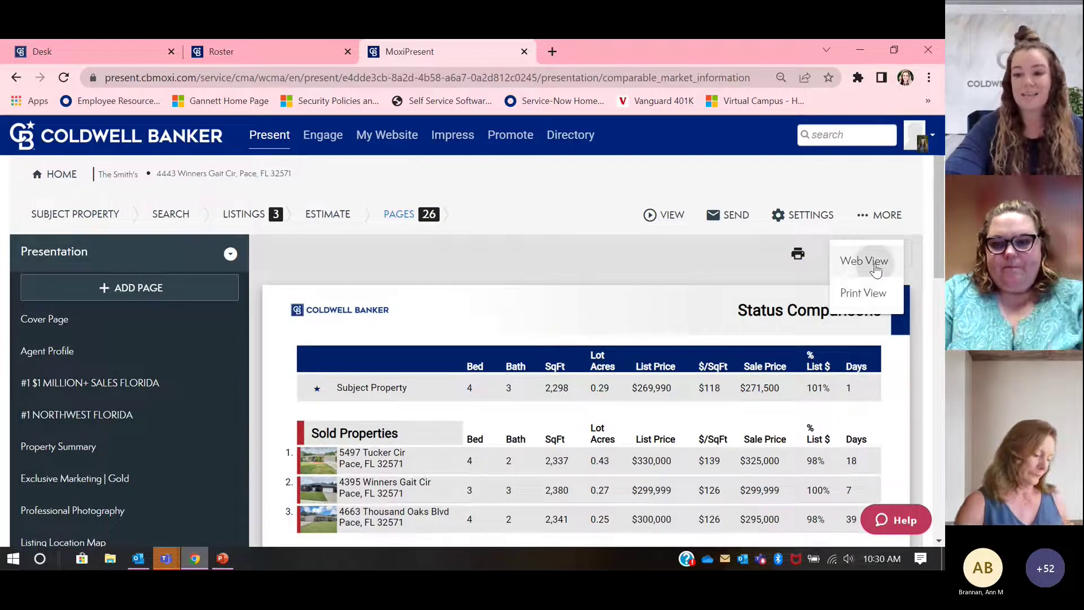
click(874, 262)
scroll(516, 376, down, 3)
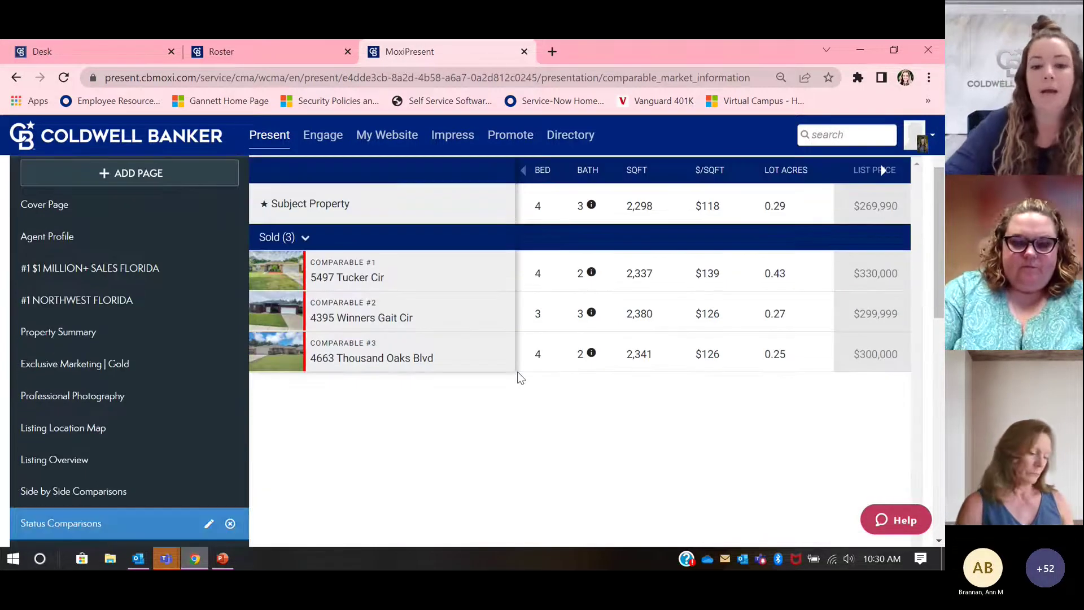
scroll(519, 377, down, 3)
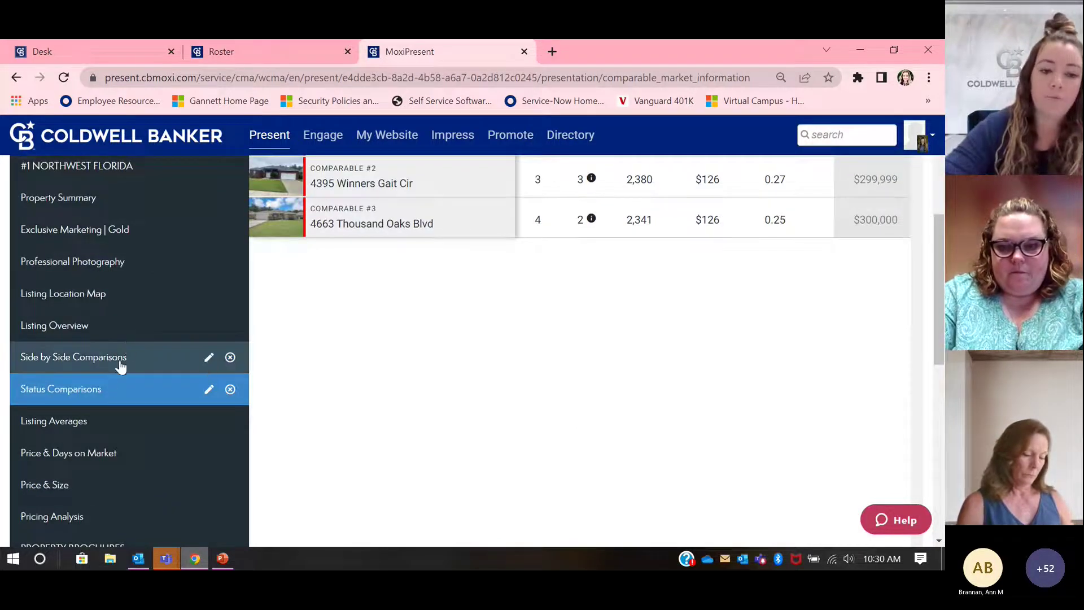
scroll(124, 425, up, 3)
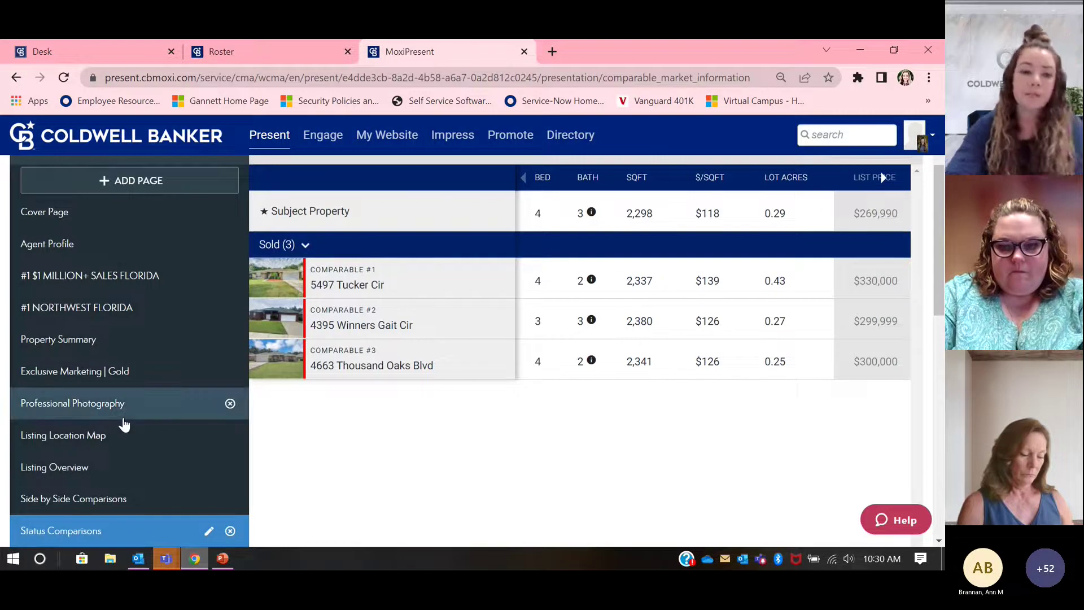
scroll(124, 425, up, 2)
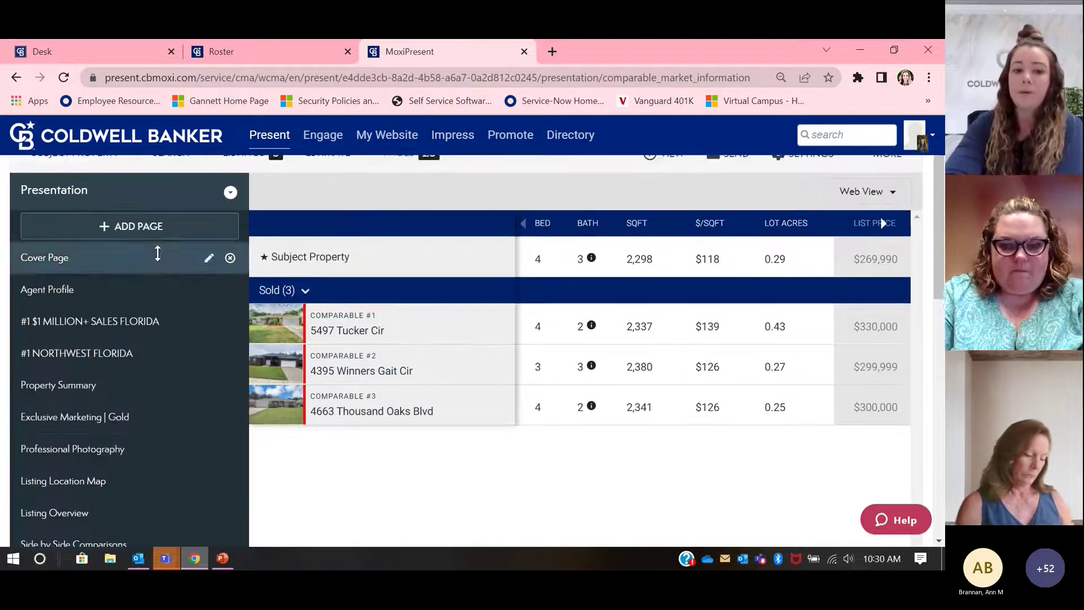
- Add a new page using Create New and choose Build Page
click(153, 227)
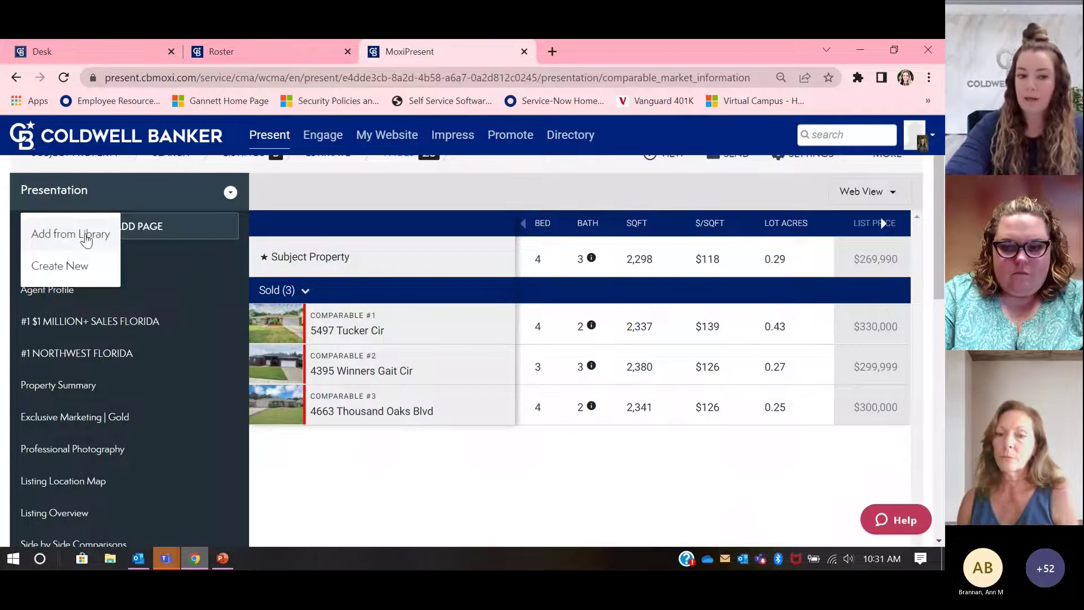
click(53, 271)
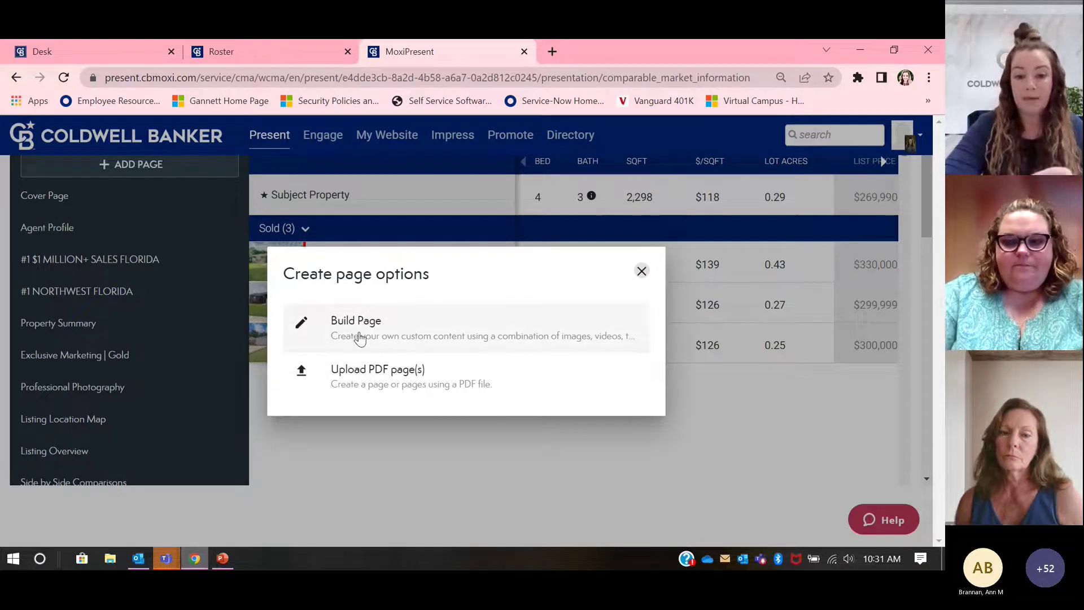
click(360, 337)
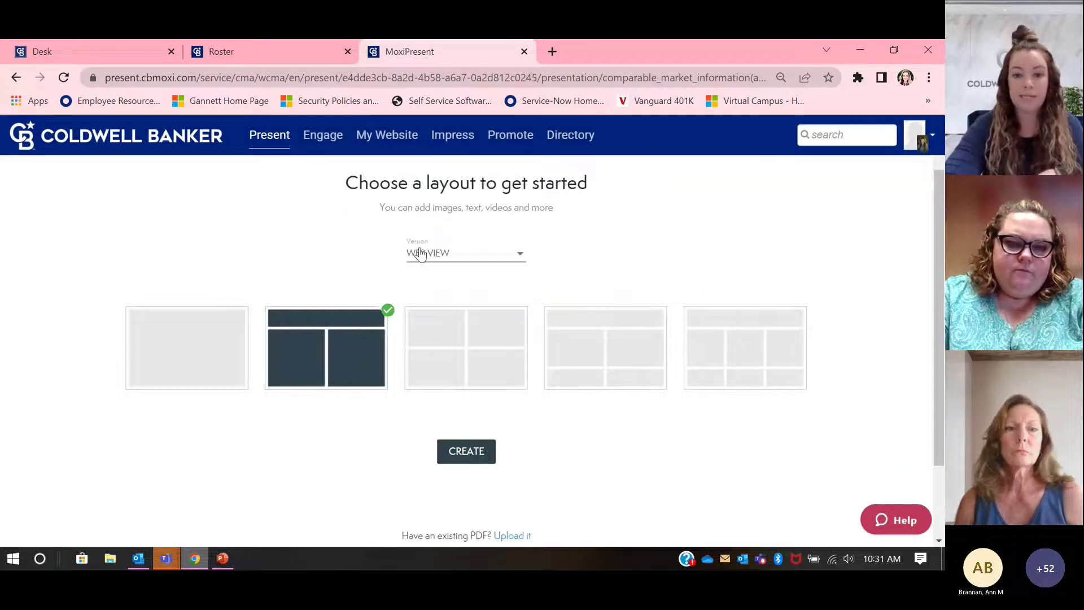
- Create a WEB VIEW custom page with the header-plus-two-columns layout
click(434, 254)
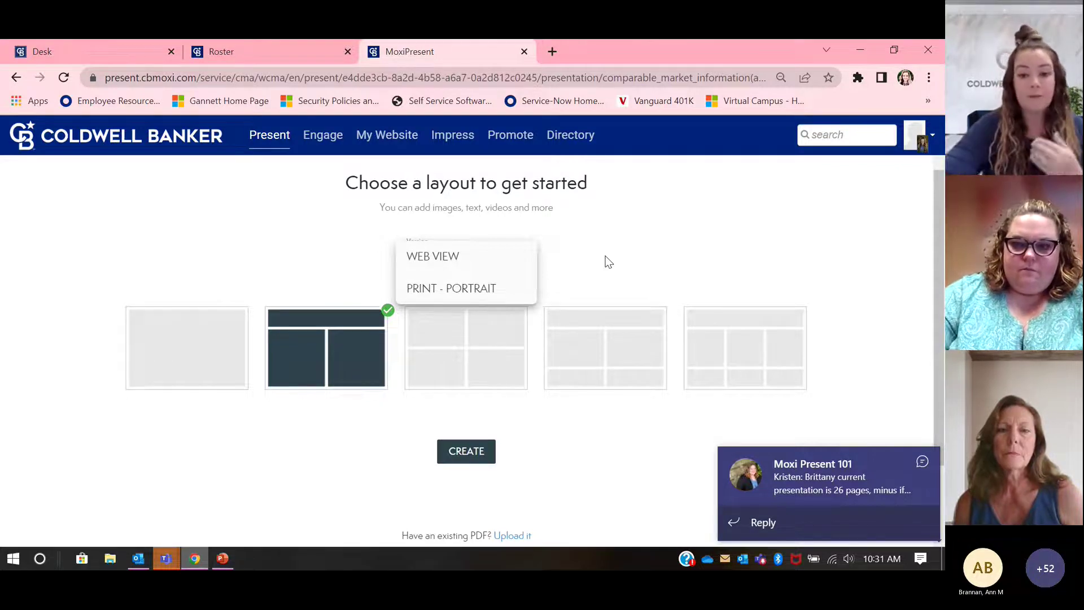
click(484, 257)
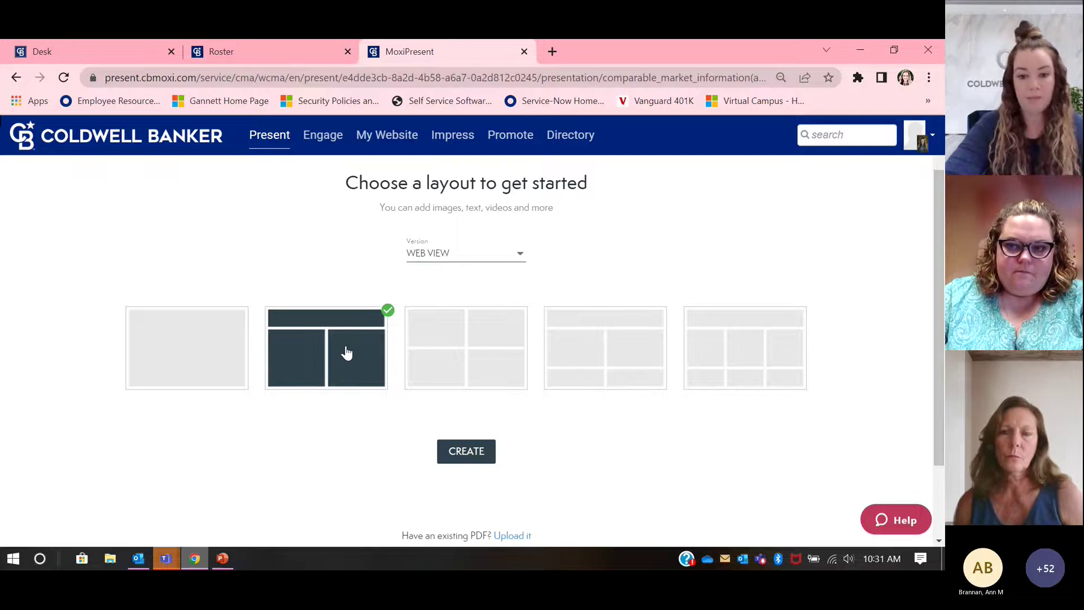
click(466, 452)
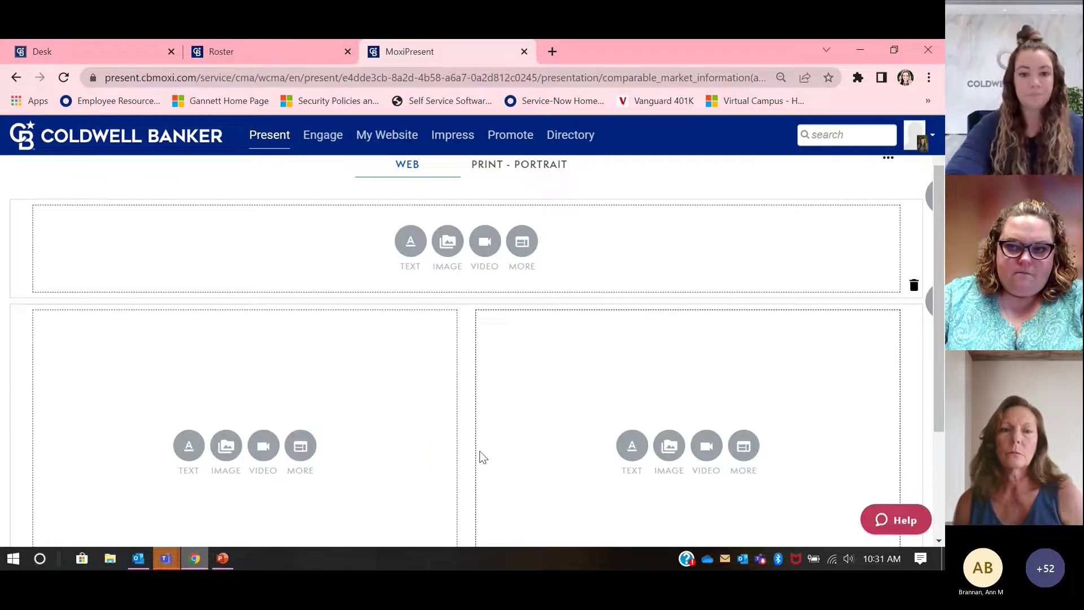
scroll(480, 450, down, 3)
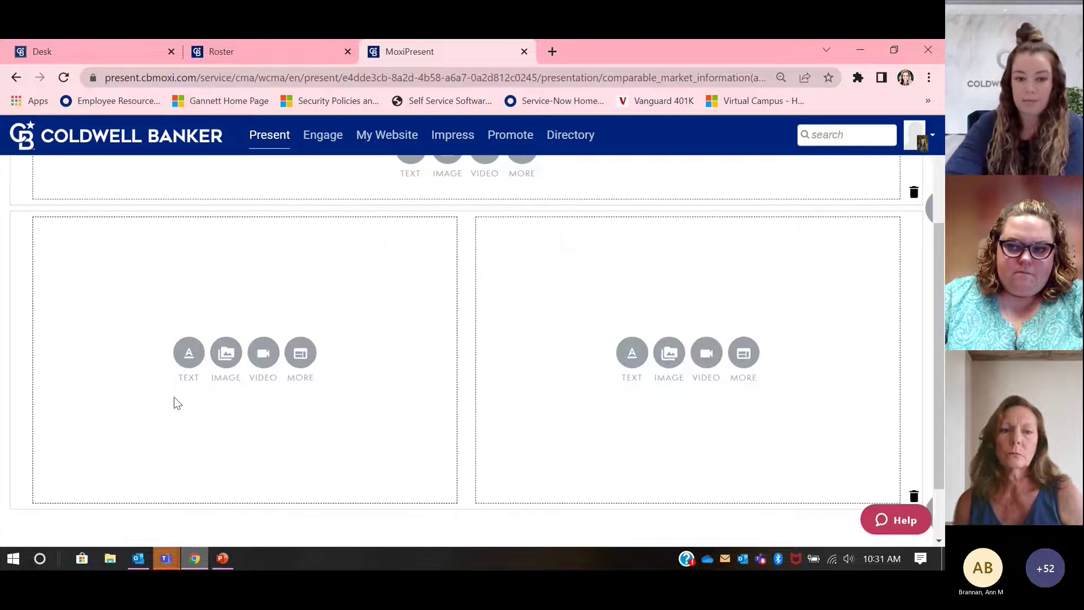
click(192, 351)
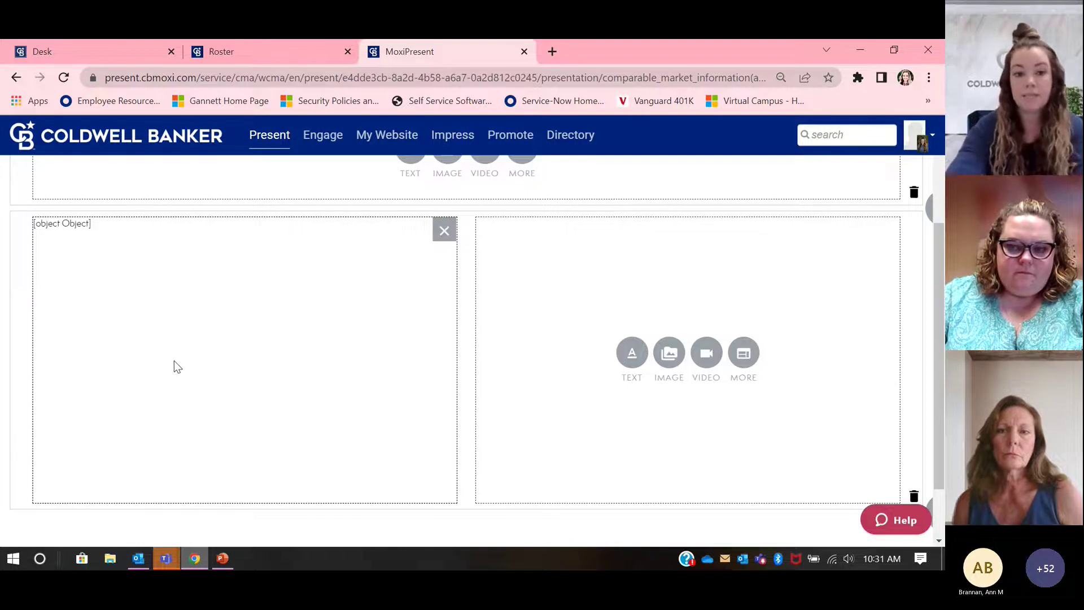
click(174, 360)
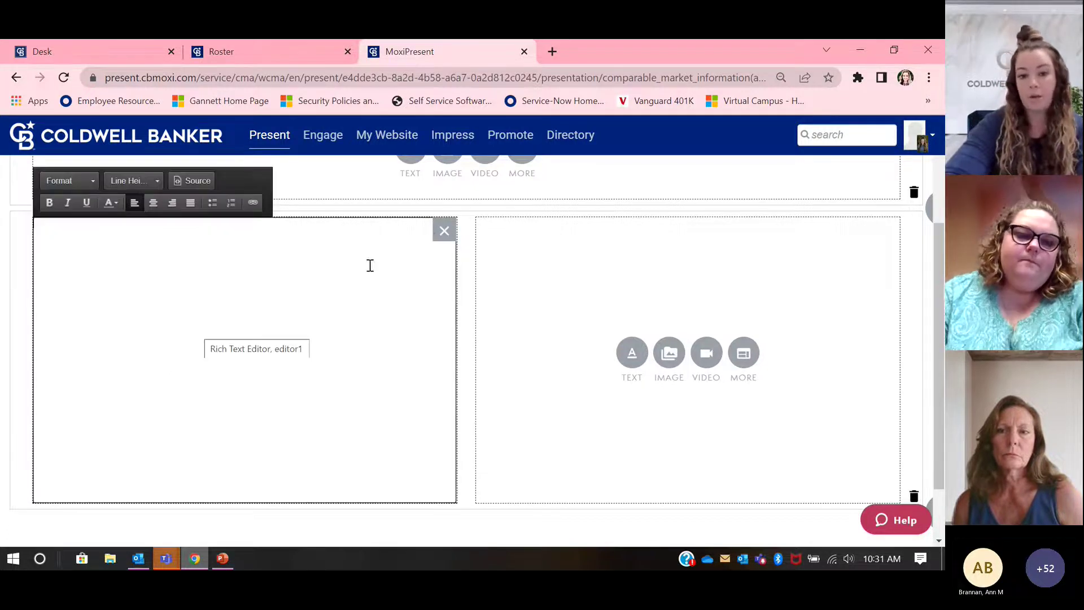
click(442, 241)
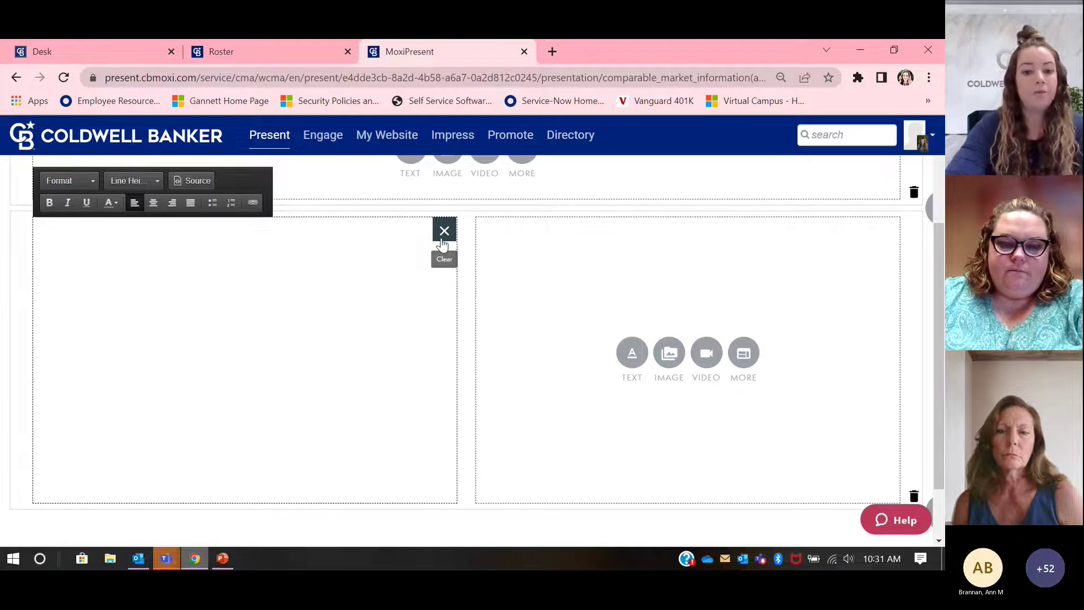
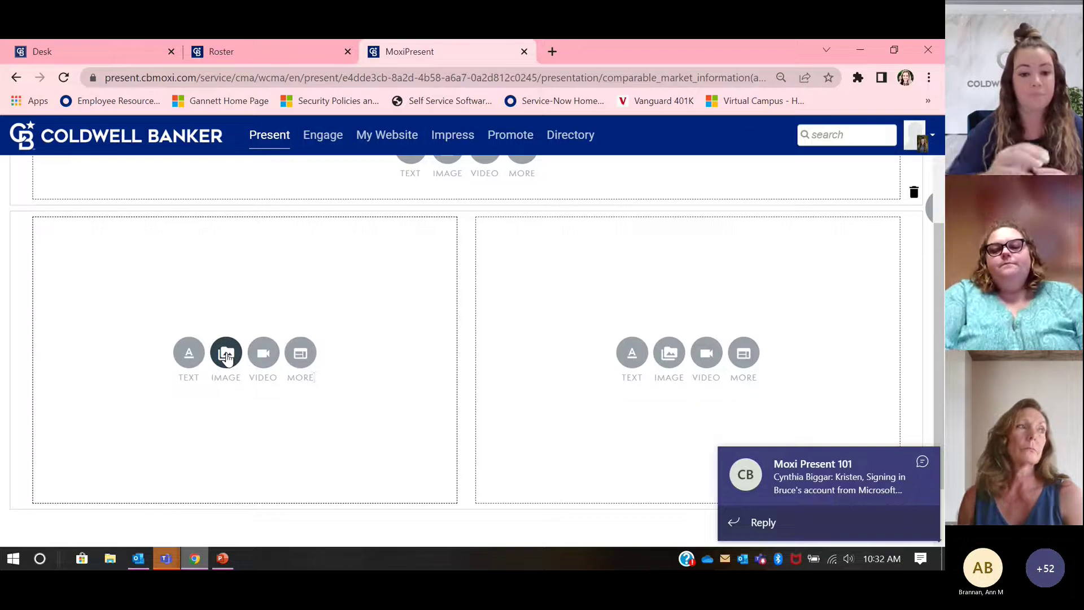
- Open the Add Video panel for the left block and start a new browser tab
click(262, 354)
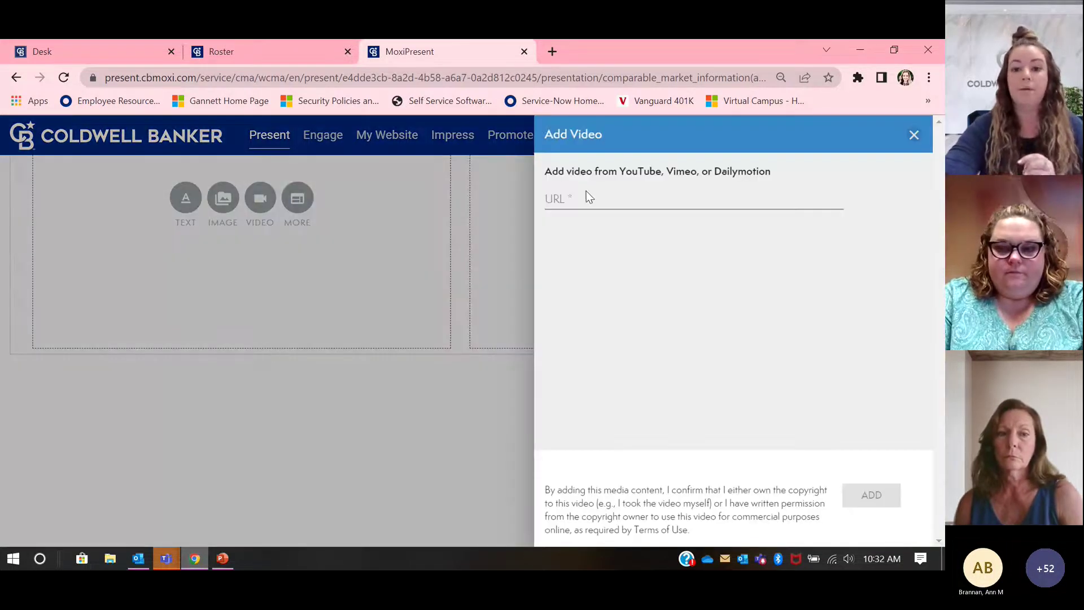
click(586, 198)
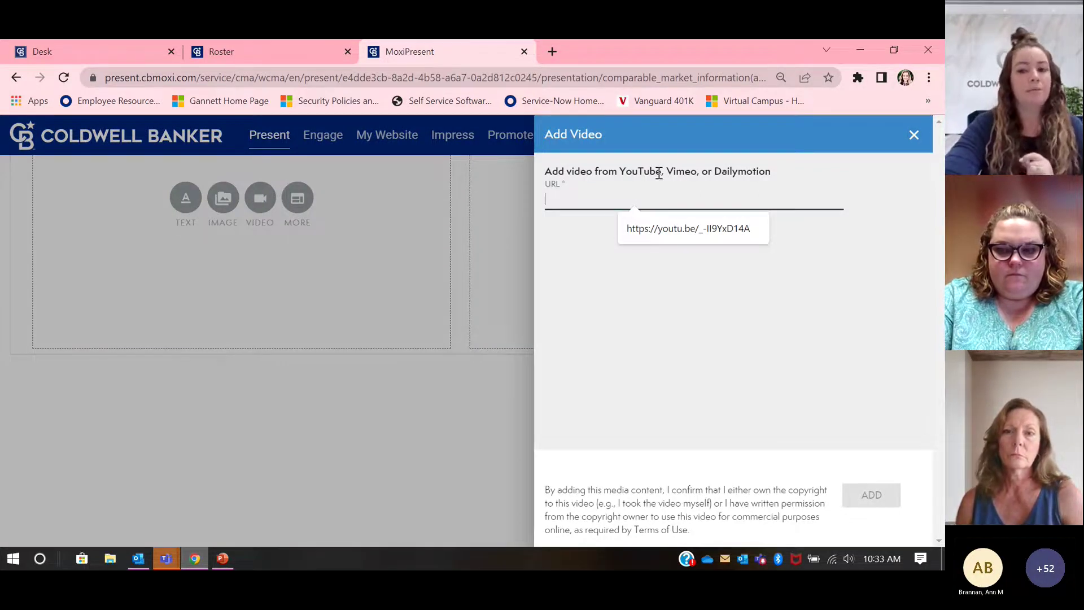
click(553, 50)
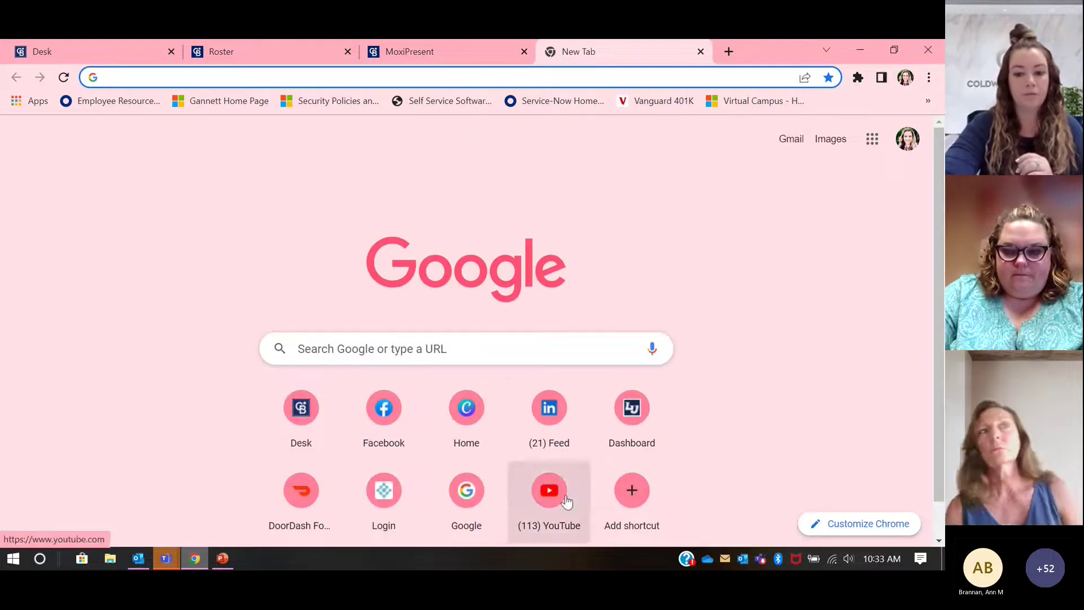
- On YouTube, search 'at home in northwest florida' and open that video, pausing playback
click(564, 497)
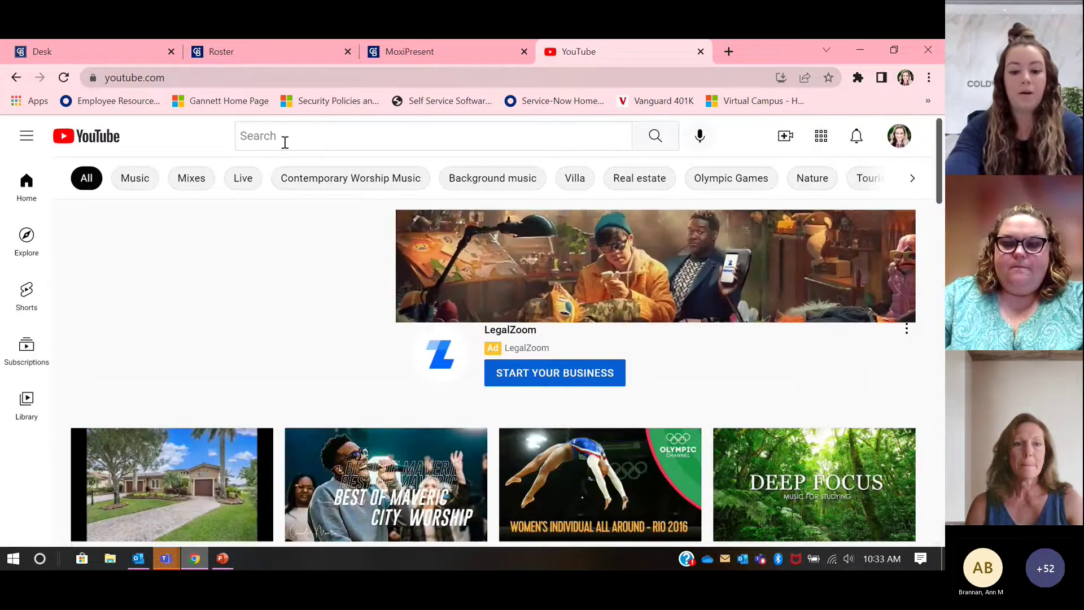
click(284, 143)
text(at)
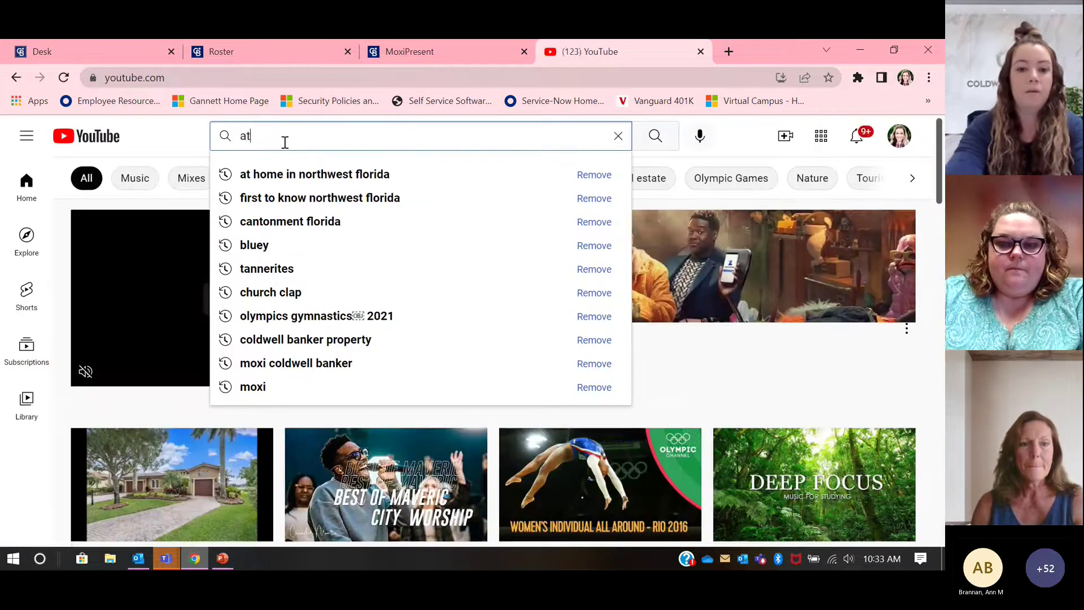
text( h)
click(298, 172)
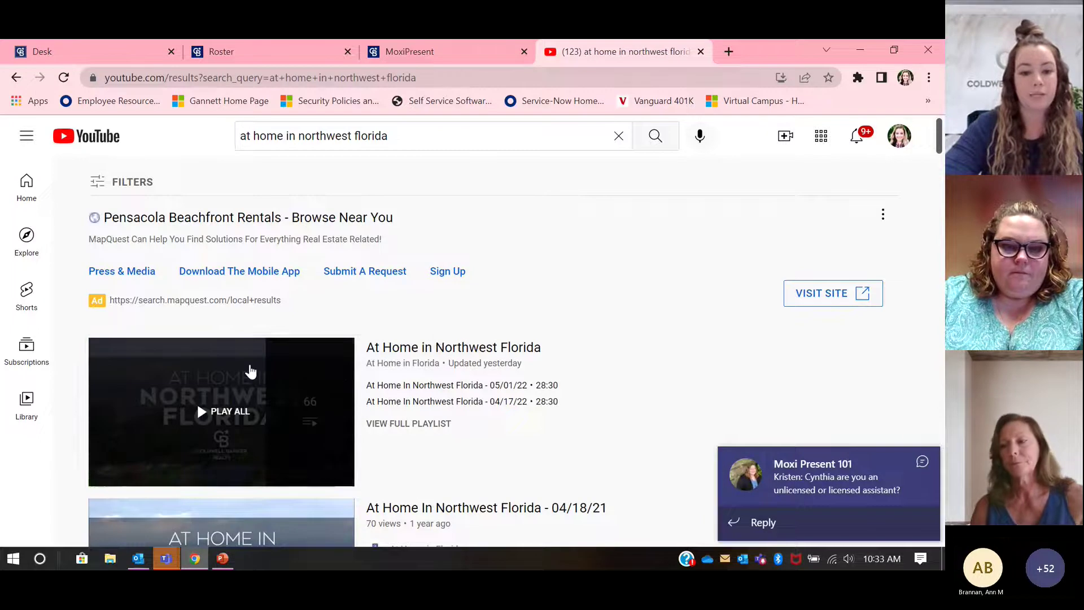
click(251, 370)
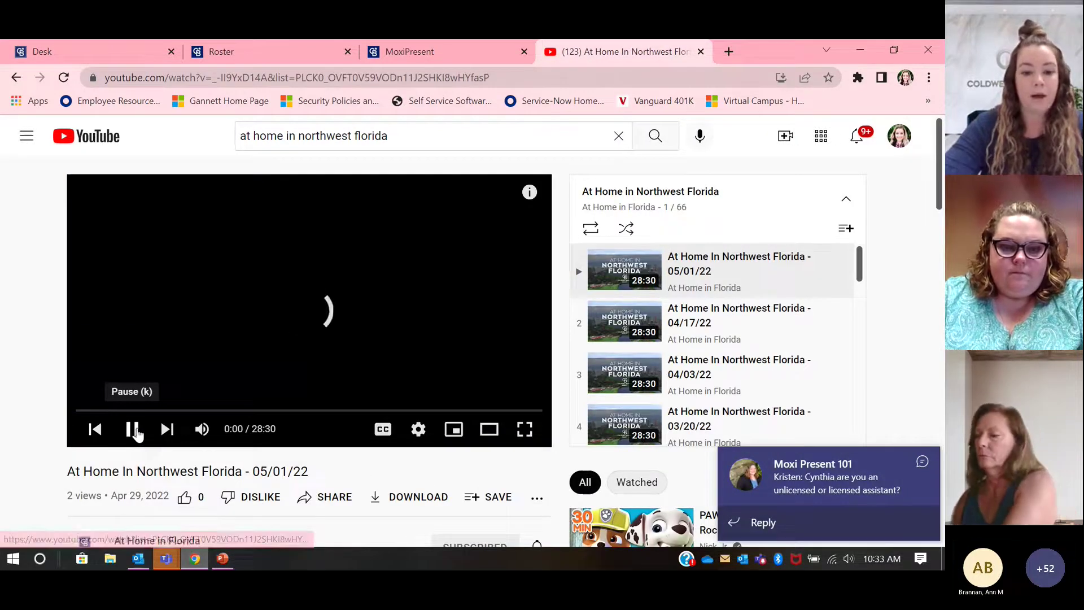
click(132, 429)
- Copy the video's short share link and go back to the MoxiPresent tab
scroll(323, 353, down, 3)
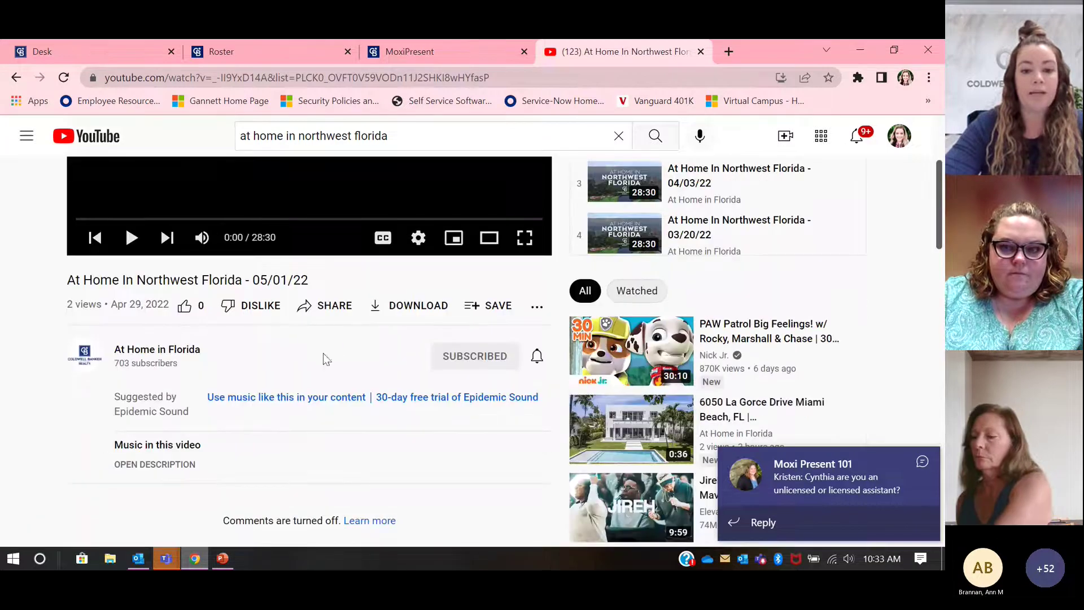
click(320, 307)
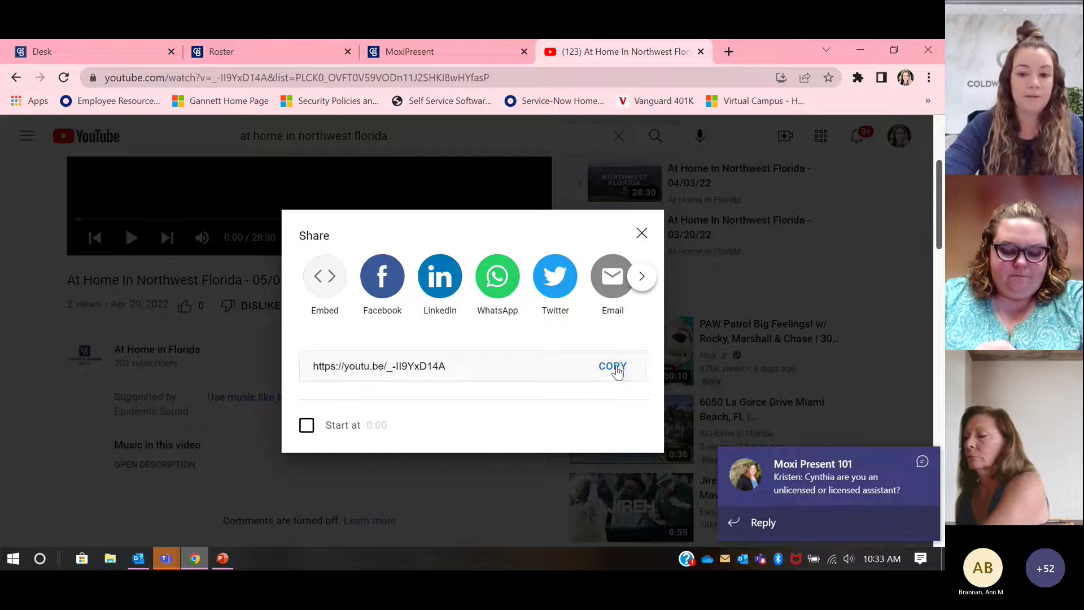
click(617, 371)
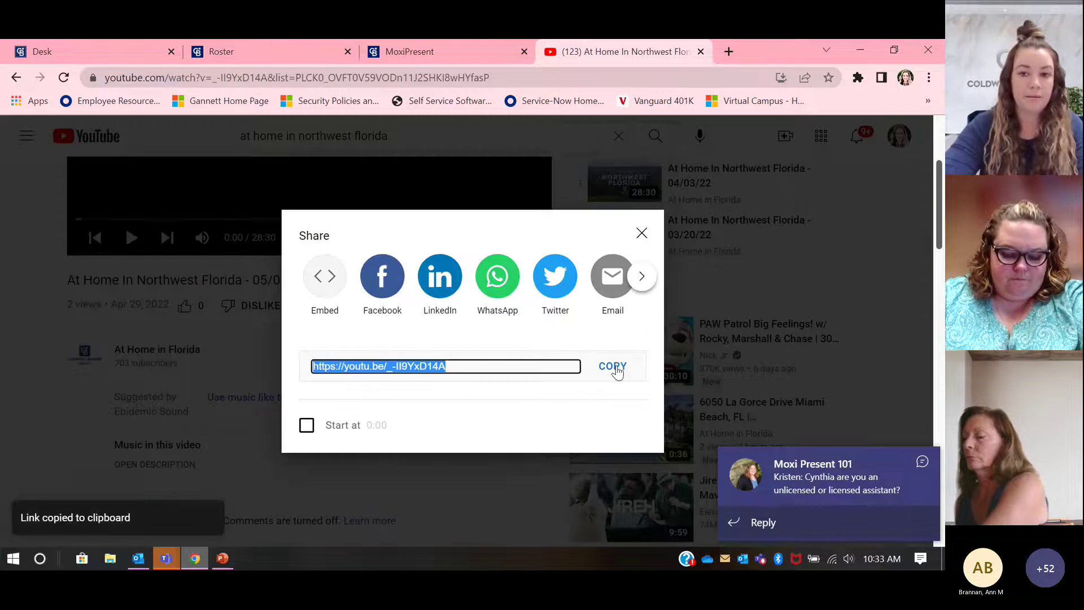
click(413, 48)
- Paste the 'At Home In Northwest Florida - 05/01/22' link into the video URL field and add it
click(620, 200)
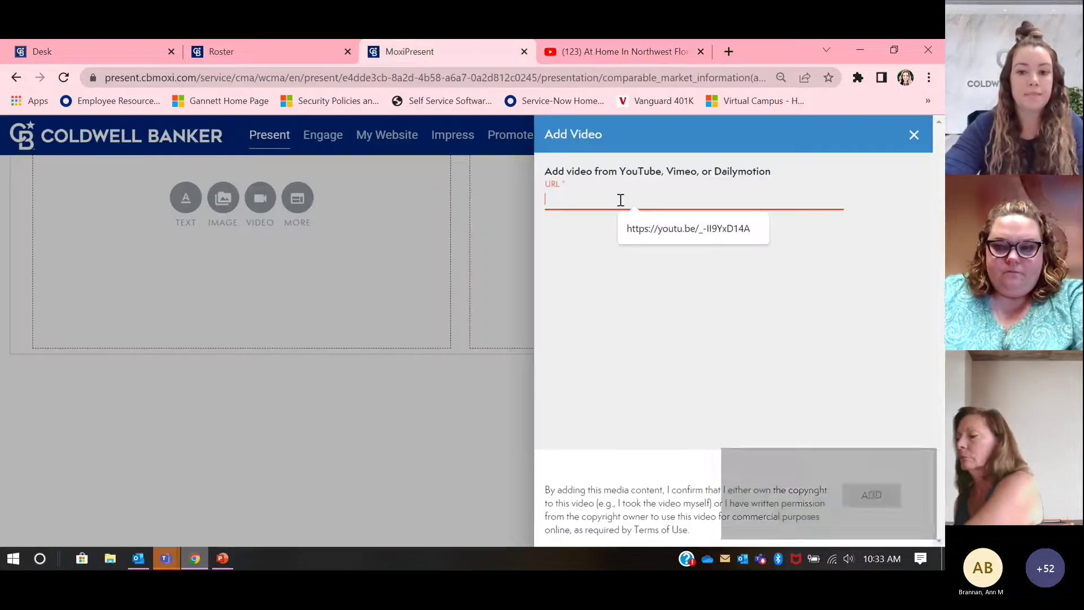
key(ctrl+v)
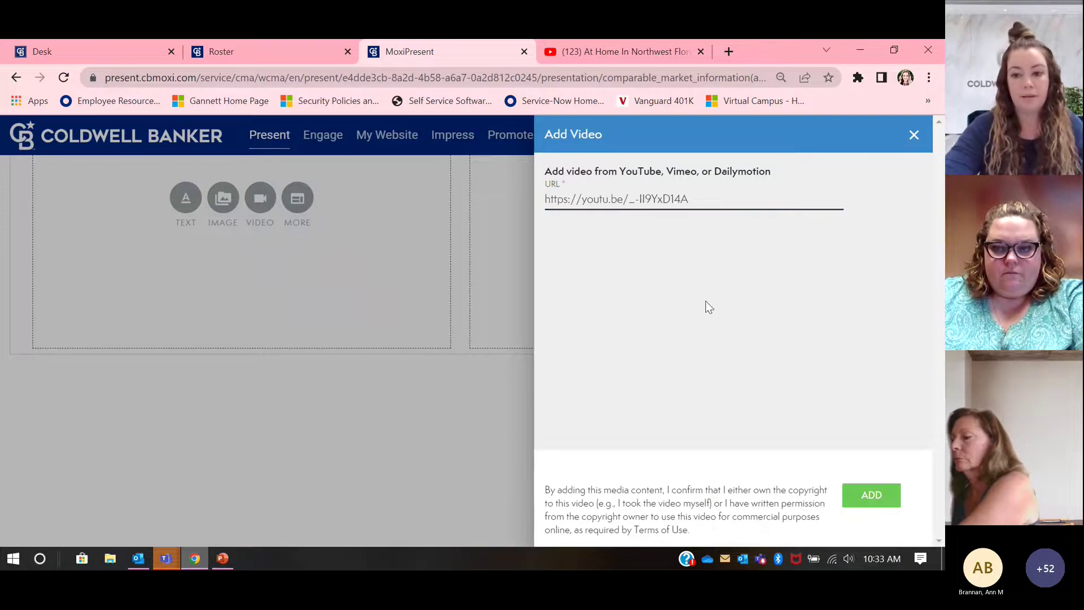
click(856, 498)
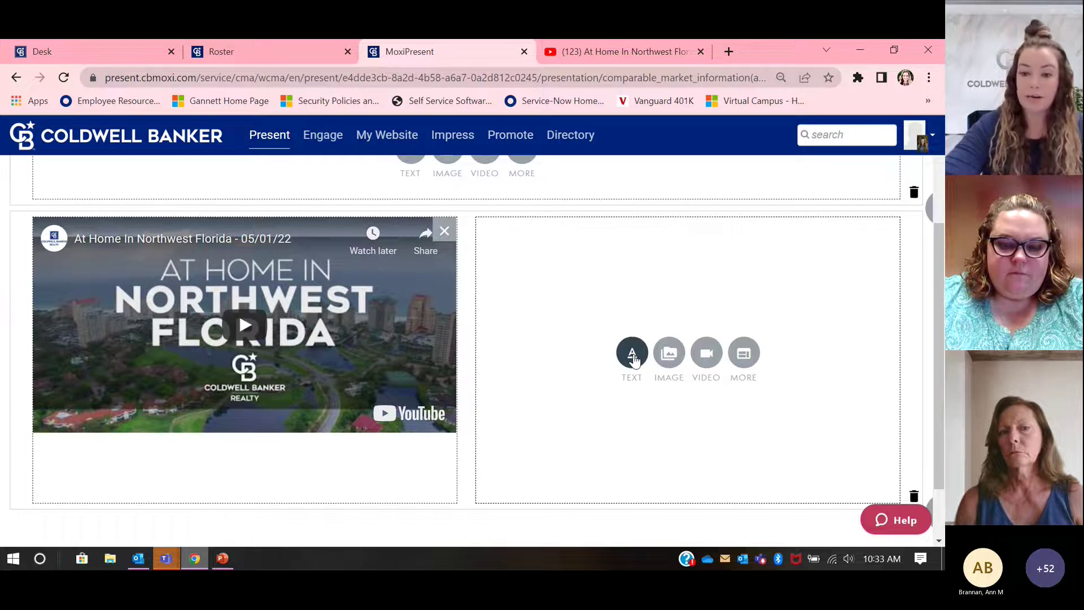
- Make the right block a bulleted text list starting with the agent's name
click(743, 353)
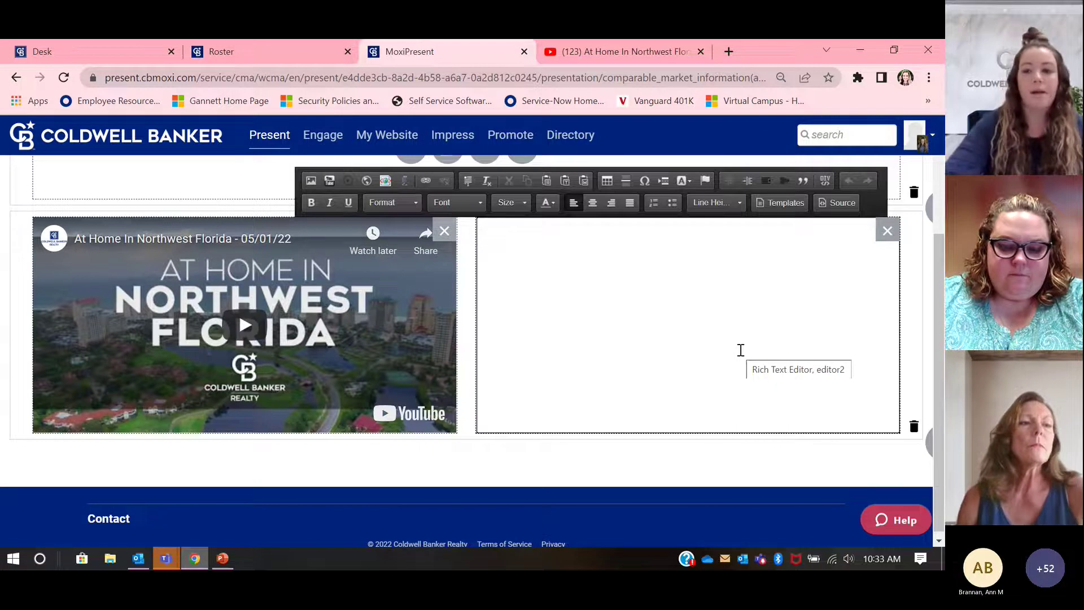
click(887, 230)
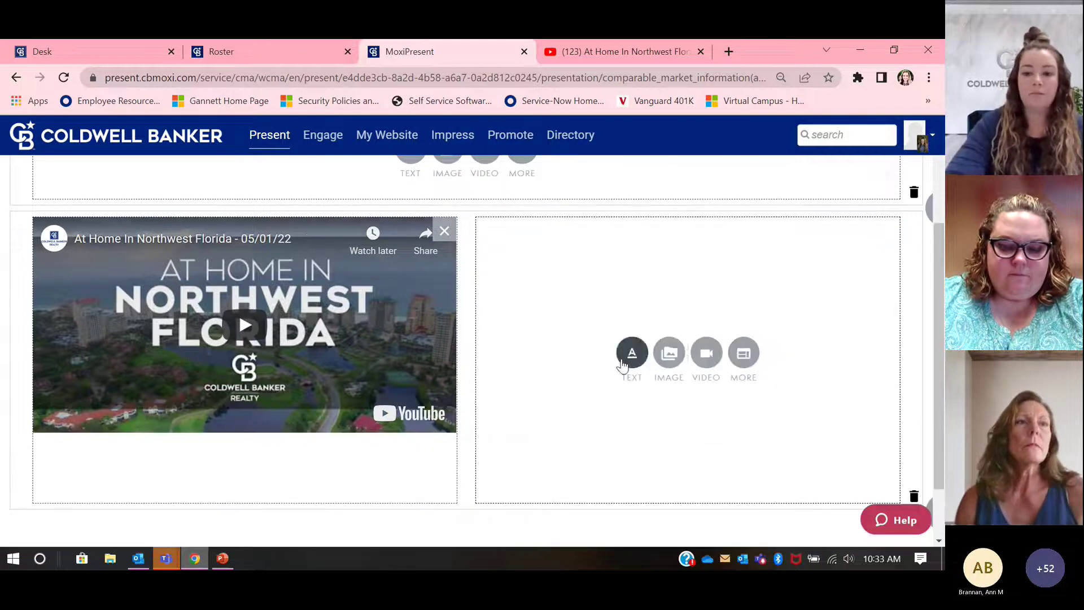
click(631, 353)
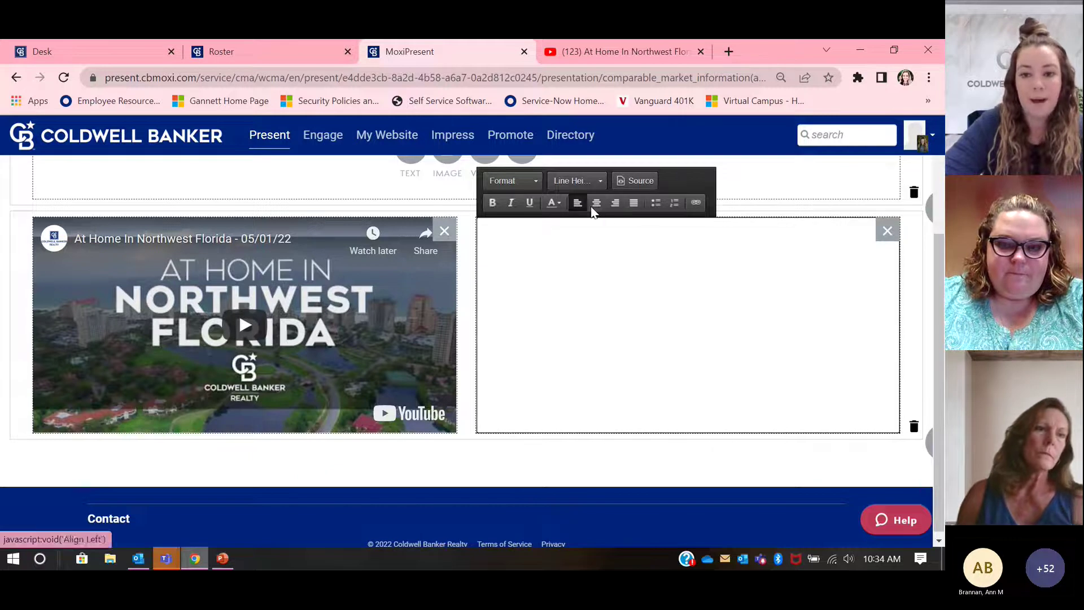
click(655, 204)
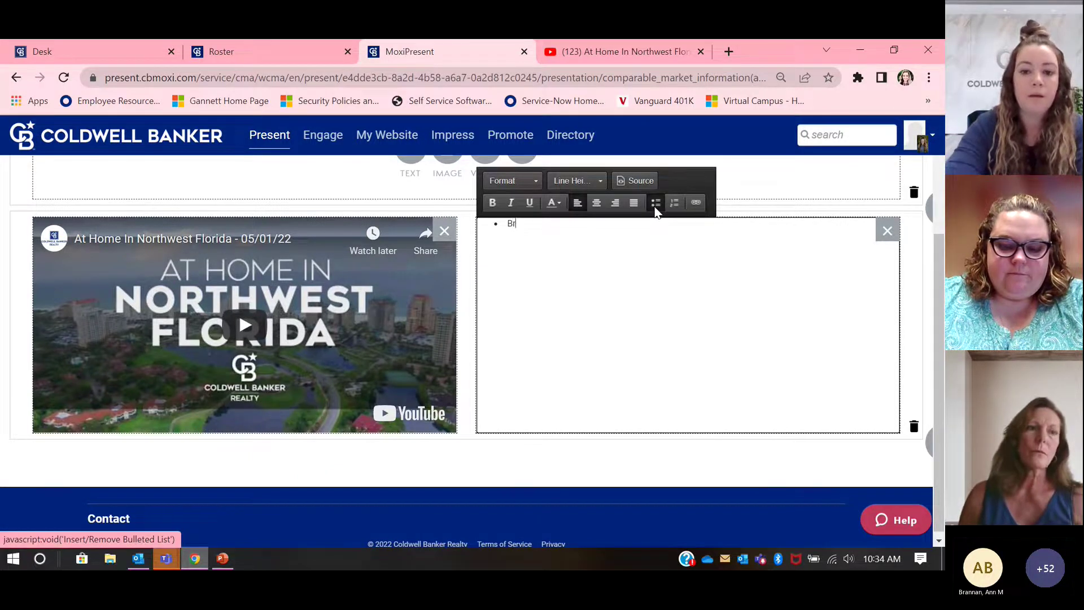
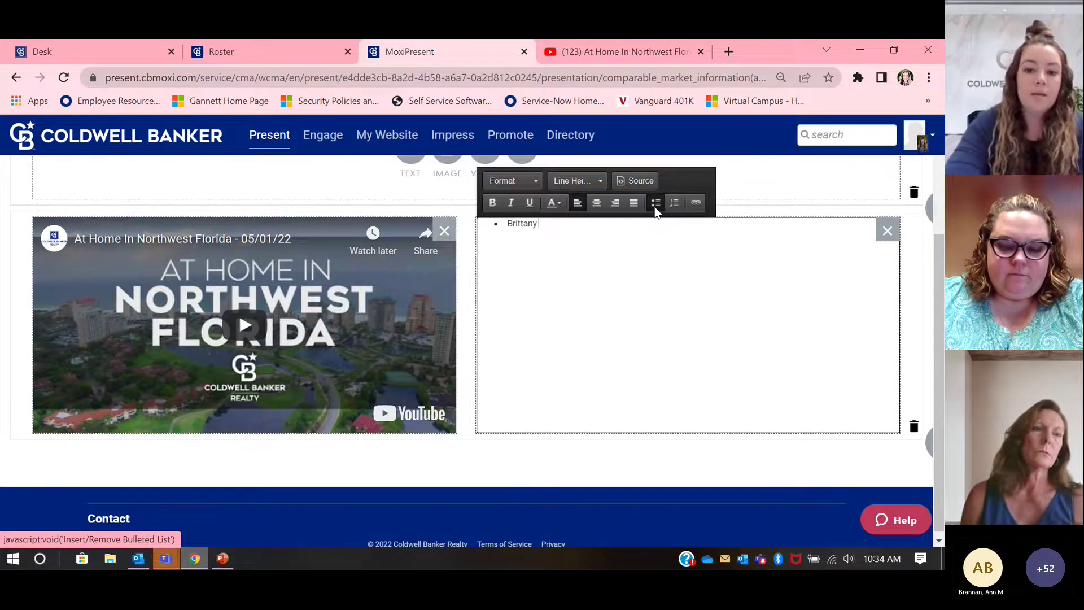
key(Return)
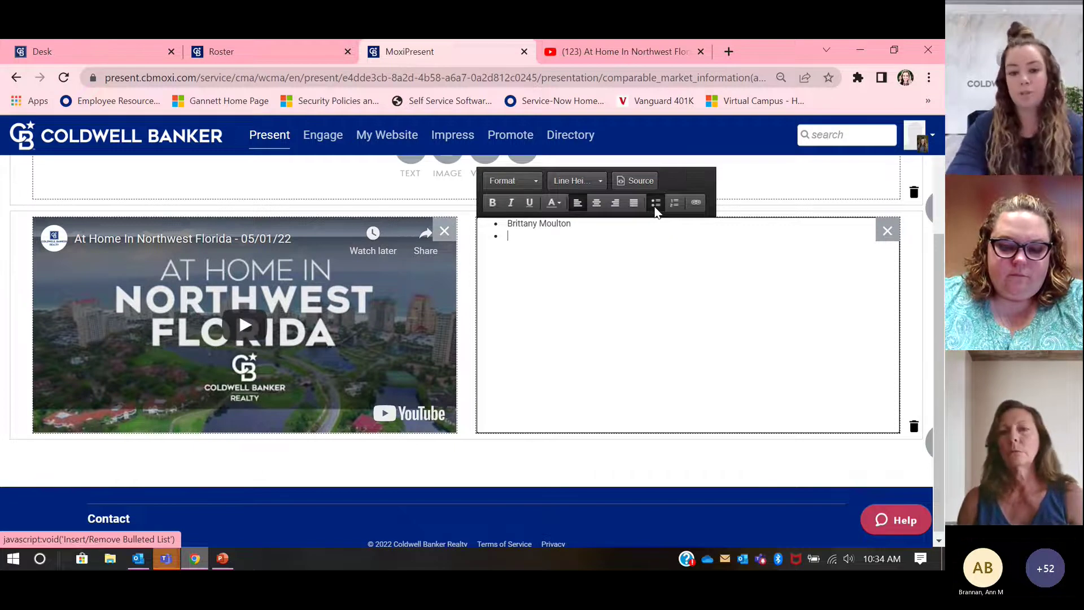
- Add the heading 'My personal Video!' in a text box in the top row
scroll(657, 212, up, 3)
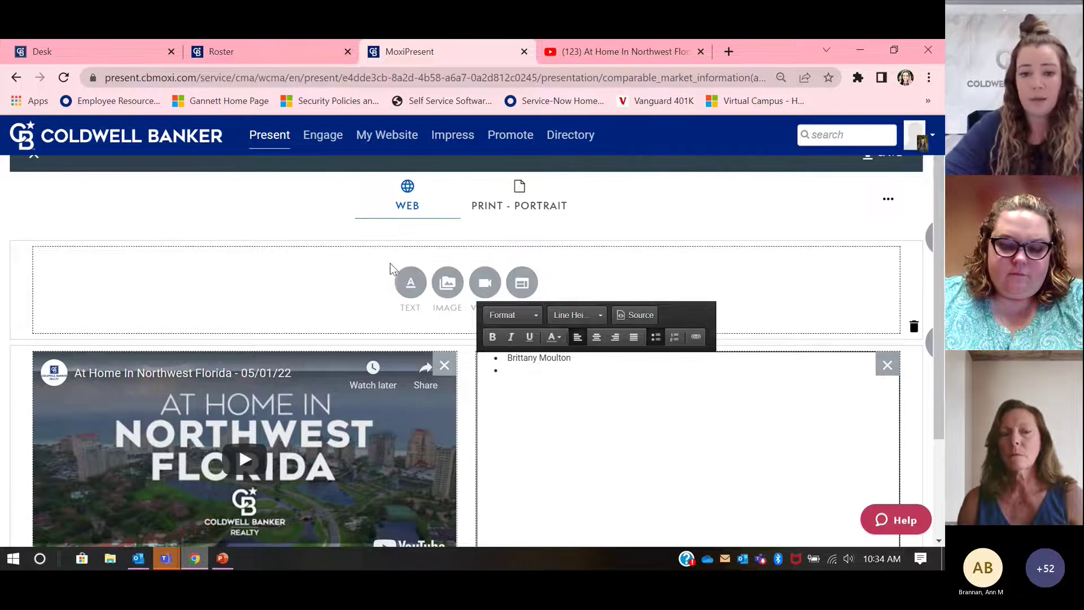
click(411, 282)
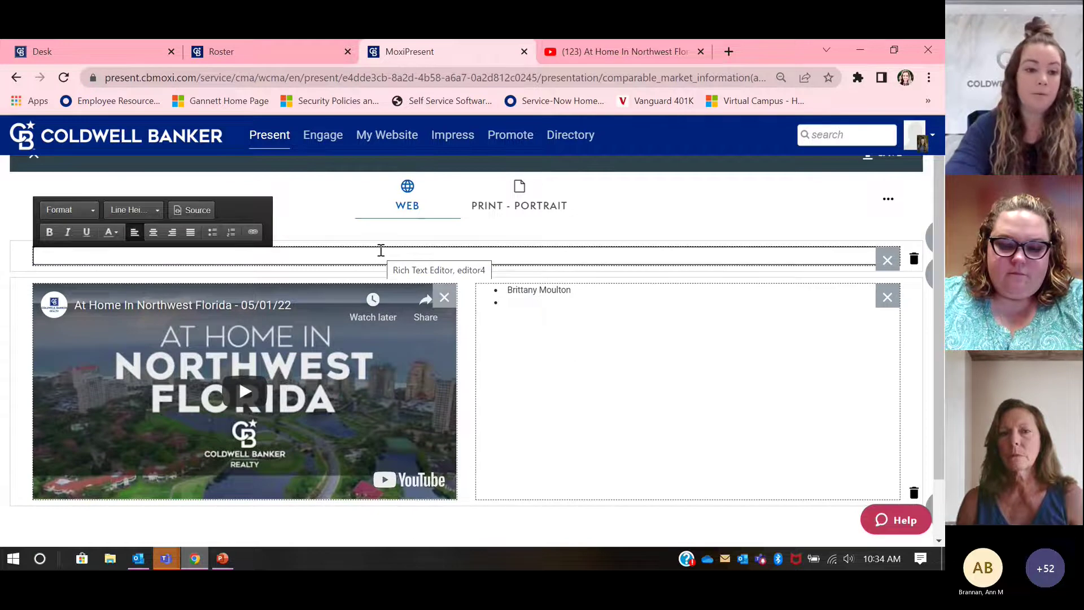
text(My personal Video!)
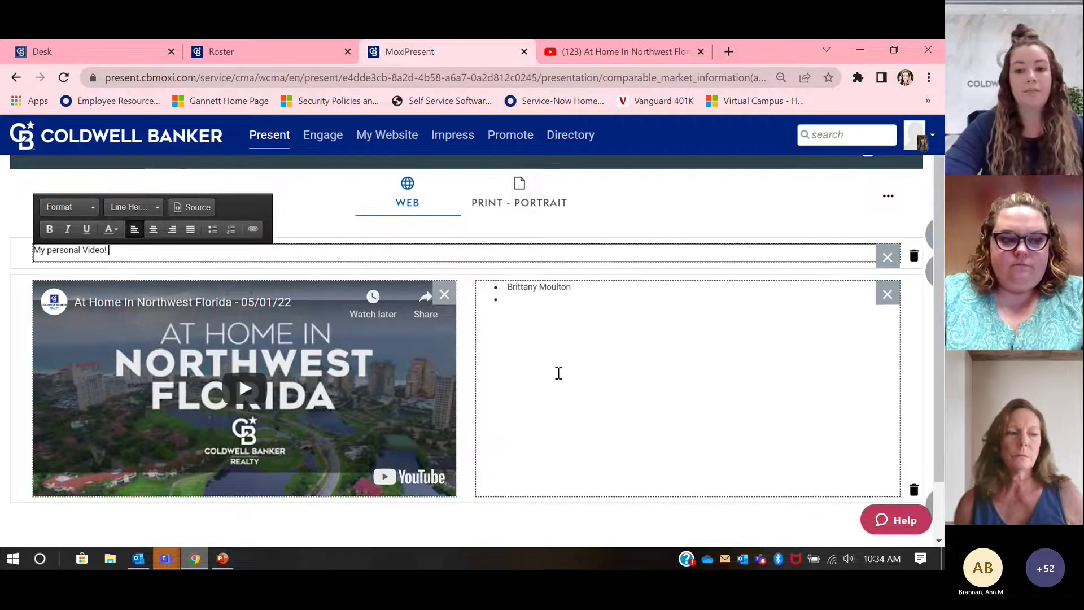
scroll(556, 370, up, 1)
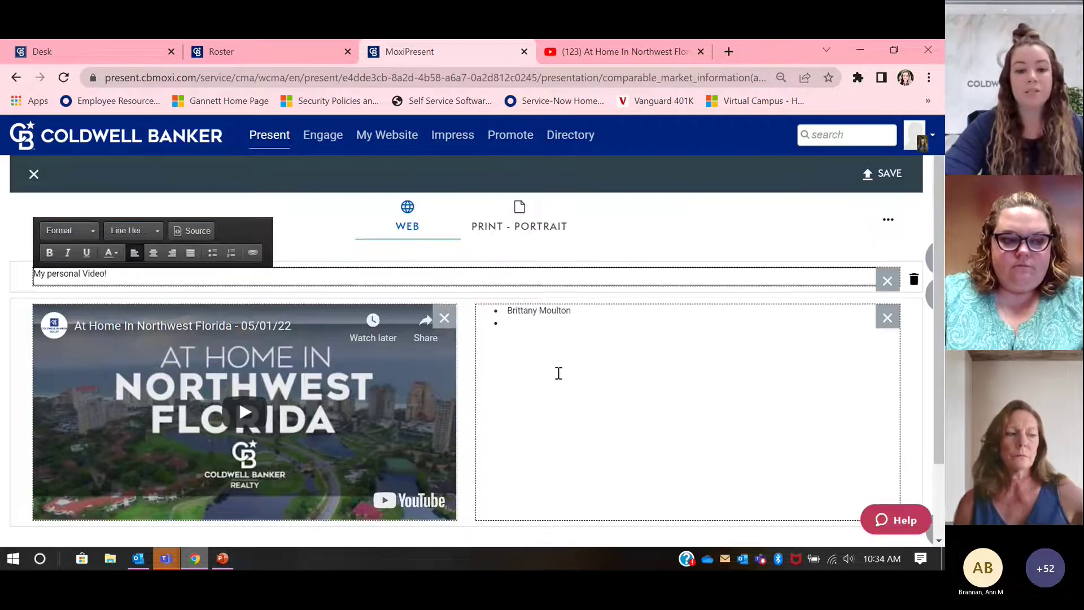
- Save the custom page as 'Personal Video' with description 'Person Video'
click(872, 175)
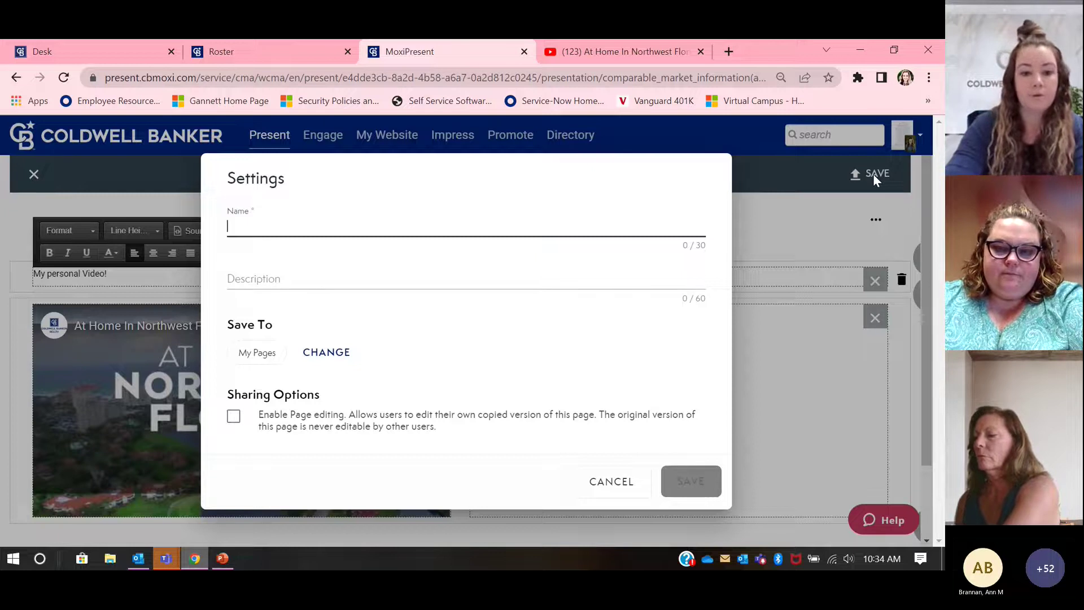
text(Personal Video)
key(Tab)
text(Person Video)
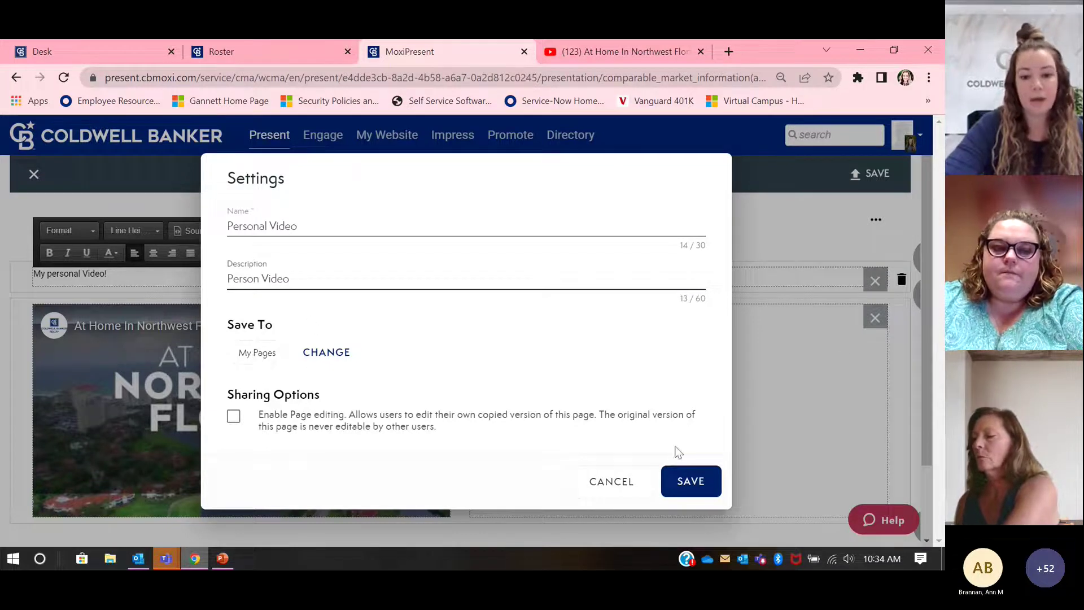
click(686, 484)
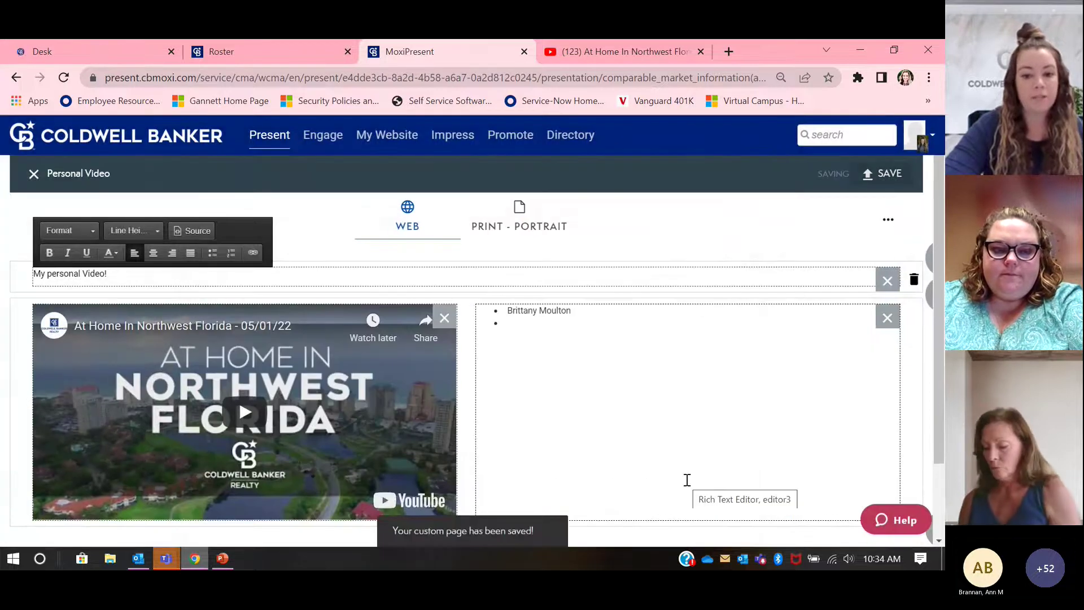
click(687, 479)
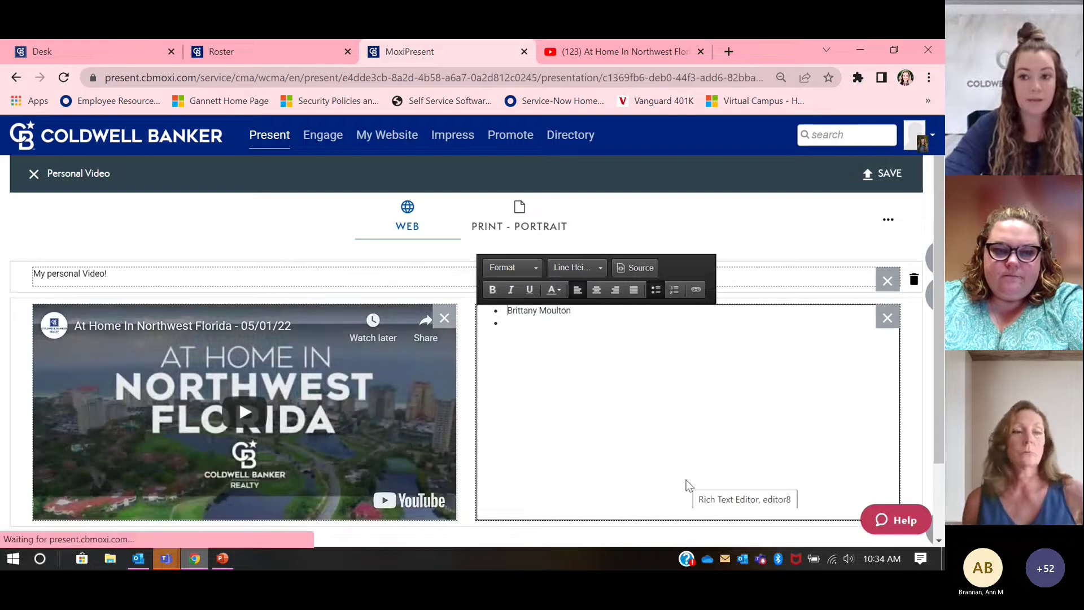
- Close the page editor and preview the Personal Video page from the presentation's page list
click(28, 173)
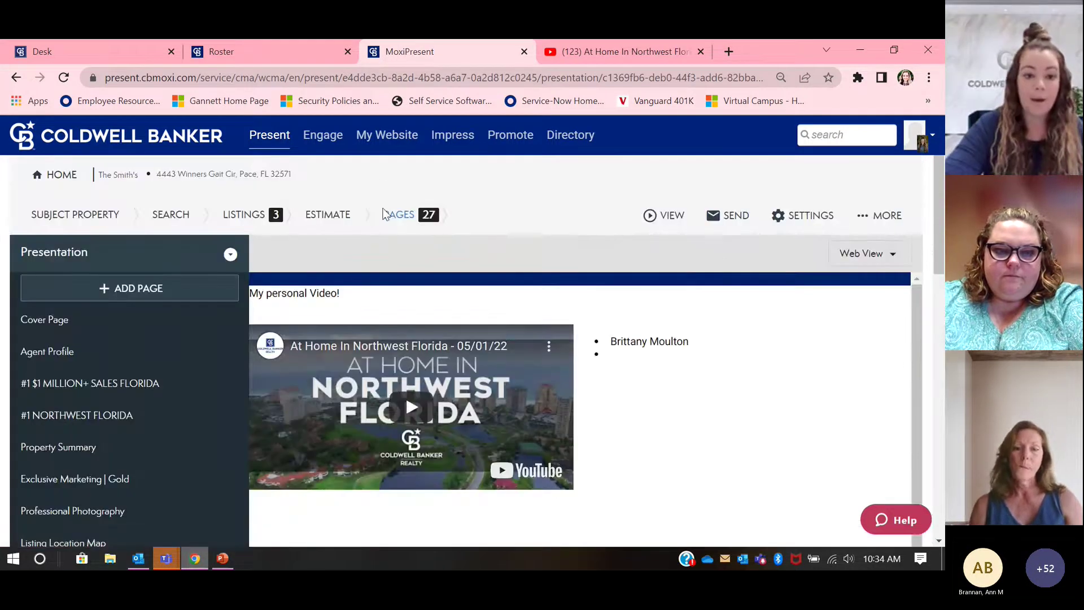
click(388, 215)
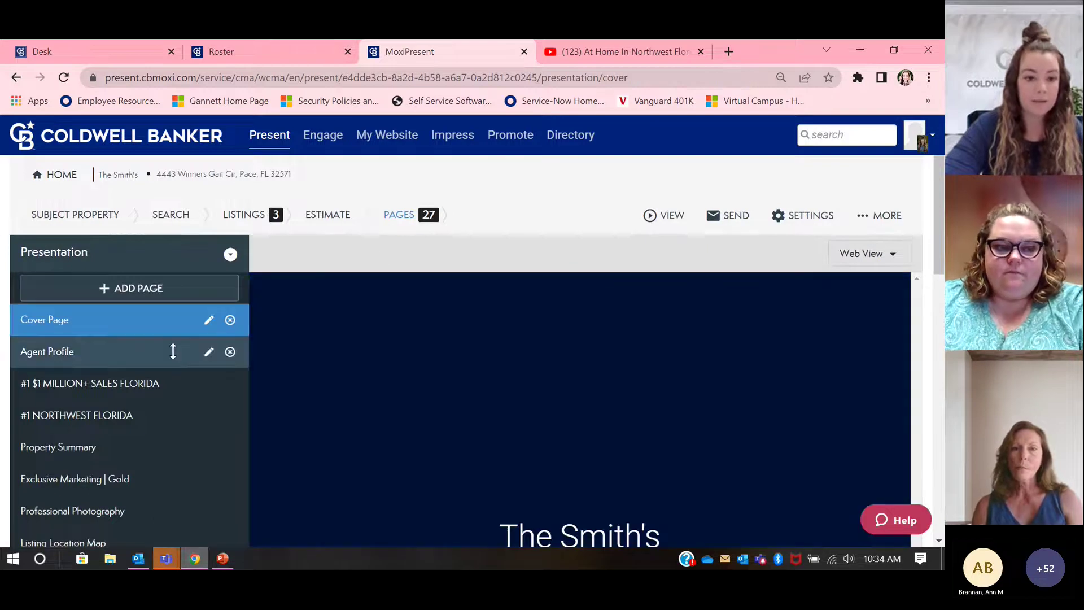
scroll(173, 351, down, 3)
scroll(172, 351, down, 1)
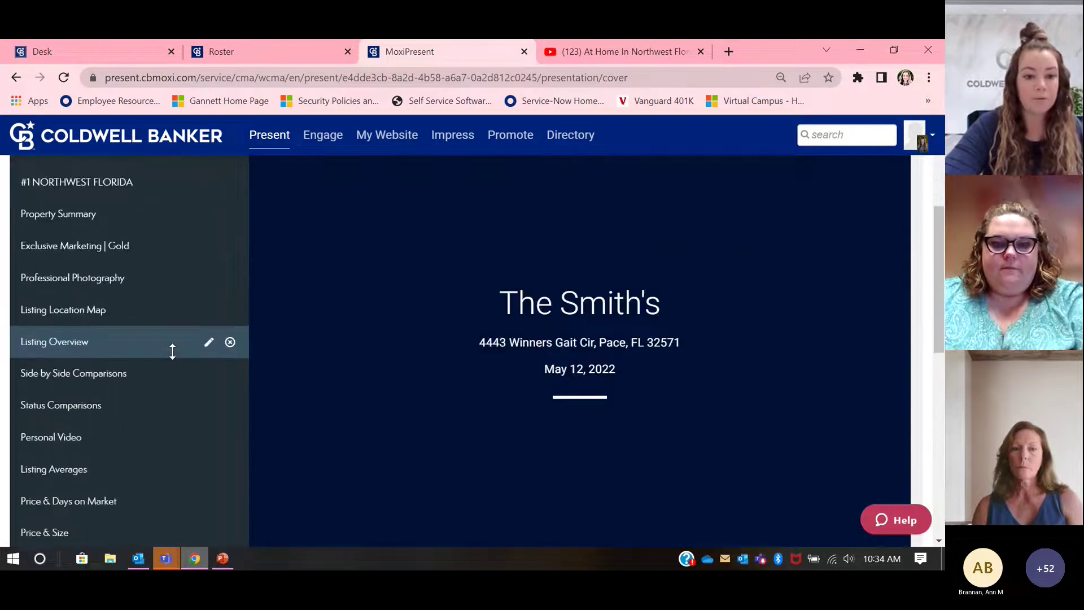
scroll(172, 351, down, 1)
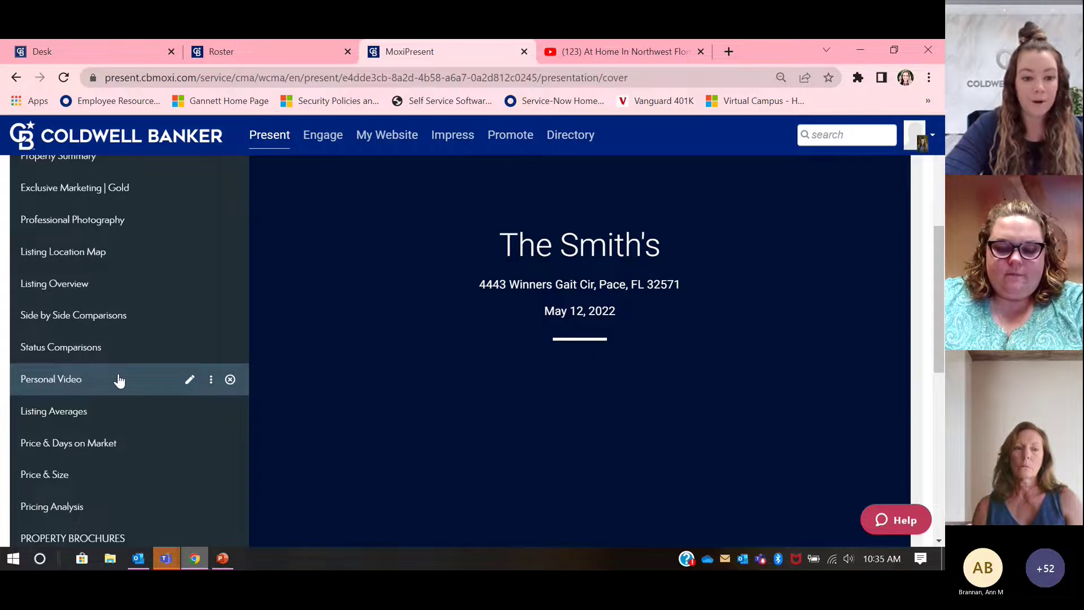
click(60, 384)
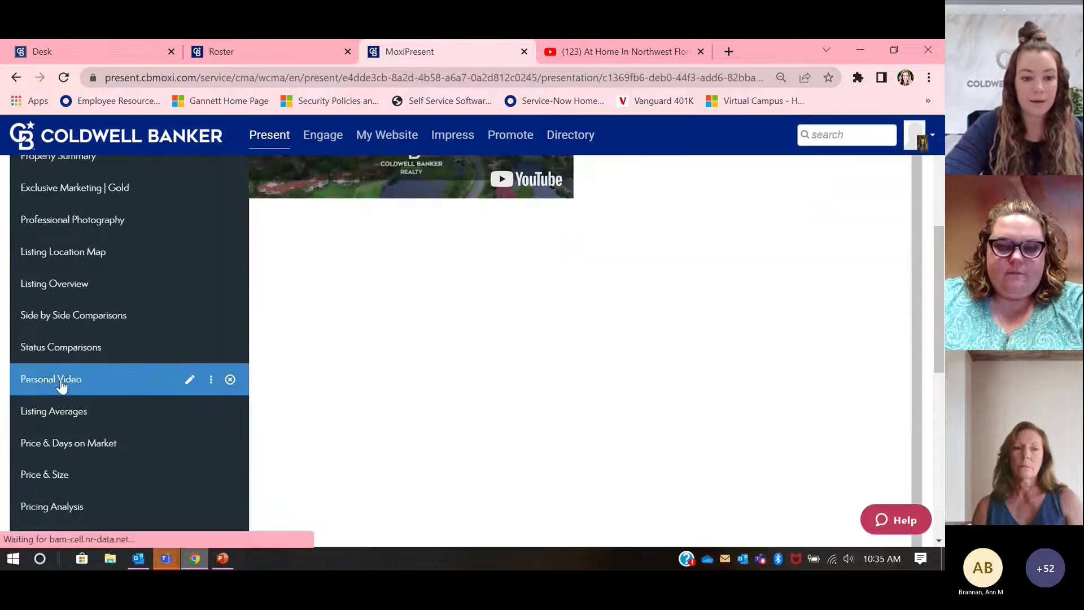
scroll(515, 326, up, 3)
scroll(515, 320, up, 1)
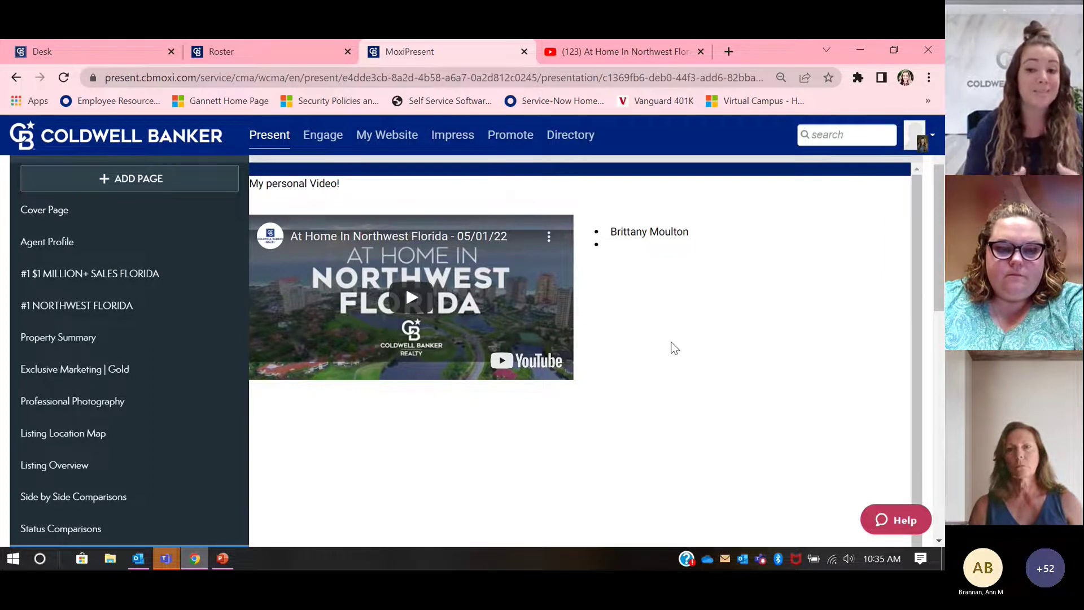
scroll(209, 308, down, 4)
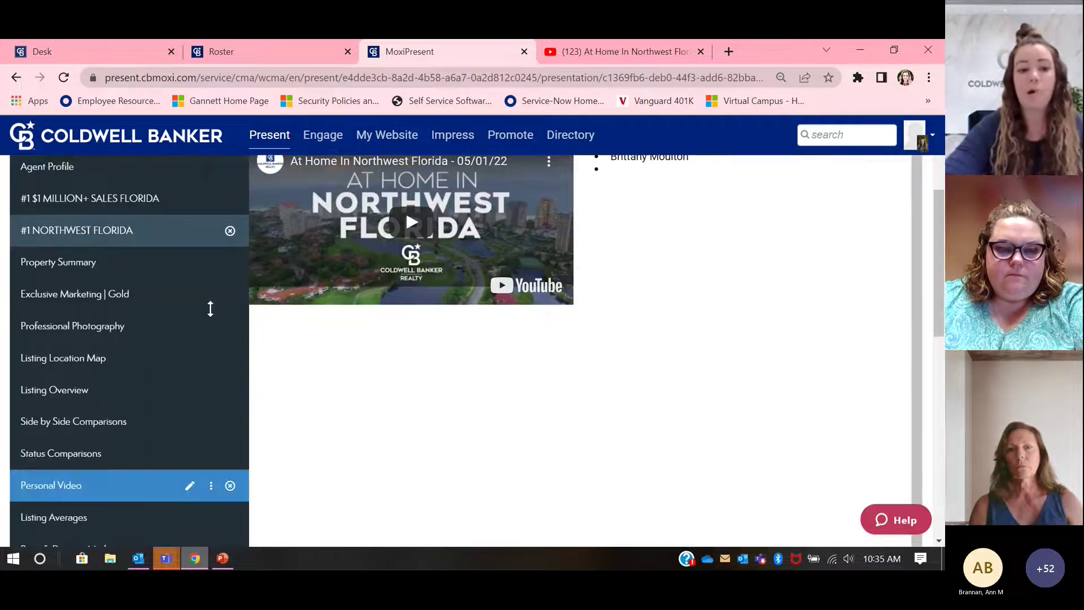
scroll(209, 307, down, 5)
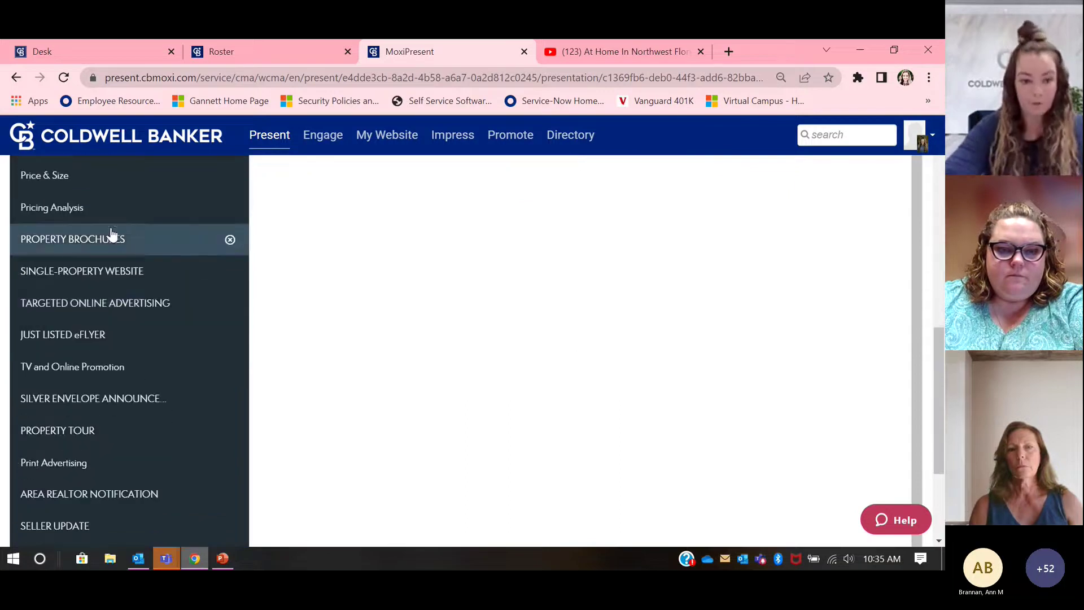
scroll(73, 441, down, 3)
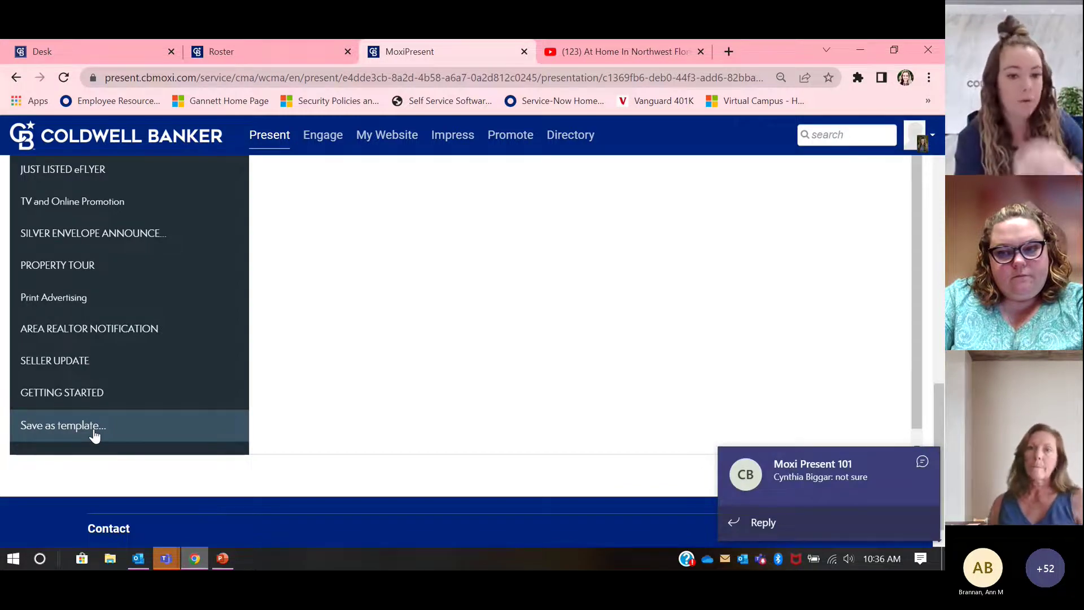
scroll(94, 435, up, 8)
scroll(94, 436, up, 5)
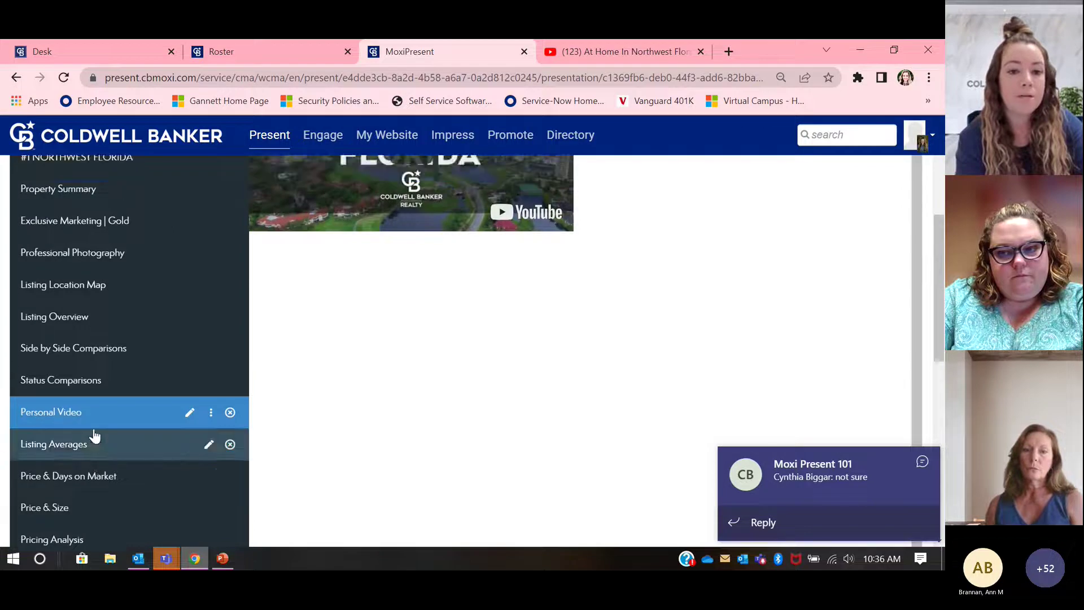
scroll(95, 436, up, 1)
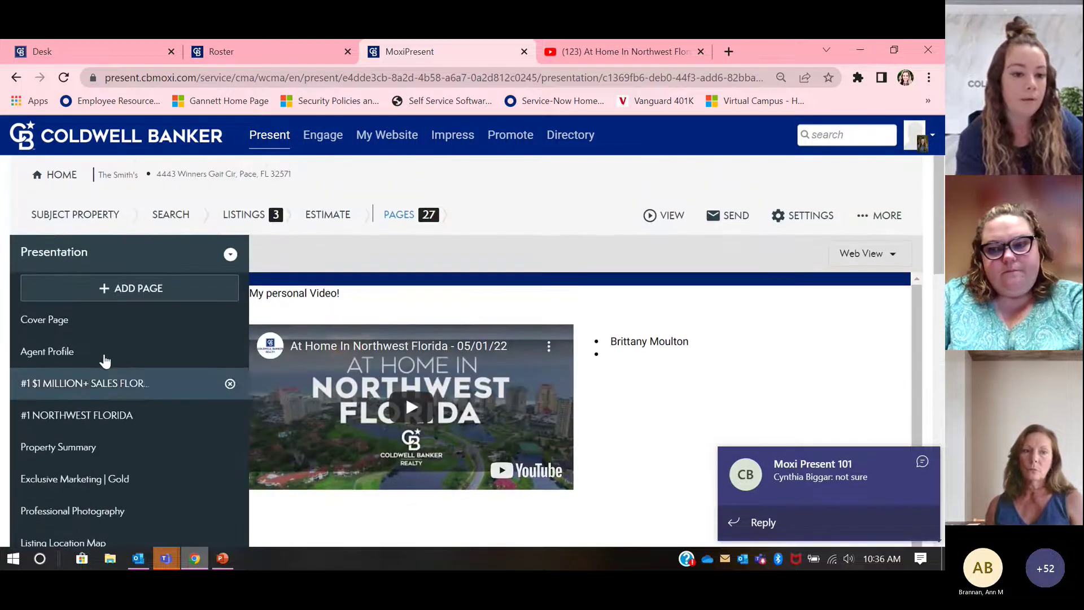
click(123, 293)
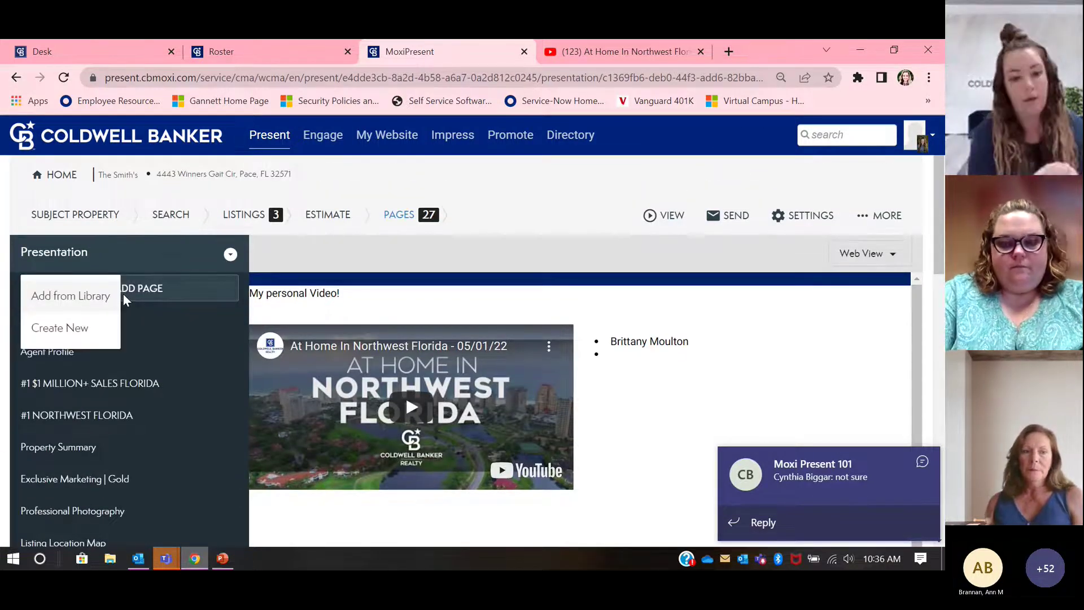
click(75, 327)
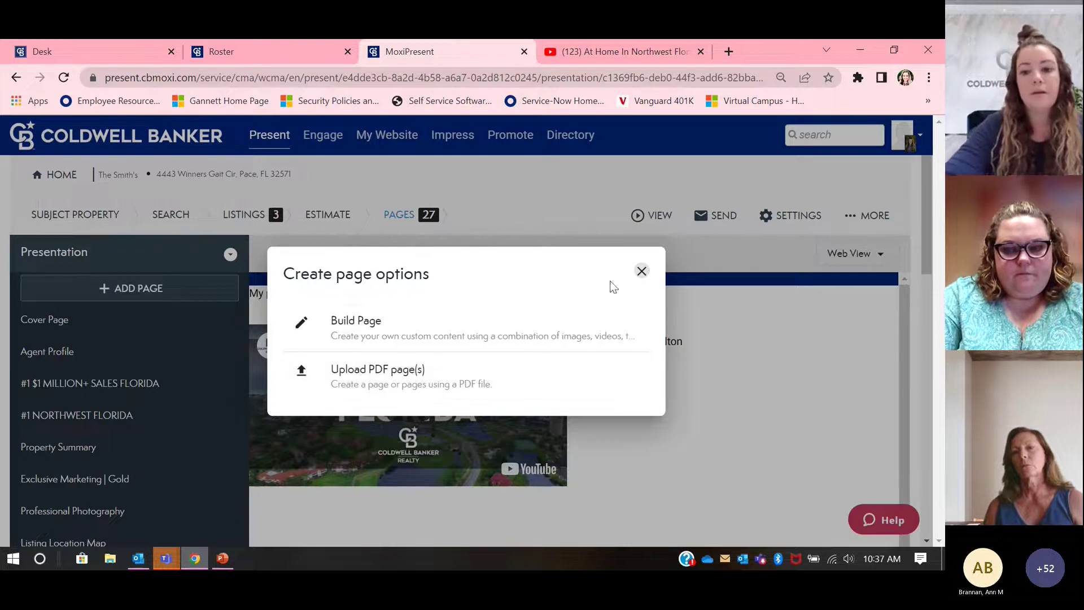
click(642, 271)
scroll(56, 335, down, 1)
scroll(56, 336, down, 2)
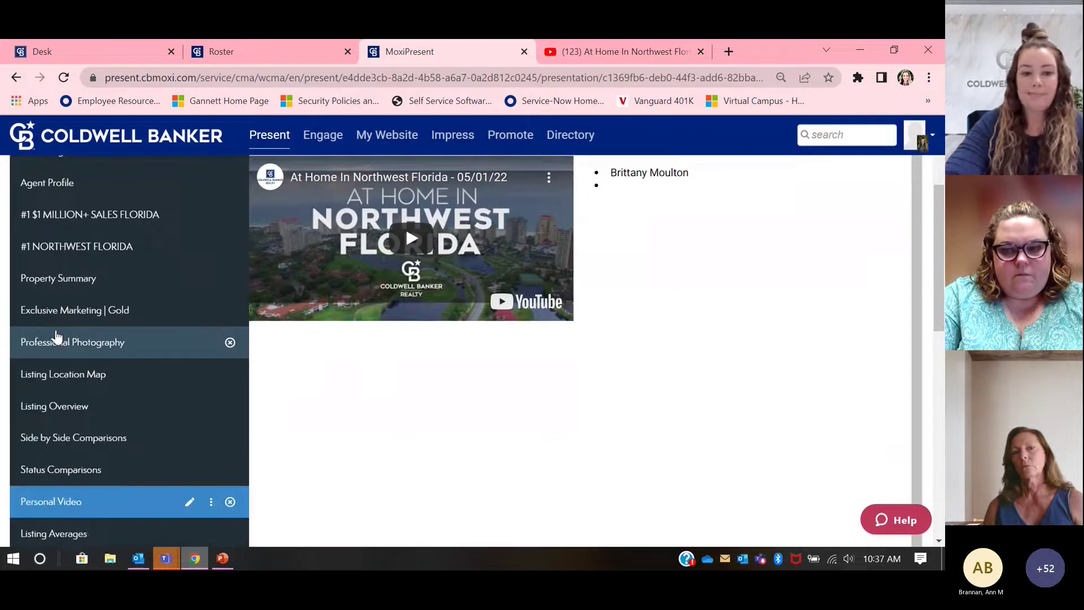
scroll(67, 442, down, 2)
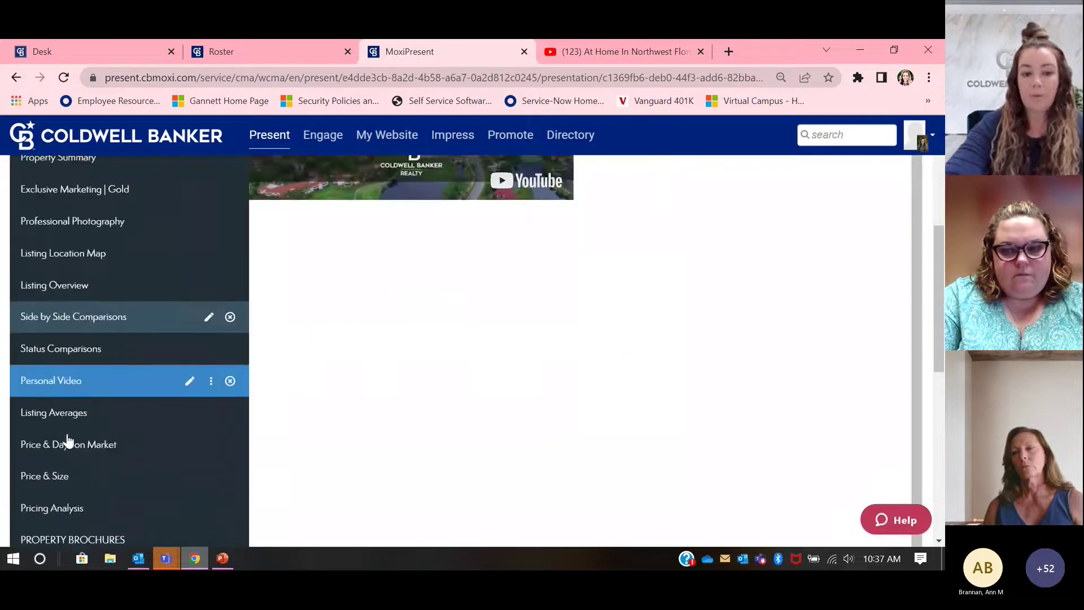
scroll(63, 430, down, 2)
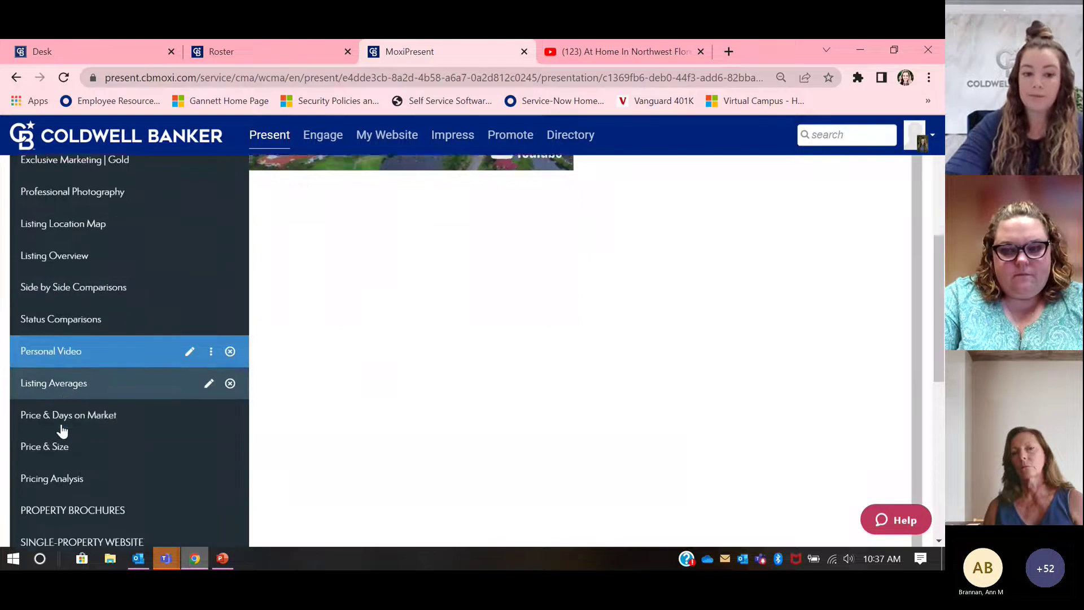
scroll(62, 429, down, 1)
scroll(61, 428, up, 8)
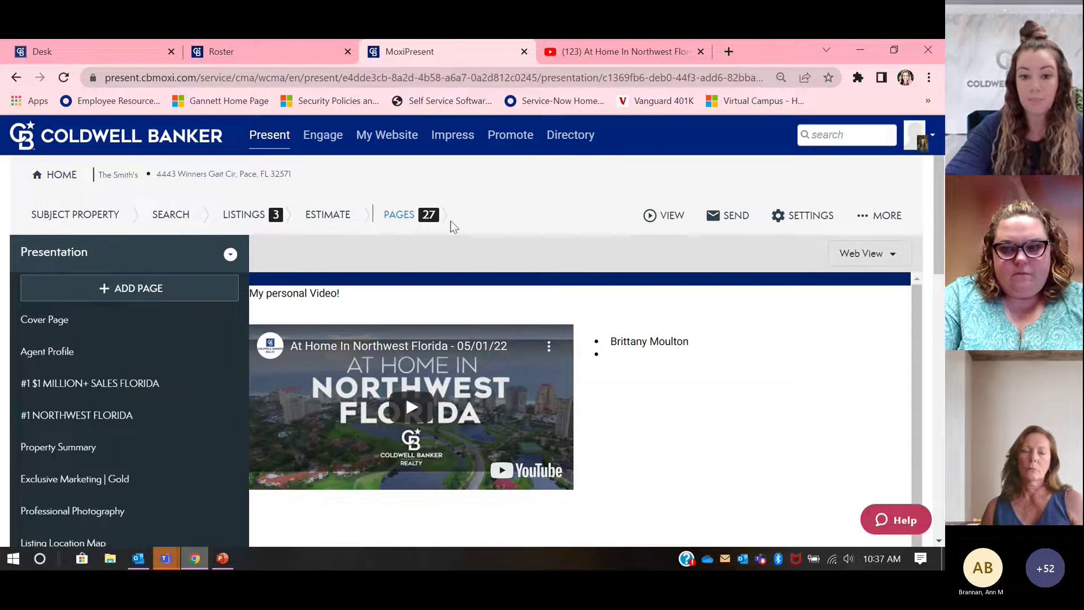
mouse_move(209, 415)
scroll(187, 426, down, 2)
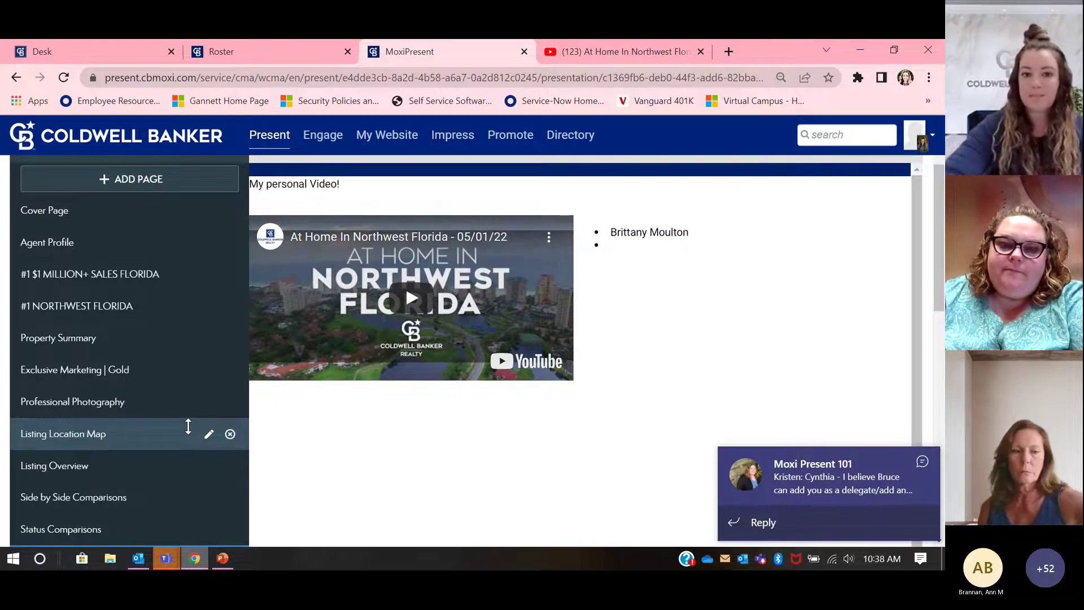
scroll(188, 427, up, 2)
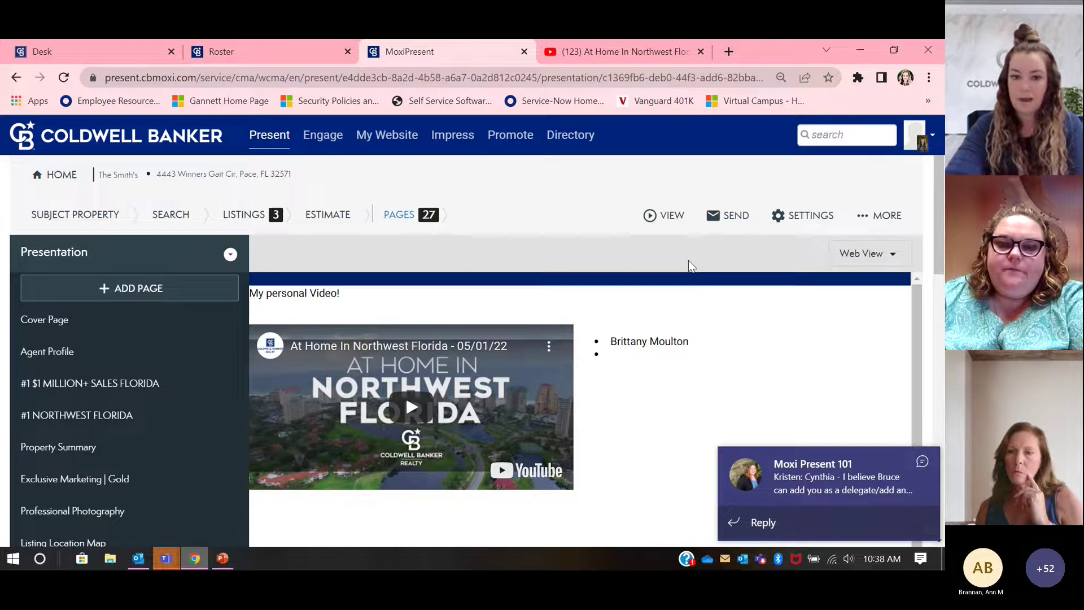
- Preview the presentation as a web page, starting at the cover slide
click(664, 216)
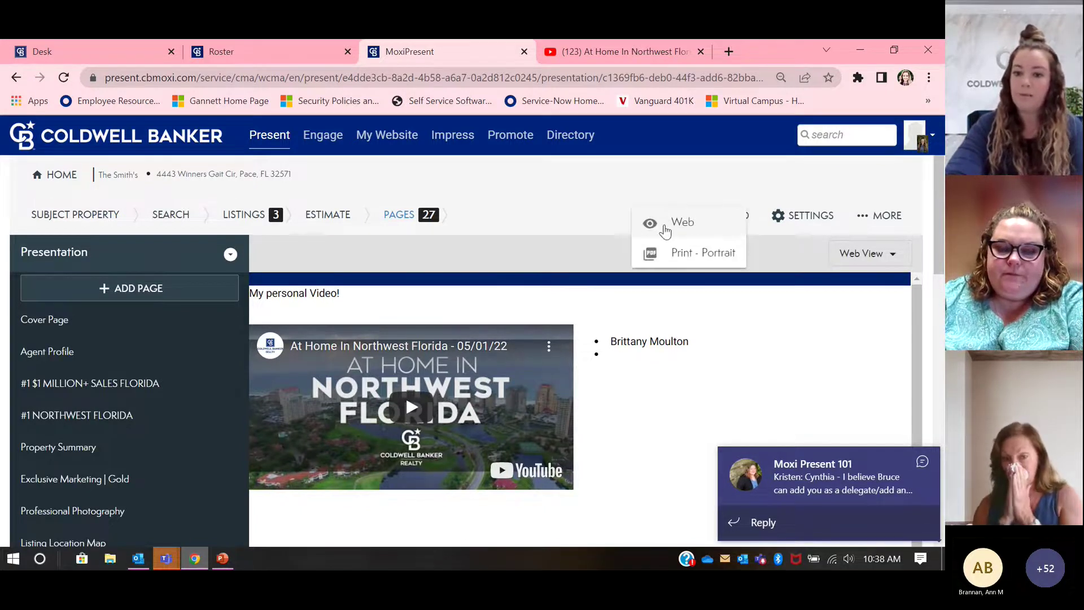
click(665, 232)
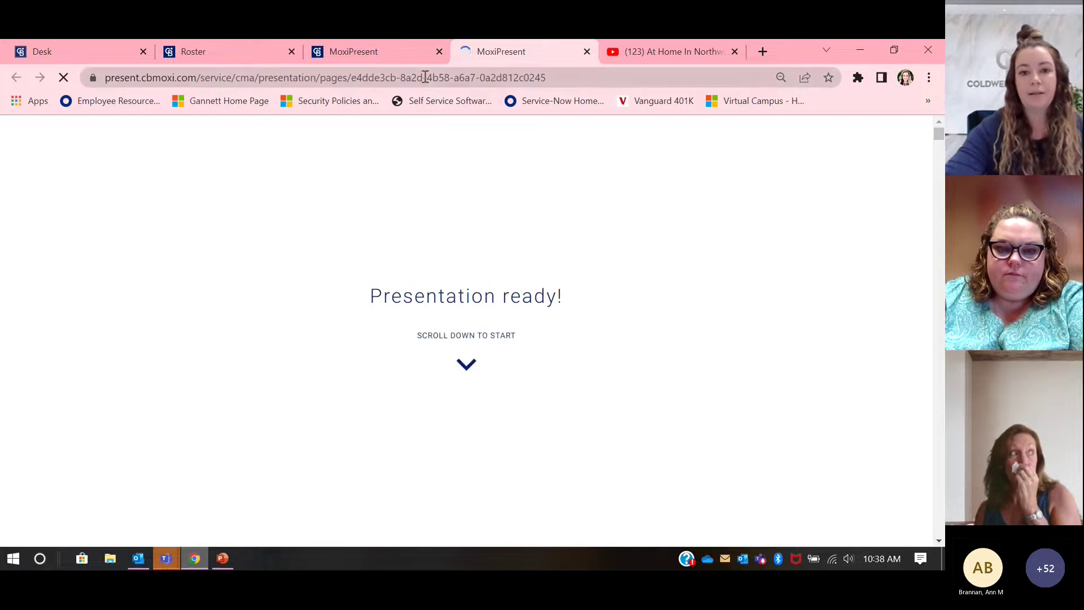
click(468, 361)
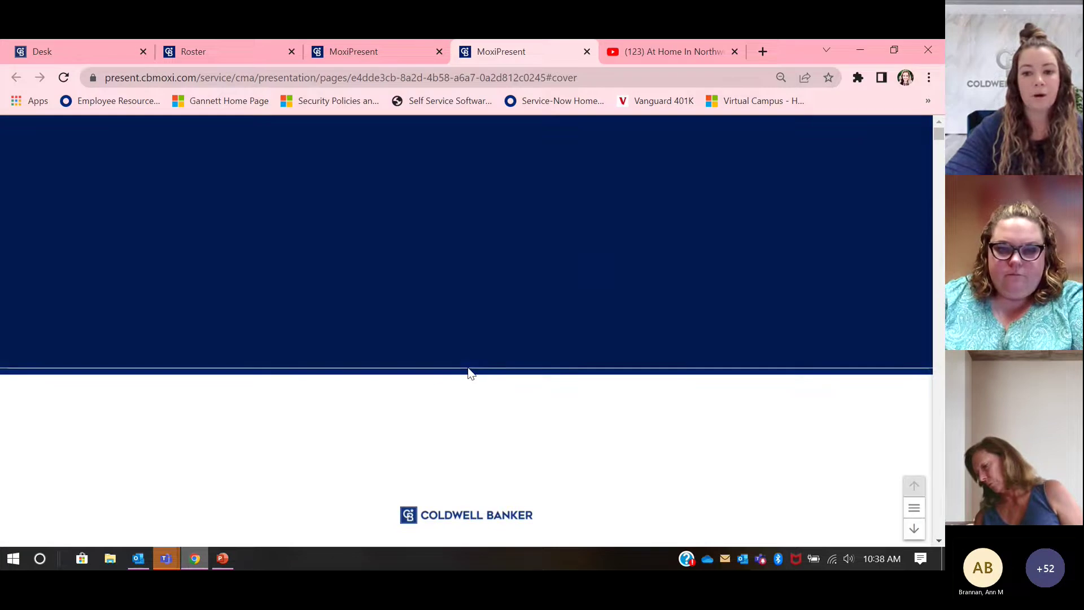
- Scroll through the web preview slides, then return to the presentation editor tab
scroll(644, 226, down, 2)
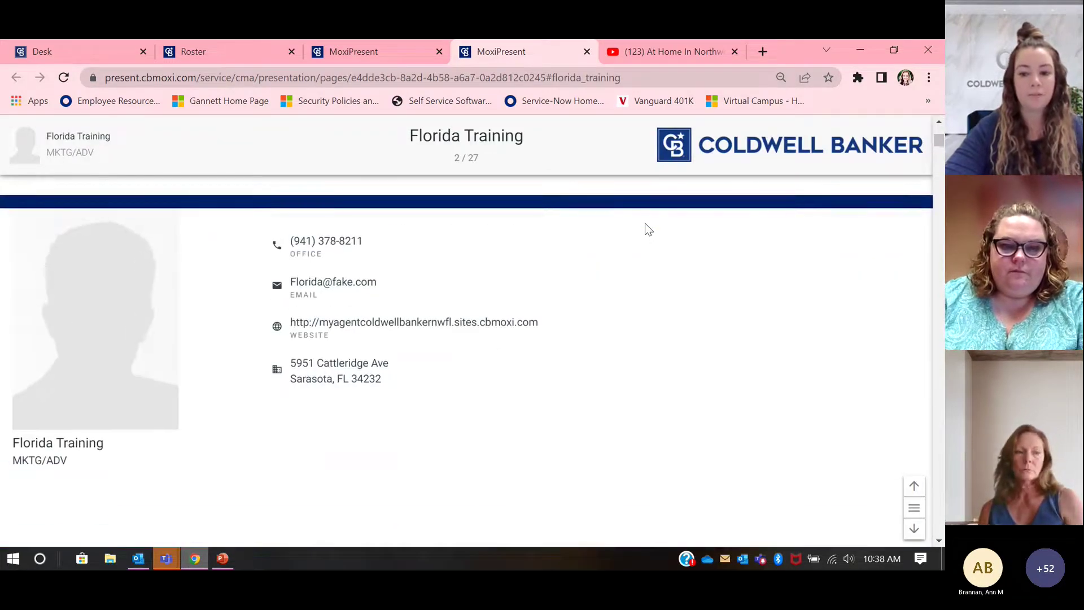
scroll(644, 228, down, 2)
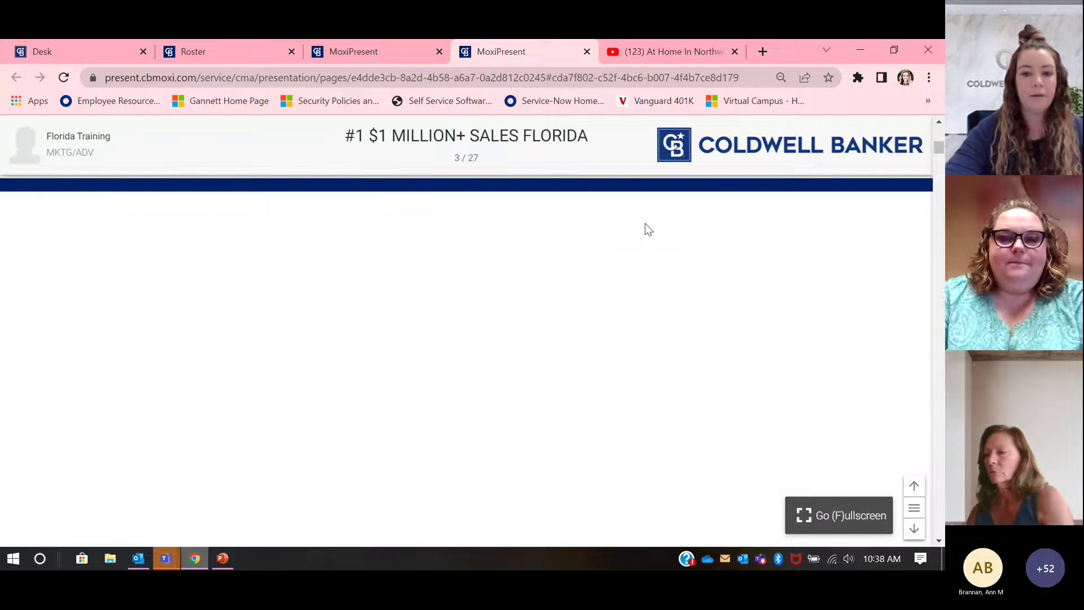
scroll(645, 223, down, 5)
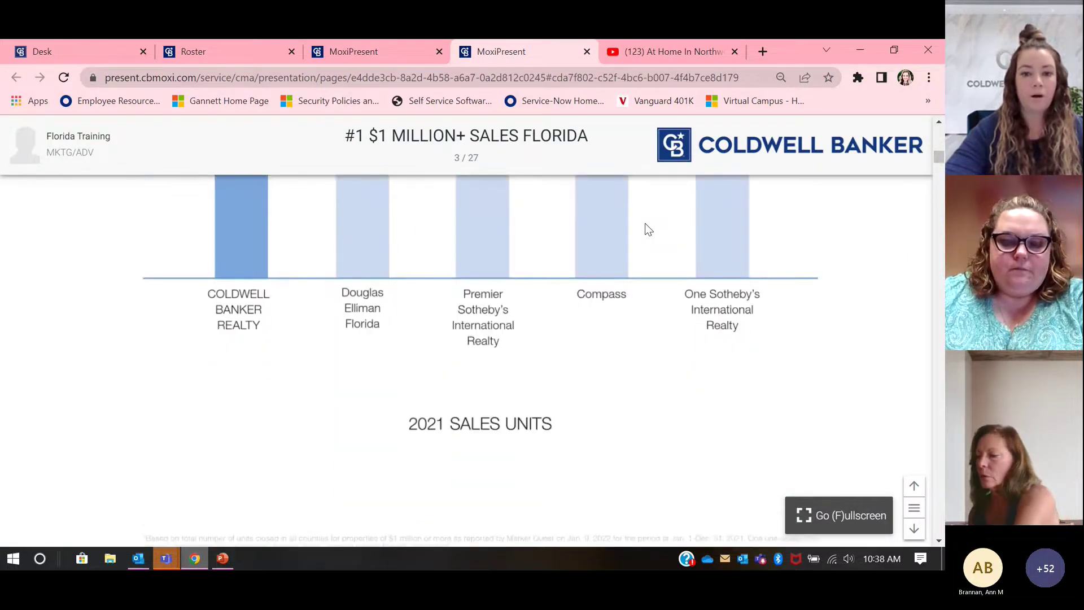
scroll(645, 224, down, 3)
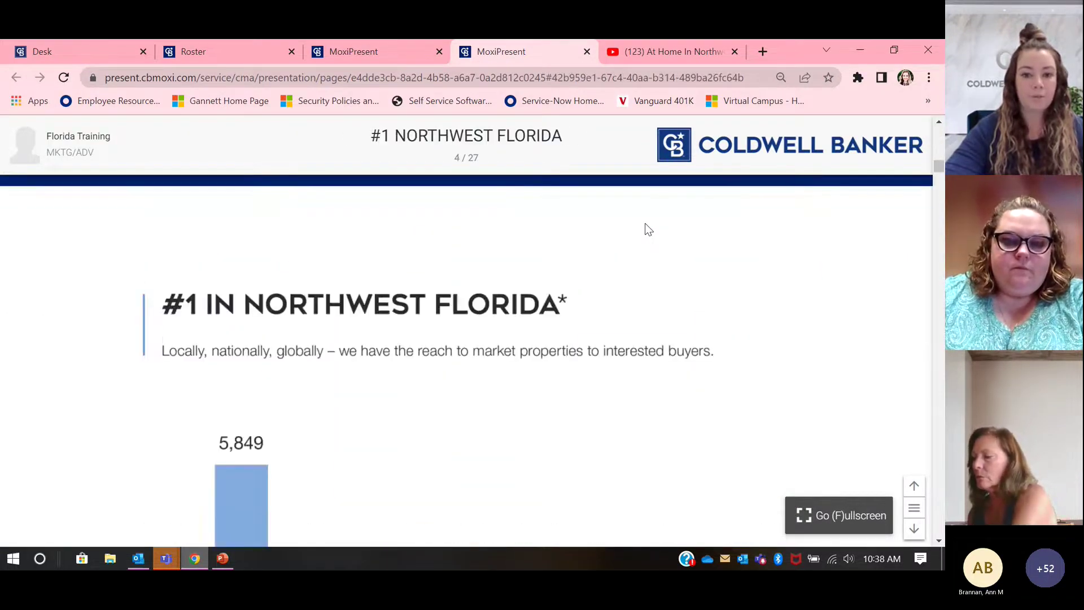
scroll(645, 222, down, 5)
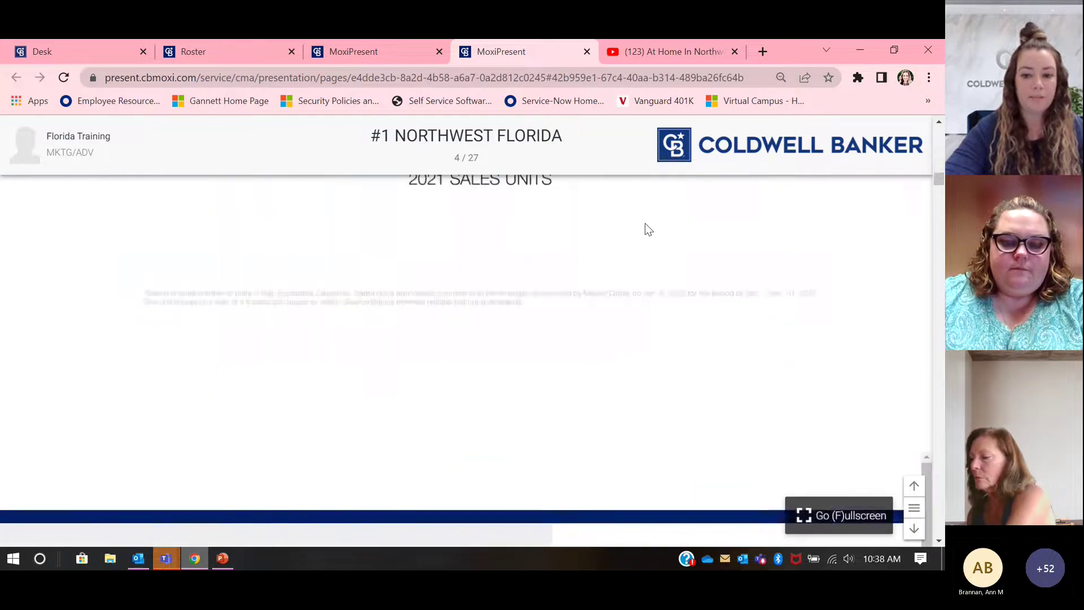
scroll(645, 222, down, 5)
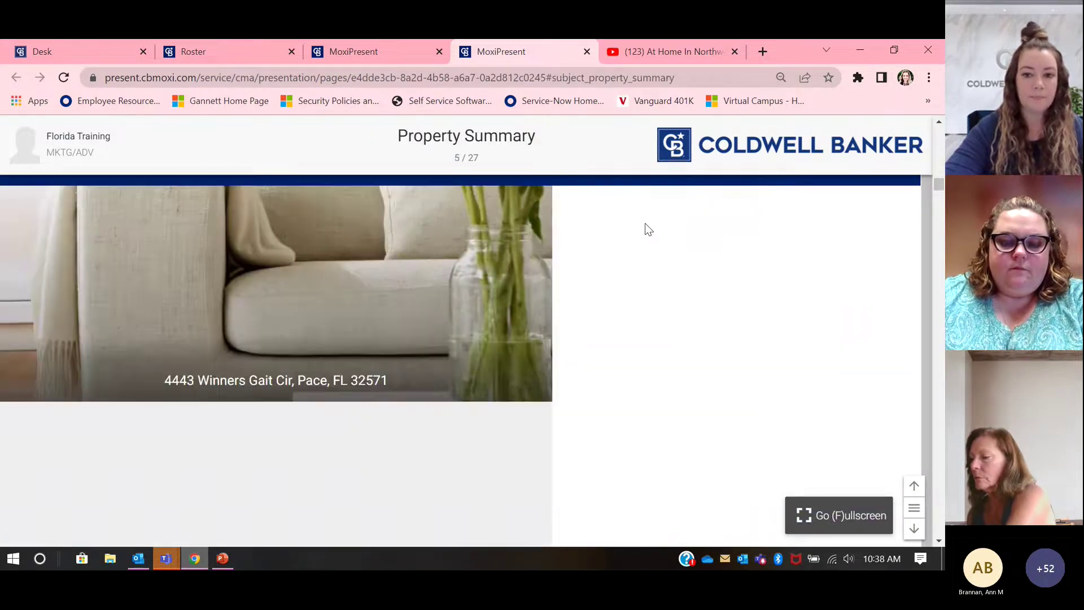
scroll(644, 223, down, 5)
scroll(645, 224, down, 5)
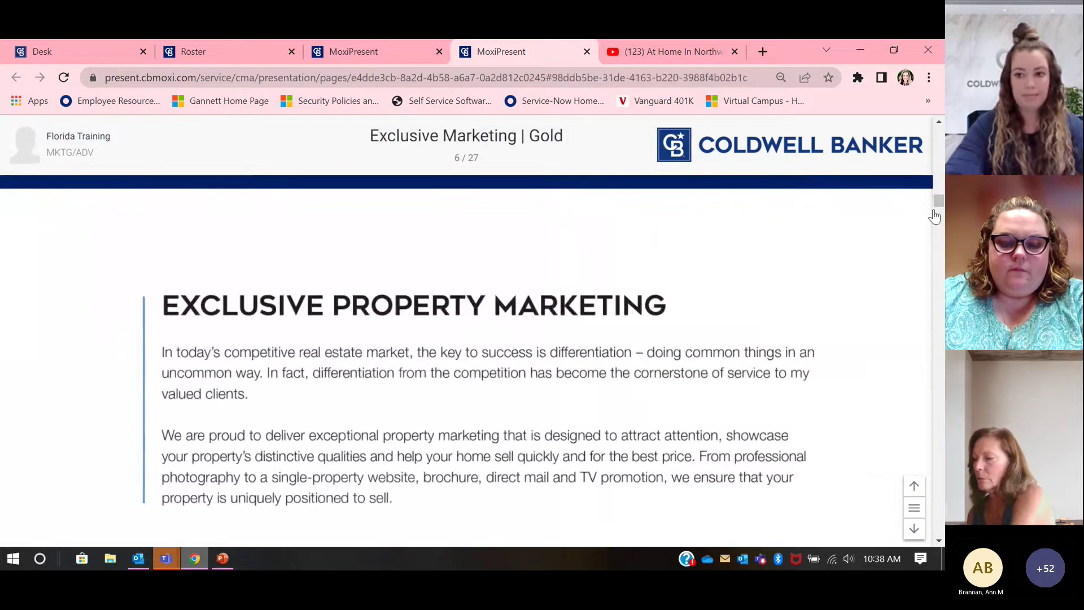
drag(937, 202, 934, 391)
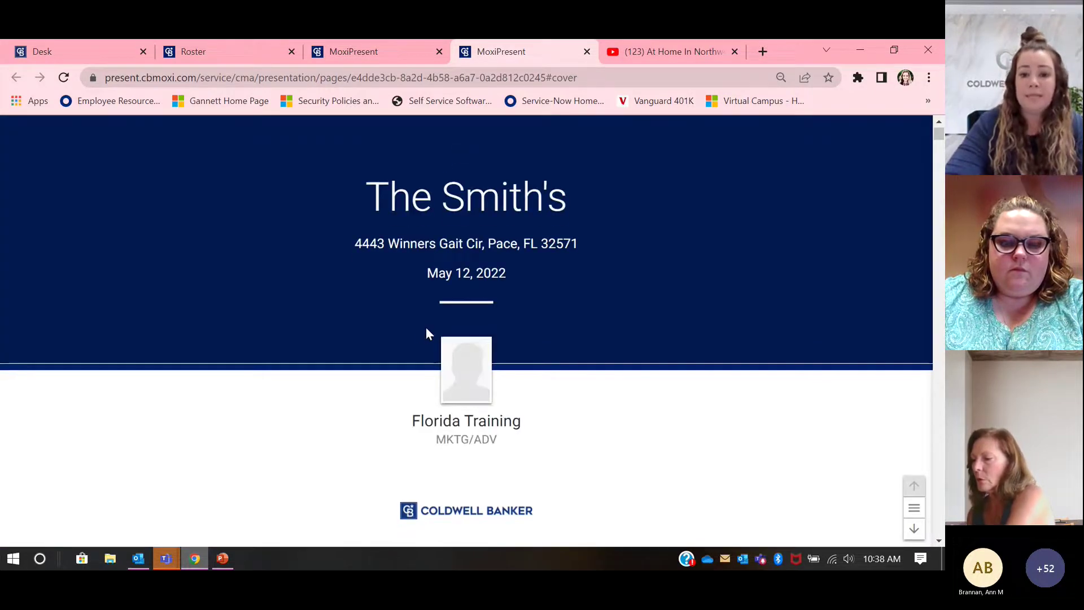
click(443, 78)
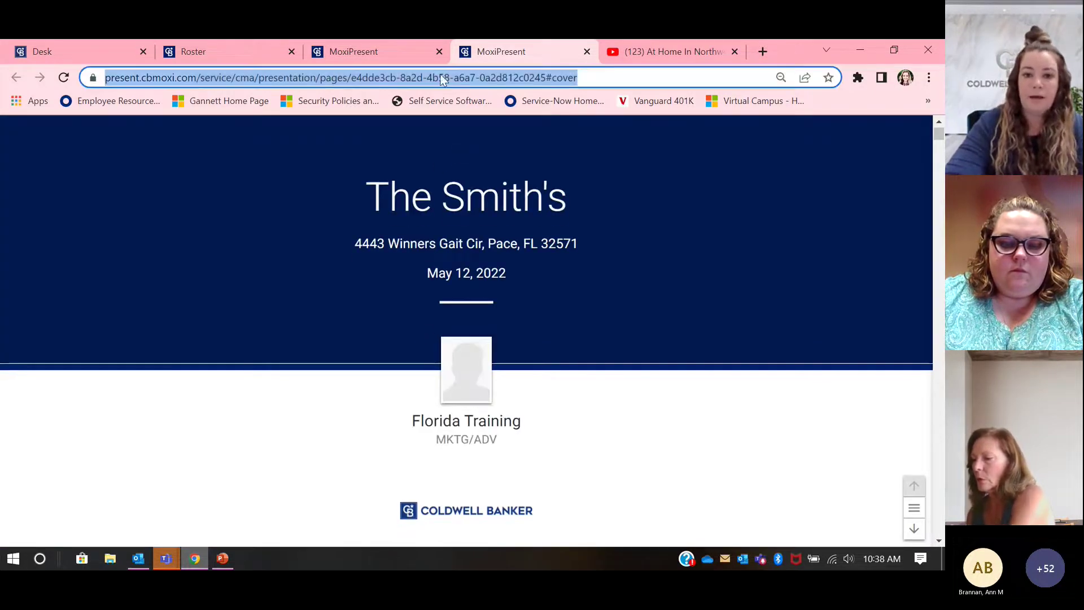
click(393, 42)
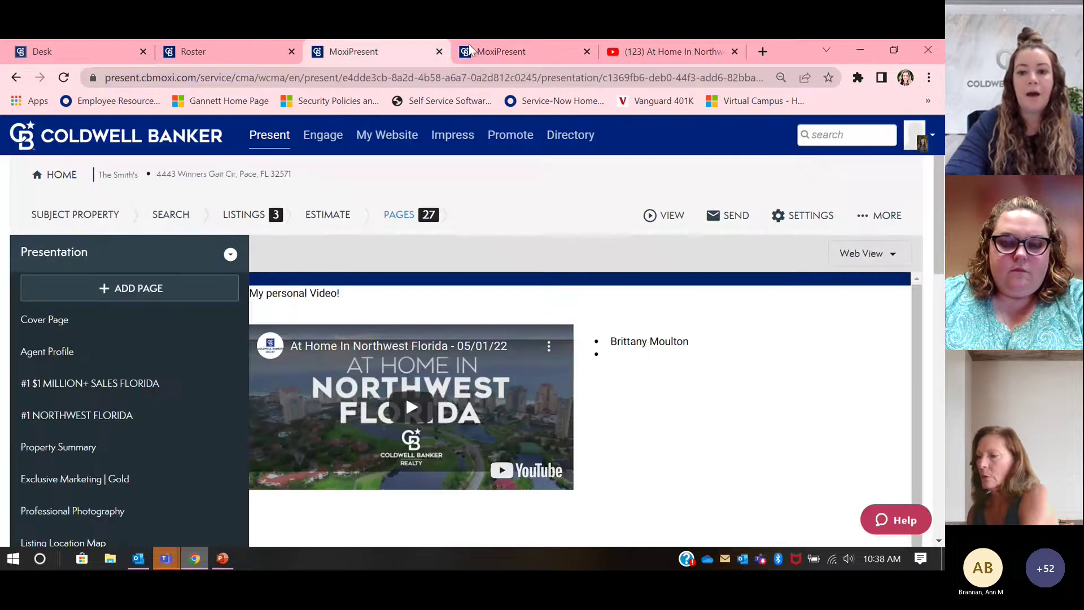
- Generate the Print - Portrait PDF and page down to the Exclusive Property Marketing page
click(684, 220)
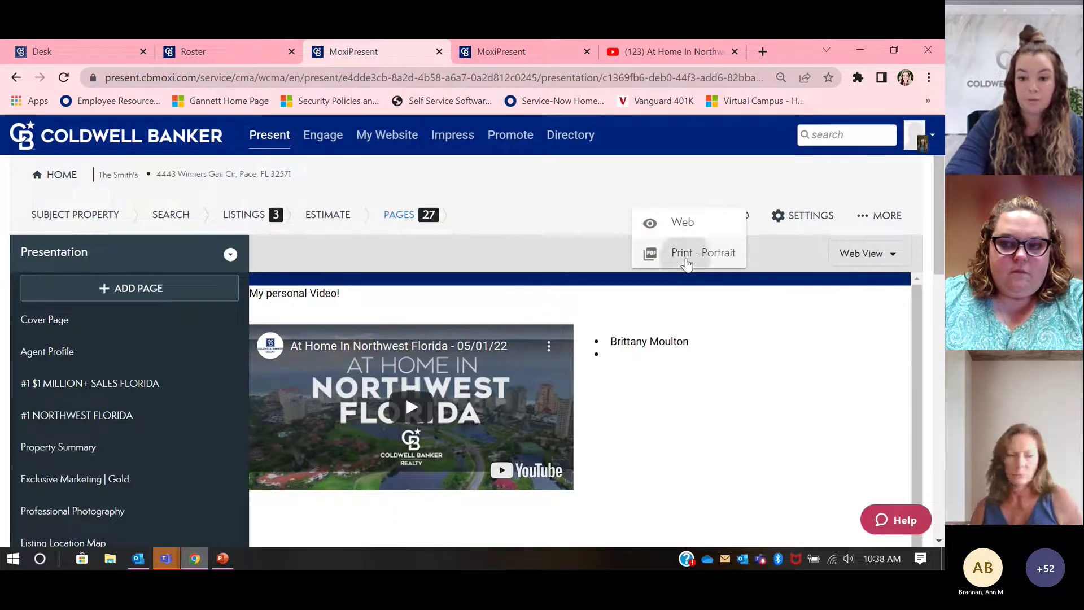
click(688, 262)
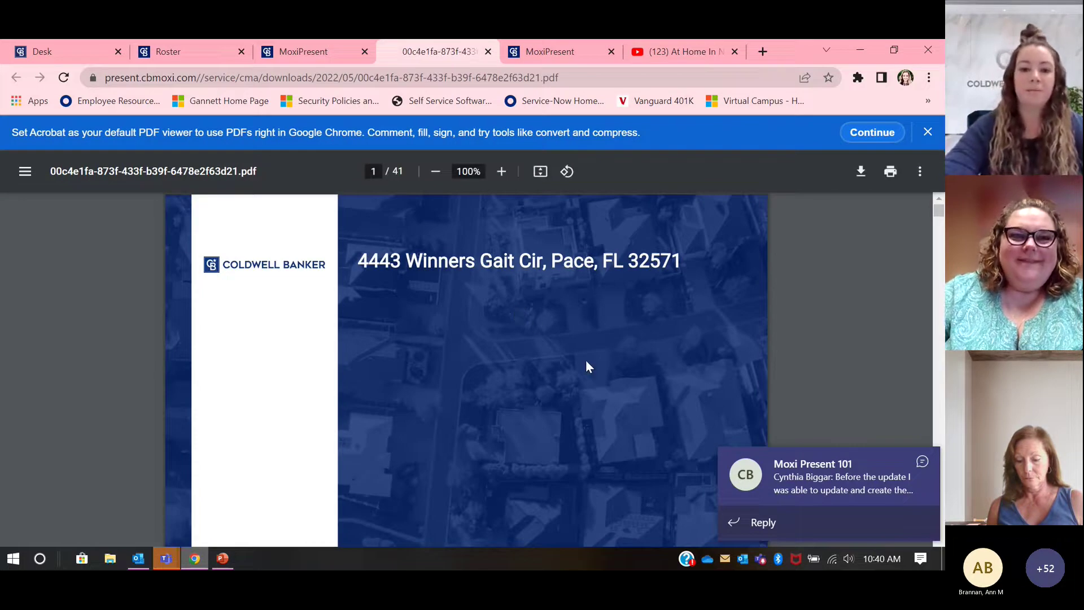
scroll(585, 360, down, 3)
scroll(585, 360, down, 1)
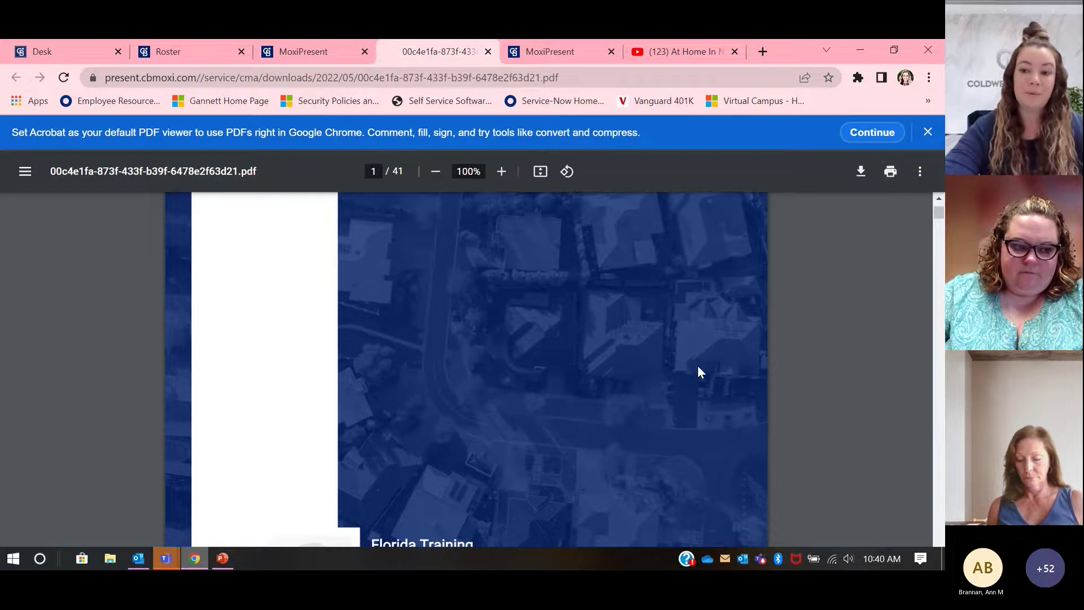
scroll(697, 365, down, 7)
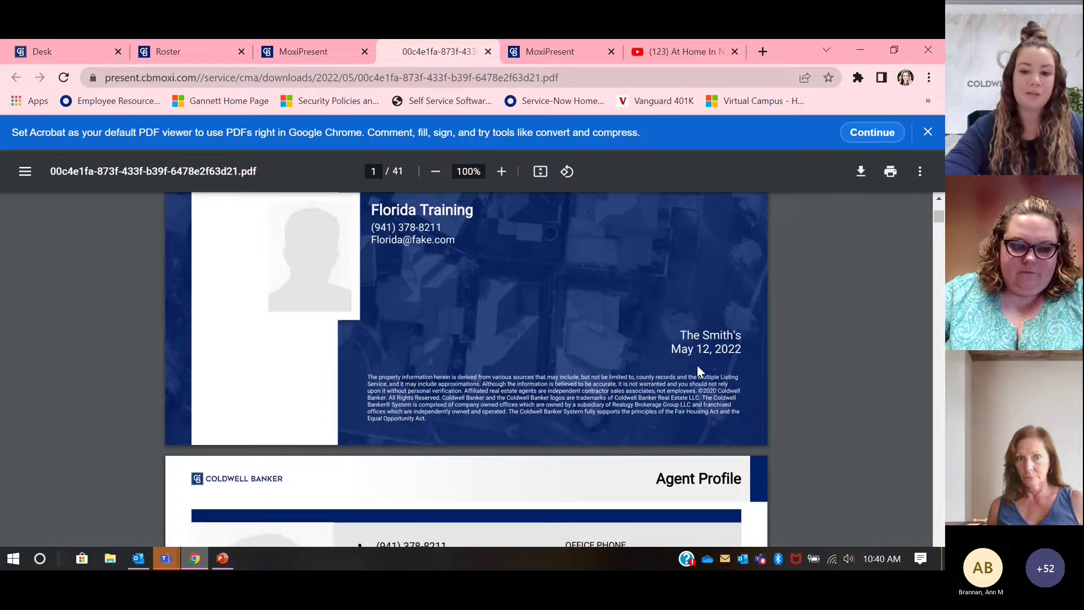
scroll(696, 365, down, 10)
scroll(698, 368, down, 10)
scroll(697, 371, down, 10)
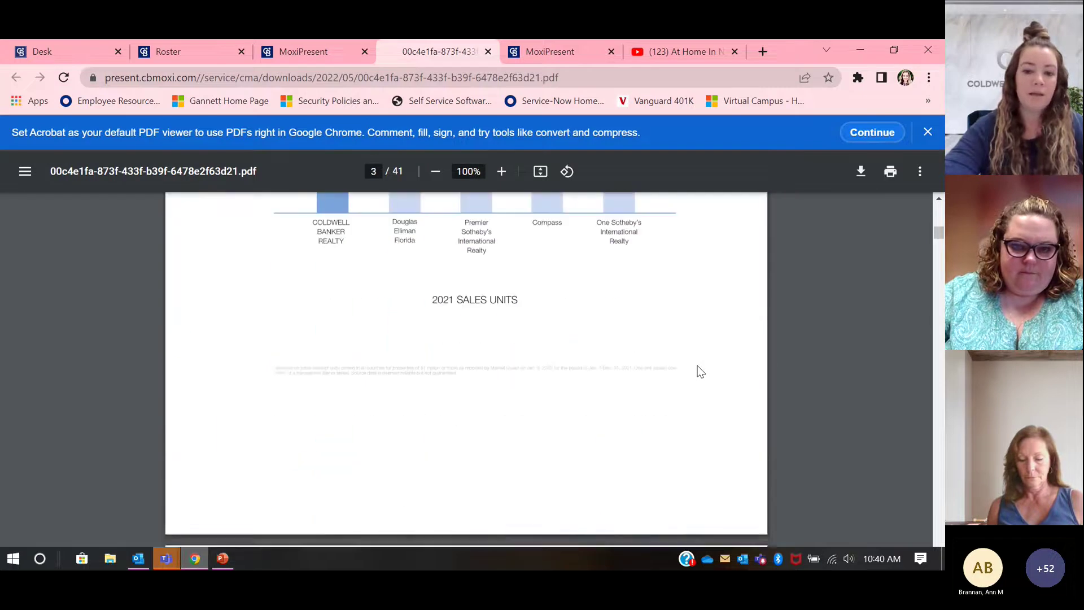
scroll(700, 372, down, 10)
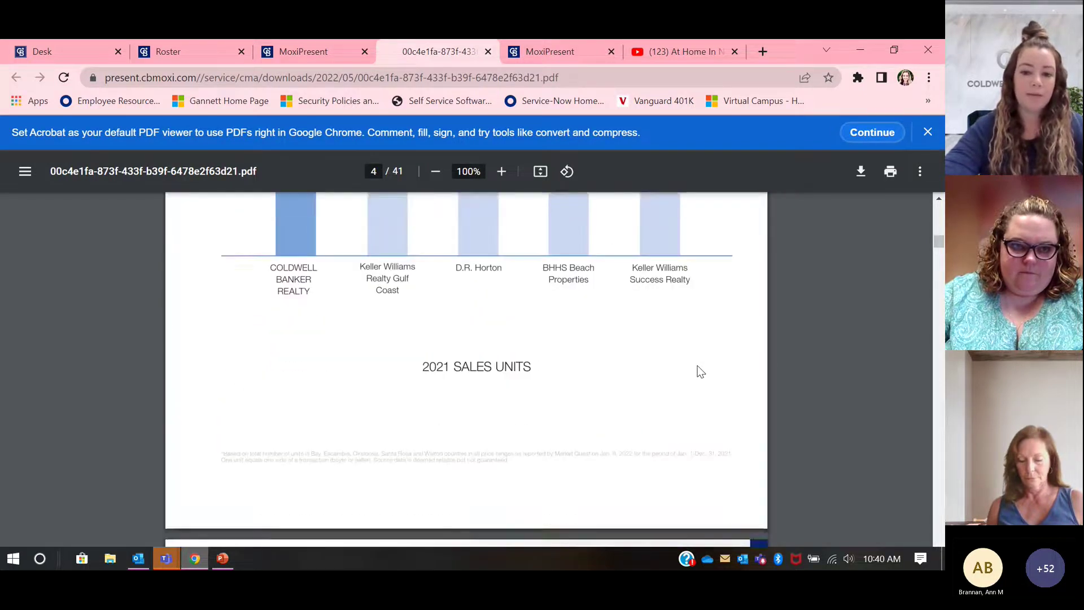
scroll(697, 371, down, 10)
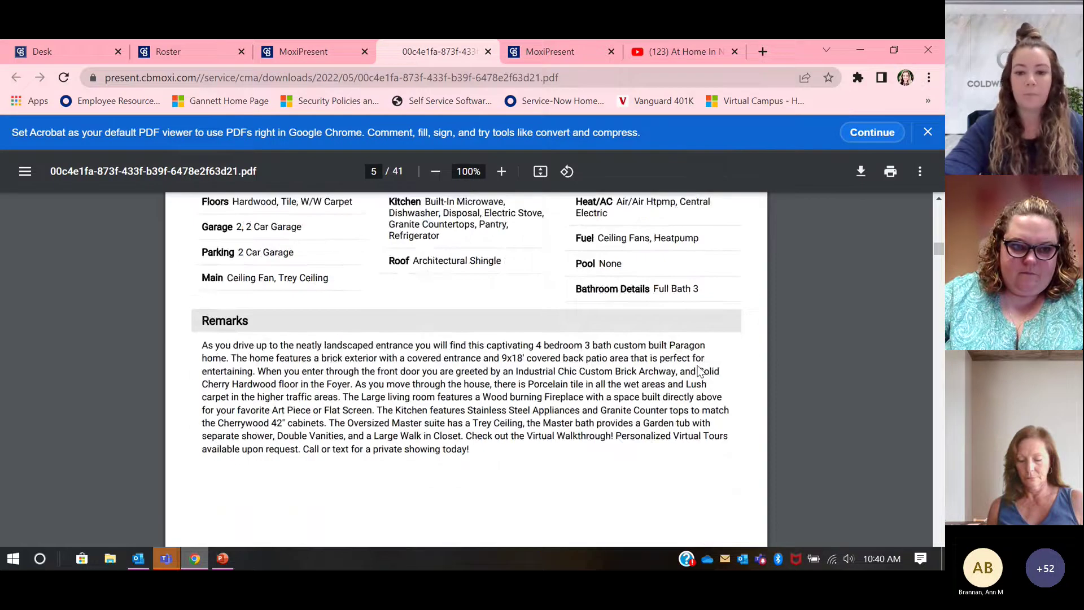
scroll(696, 364, down, 8)
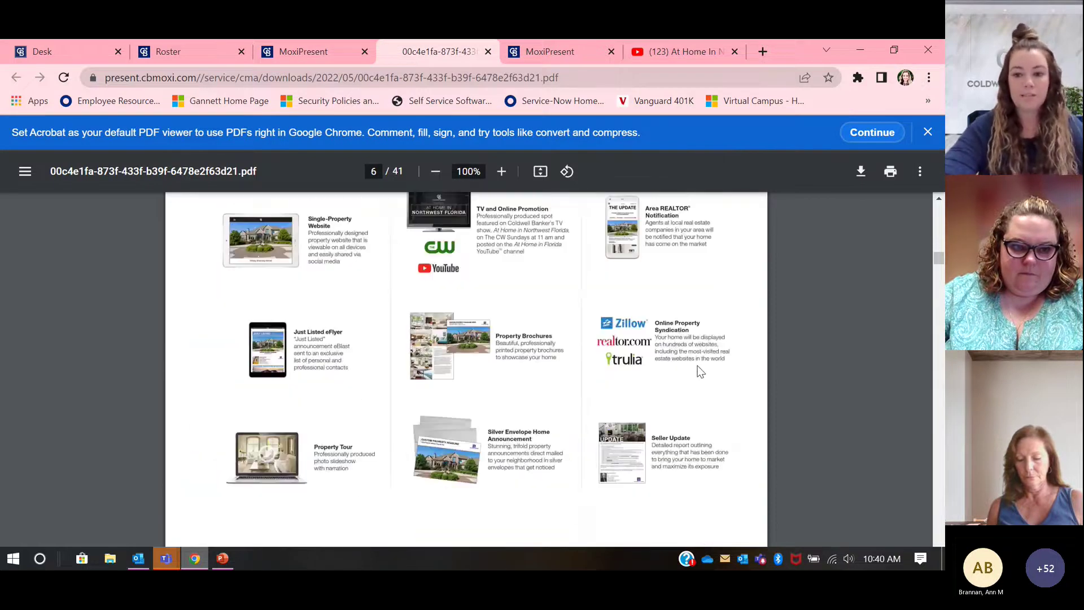
scroll(699, 367, down, 3)
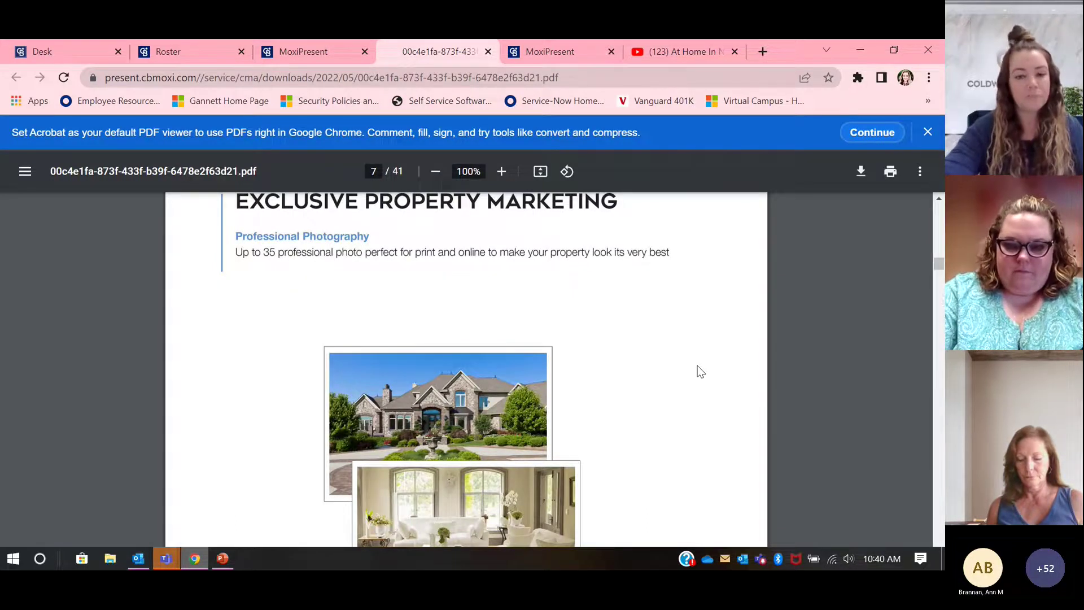
- In the editor, open the Email Presentation form, visit the To and Subject fields, and close it unsent
click(351, 50)
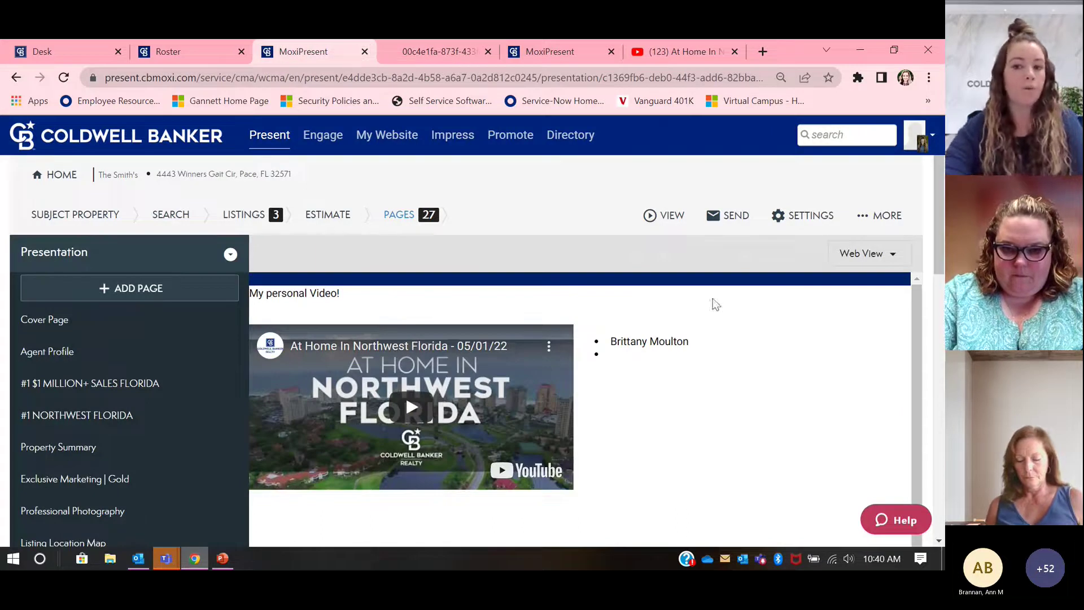
click(730, 218)
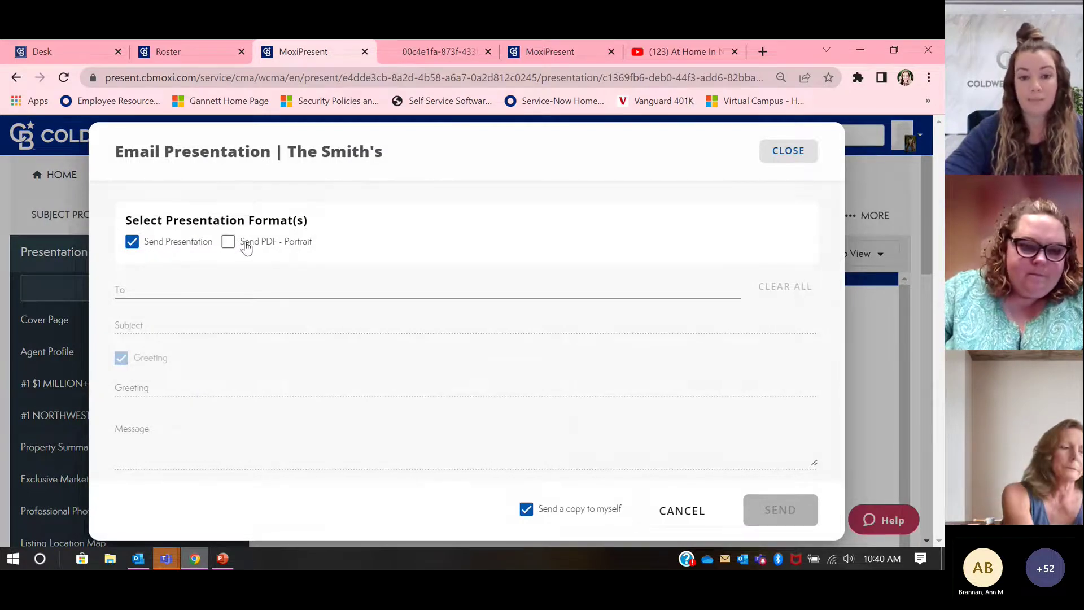
click(167, 294)
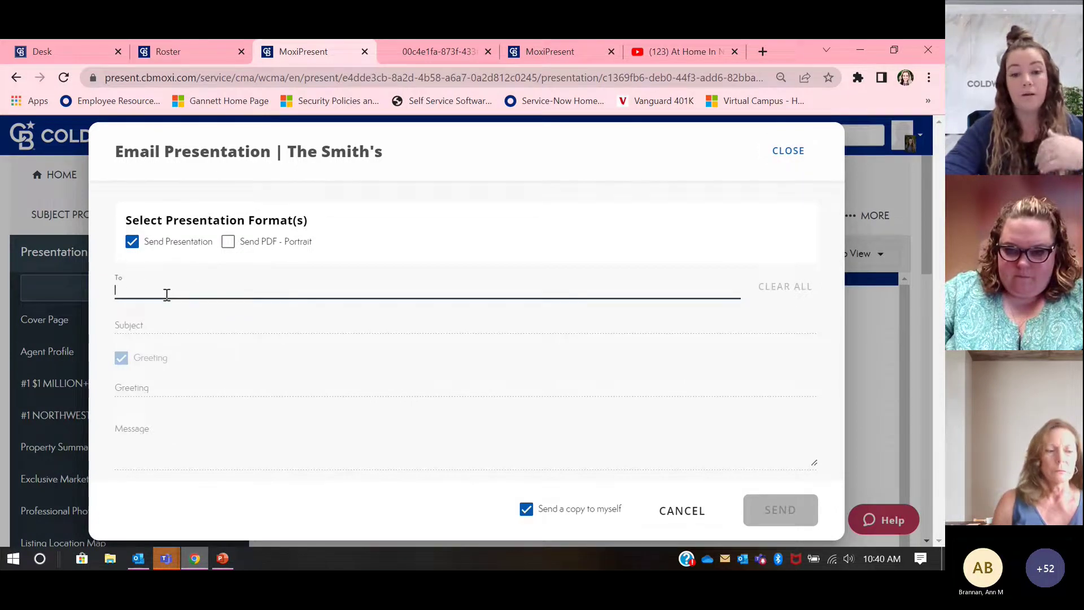
click(136, 327)
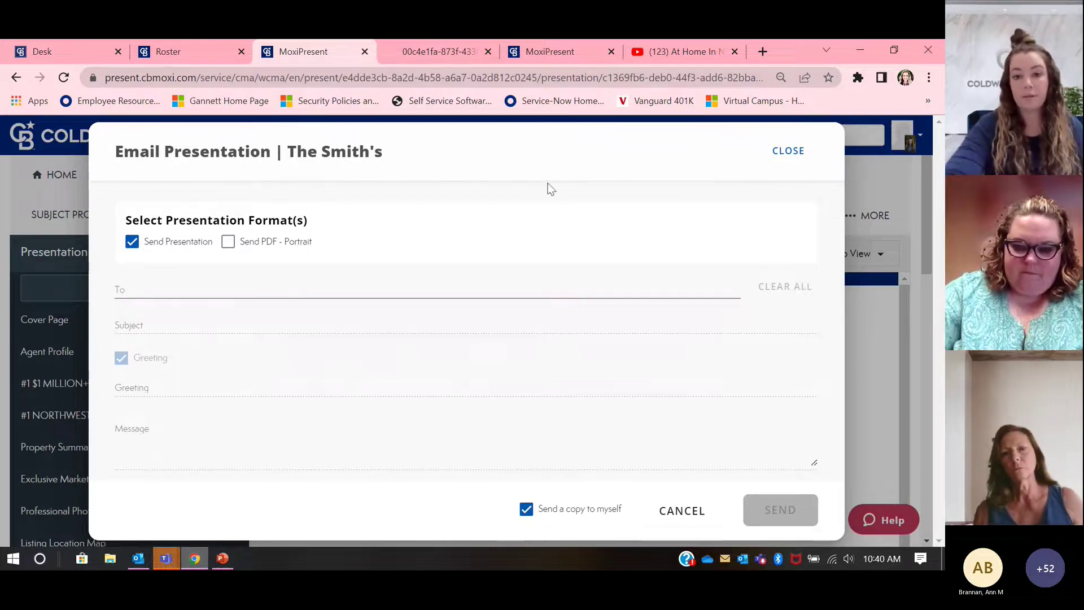
click(789, 151)
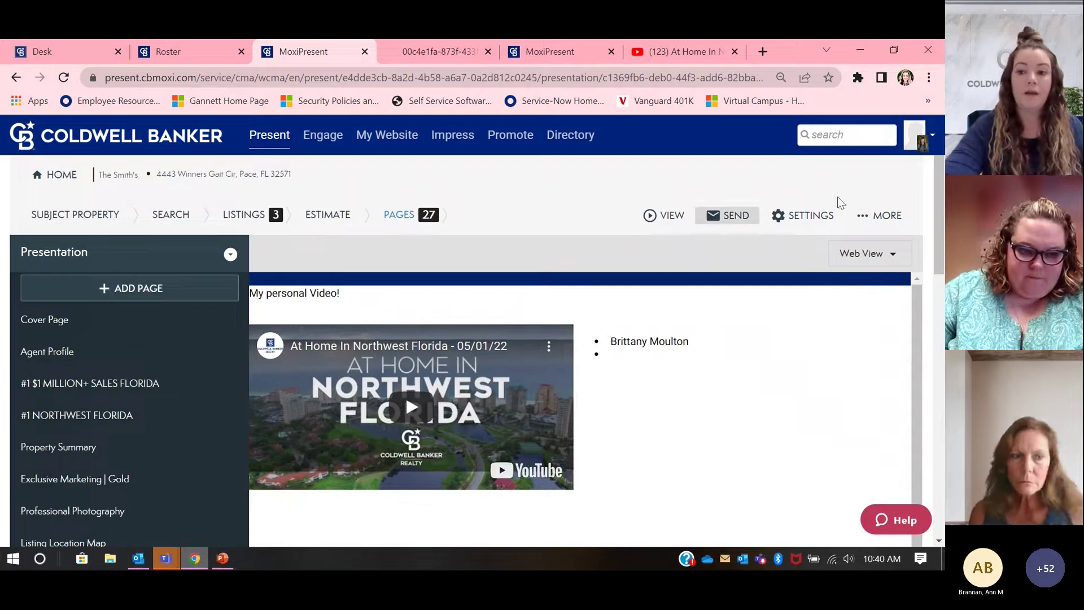
- Open and close the More actions list, then cancel out of the presentation Settings
click(881, 223)
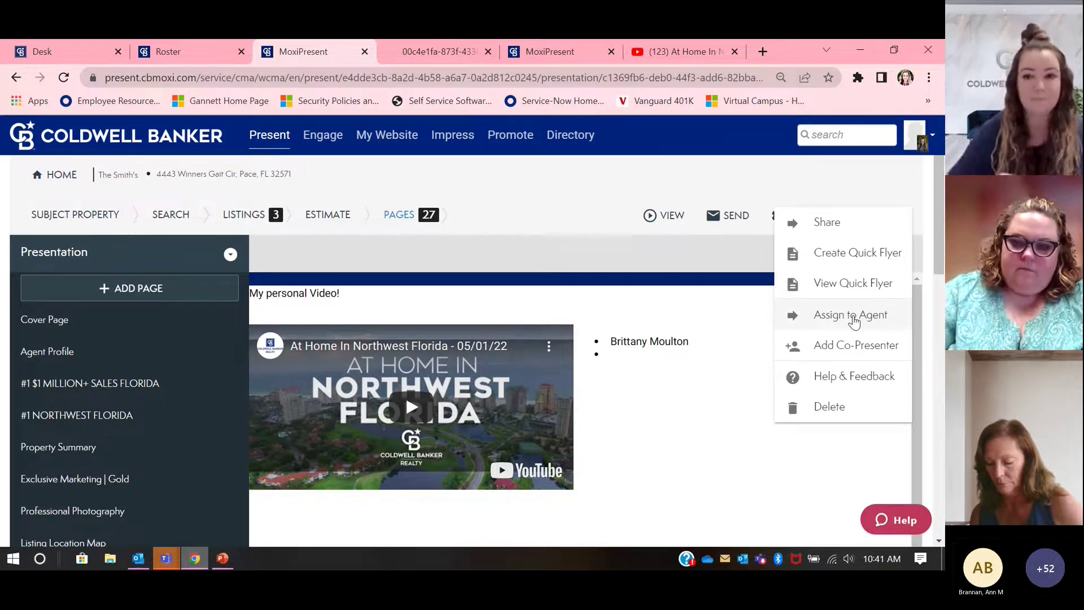
click(791, 224)
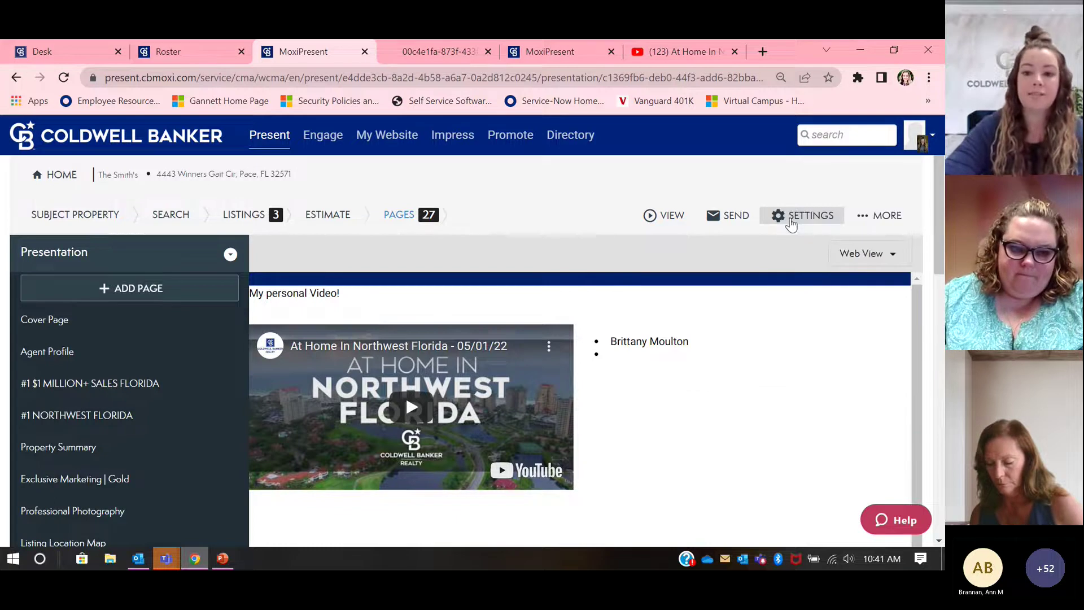
click(791, 224)
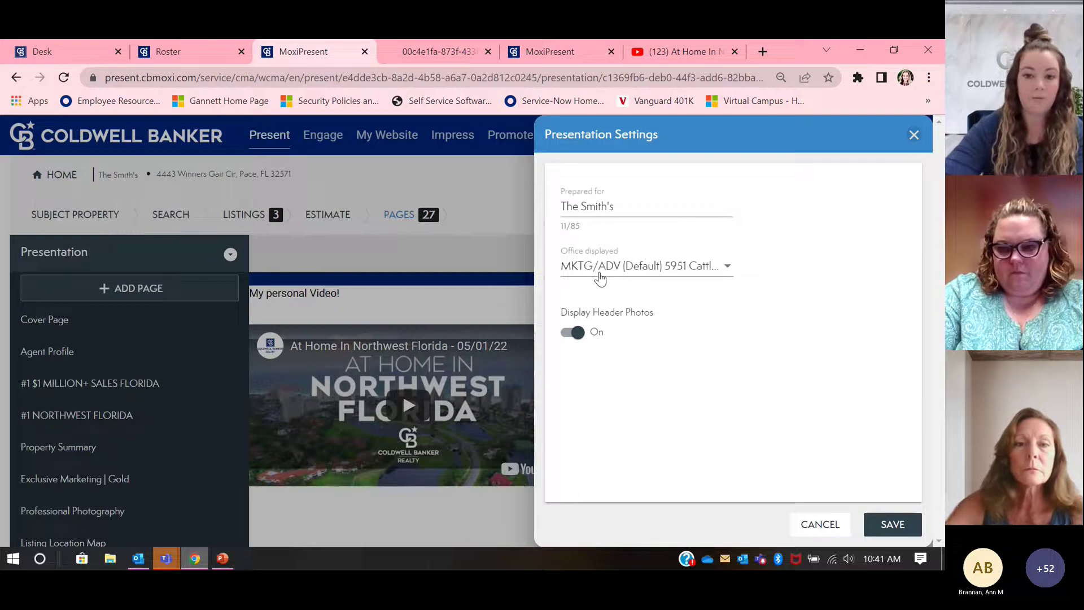
click(822, 524)
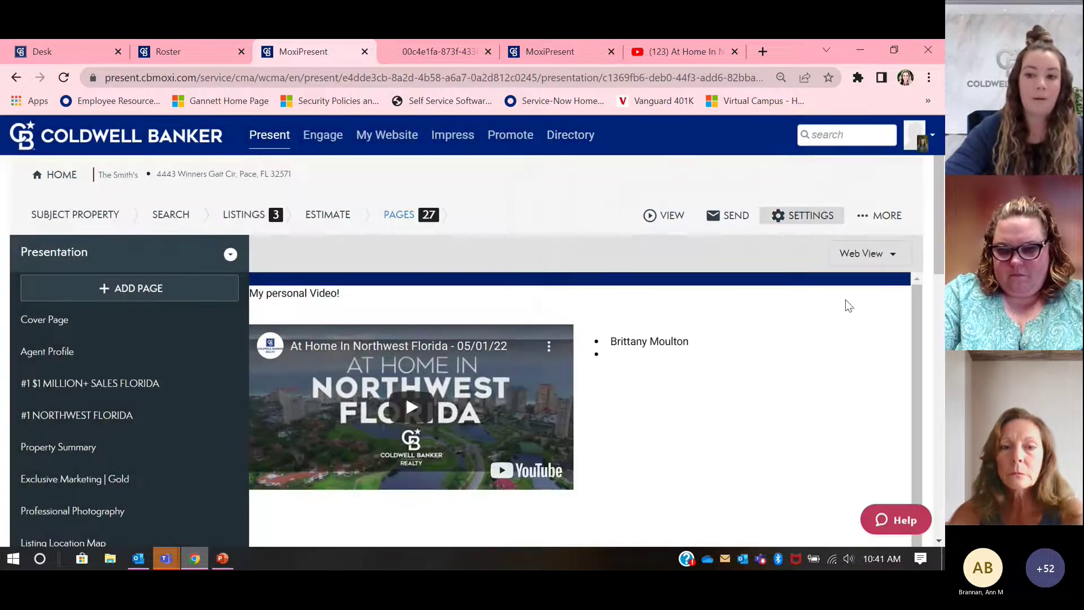
scroll(663, 282, down, 1)
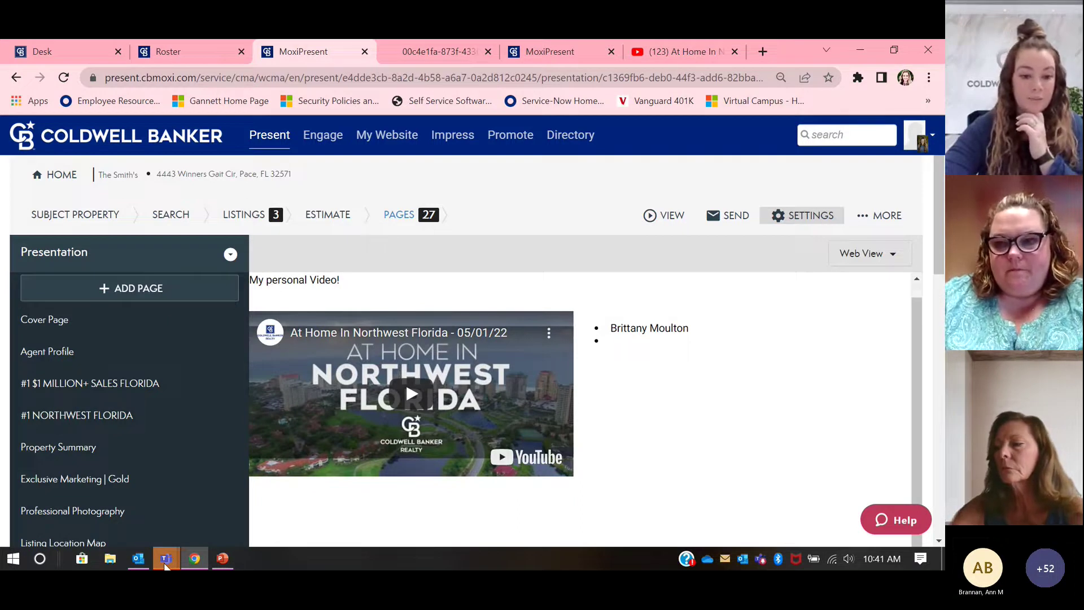
- Bring the Teams meeting window forward and stop sharing the screen
click(165, 560)
click(259, 481)
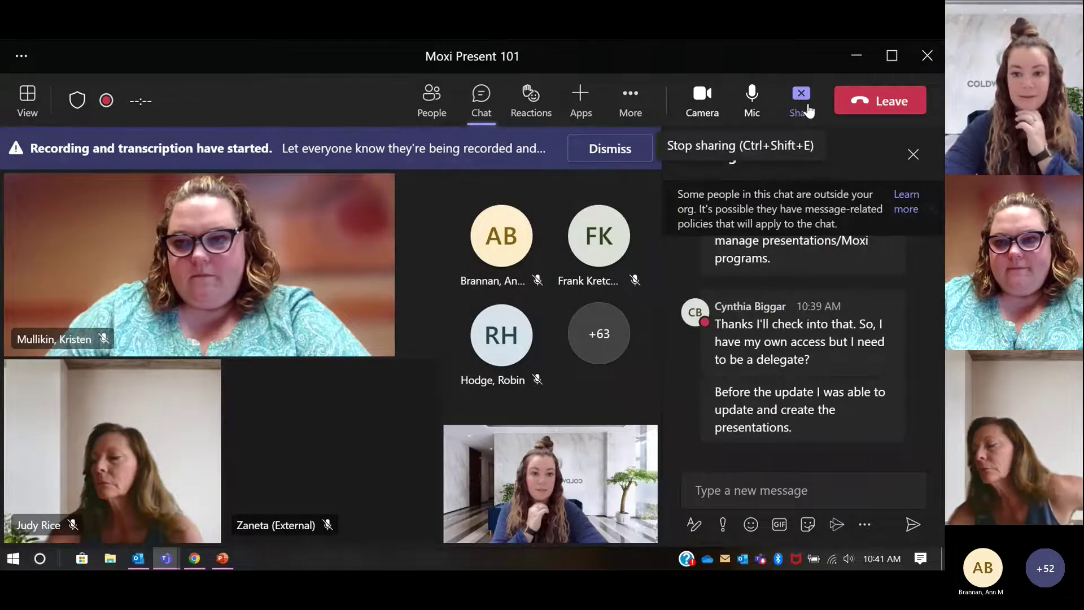
click(805, 108)
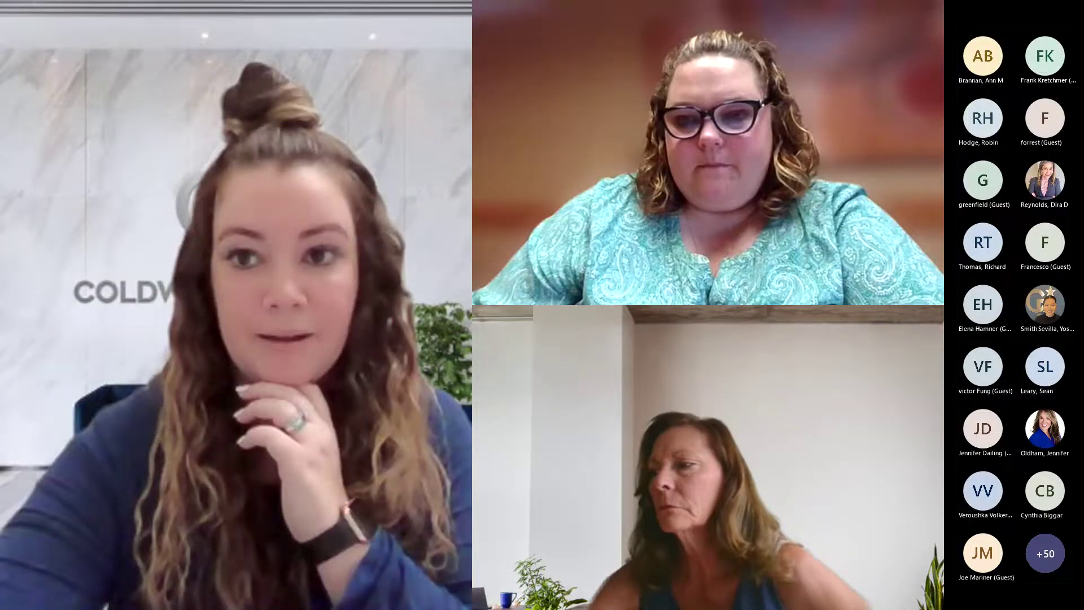